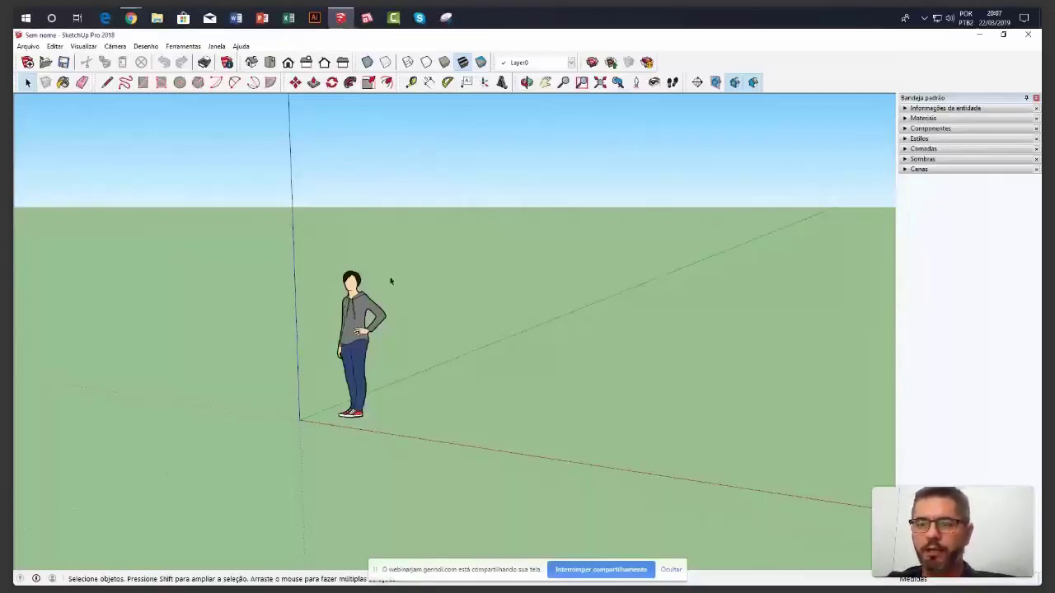
Delete the default human figure standing near the origin
click(355, 305)
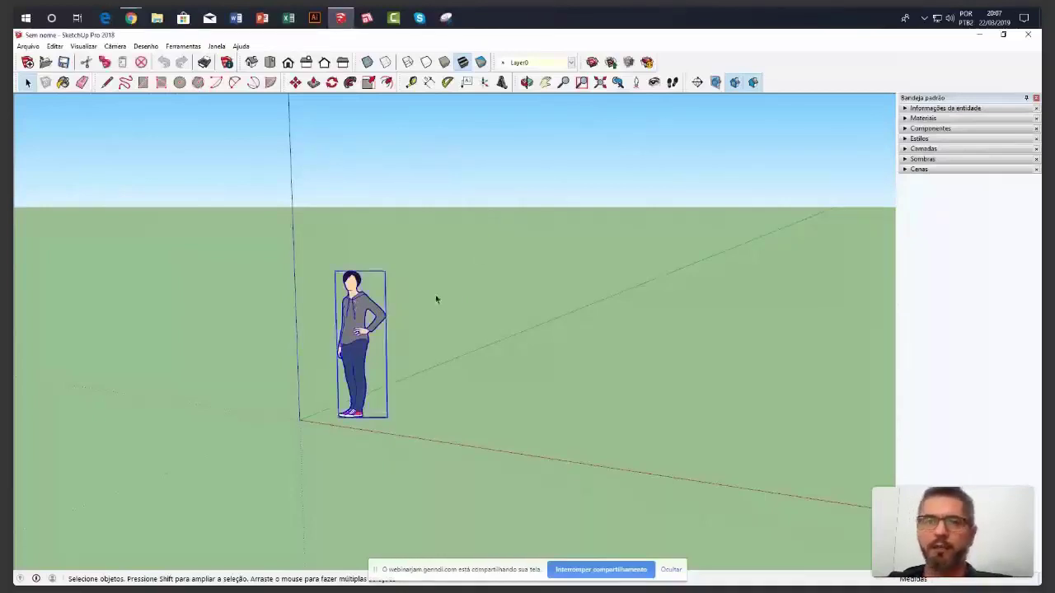
key(Delete)
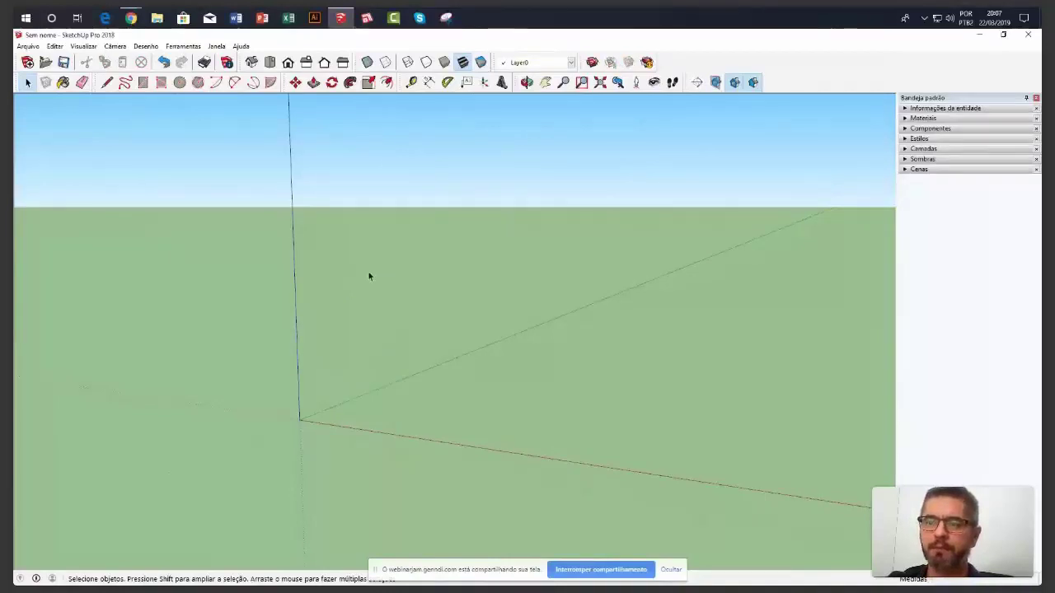
mouse_move(369, 278)
middle_down()
mouse_move(384, 275)
mouse_move(356, 283)
middle_up()
Start an import and choose CT-28 62m2.dwg from Documentos > Autocad > Webinar, using the AutoCAD (*.dwg, *.dxf) file type
click(29, 47)
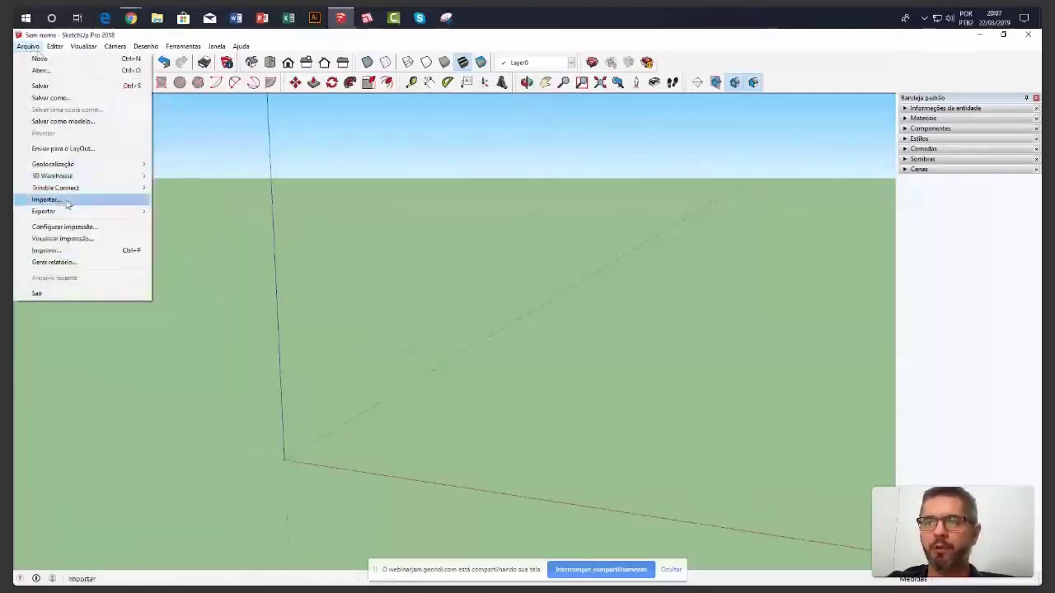
click(68, 203)
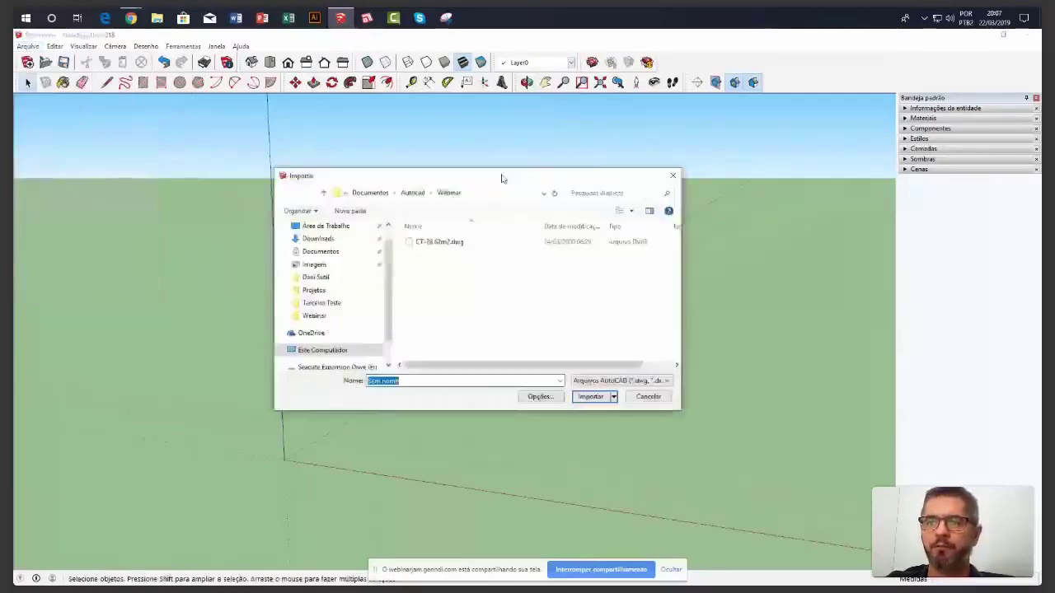
drag(502, 178, 564, 178)
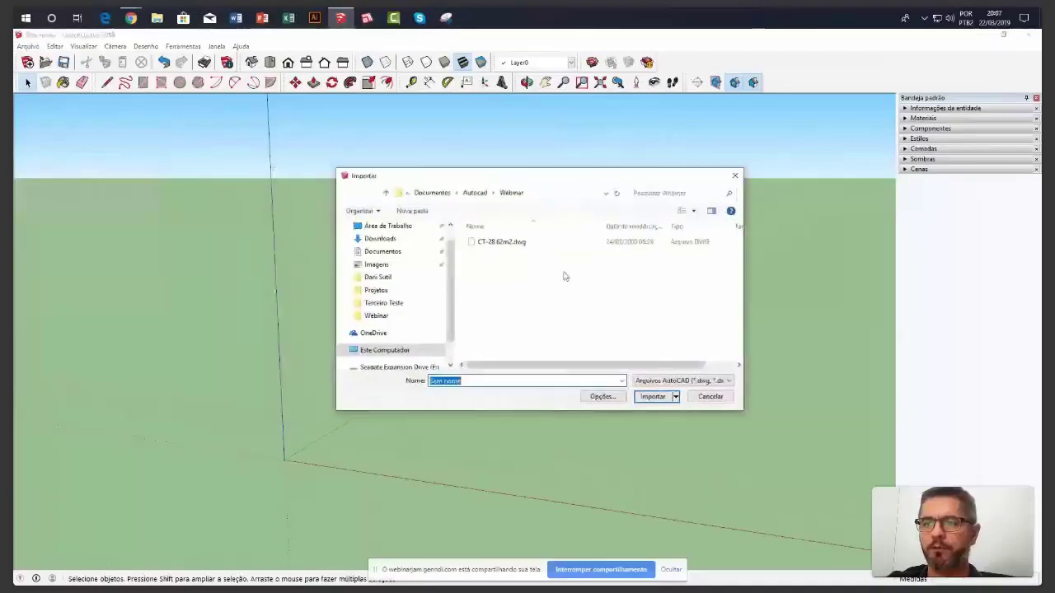
click(403, 253)
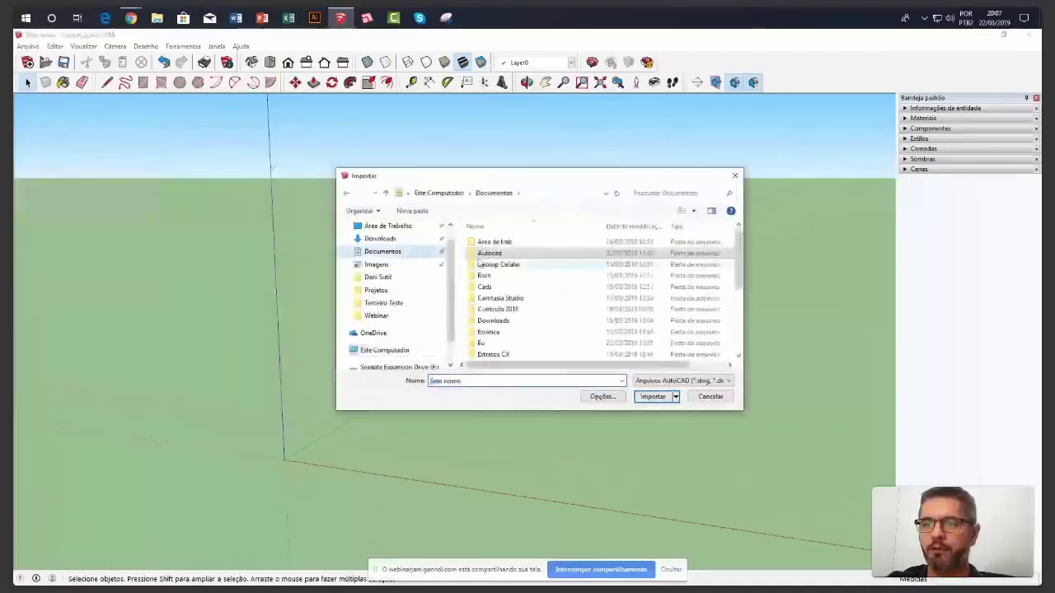
double_click(473, 255)
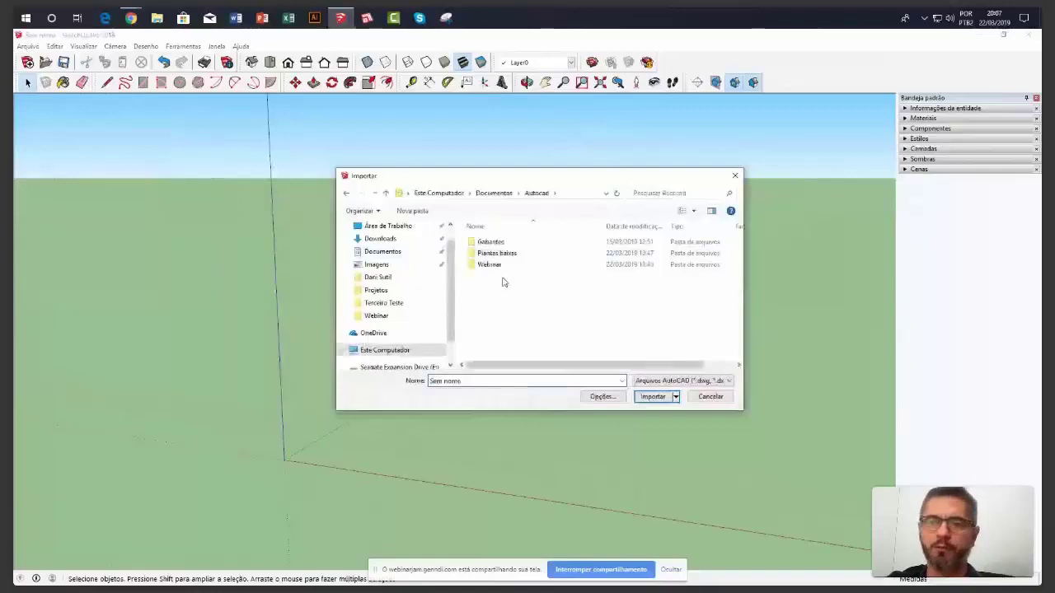
double_click(474, 268)
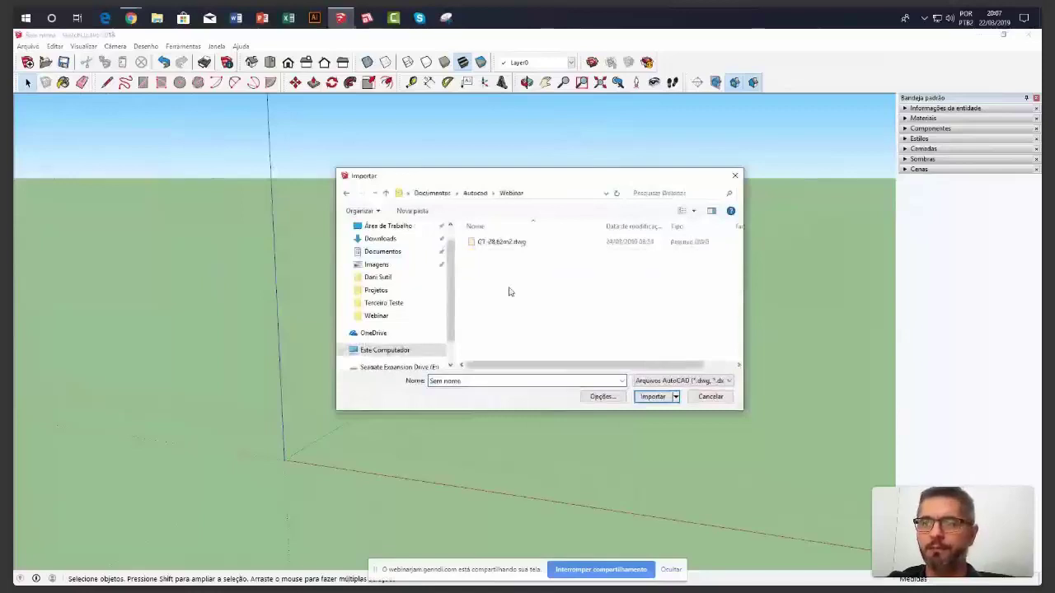
click(500, 242)
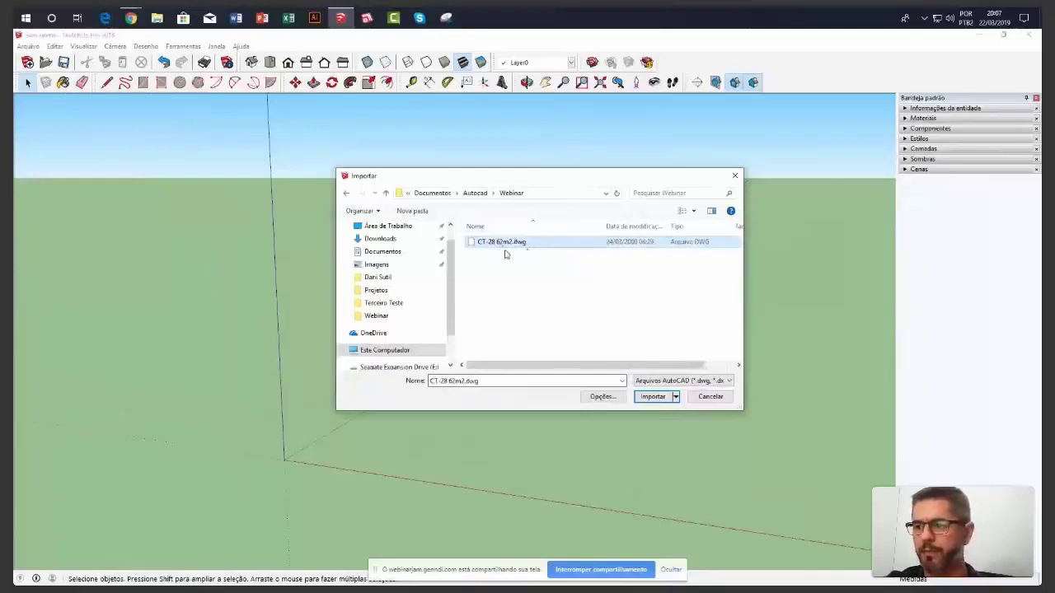
click(705, 381)
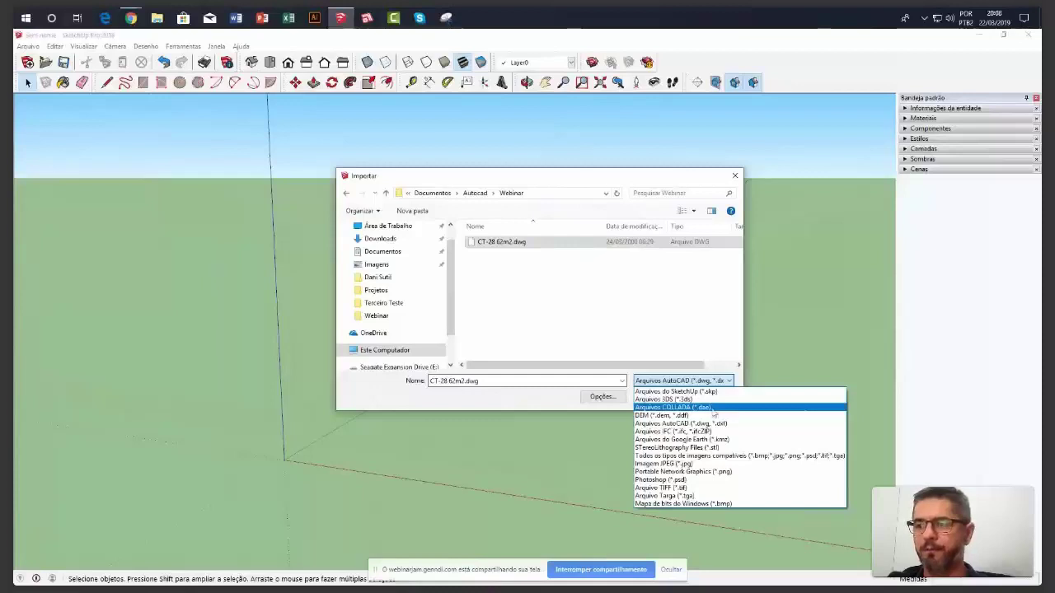
click(689, 424)
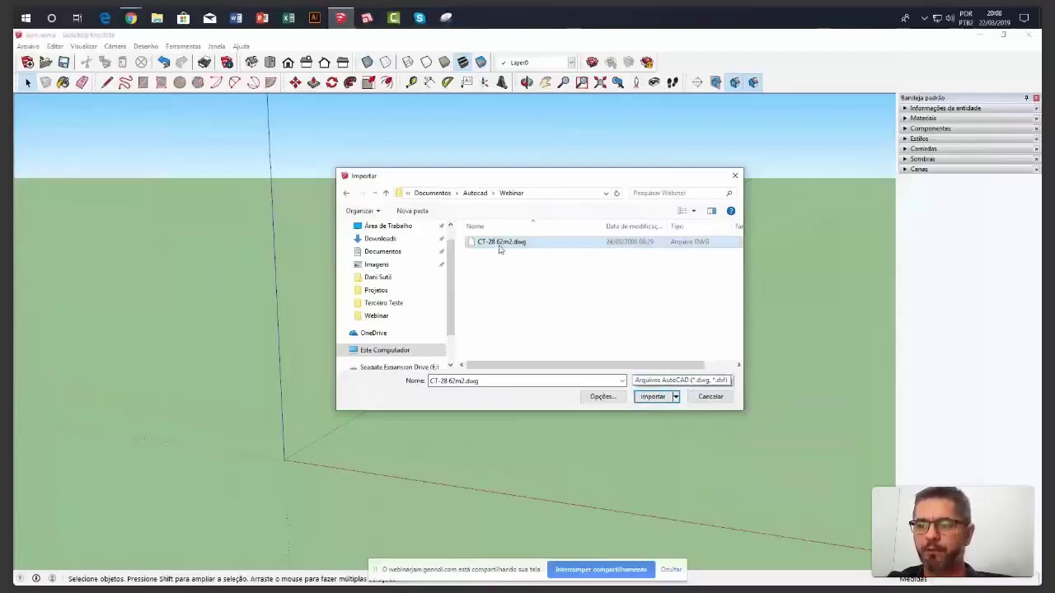
Accept the DWG import options with metres as the unit, import the floor plan and dismiss the import summary
click(604, 399)
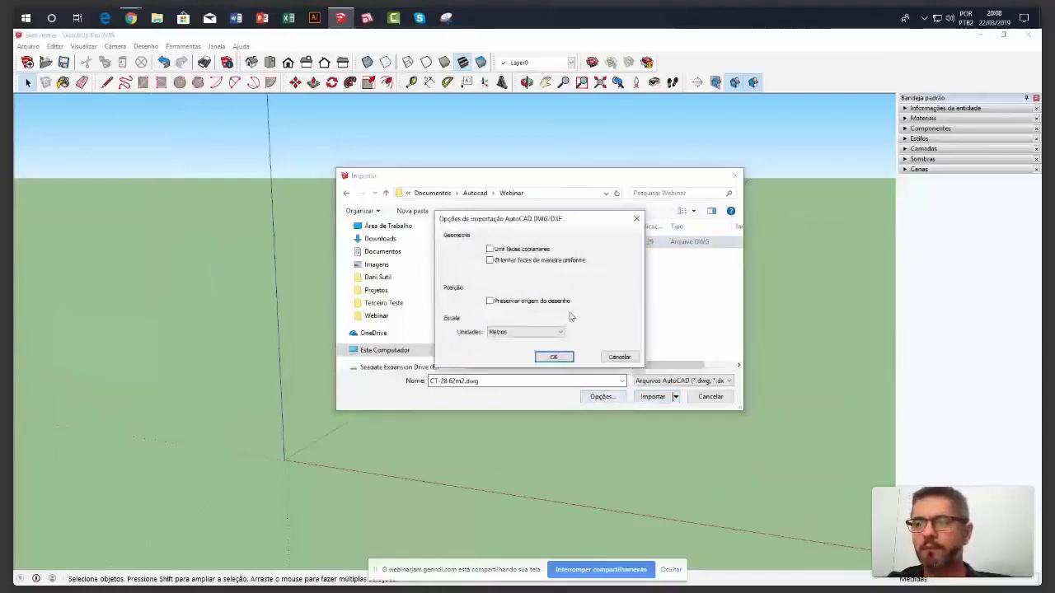
click(554, 357)
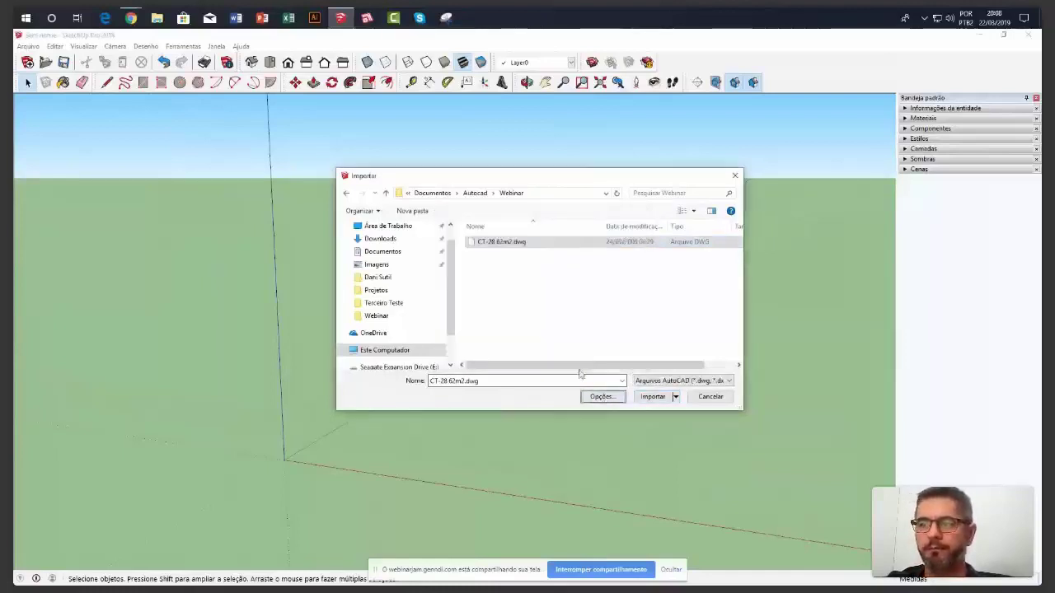
click(653, 398)
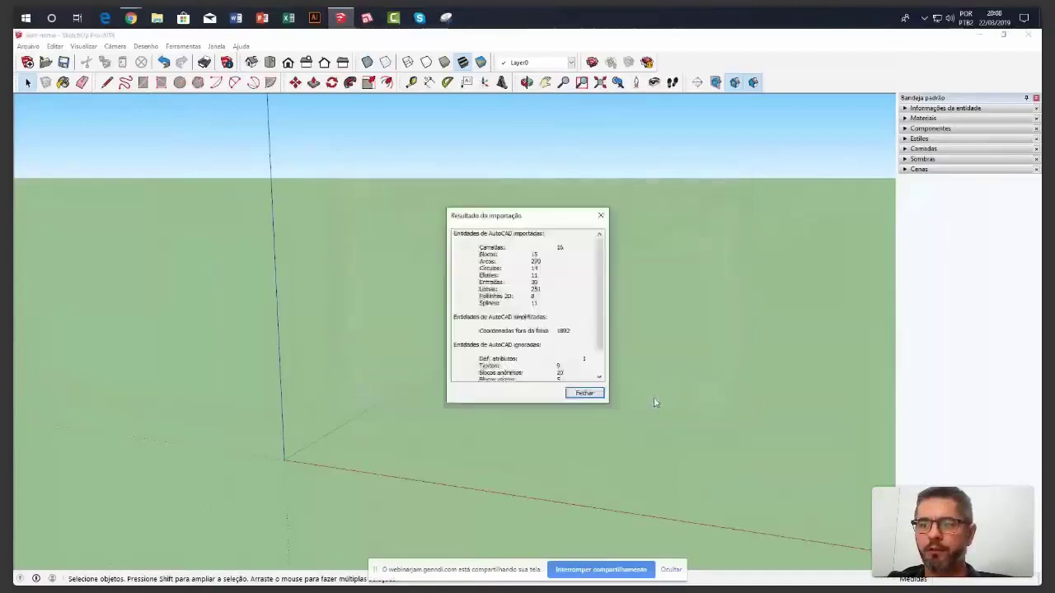
click(585, 393)
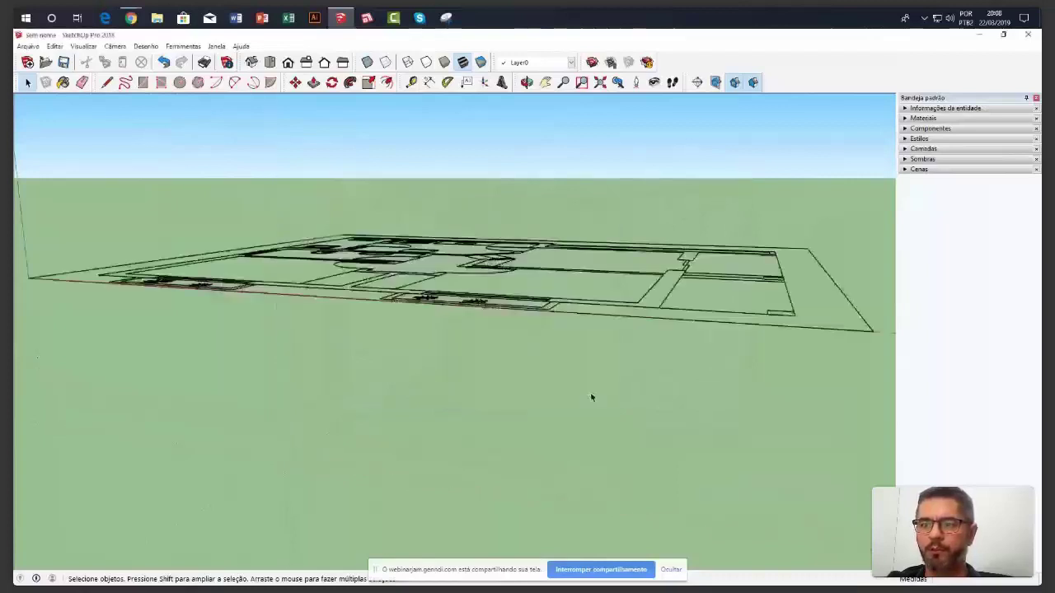
Examine the imported floor plan's walls, doors and fixtures from several angles
middle_drag(591, 398, 517, 367)
click(581, 367)
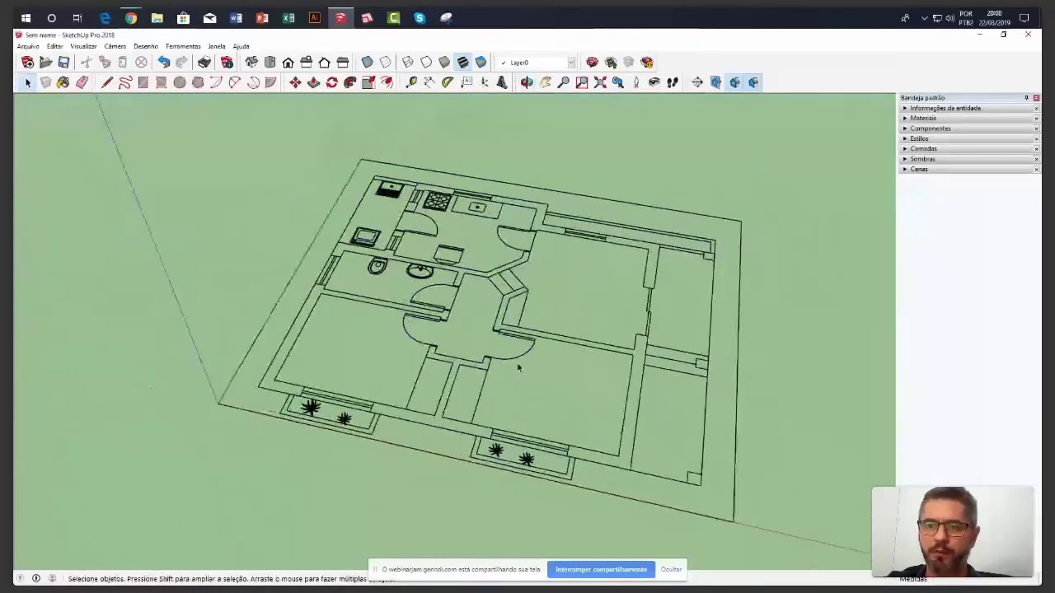
scroll(518, 369, up, 1)
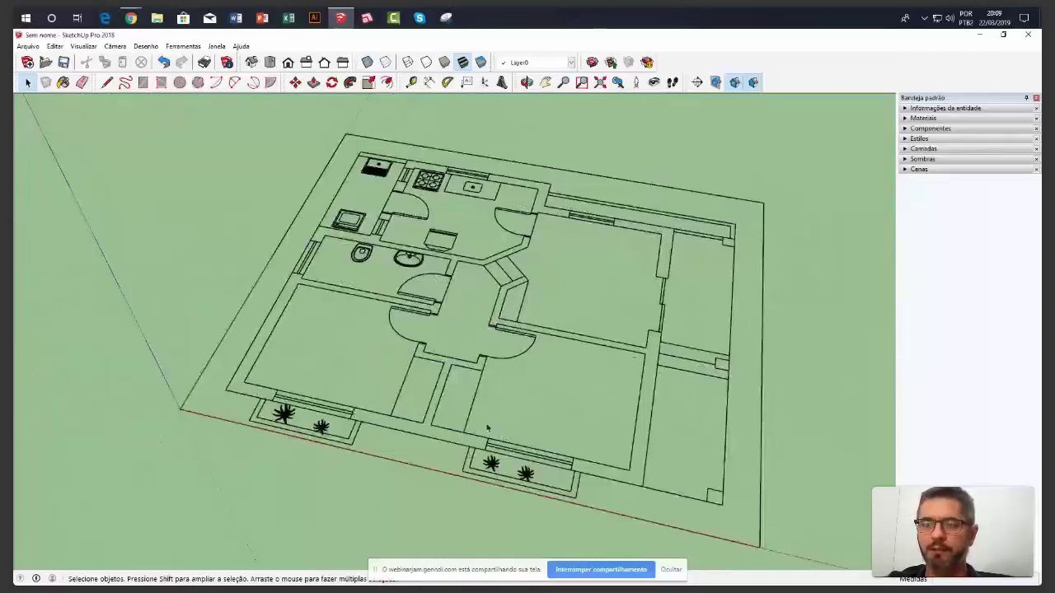
middle_drag(487, 427, 475, 363)
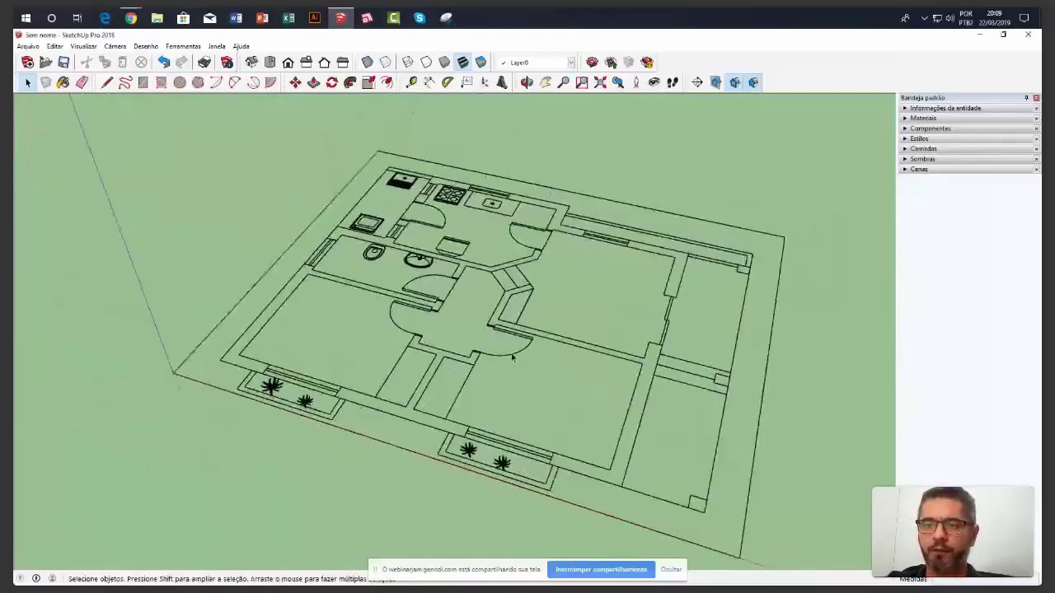
middle_drag(513, 359, 498, 379)
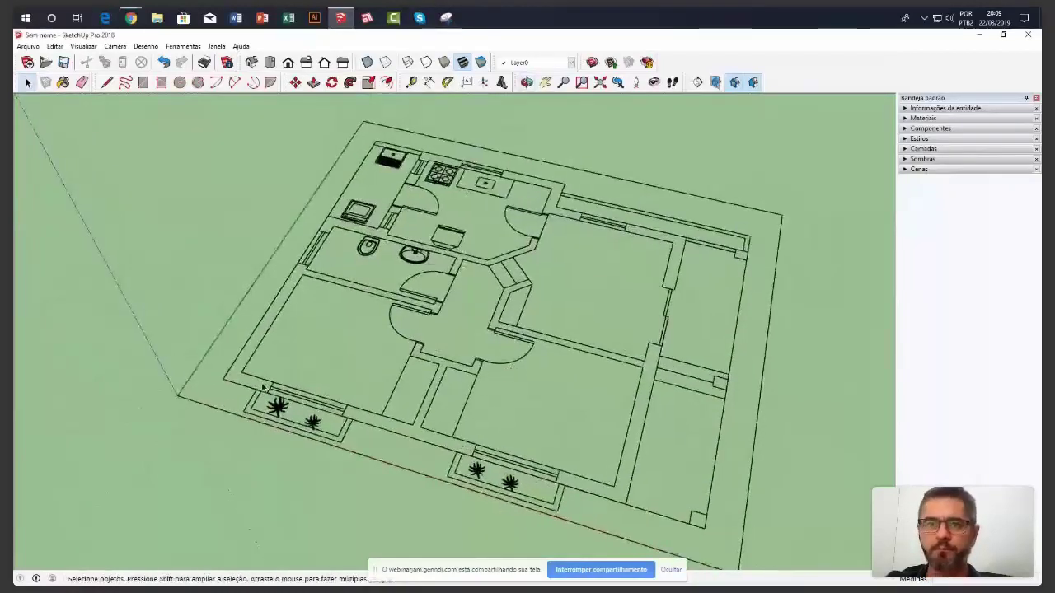
middle_drag(264, 388, 311, 301)
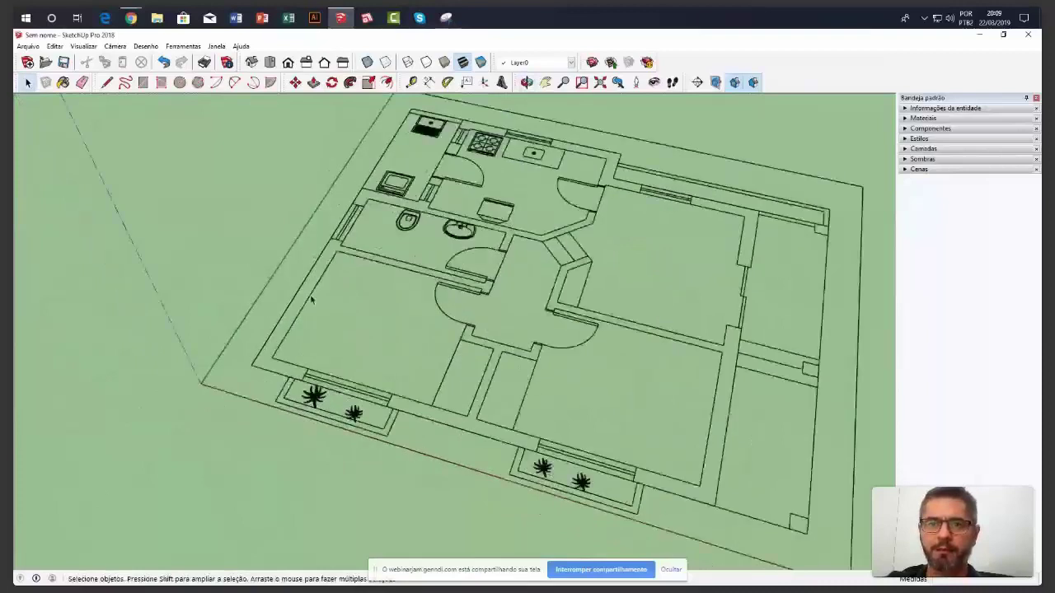
scroll(312, 301, up, 1)
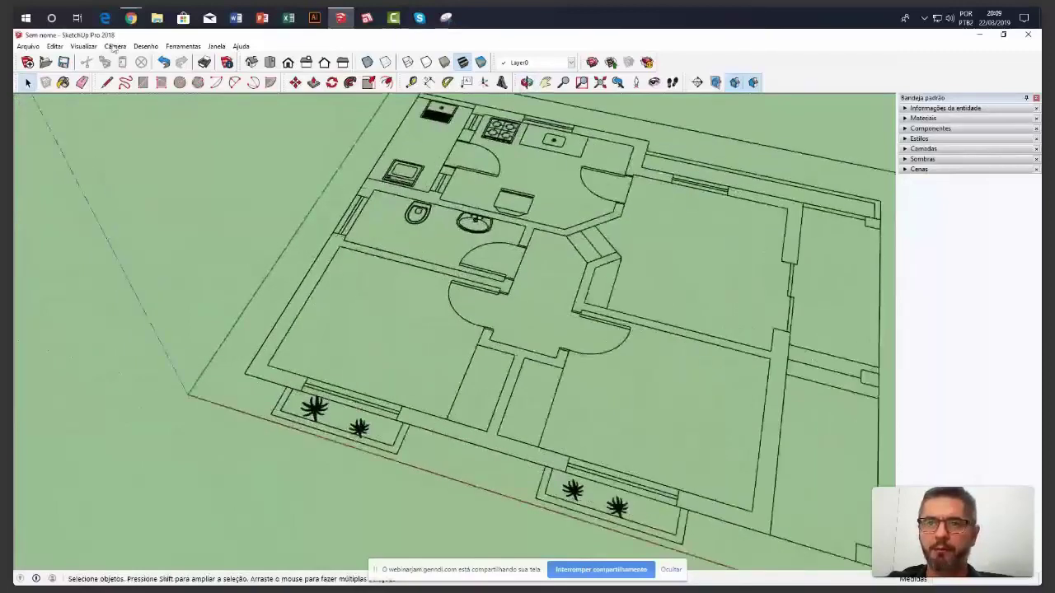
Switch the camera to parallel projection and show the whole floor plan from above
click(115, 46)
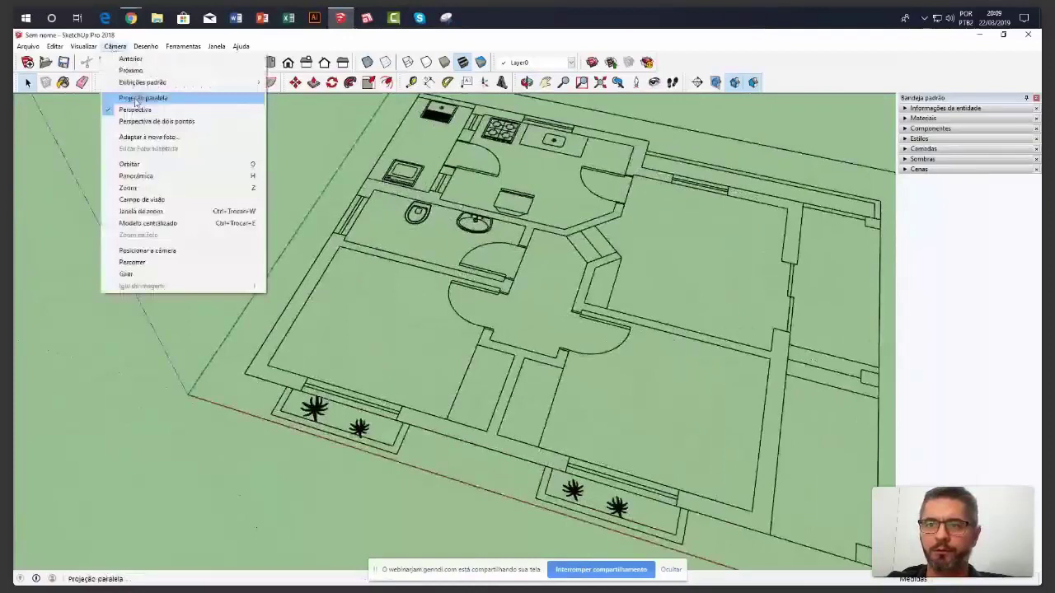
click(136, 99)
scroll(369, 334, down, 3)
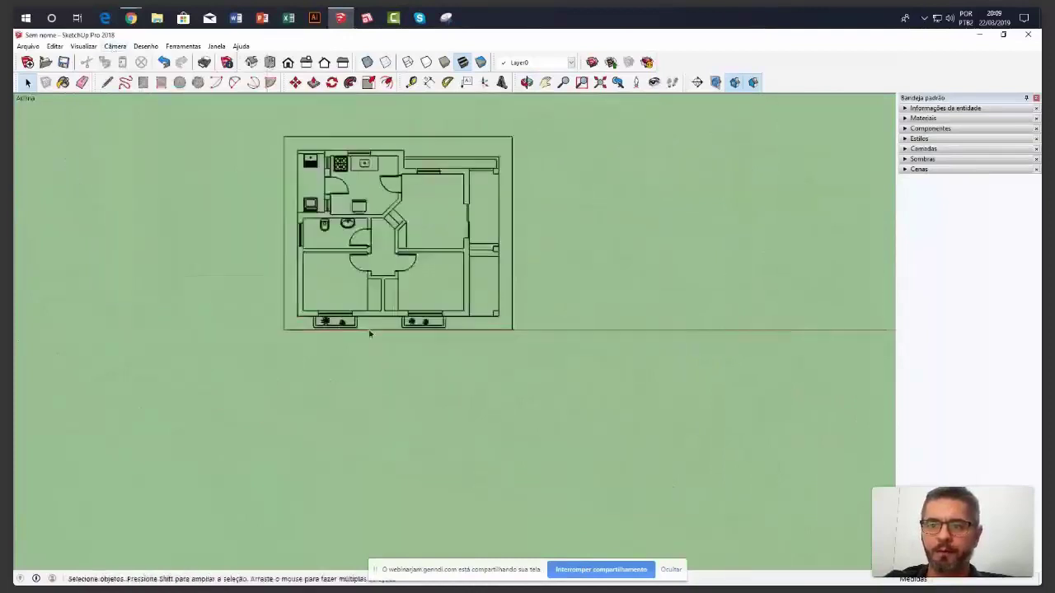
scroll(358, 191, up, 2)
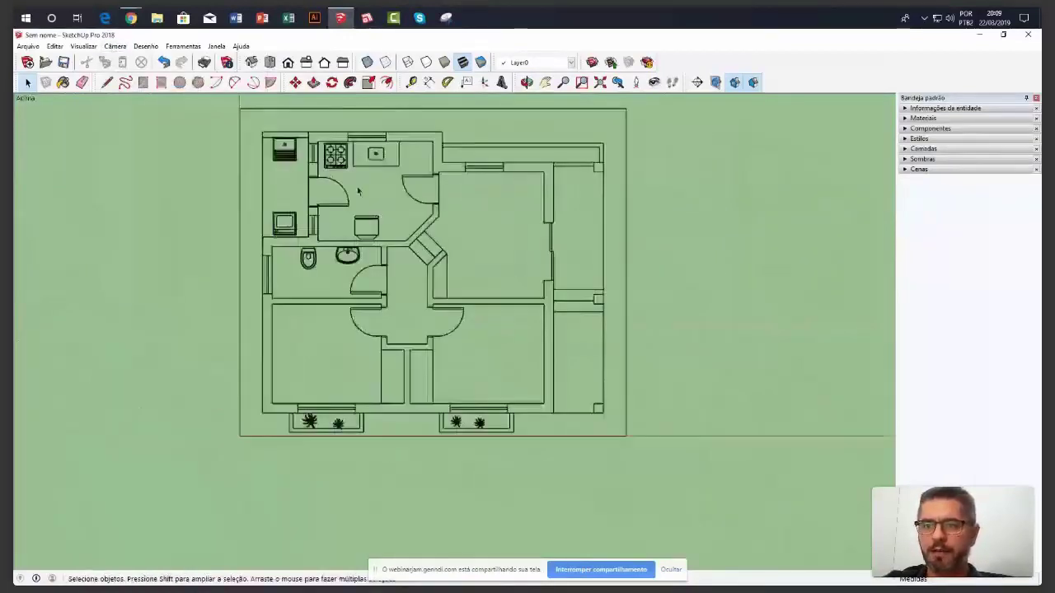
scroll(241, 404, up, 1)
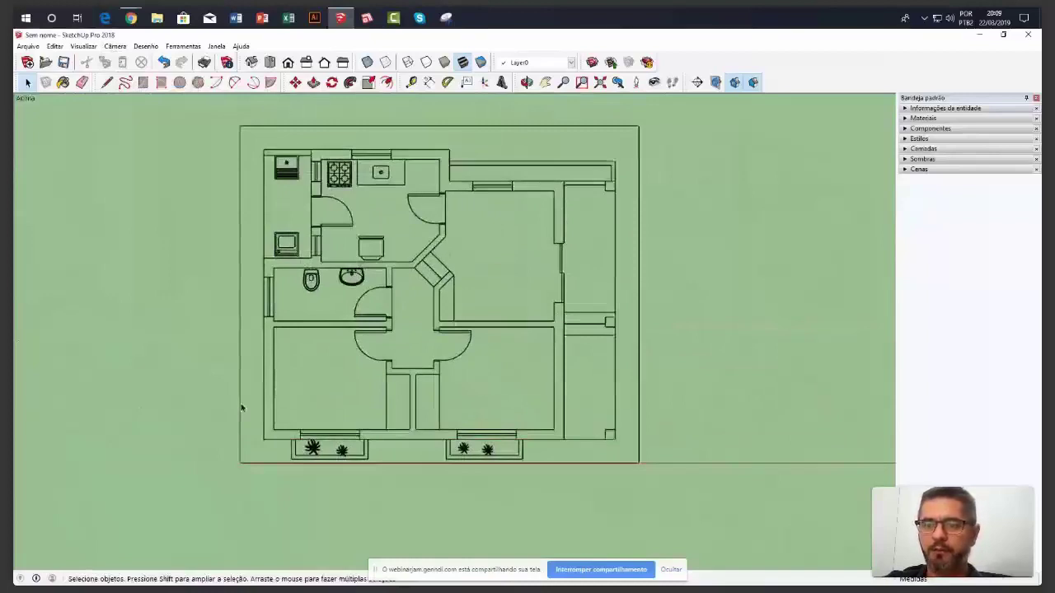
Draw a rectangle about 0.25 x 4.35 m over the left exterior wall, from the bathroom's upper inner corner to the house's lower-left corner
scroll(241, 407, up, 2)
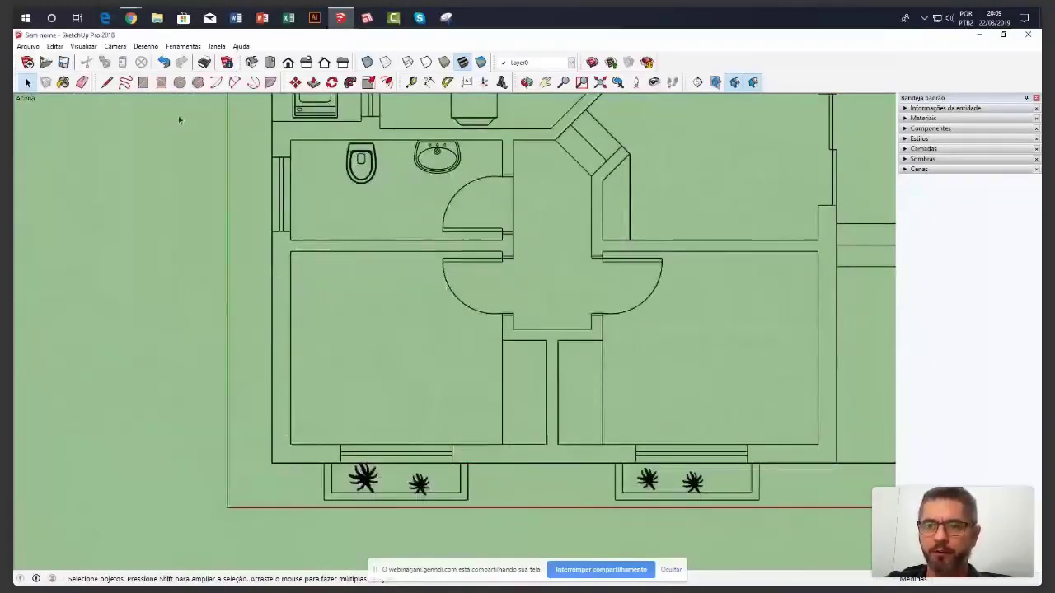
key(r)
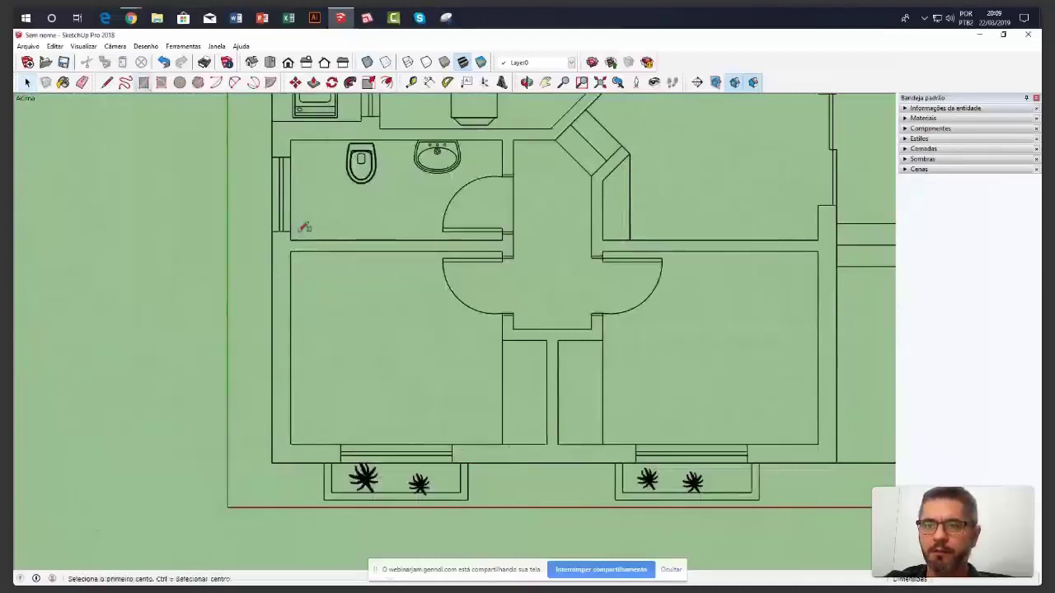
click(290, 140)
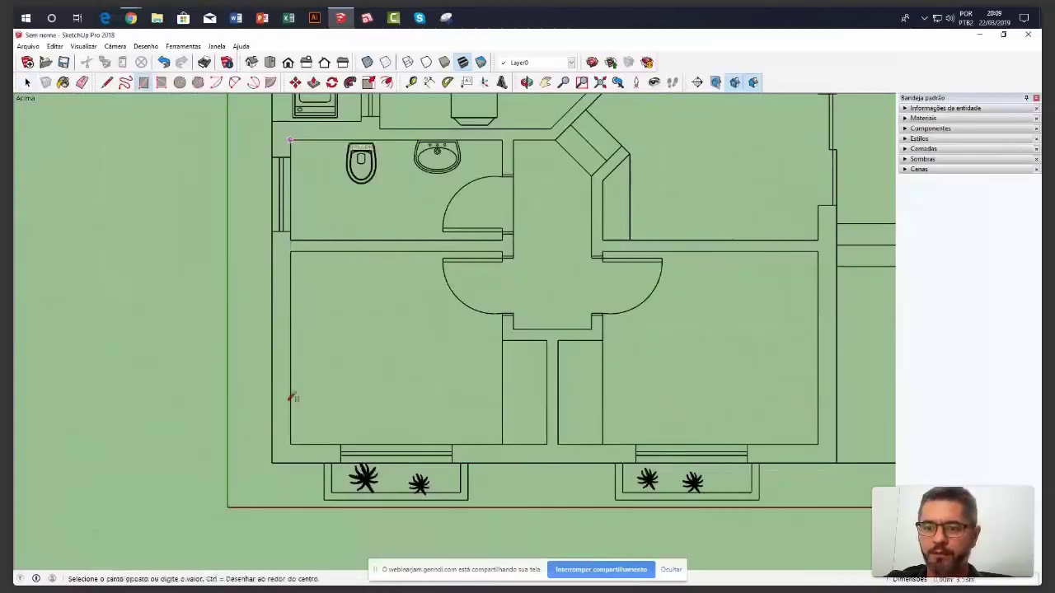
click(273, 462)
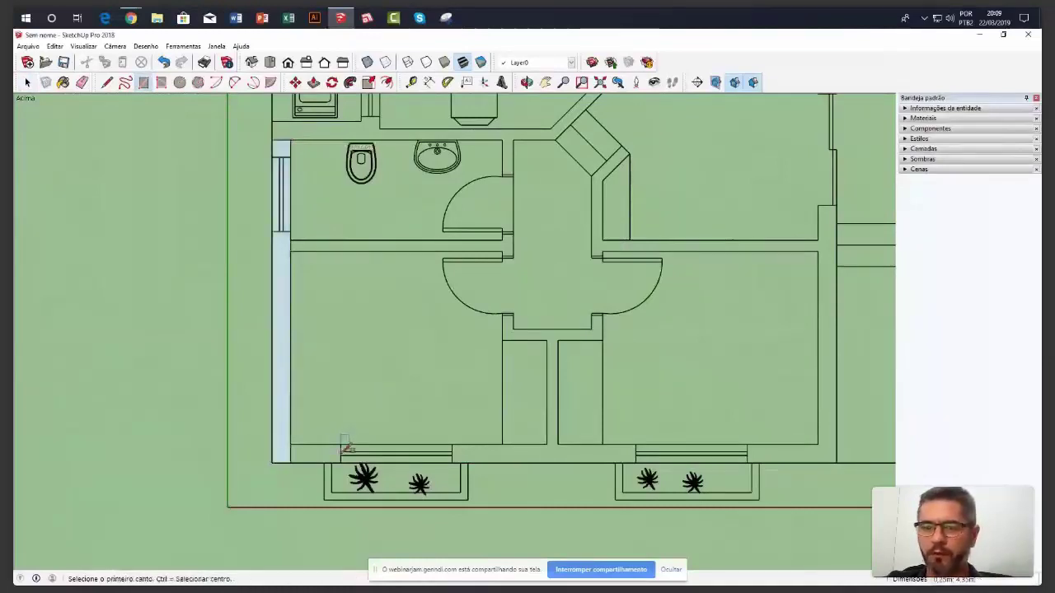
Draw rectangles over the lower exterior wall, about 7.10 x 0.25 m, and the wall at its right end, about 0.25 x 3.47 m
scroll(230, 431, down, 3)
scroll(392, 462, up, 2)
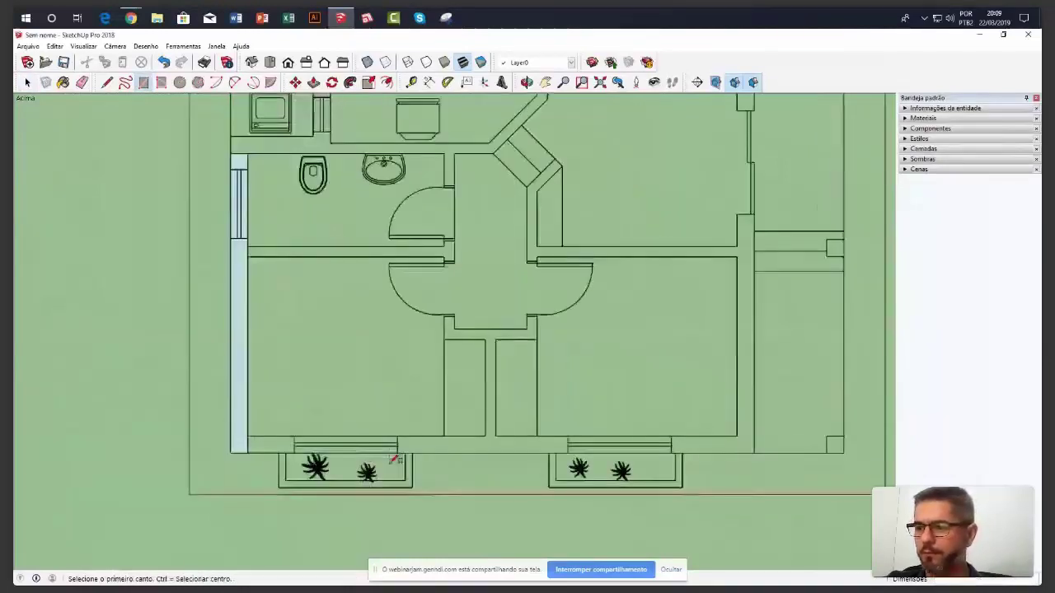
click(246, 453)
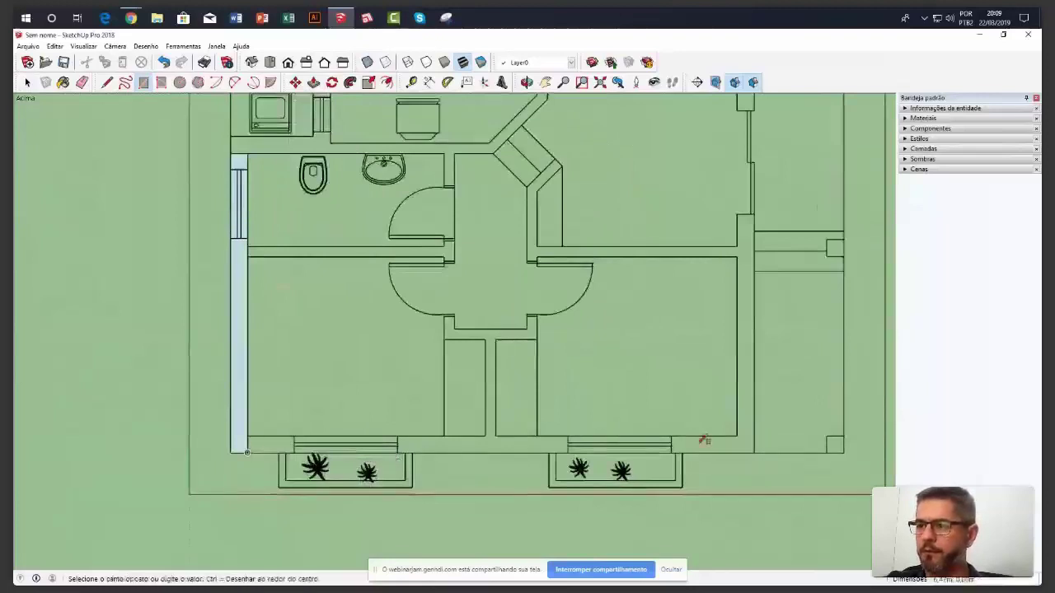
click(741, 435)
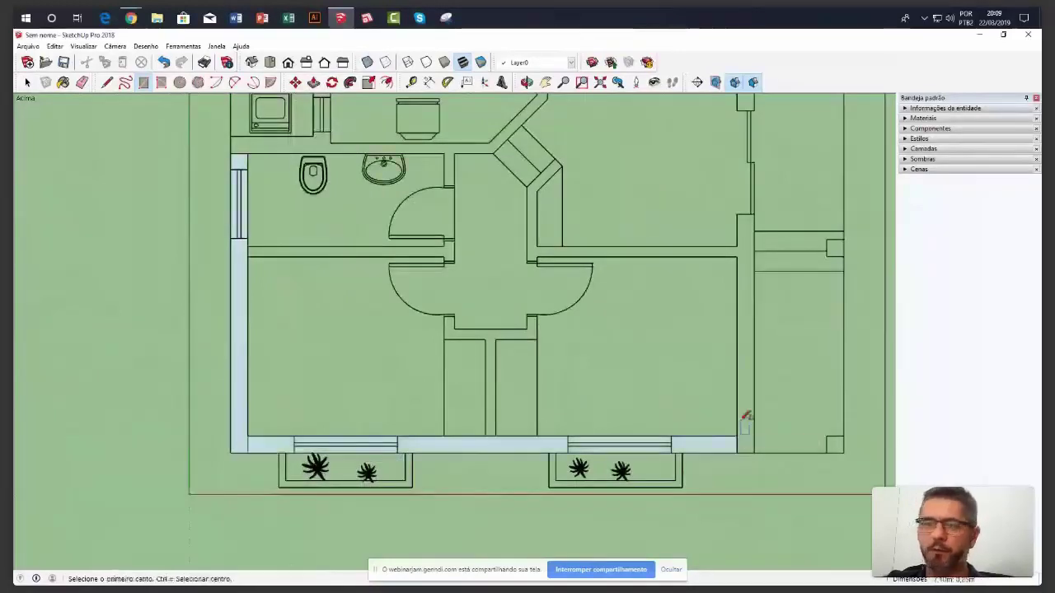
click(737, 215)
click(753, 453)
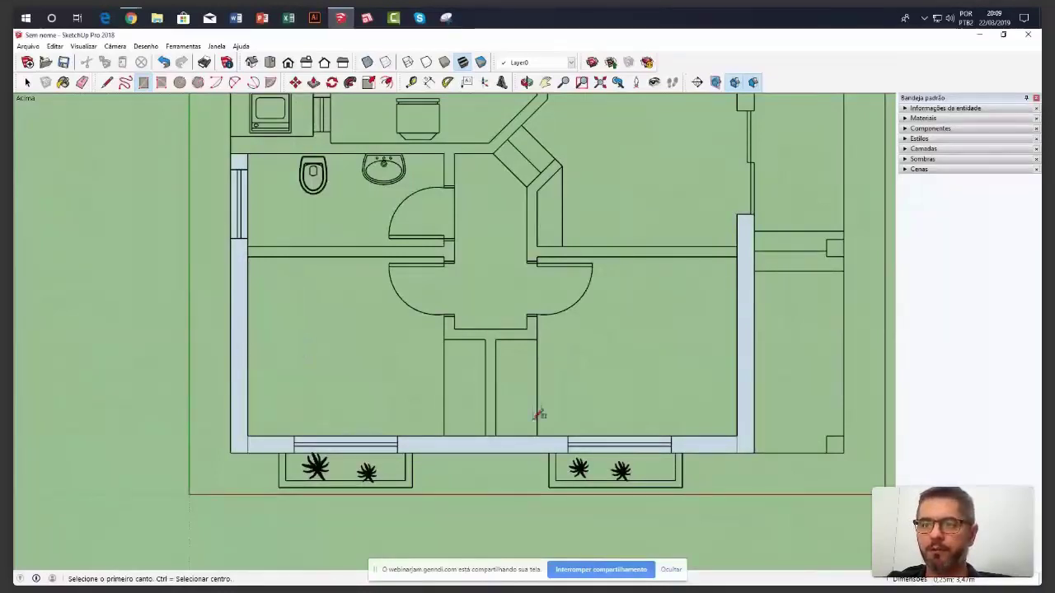
Draw a rectangle about 1.20 x 0.15 m over the short wall between the hallway and the two closets
scroll(539, 414, up, 2)
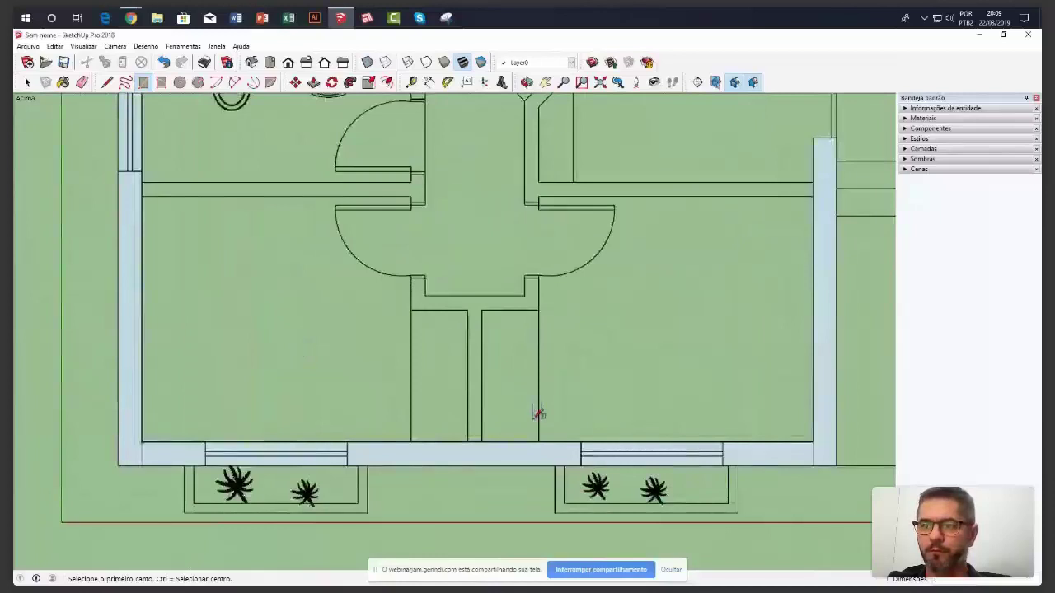
scroll(539, 414, up, 1)
click(401, 266)
click(540, 285)
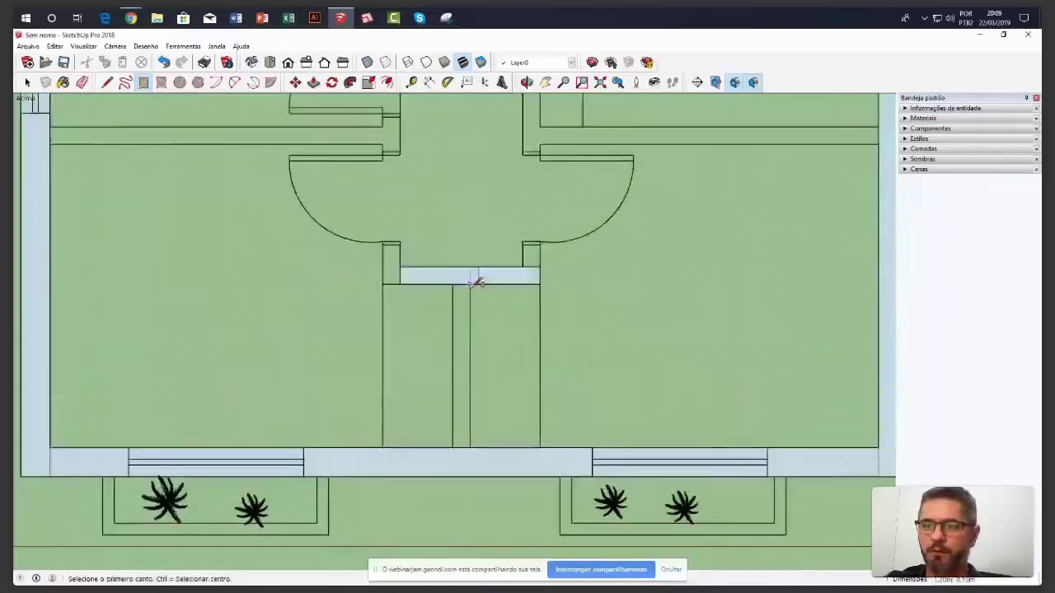
Draw rectangles over the wall between the two closets, about 1.40 x 0.15 m, and the two wall stubs beside the bedroom doors
click(453, 429)
click(454, 432)
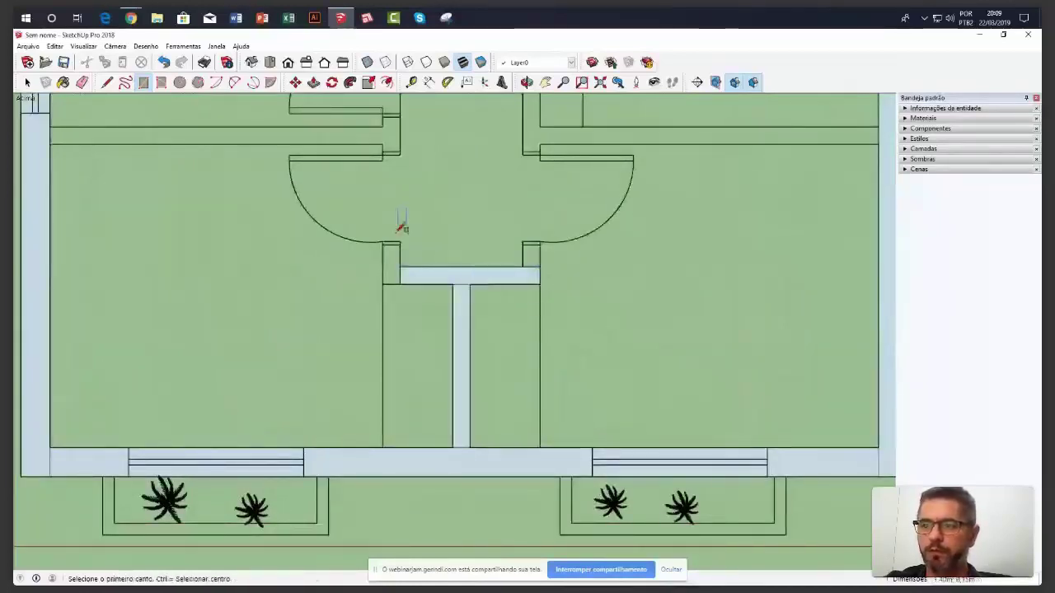
scroll(401, 228, up, 1)
click(383, 243)
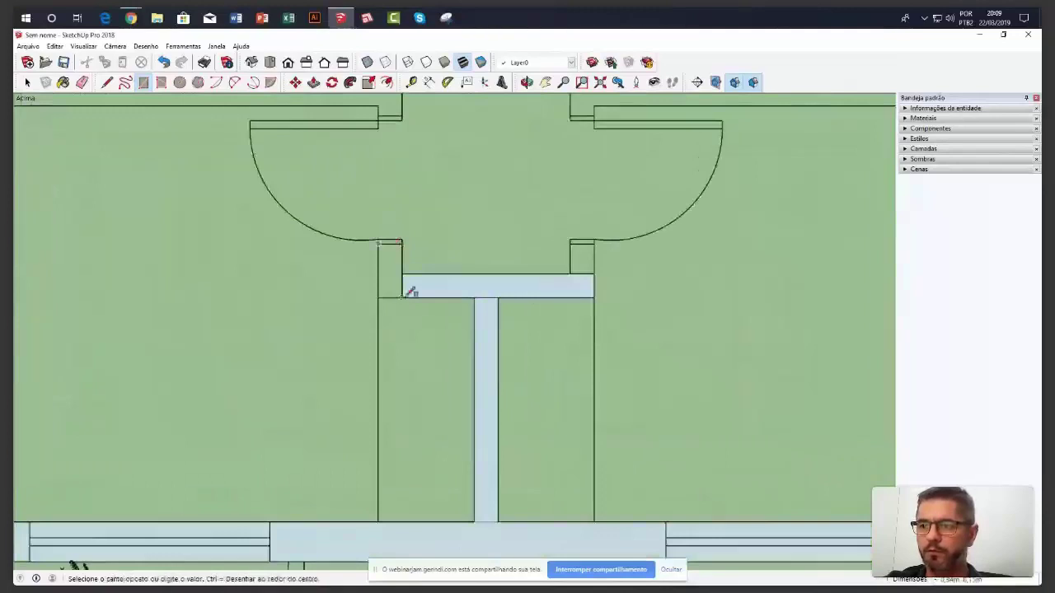
click(400, 285)
click(572, 241)
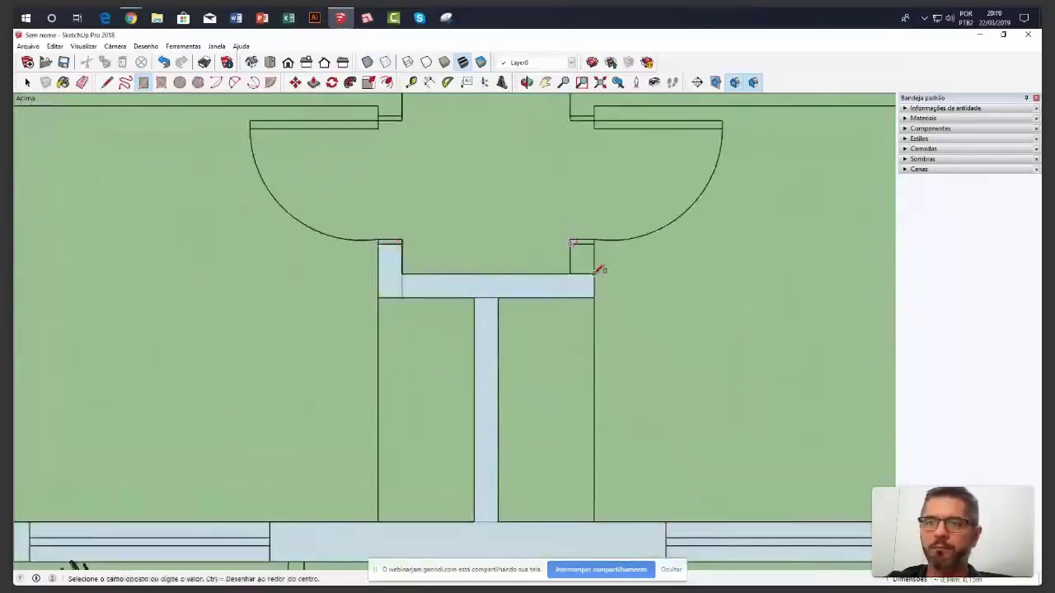
click(593, 274)
scroll(464, 308, down, 1)
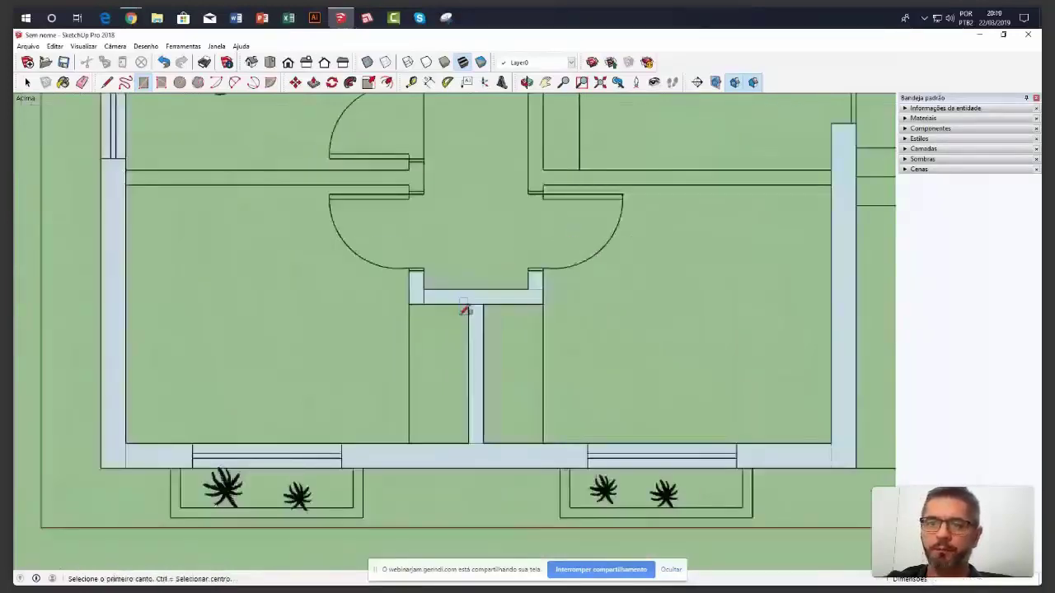
Draw rectangles over the wall between the bathroom and the lower-left bedroom and over the wall stub at its hallway end
scroll(466, 310, down, 1)
scroll(506, 202, up, 2)
click(504, 206)
click(190, 221)
scroll(536, 202, up, 1)
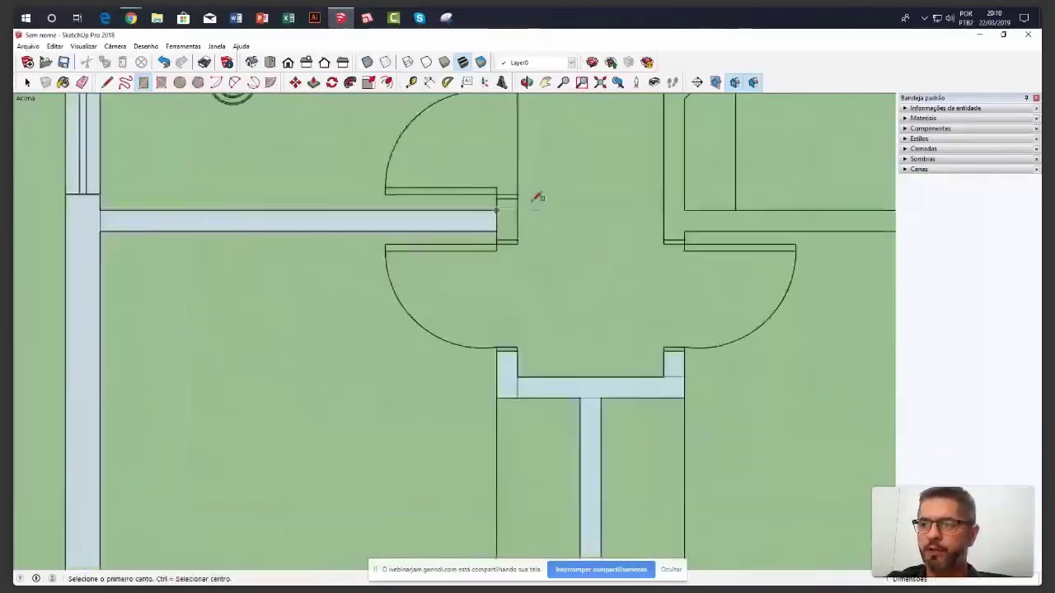
scroll(518, 211, up, 1)
click(495, 195)
click(517, 253)
Draw a rectangle over the wall between the living room and the lower-right bedroom, up to the exterior wall
scroll(435, 225, down, 3)
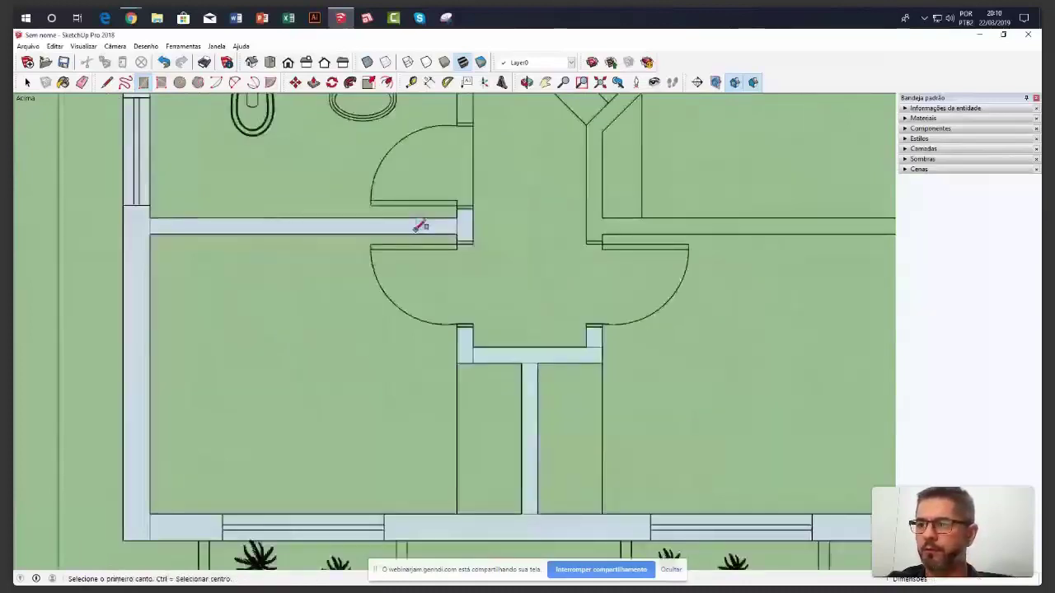
shift+middle_drag(420, 226, 212, 238)
click(572, 227)
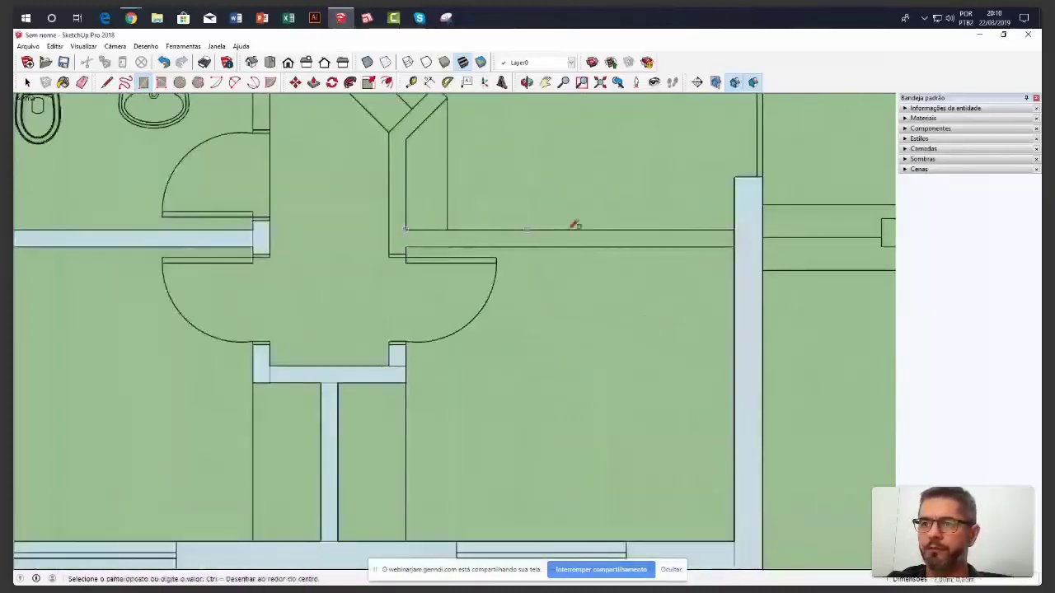
click(735, 246)
Draw a rectangle over the wall between the kitchen and the bathroom, ending at the corner of the diagonal wall
scroll(742, 245, down, 2)
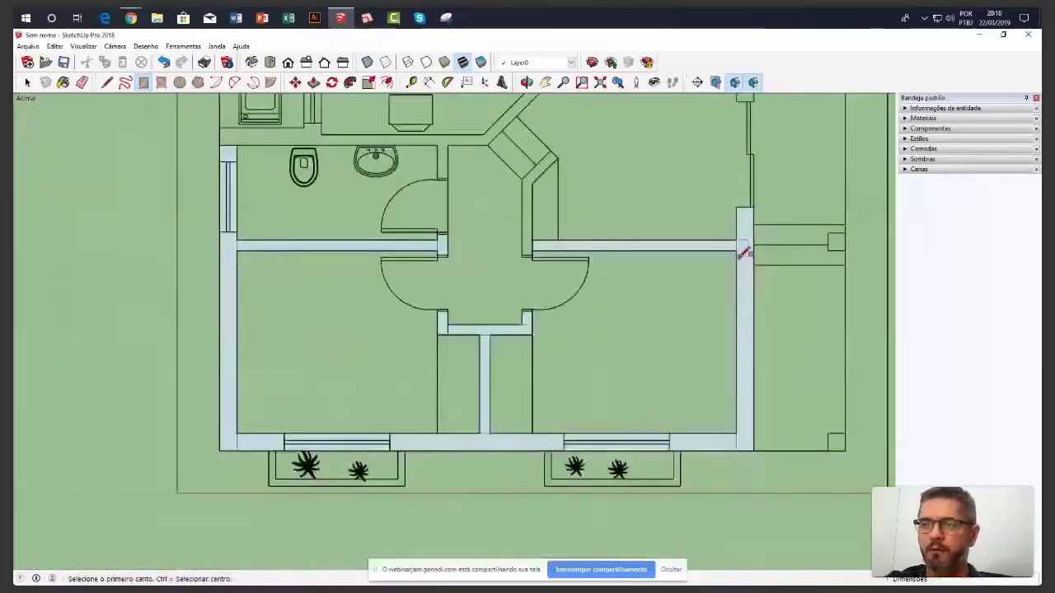
scroll(744, 239, down, 1)
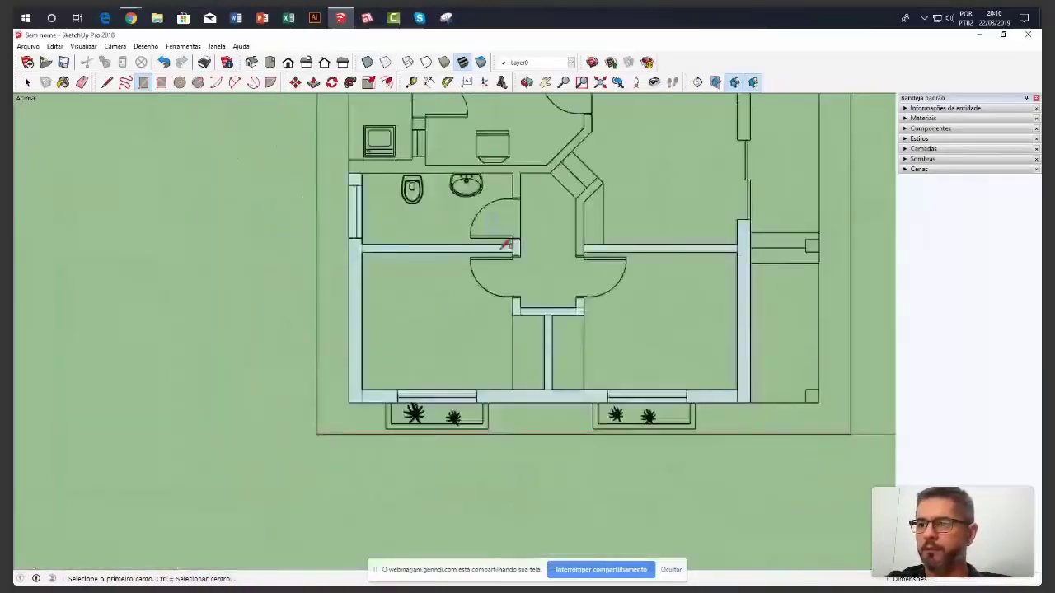
scroll(486, 212, up, 1)
scroll(465, 181, up, 3)
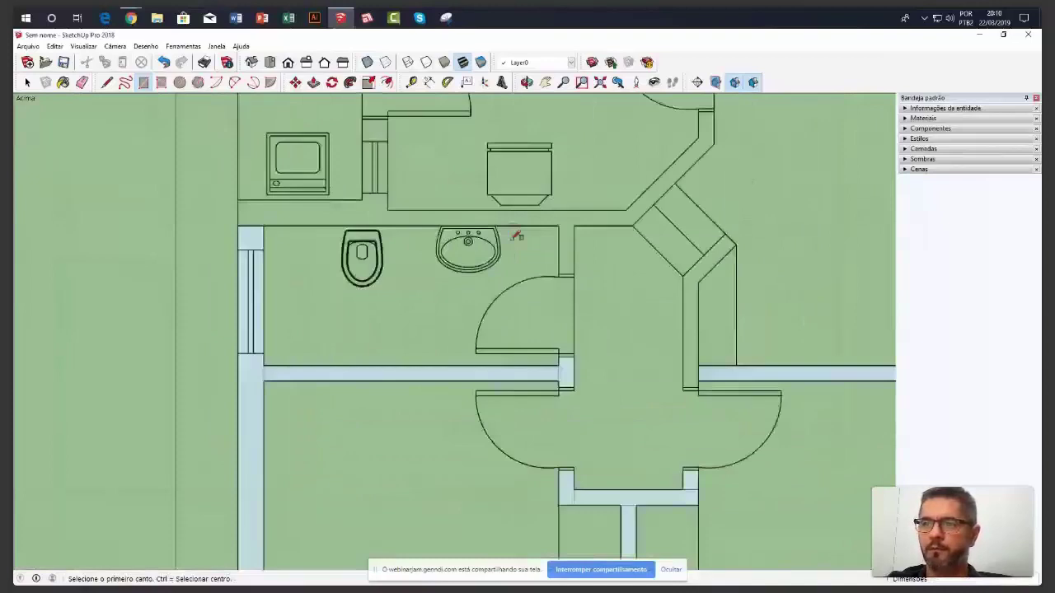
scroll(511, 243, up, 1)
click(577, 199)
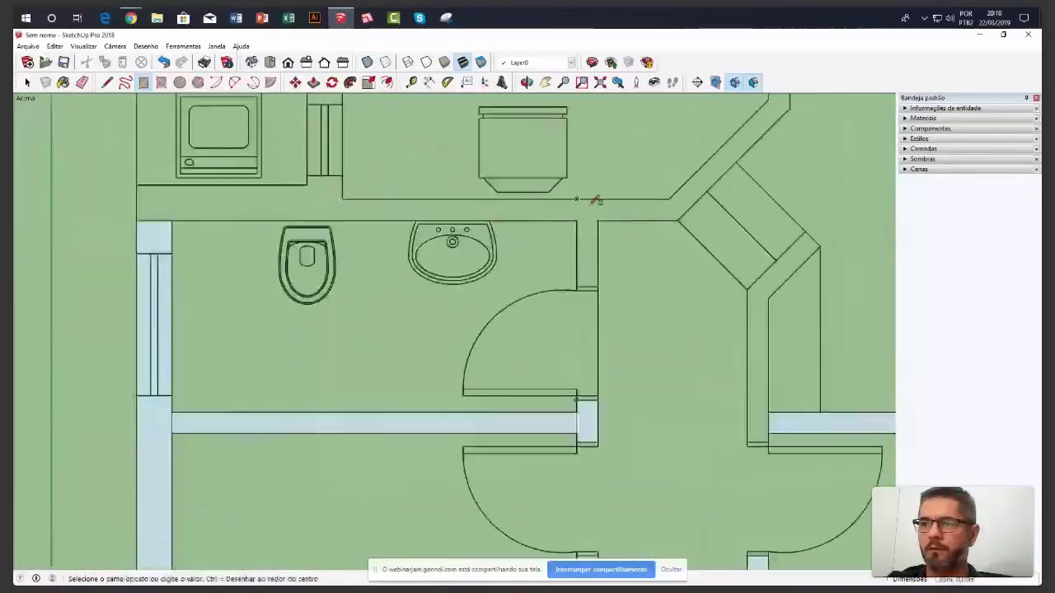
click(677, 220)
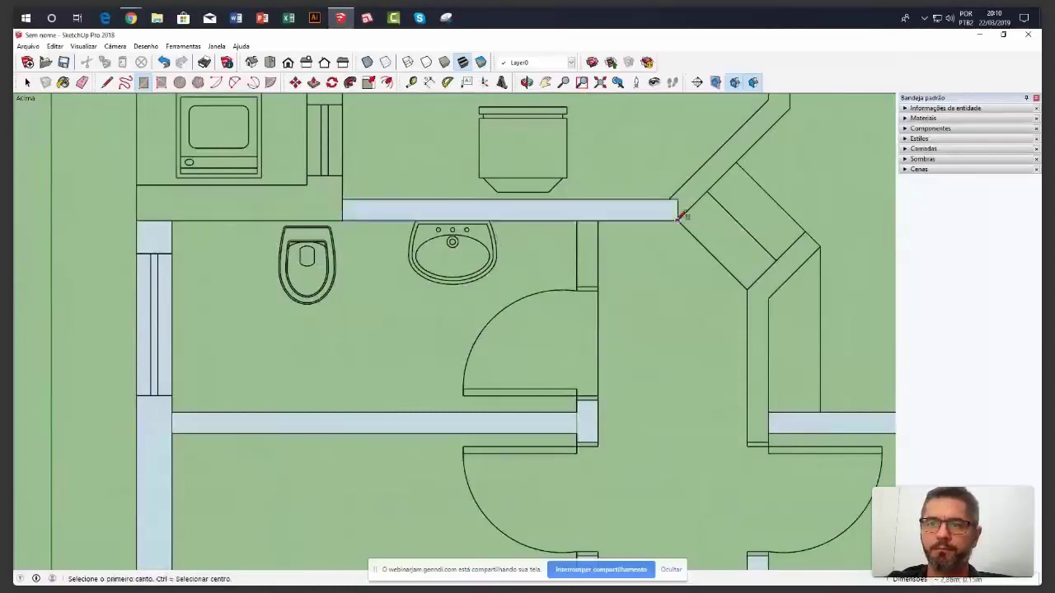
Draw rectangles over the wall block below the kitchen-laundry window and the wall between laundry and bathroom, about 1.20 x 0.25 m
click(307, 176)
click(342, 220)
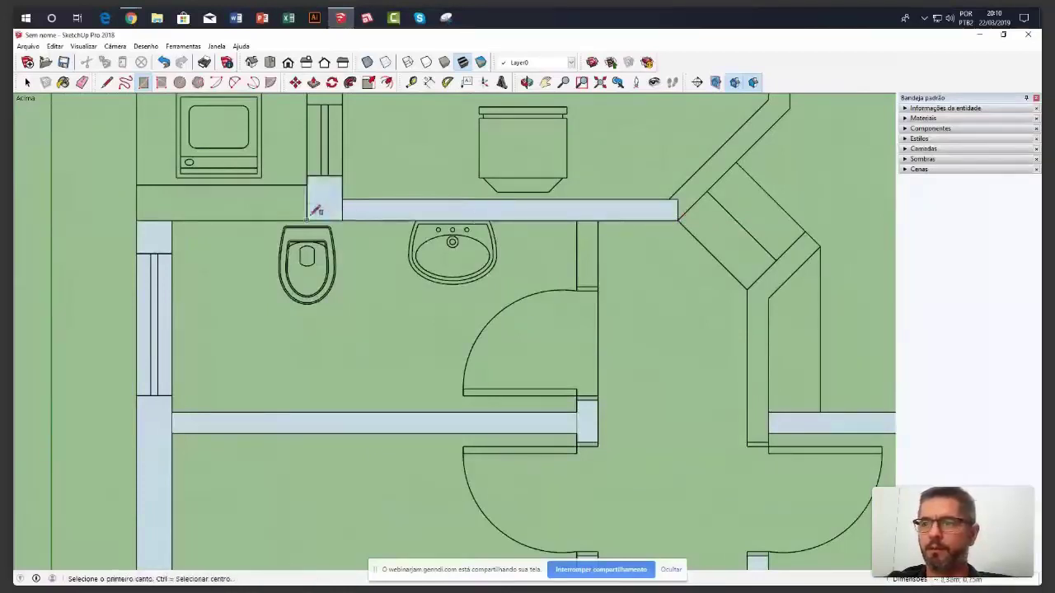
click(307, 220)
click(137, 186)
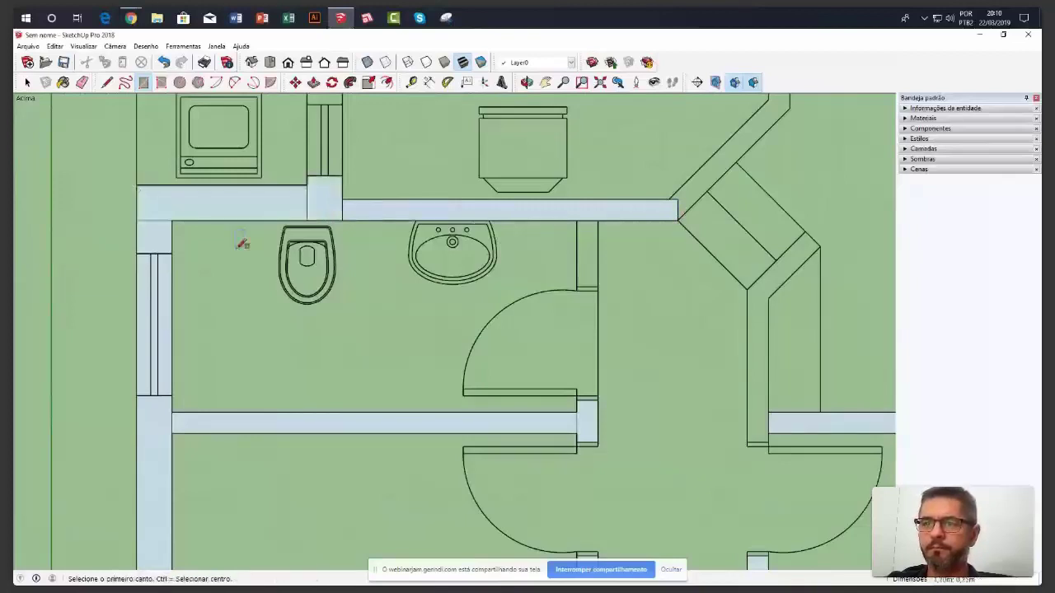
Draw rectangles over the laundry's upper wall, about 1.20 x 0.15 m, and the wall block at the kitchen's upper-left corner
scroll(272, 276, down, 3)
scroll(435, 293, down, 3)
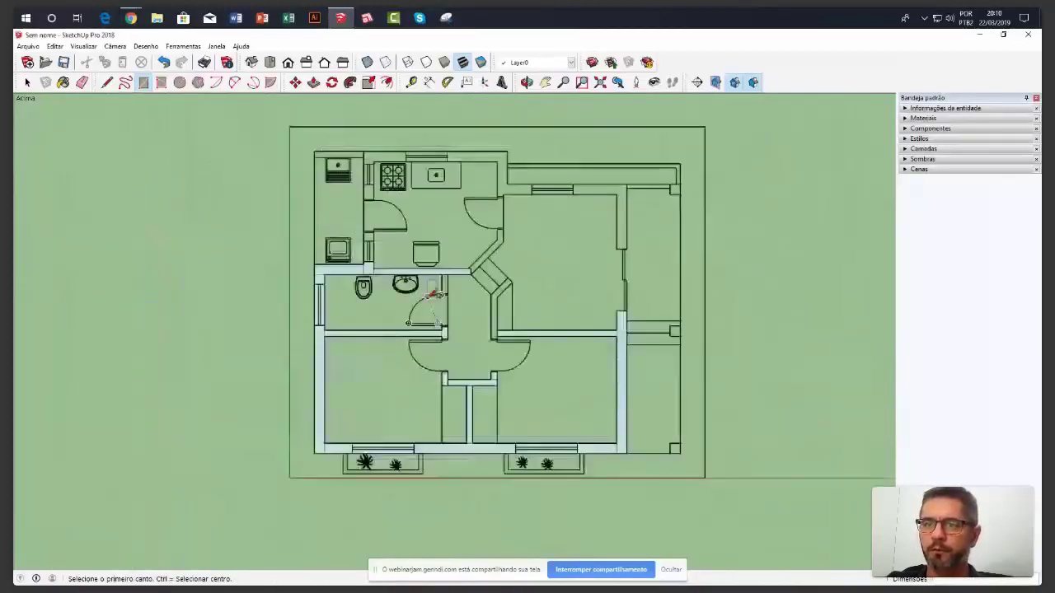
scroll(345, 132, up, 3)
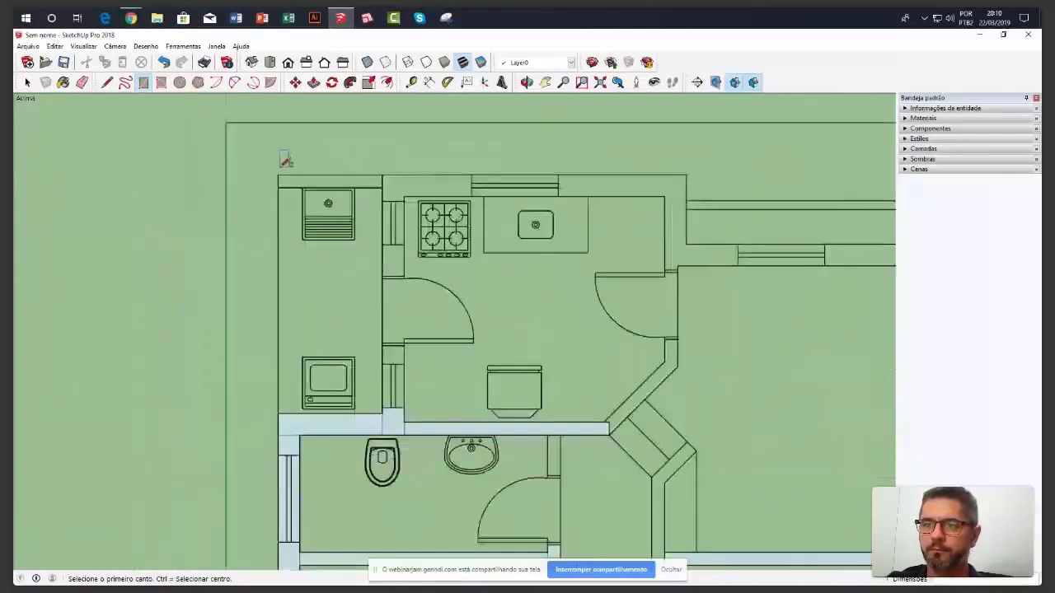
click(278, 175)
click(382, 190)
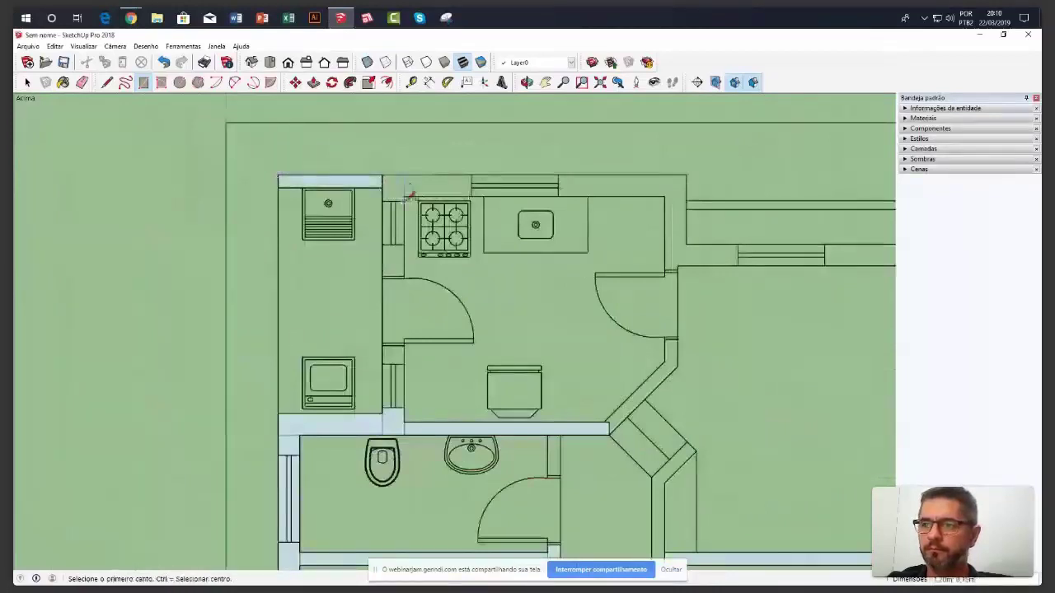
click(404, 201)
click(381, 175)
Draw rectangles over the kitchen's upper exterior wall, about 3.00 x 0.25 m, and the wall running down from its right end
click(404, 175)
click(665, 196)
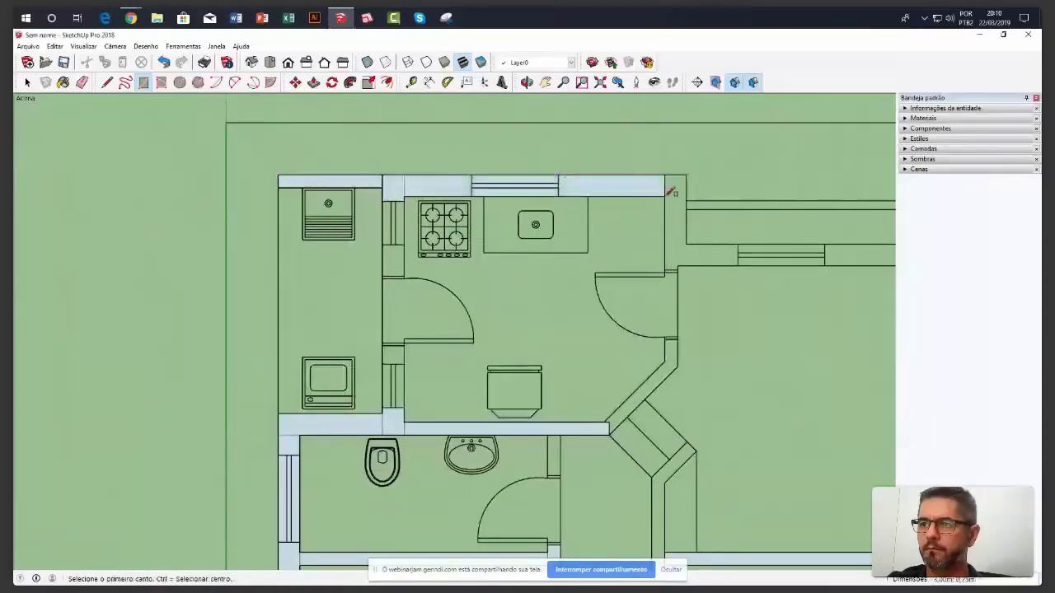
click(686, 175)
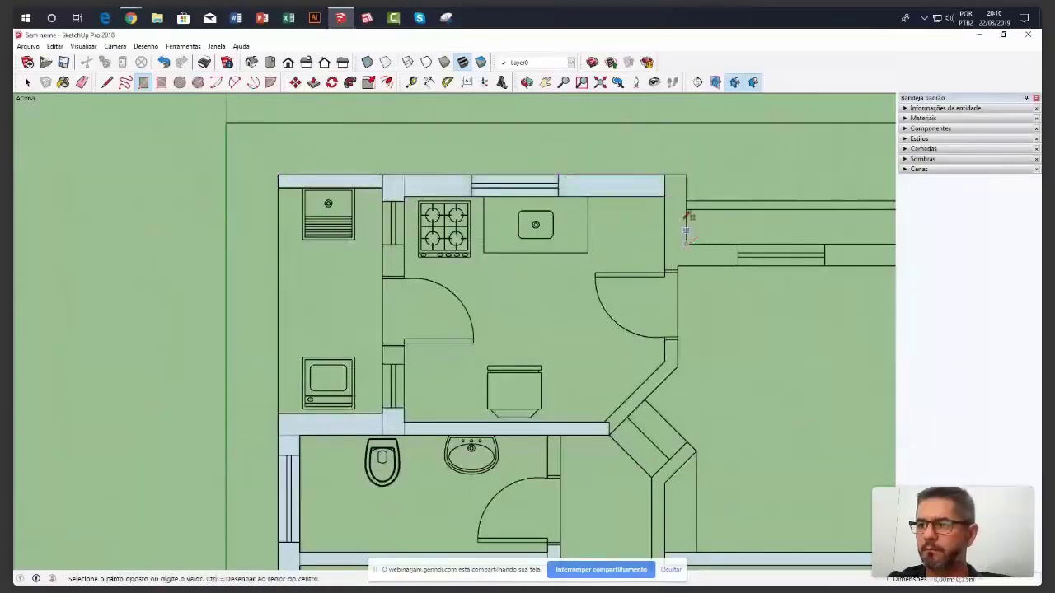
click(684, 243)
Draw rectangles over the wall from the kitchen corner to the living room window, about 0.84 x 0.25 m, and the small stub above the kitchen door
scroll(725, 248, up, 2)
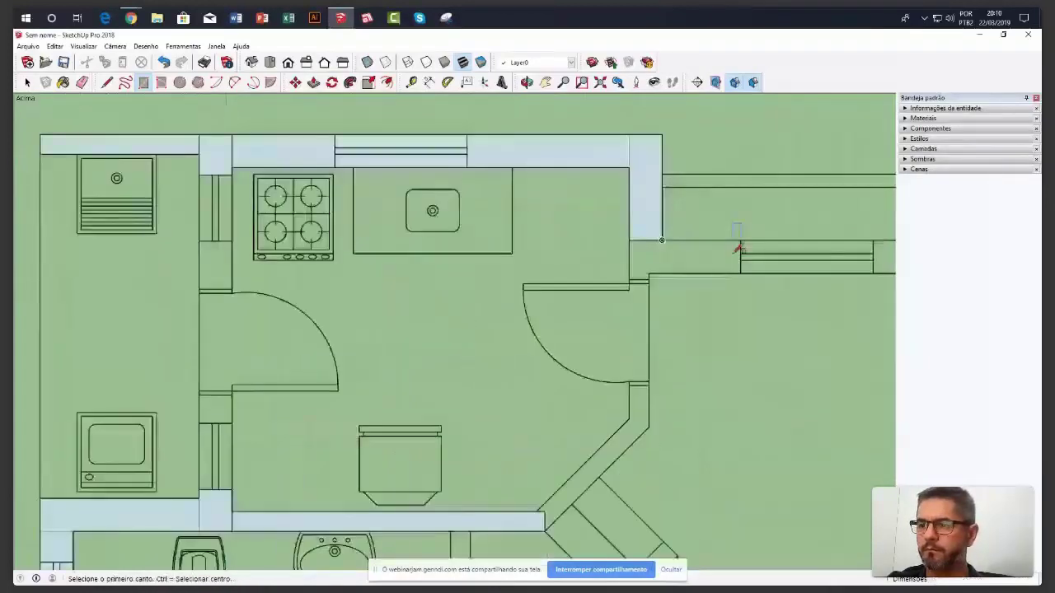
scroll(730, 254, up, 2)
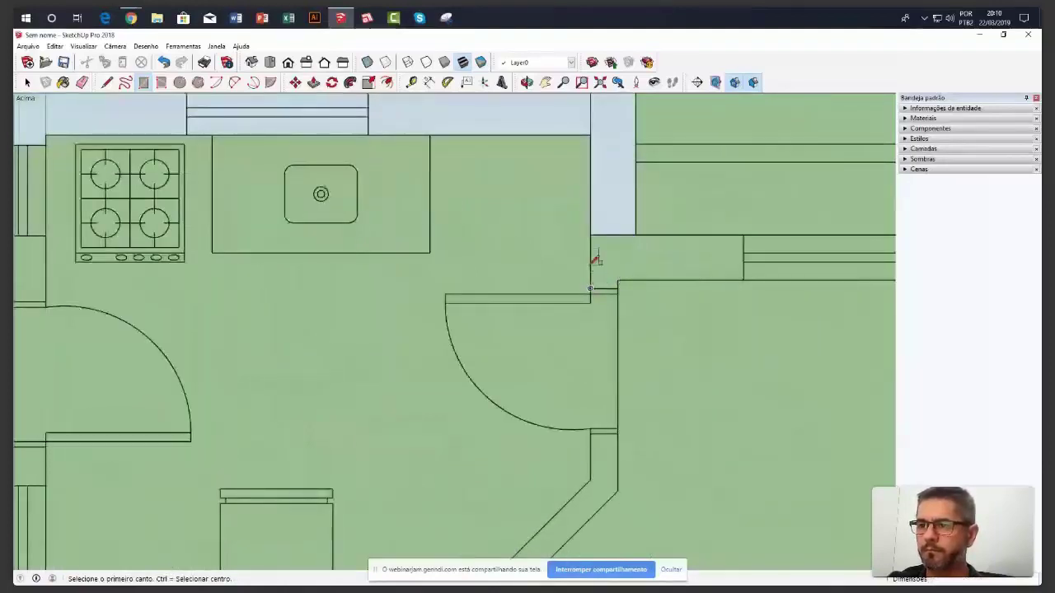
scroll(593, 261, down, 2)
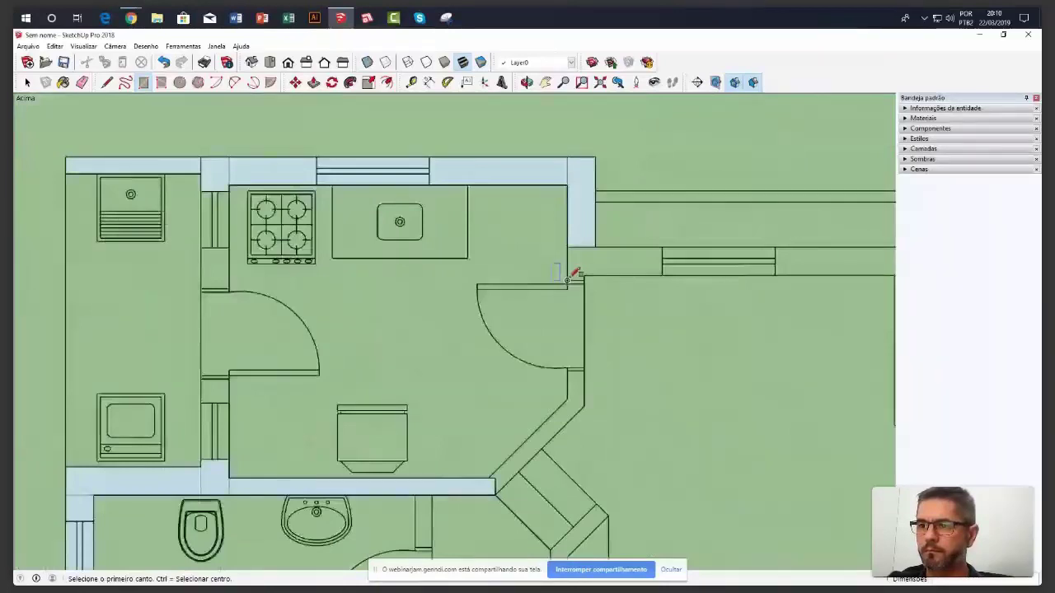
scroll(692, 259, up, 2)
click(514, 240)
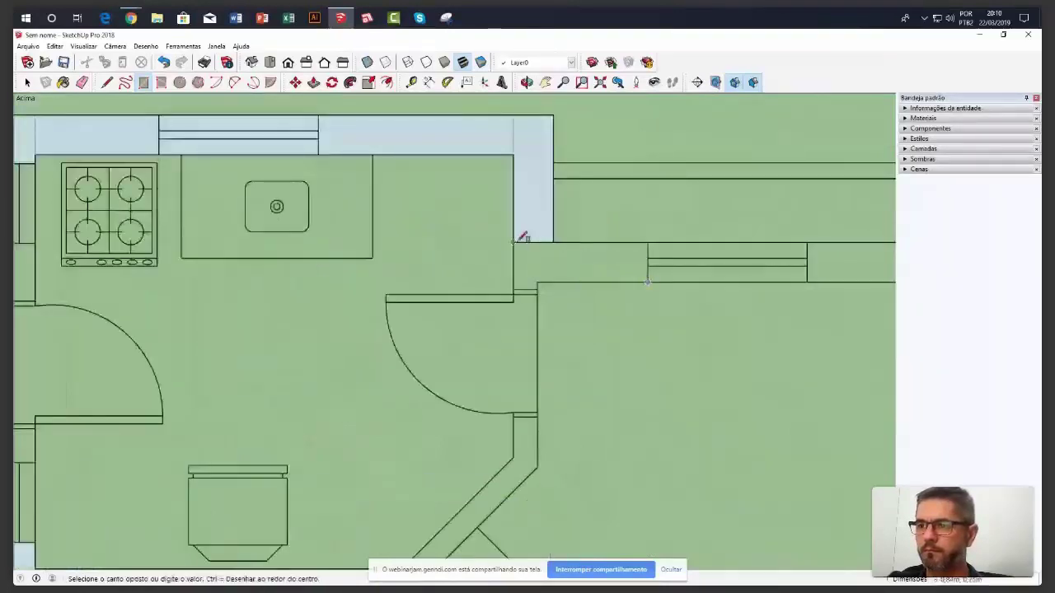
click(647, 282)
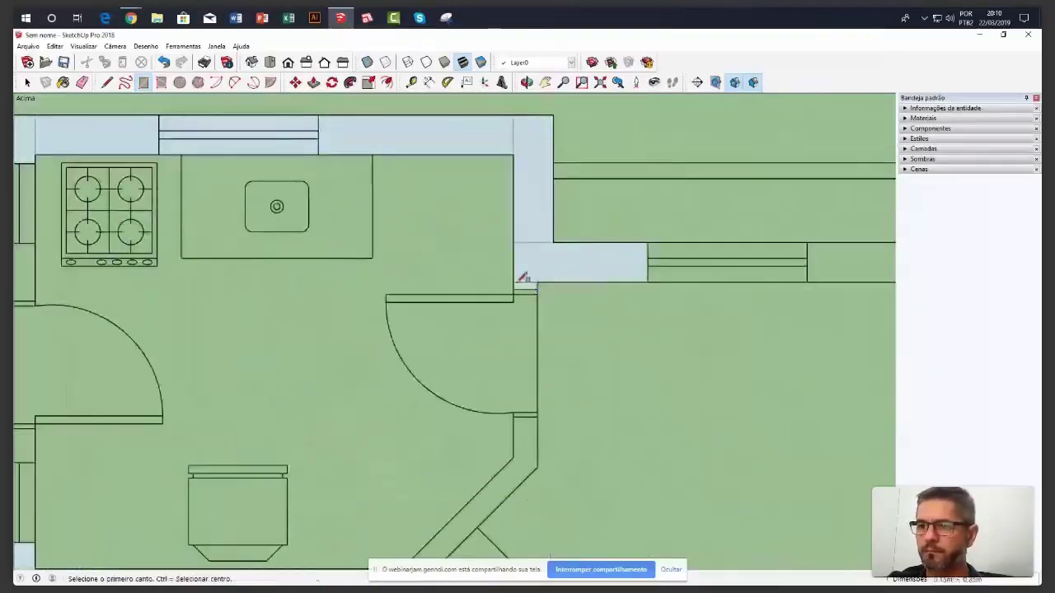
Draw rectangles over the living room's upper wall right of the window and over its right wall, about 0.25 x 1.33 m
scroll(672, 288, down, 3)
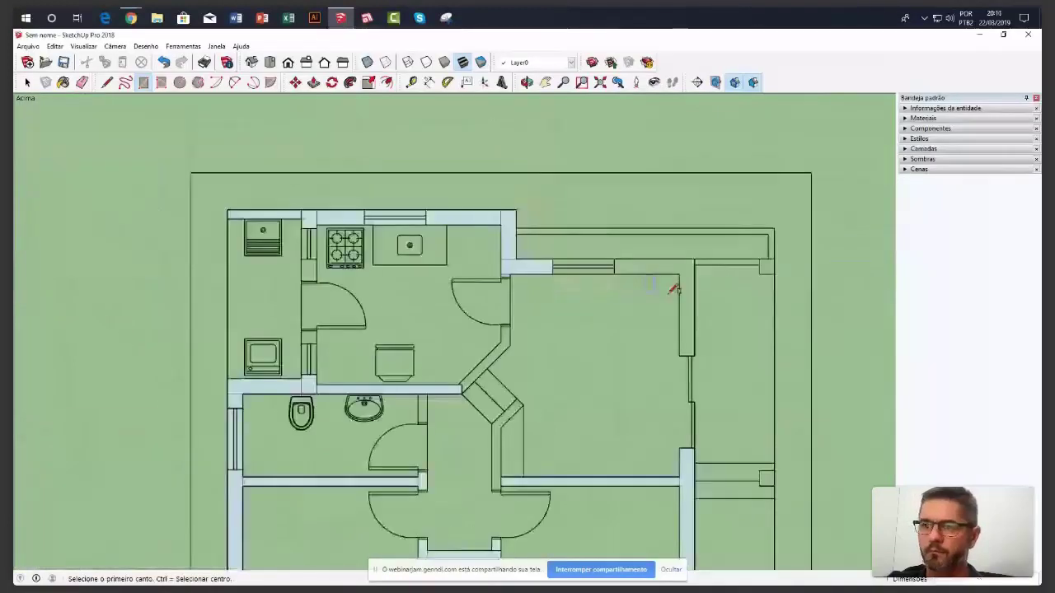
scroll(671, 285, up, 3)
click(475, 259)
key(Escape)
scroll(680, 304, up, 1)
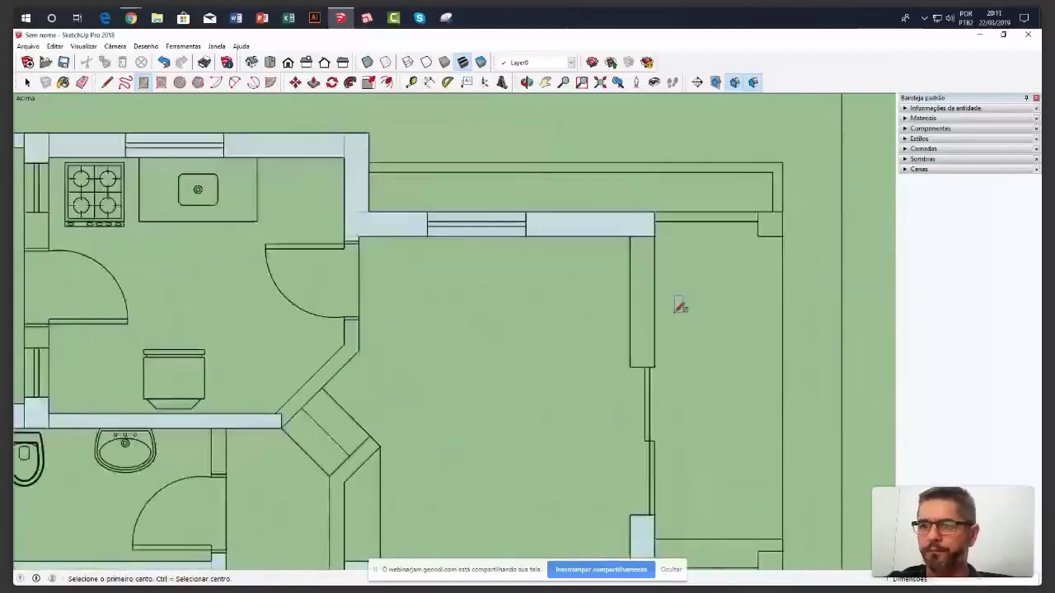
click(630, 237)
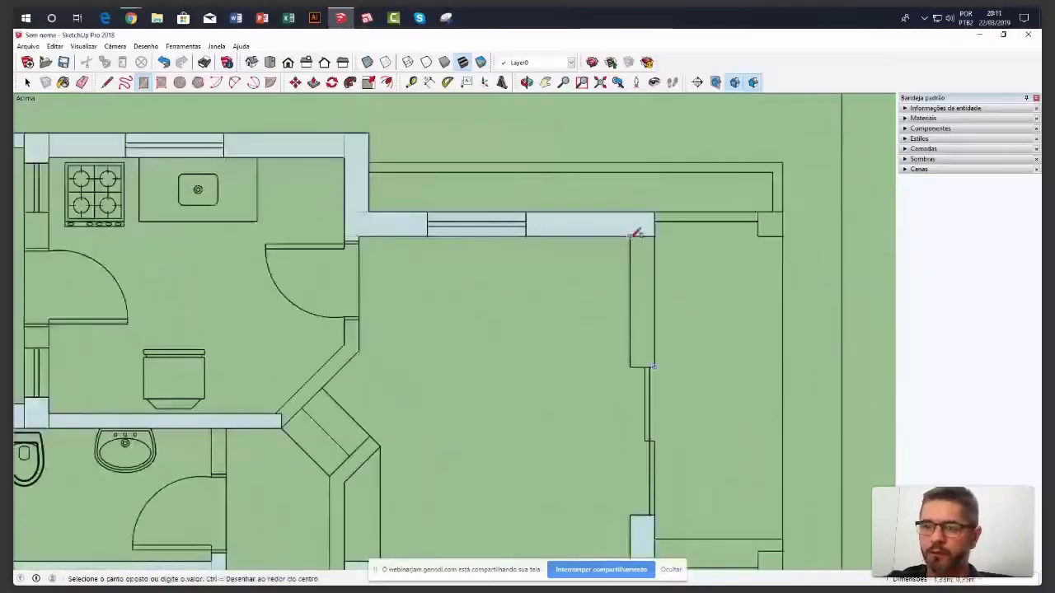
key(Escape)
scroll(707, 268, down, 2)
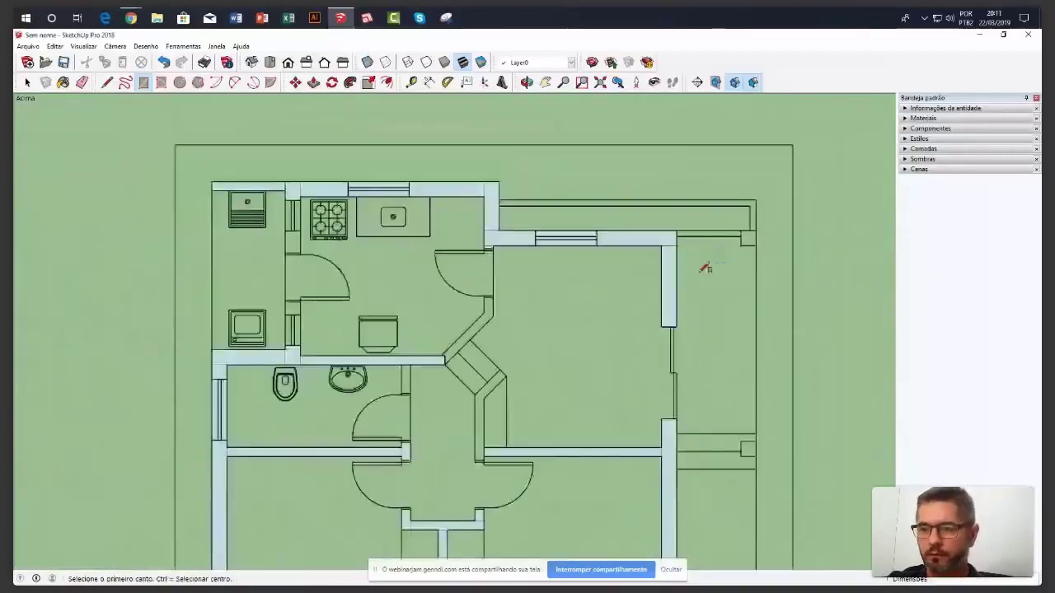
Draw a rectangle about 0.15 x 1.08 m over the wall between the hallway and the living room, up to the angled corner
scroll(502, 438, up, 4)
click(459, 477)
click(437, 308)
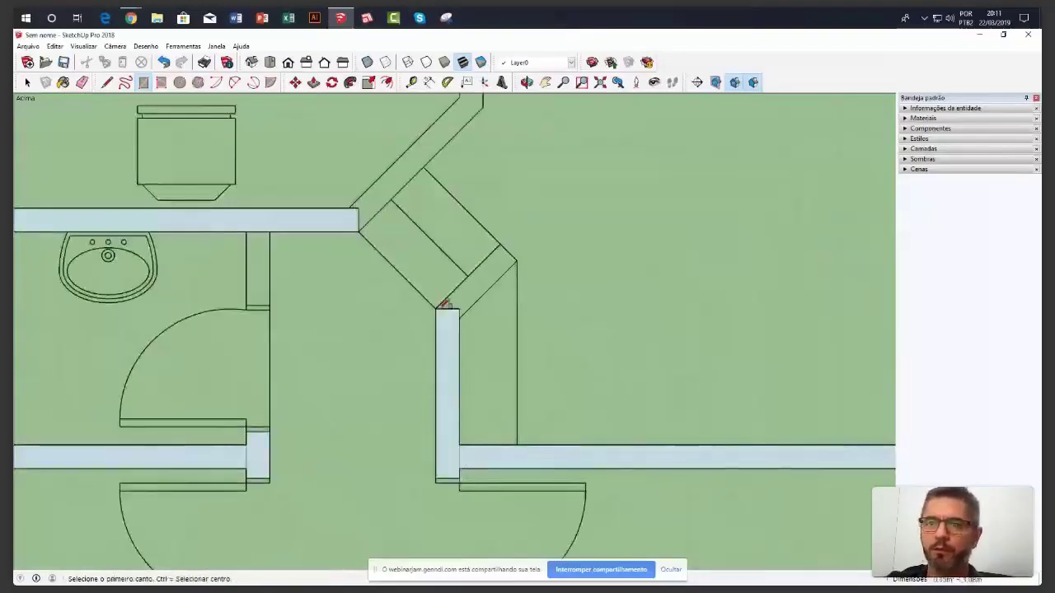
Trace the short angled wall at the hallway wall's upper end with the Line tool to close it as a face
scroll(499, 264, up, 1)
click(106, 83)
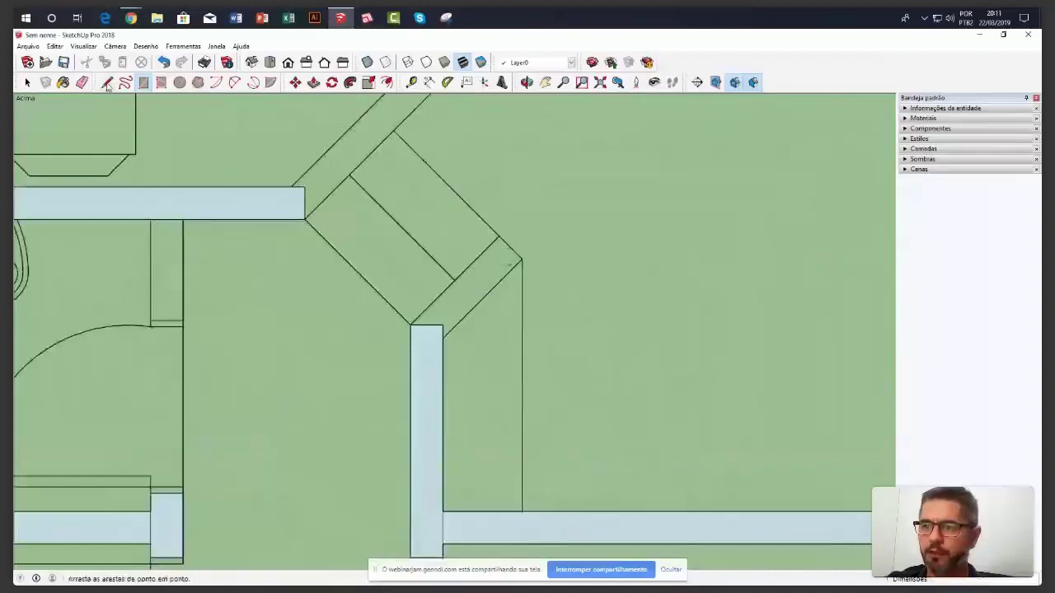
click(418, 318)
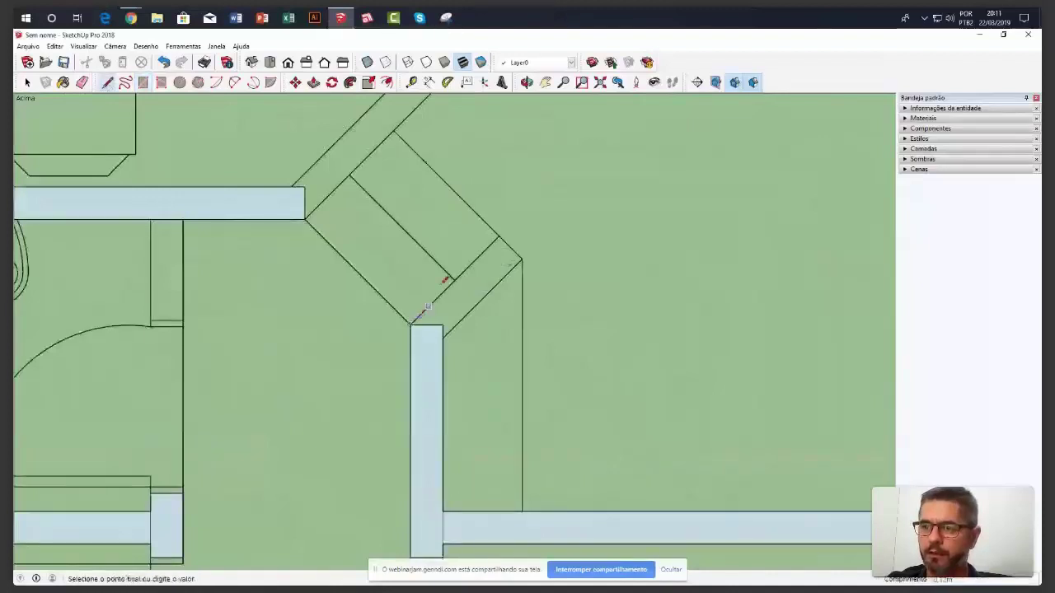
click(521, 260)
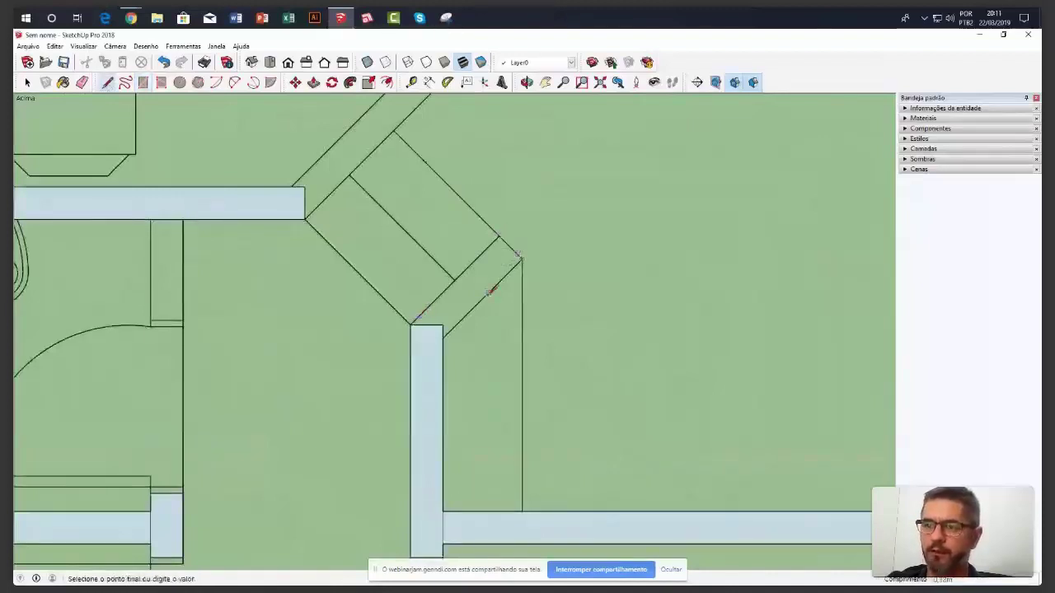
click(443, 328)
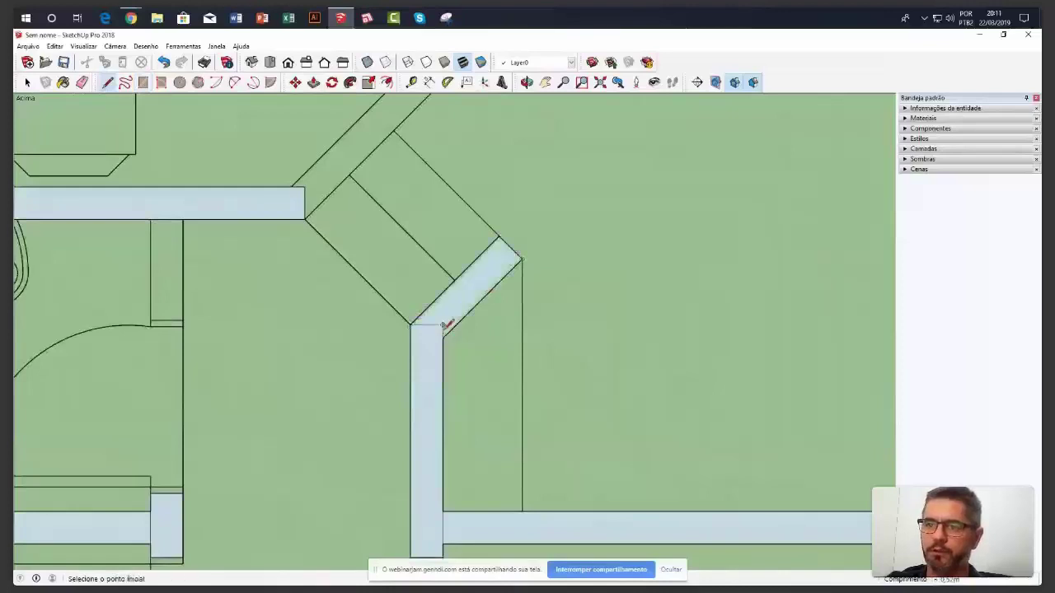
Trace the angled wall from the kitchen's lower right corner up to the kitchen–living room door with the Line tool, closing it as a face
scroll(521, 339, down, 2)
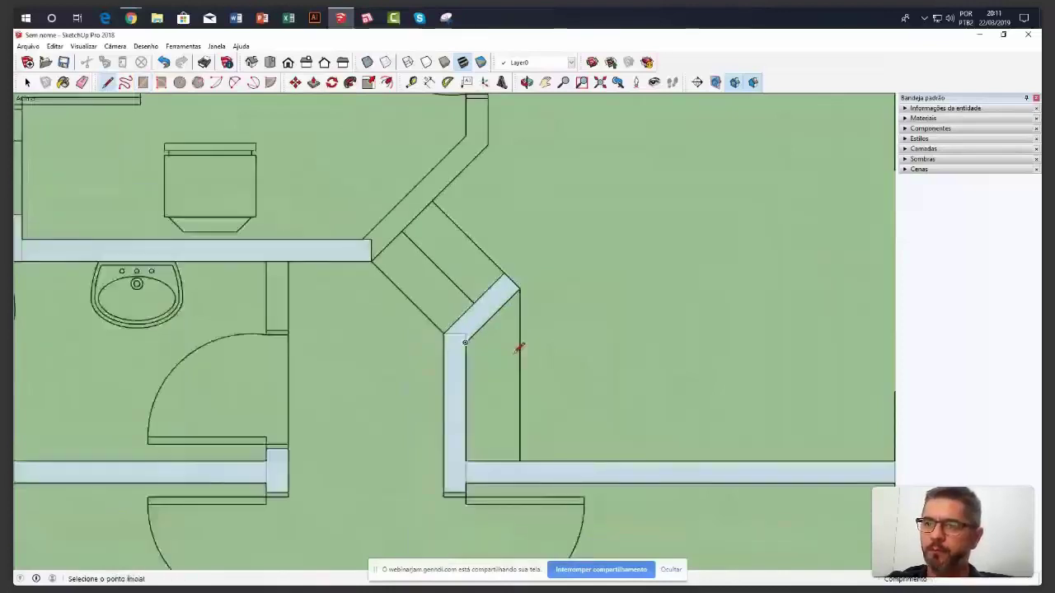
scroll(518, 347, up, 2)
click(333, 343)
click(481, 195)
click(481, 138)
click(512, 139)
click(513, 206)
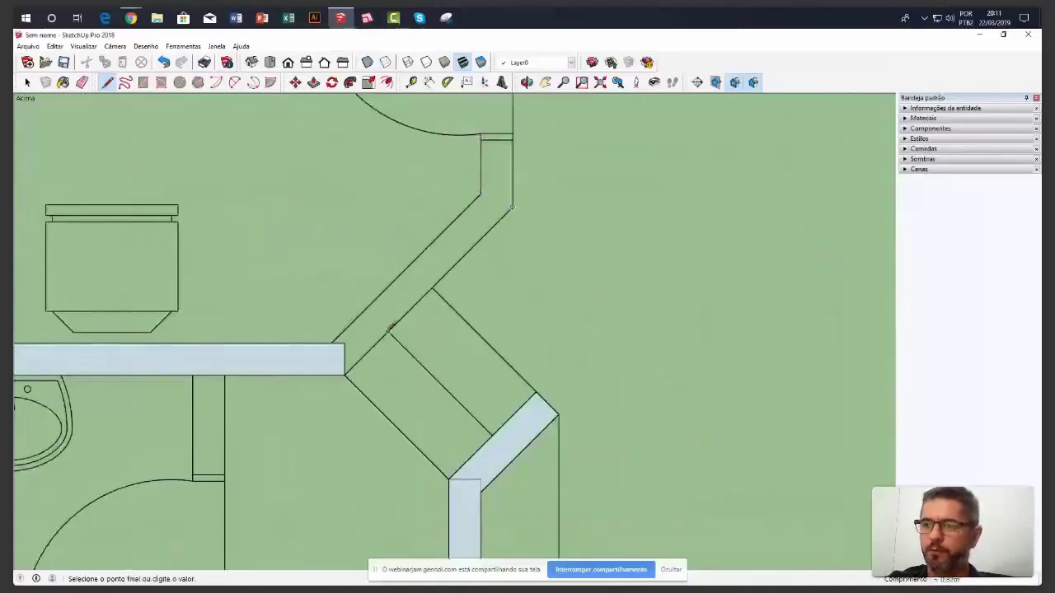
click(345, 375)
scroll(438, 319, down, 2)
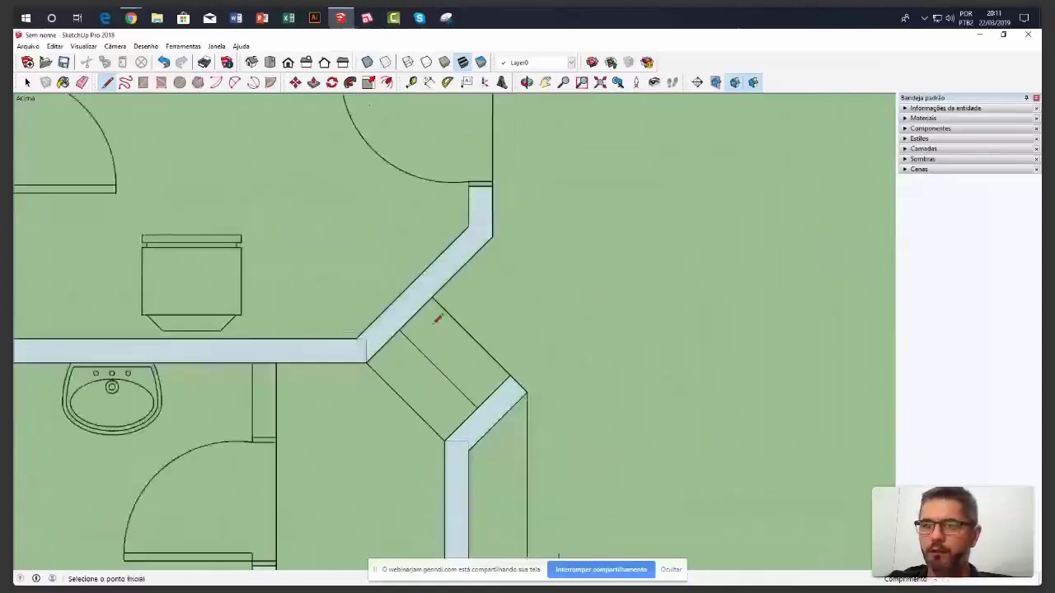
scroll(438, 319, down, 3)
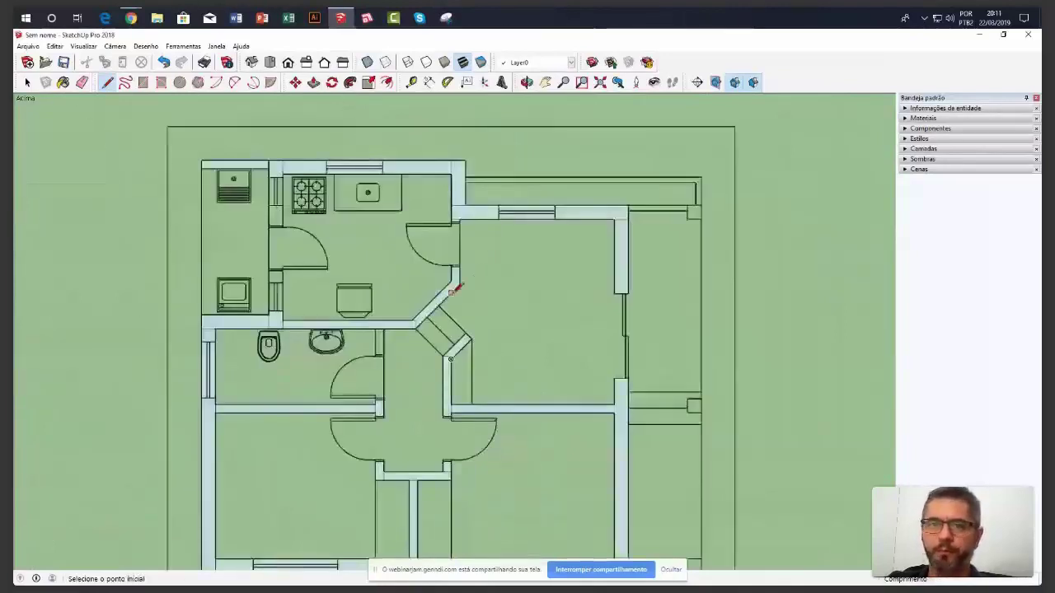
Draw two rectangles about 0.25 m wide over the laundry–kitchen wall, one above and one below the door, covering the window openings
middle_drag(456, 287, 487, 313)
click(26, 83)
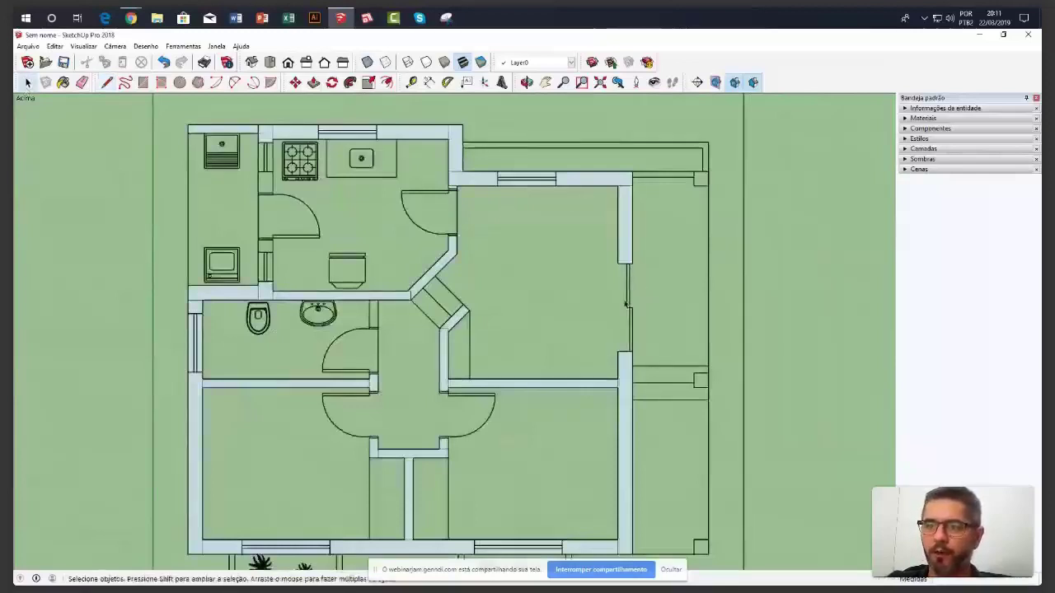
scroll(548, 336, down, 2)
scroll(548, 336, down, 1)
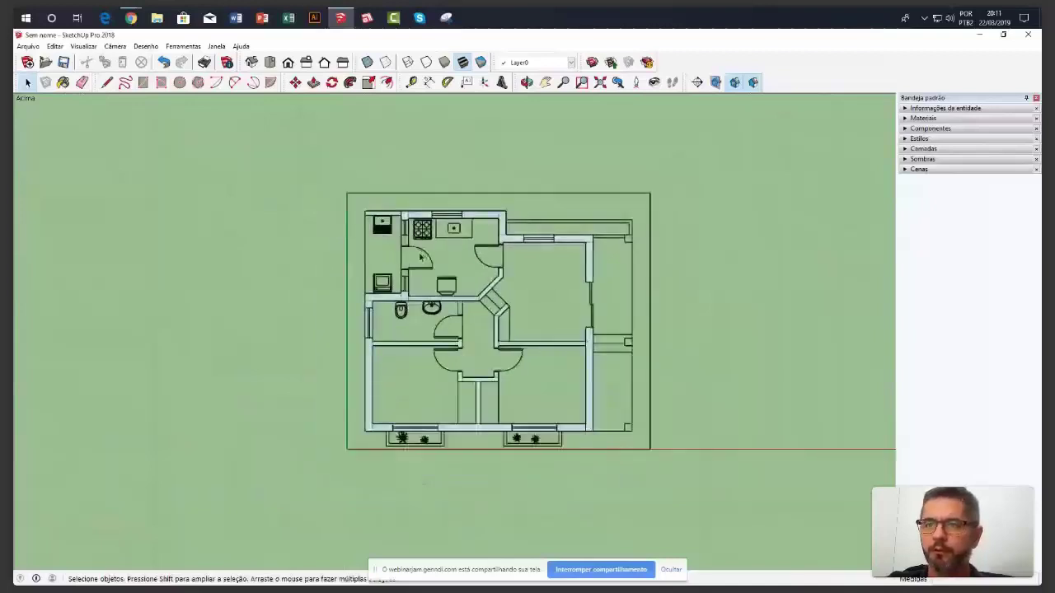
scroll(401, 240, up, 4)
key(r)
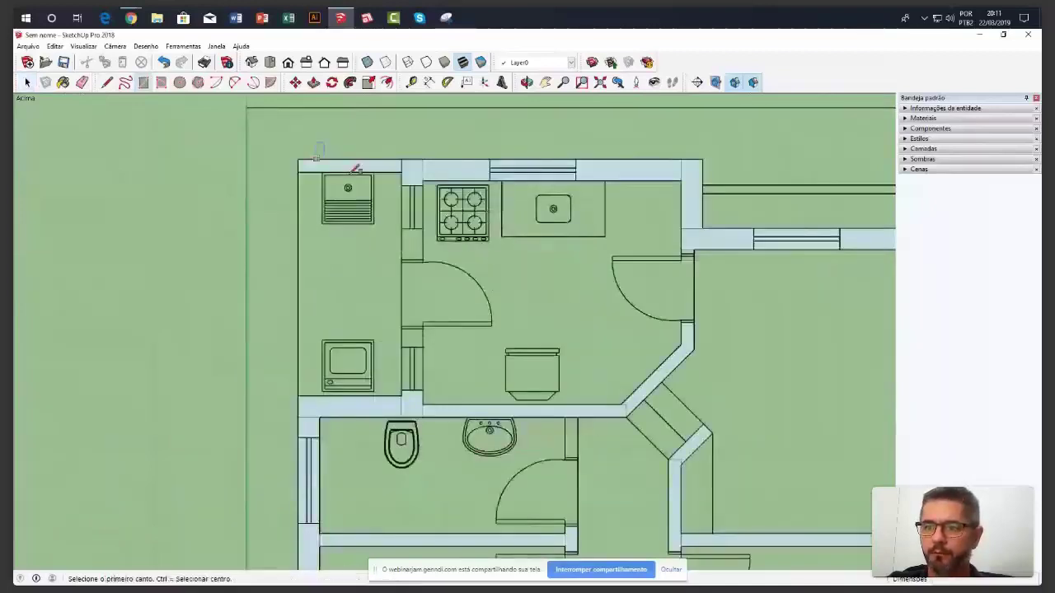
click(402, 183)
click(422, 261)
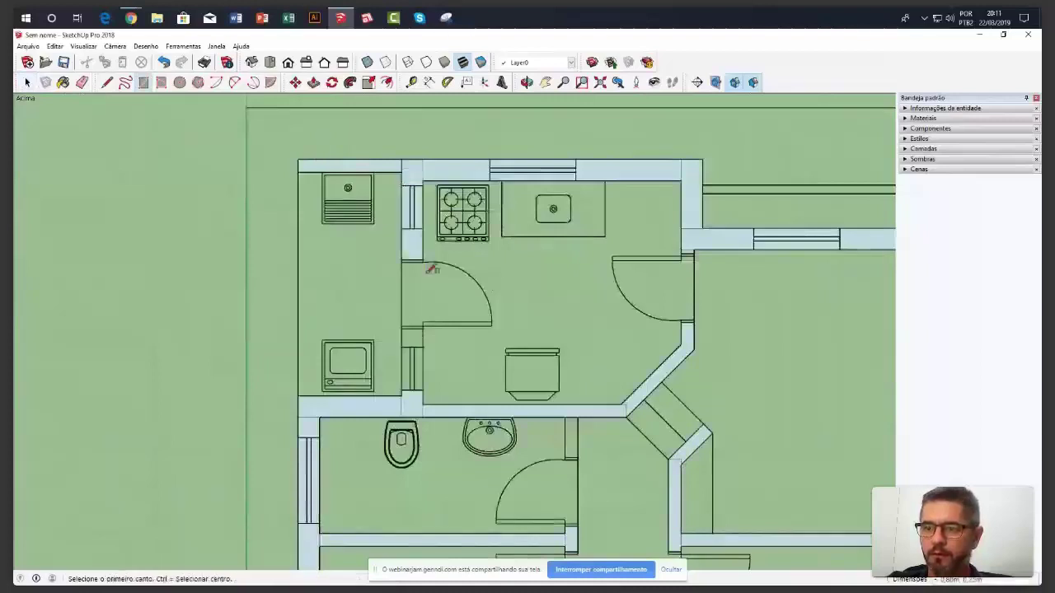
click(401, 327)
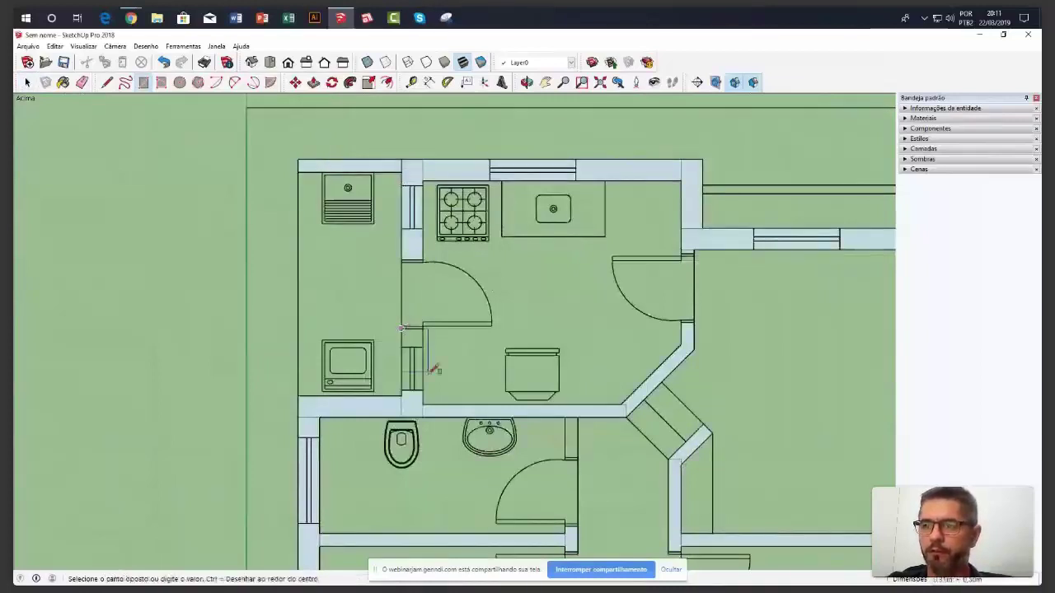
click(422, 392)
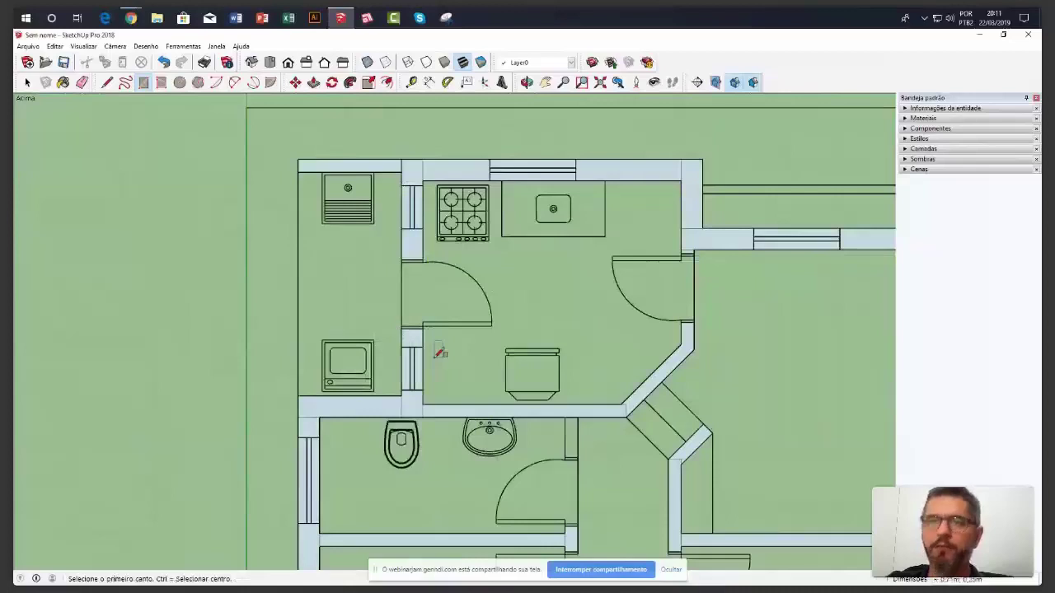
Move the imported floor plan away to the left of the traced wall faces and deselect it
key(space)
scroll(394, 301, down, 2)
scroll(393, 301, down, 2)
key(ctrl+a)
click(295, 83)
click(608, 189)
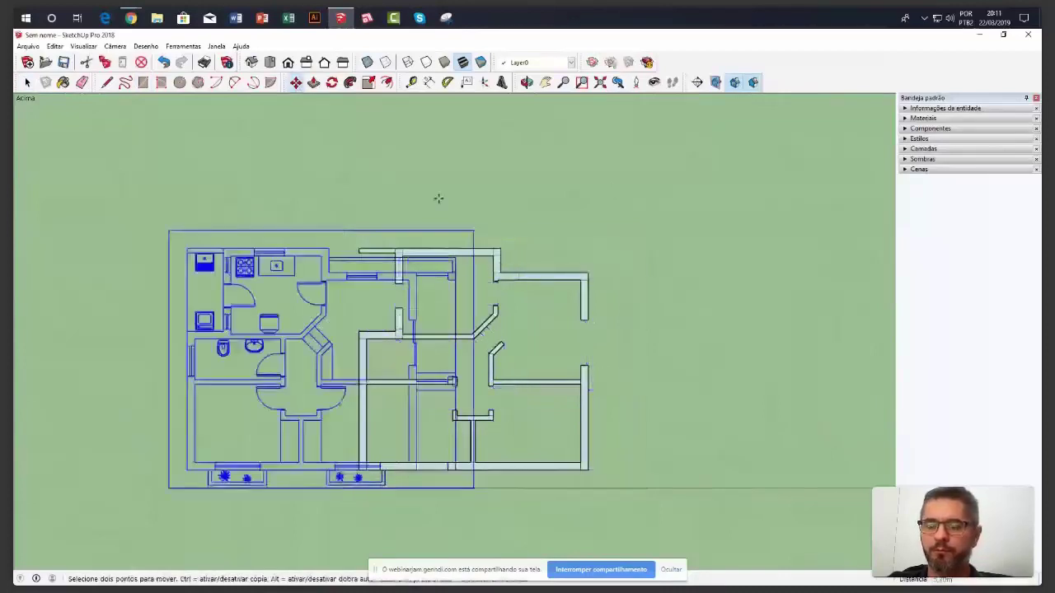
click(259, 200)
key(space)
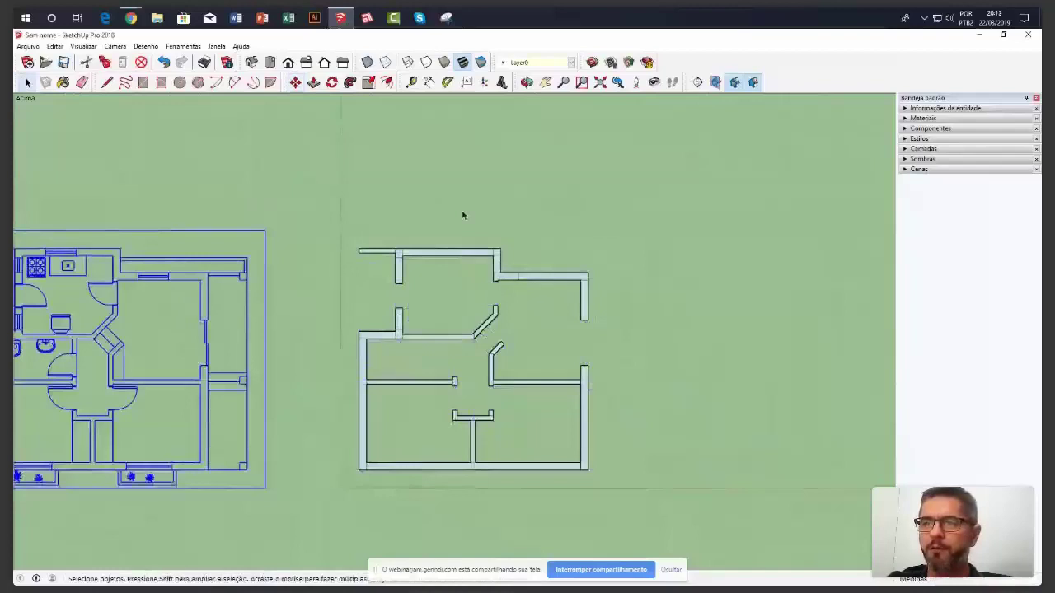
click(429, 220)
scroll(429, 220, down, 1)
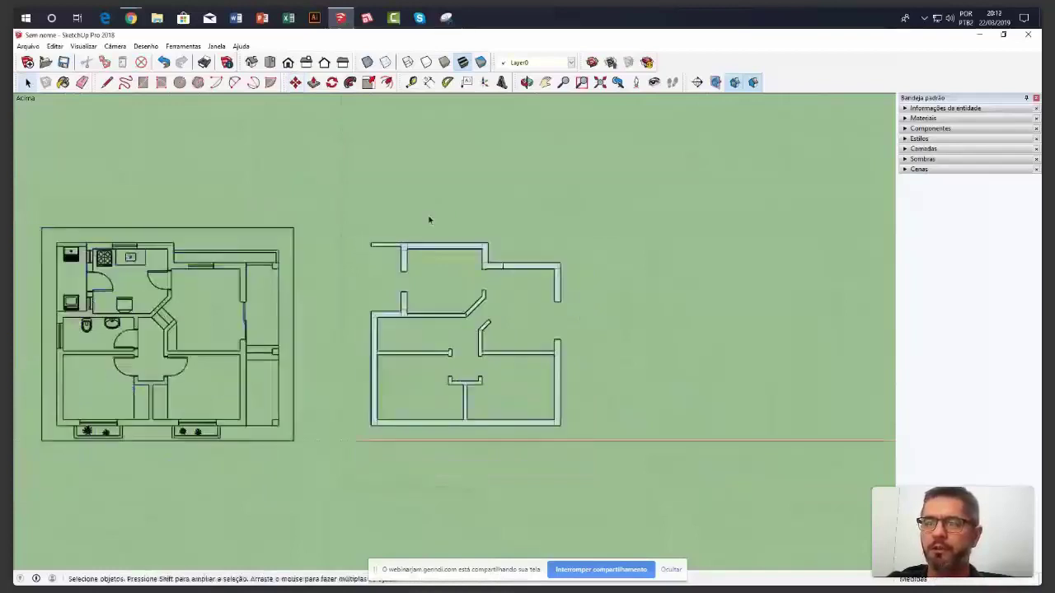
Erase the inner edges at the junction of the laundry wall and the kitchen's upper wall
scroll(429, 220, up, 3)
scroll(432, 110, down, 1)
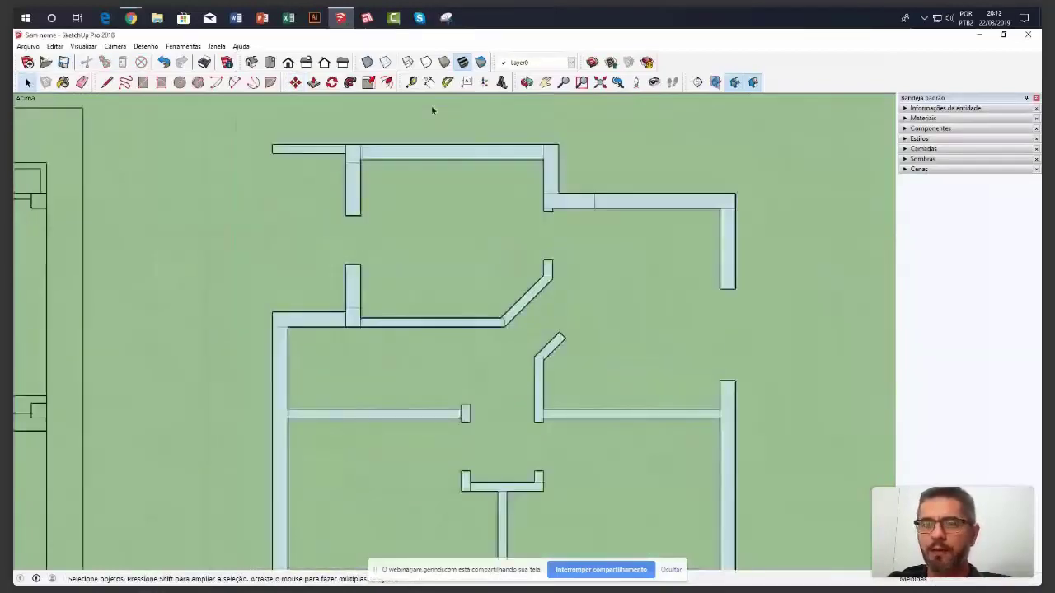
scroll(410, 177, up, 2)
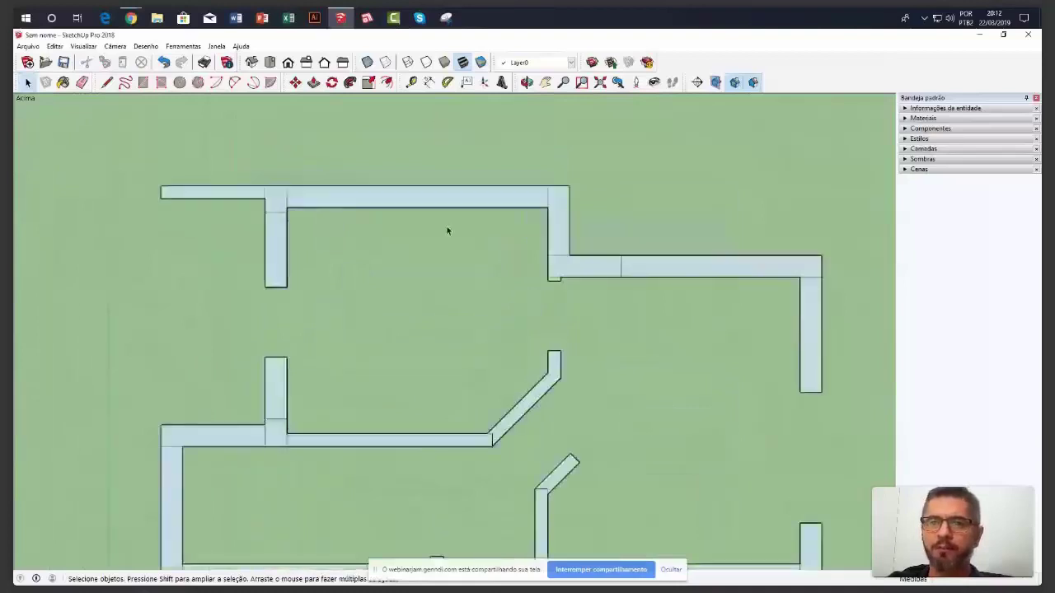
click(83, 84)
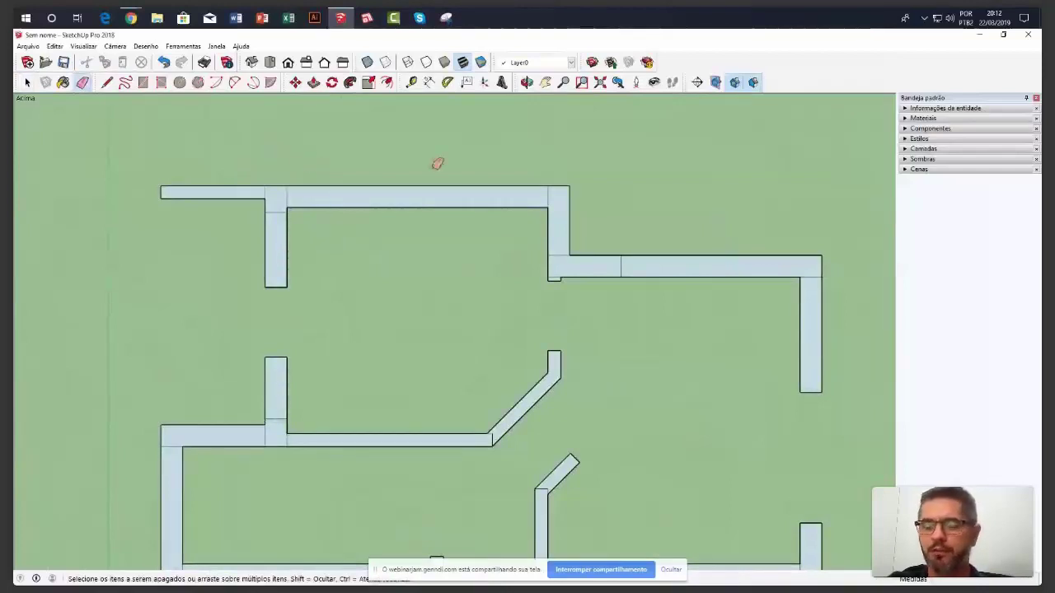
scroll(438, 163, up, 2)
scroll(437, 163, down, 1)
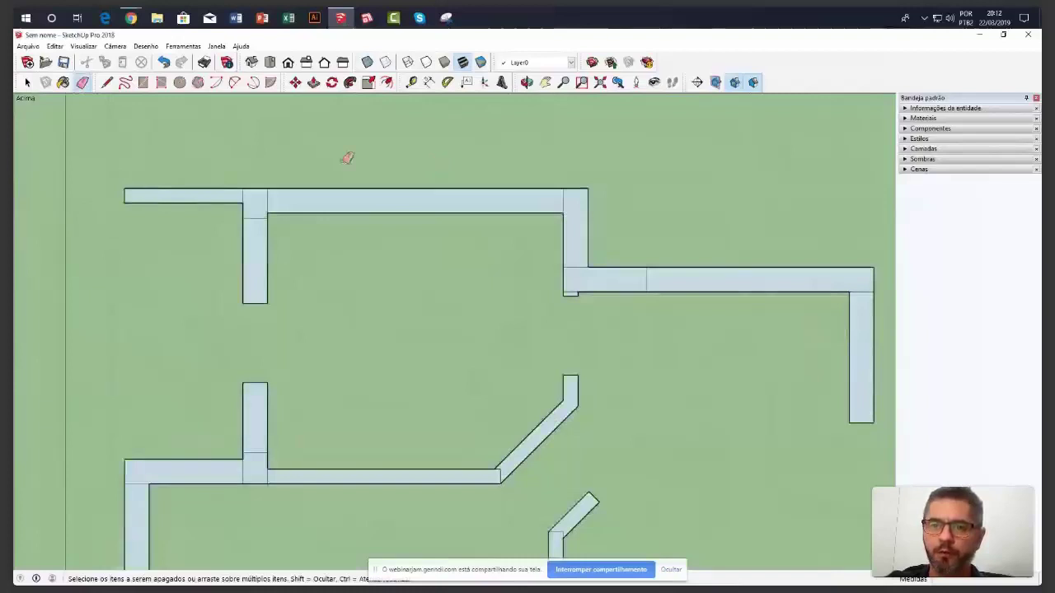
click(244, 196)
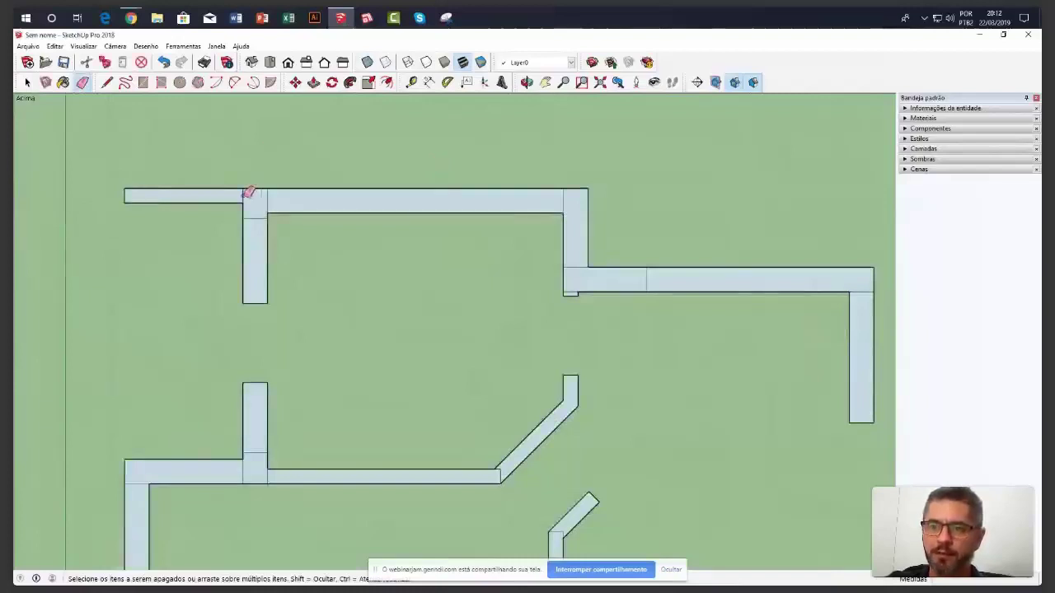
drag(248, 193, 256, 212)
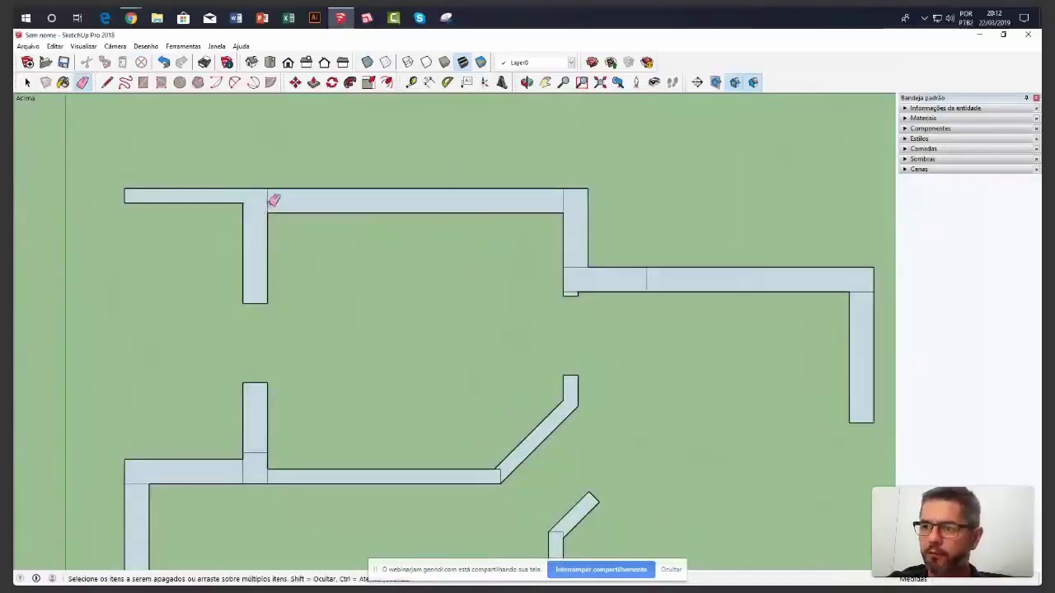
Erase the inner edges at the kitchen's upper right corner and along the living room's upper wall
click(568, 199)
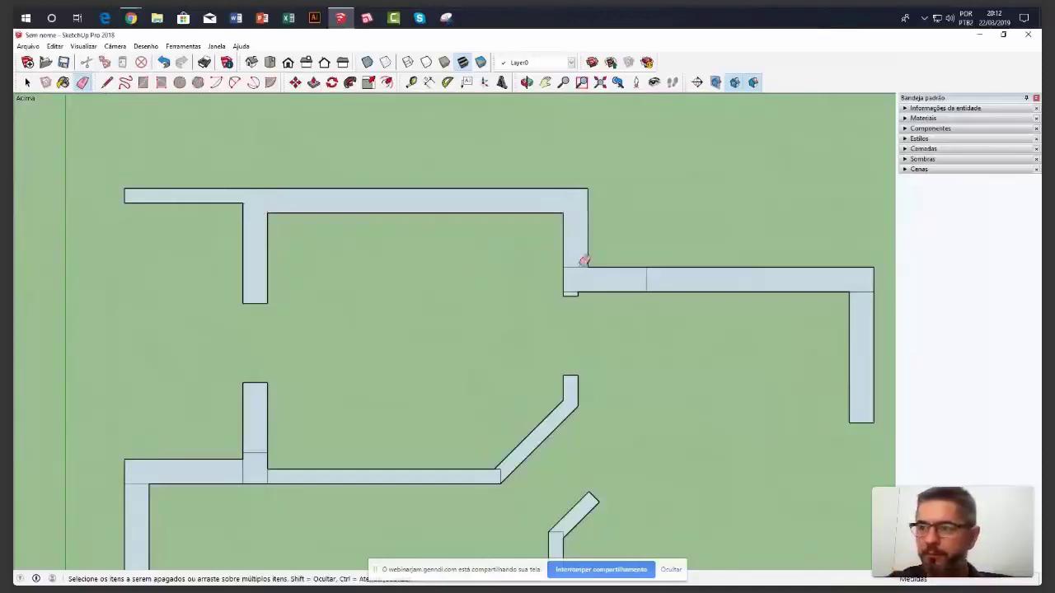
click(577, 268)
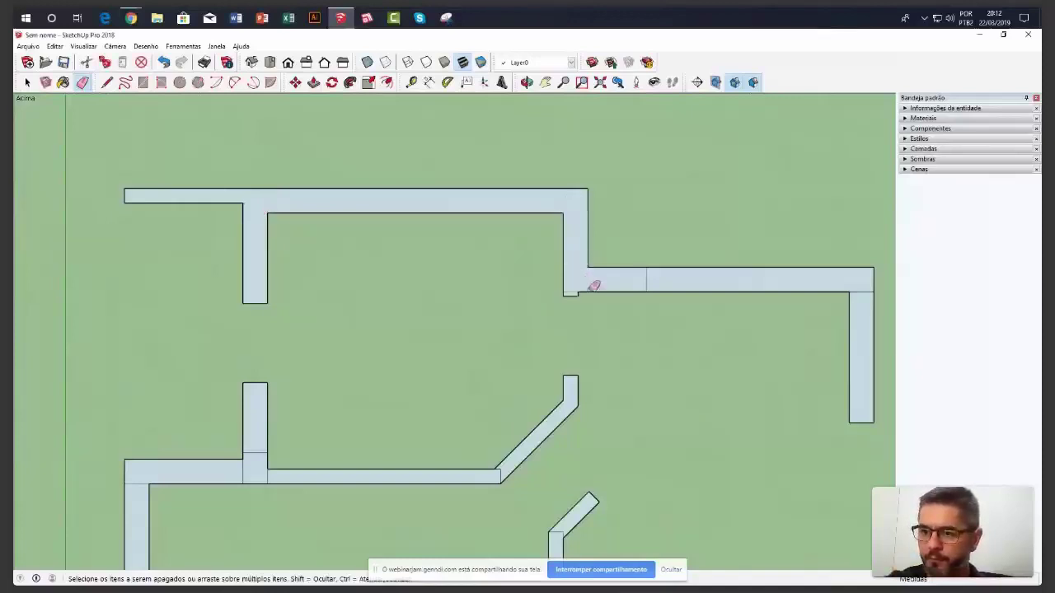
click(646, 280)
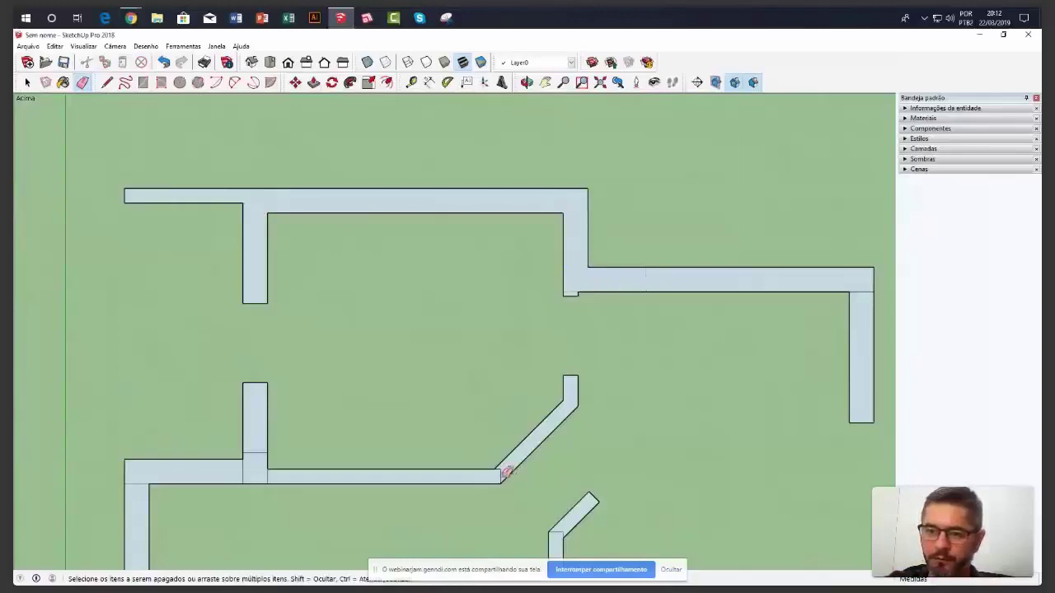
Erase the inner edges at the kitchen's angled corner and where the laundry–kitchen wall meets the kitchen's lower wall
click(501, 473)
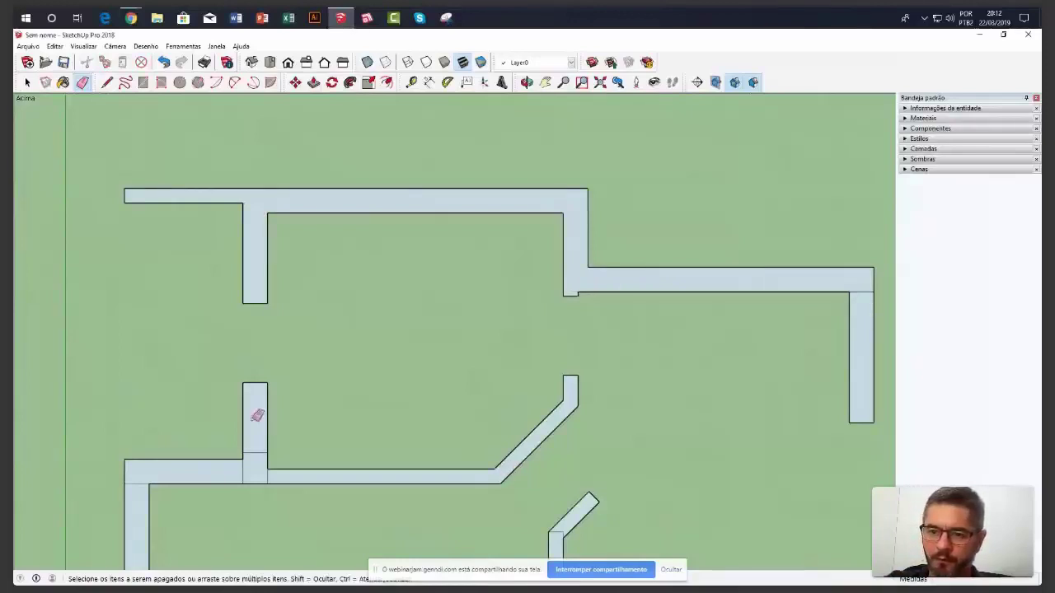
click(256, 453)
click(244, 469)
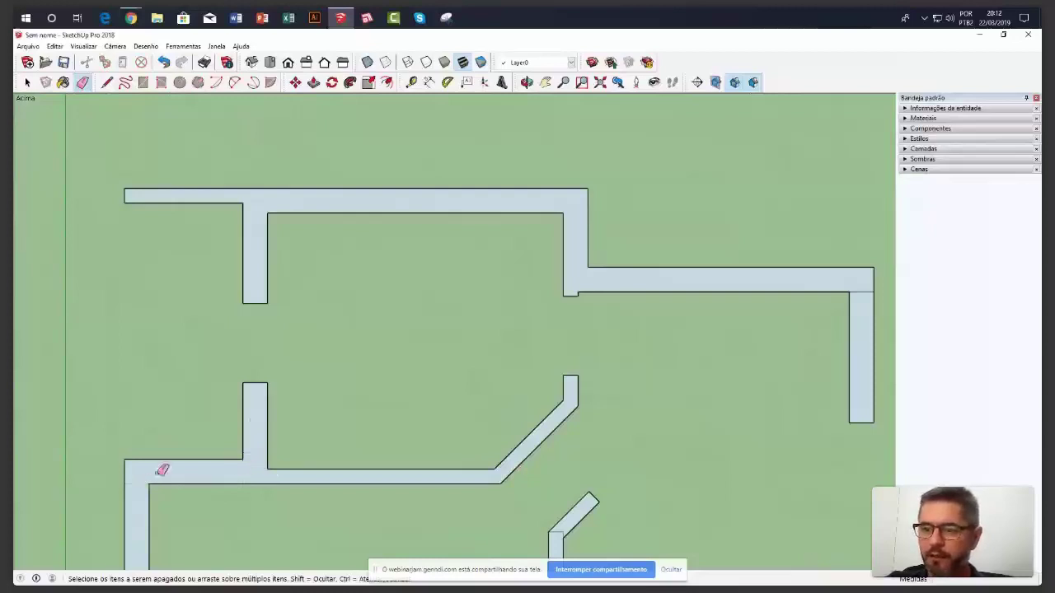
Select the hallway wall and the short angled wall faces in turn to check whether they are still separate
scroll(273, 382, down, 3)
scroll(440, 424, up, 5)
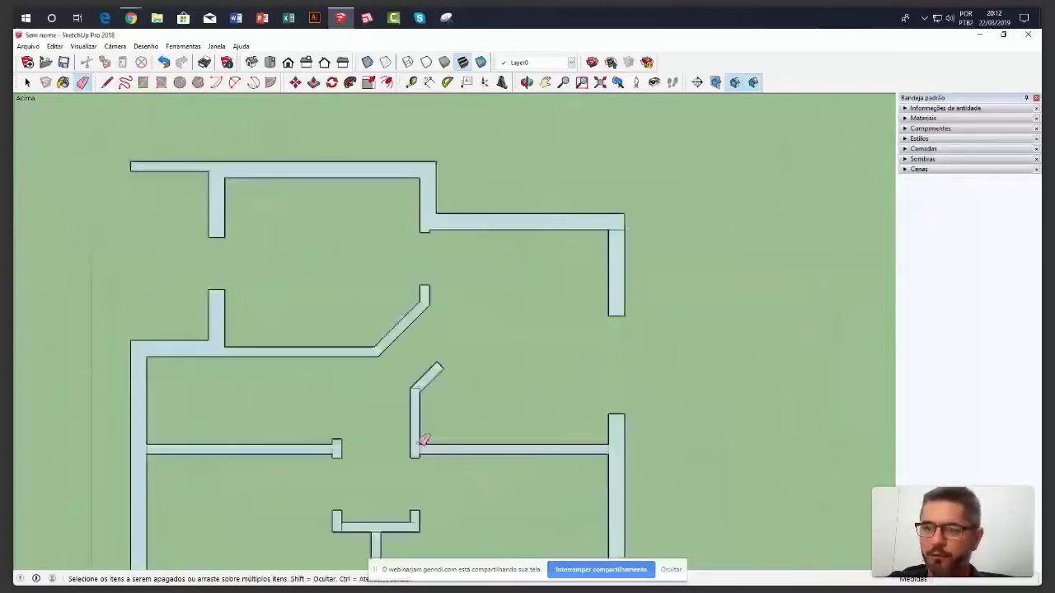
key(space)
click(406, 342)
click(425, 301)
click(410, 332)
click(423, 302)
Erase the leftover edges between the hallway wall and the short angled wall, and select the face to check the merge
key(e)
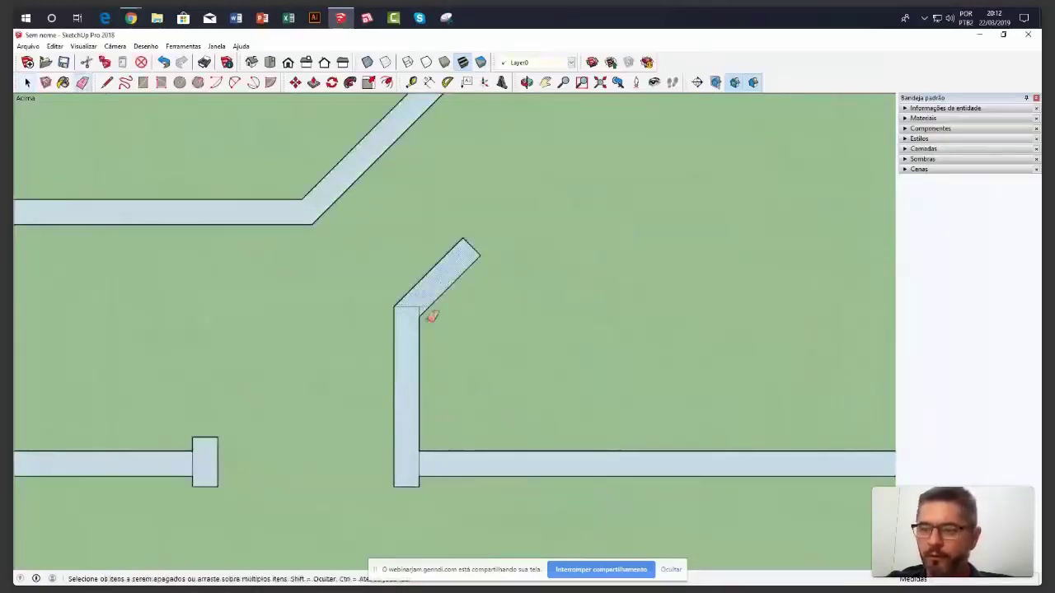
key(space)
click(439, 335)
key(e)
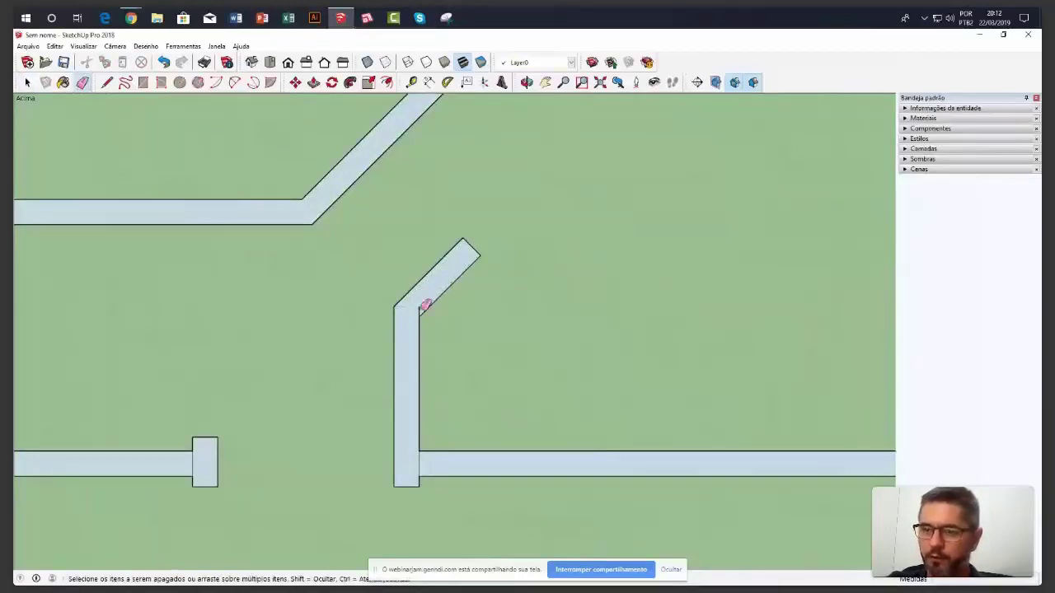
key(space)
click(413, 314)
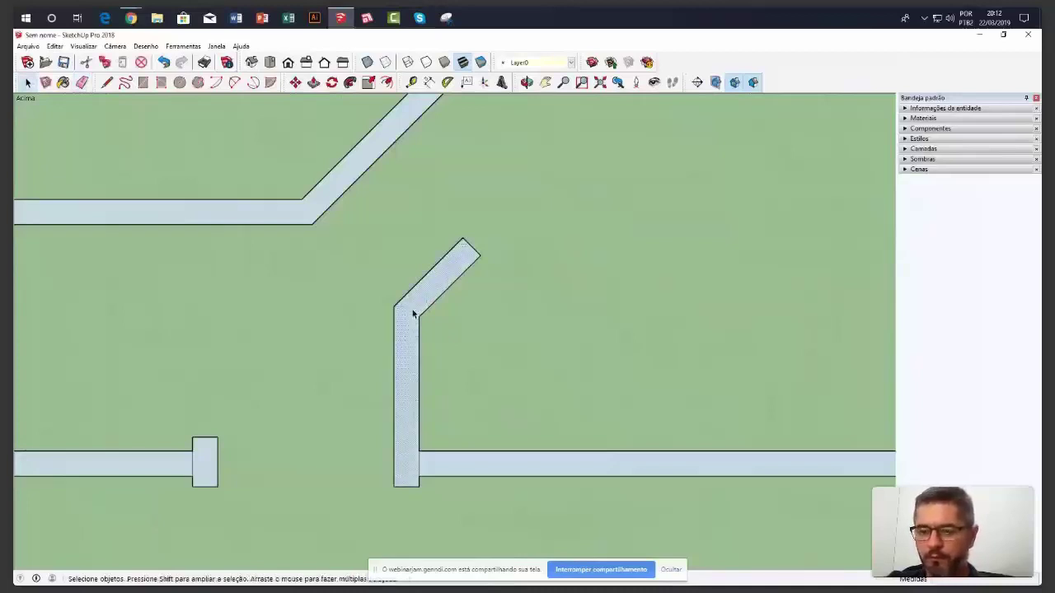
click(447, 427)
Erase the inner edges where the hallway wall meets the living room's lower wall and at the bathroom wall's end stub
key(e)
click(420, 462)
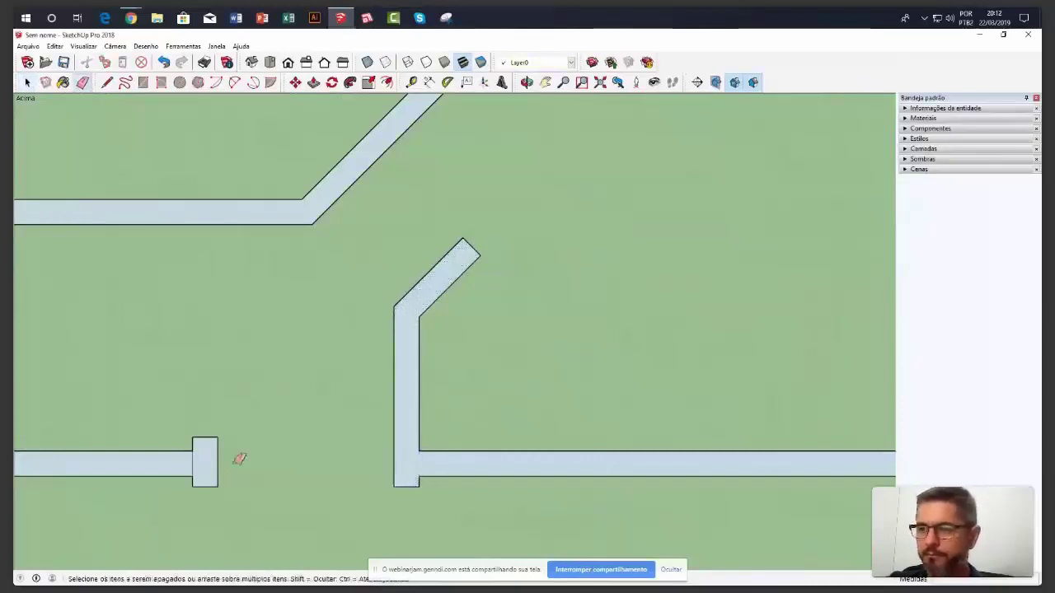
click(195, 461)
Erase the inner edges at the right outer wall's junctions and lower corner, and at the U-shaped wall's end stubs
scroll(371, 334, down, 2)
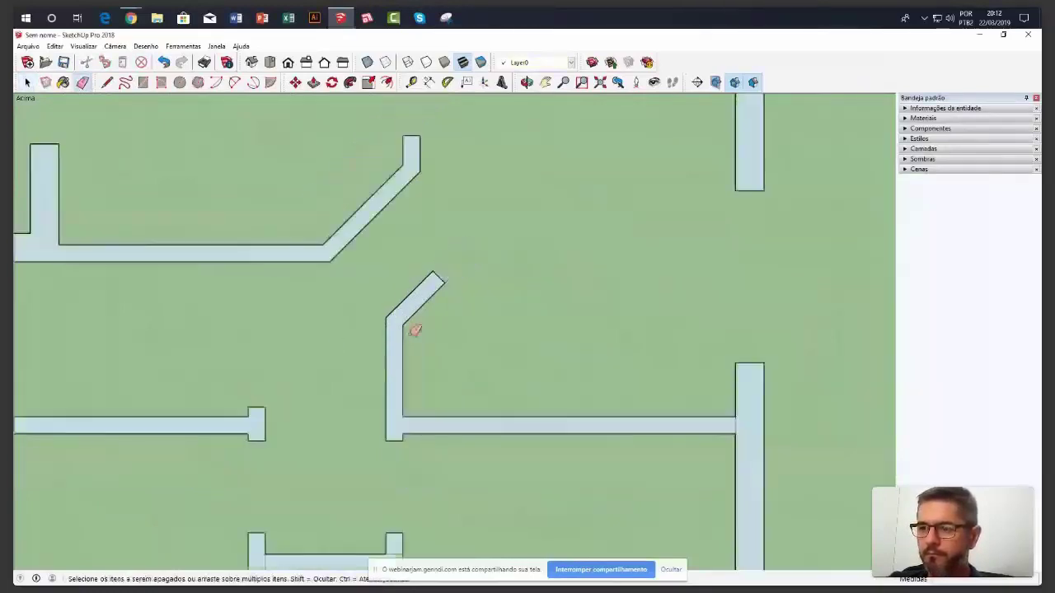
scroll(588, 385, down, 2)
scroll(604, 371, up, 2)
scroll(607, 362, down, 3)
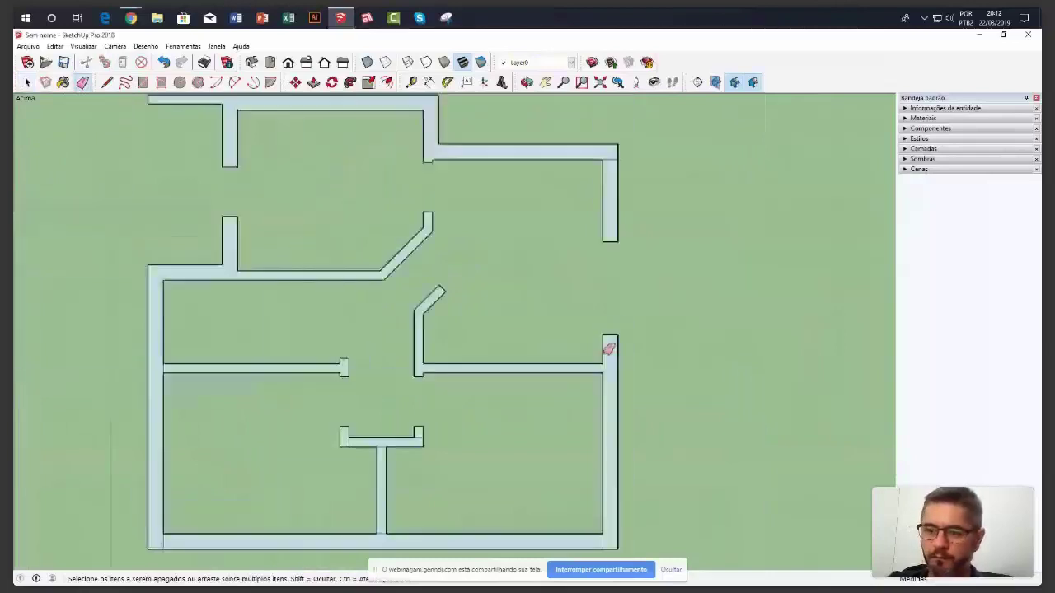
scroll(605, 471, down, 1)
scroll(611, 457, up, 3)
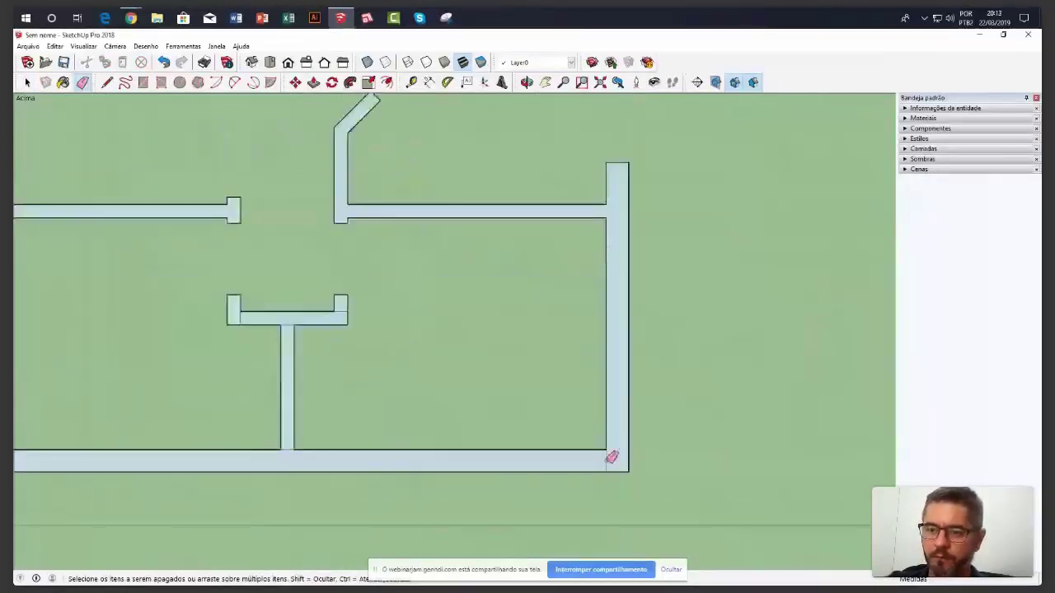
scroll(262, 313, up, 3)
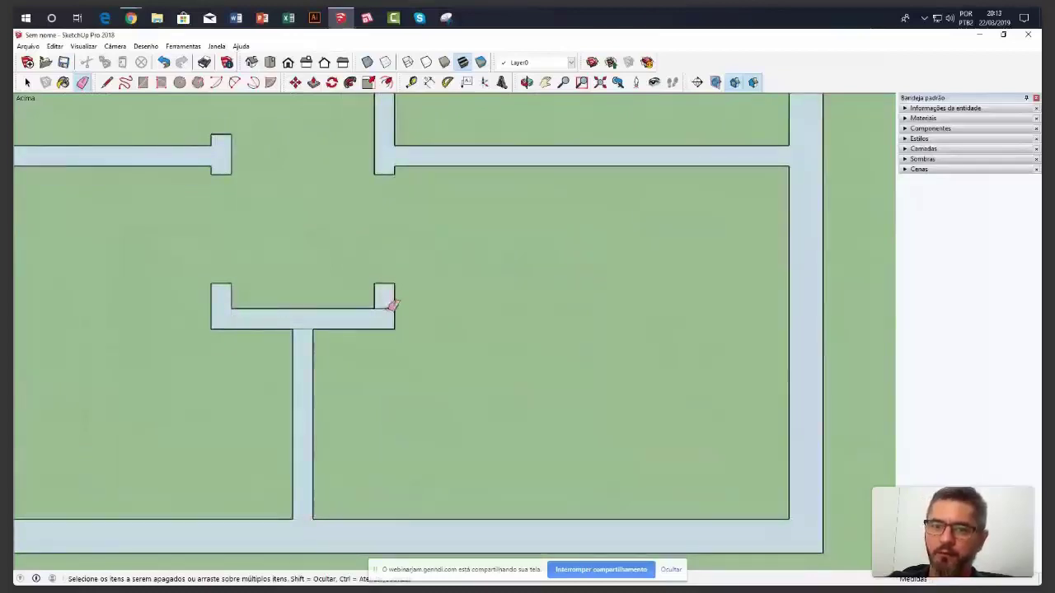
Erase the remaining inner edges at the left outer wall's lower corner and where the horizontal partition meets that wall
scroll(660, 375, down, 3)
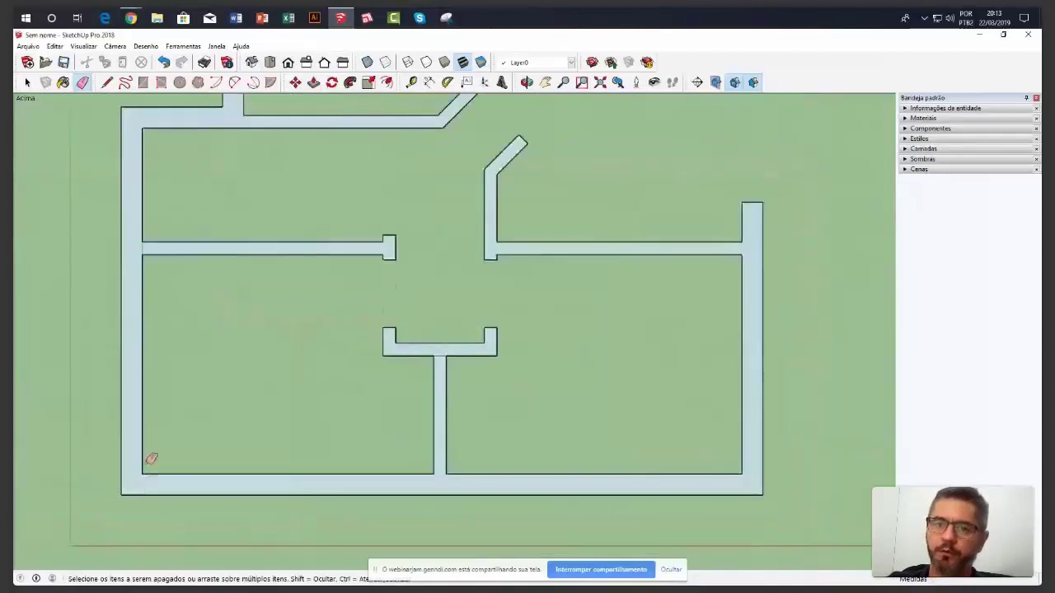
scroll(137, 230, up, 2)
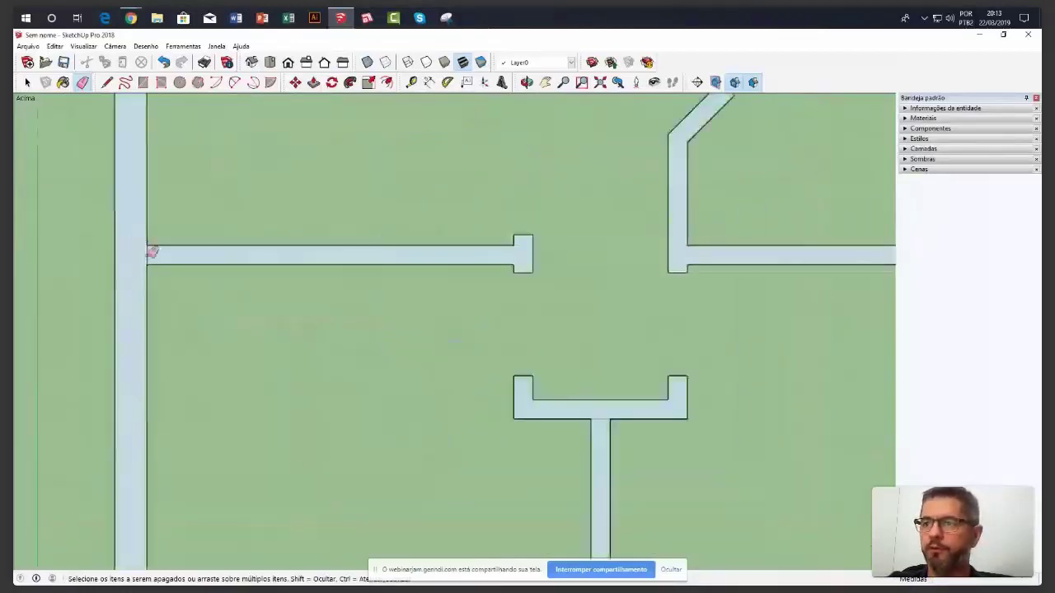
scroll(339, 391, down, 3)
scroll(451, 418, down, 2)
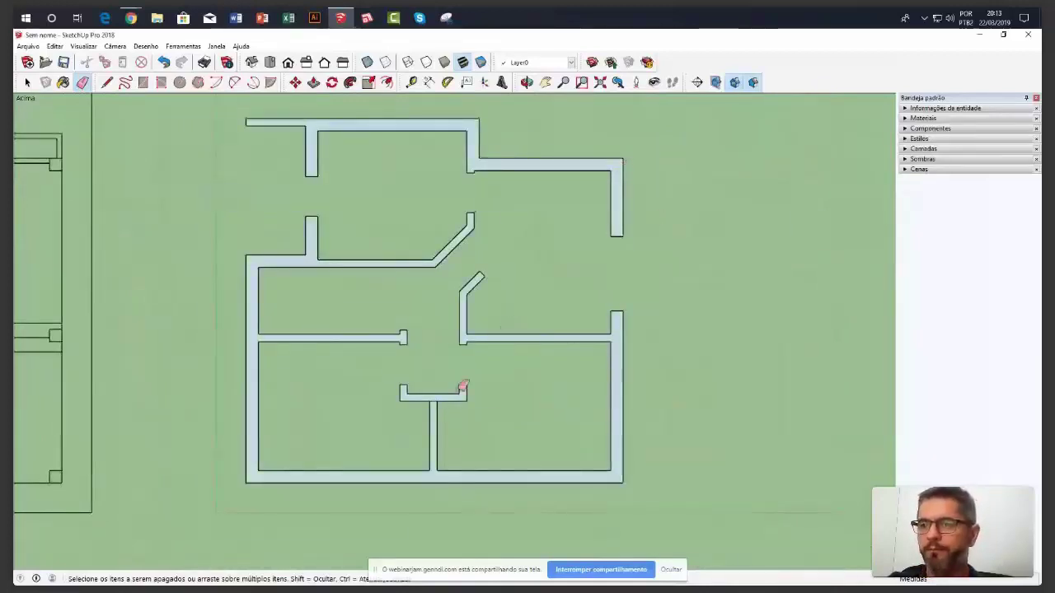
Push/Pull the wall face along the upper side of the plan up to a height of 2.70 m
scroll(435, 400, up, 3)
mouse_move(562, 421)
middle_down()
mouse_move(488, 379)
mouse_move(517, 335)
mouse_move(365, 268)
middle_up()
click(356, 273)
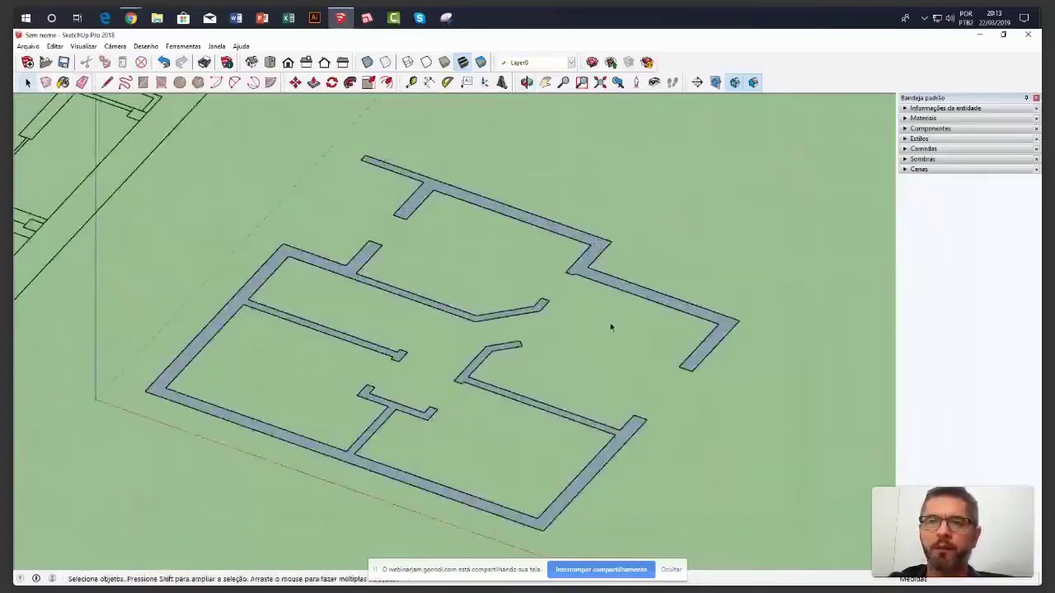
middle_drag(611, 327, 596, 313)
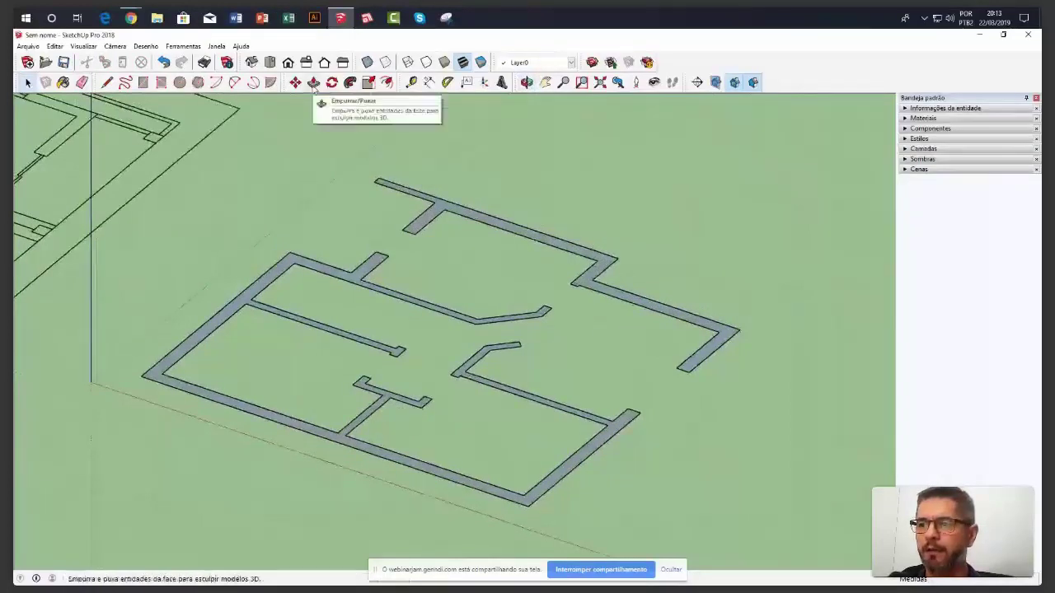
click(313, 82)
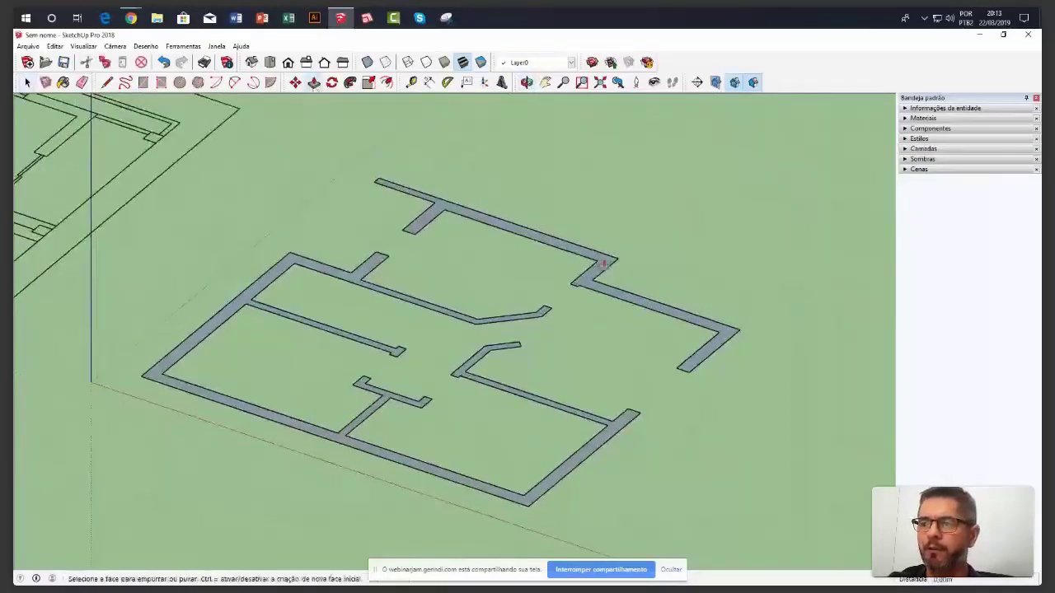
click(603, 264)
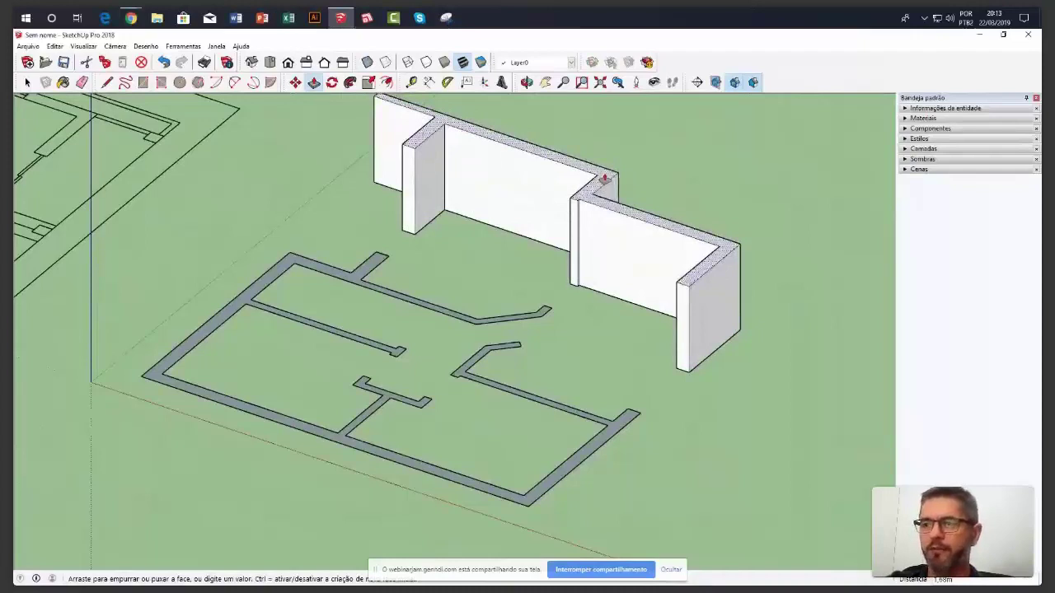
key(Return)
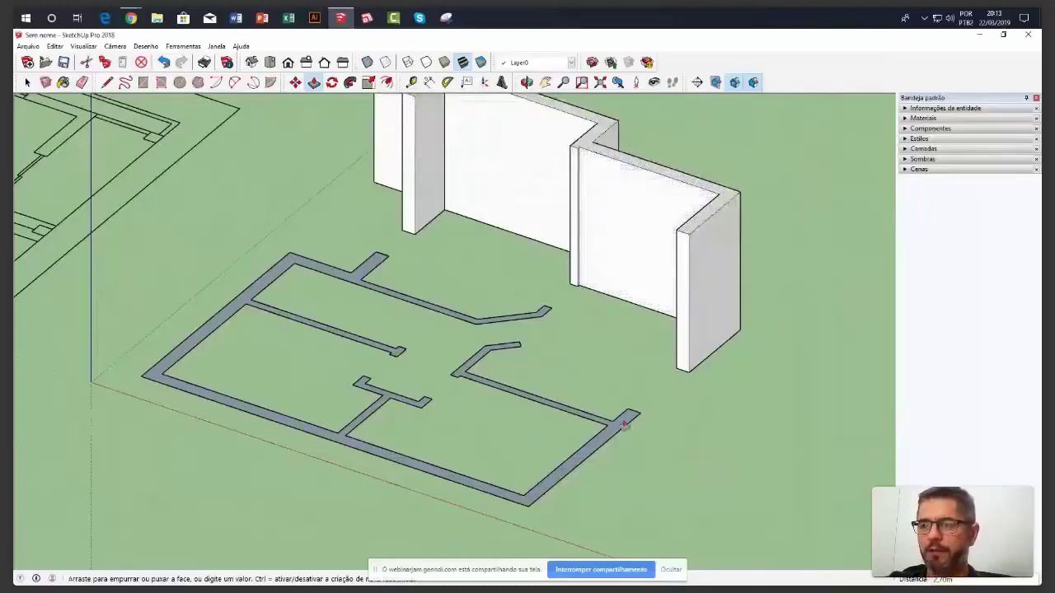
Push/Pull the remaining wall face up to the same height as the raised wall, using its top endpoint as reference
click(624, 425)
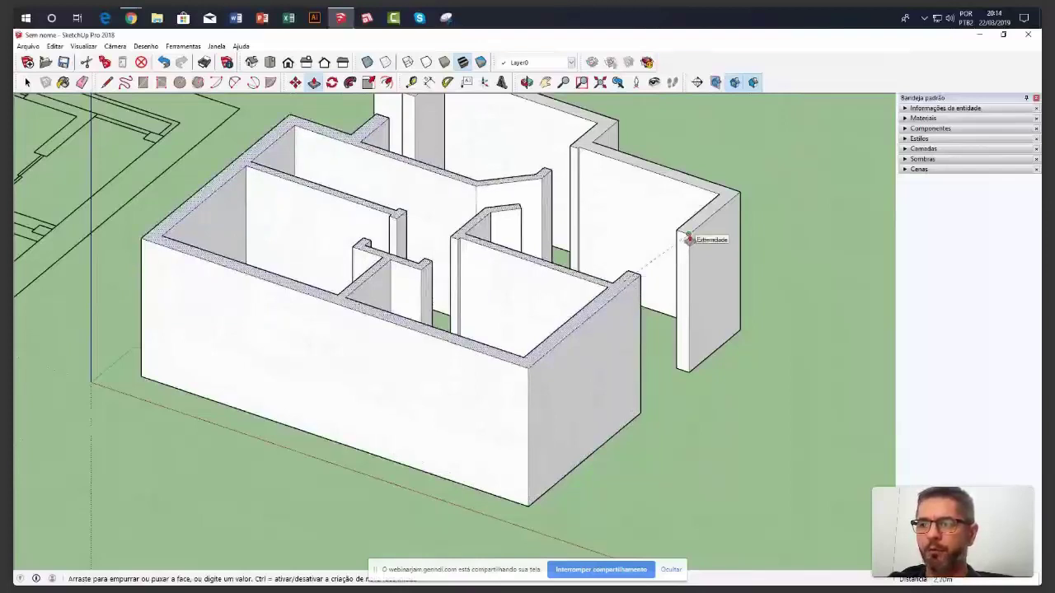
click(688, 239)
mouse_move(717, 414)
middle_down()
mouse_move(623, 291)
mouse_move(725, 399)
middle_up()
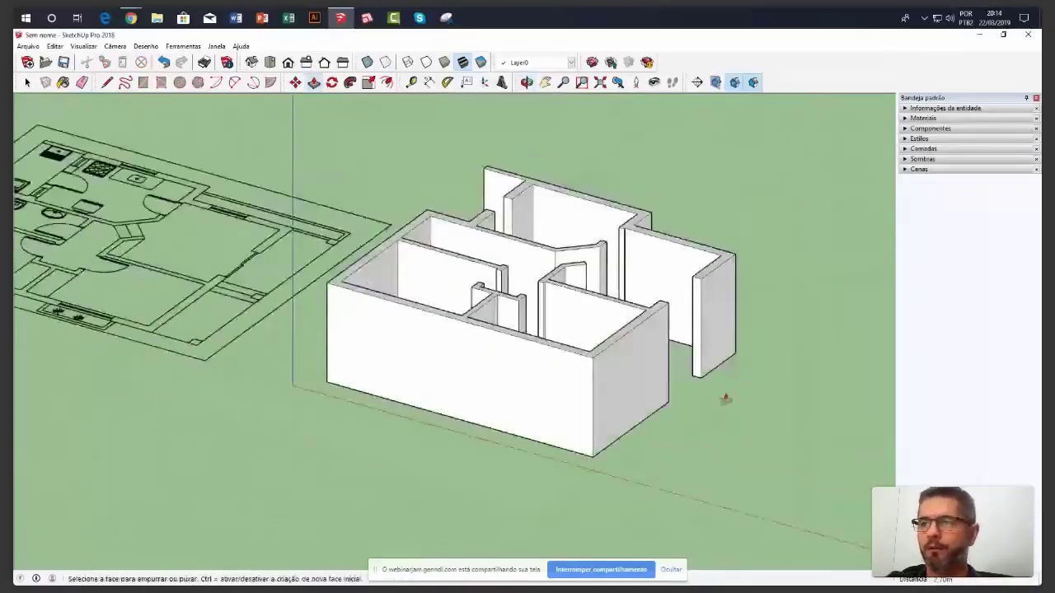
scroll(566, 256, up, 1)
Select all the extruded walls and make them a single group
click(27, 82)
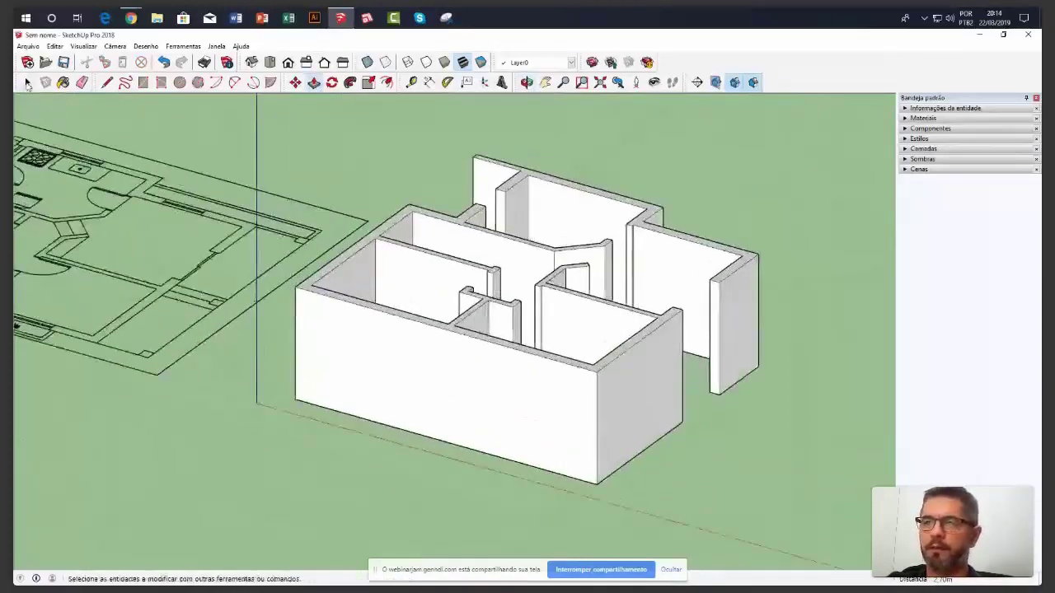
middle_drag(330, 362, 556, 351)
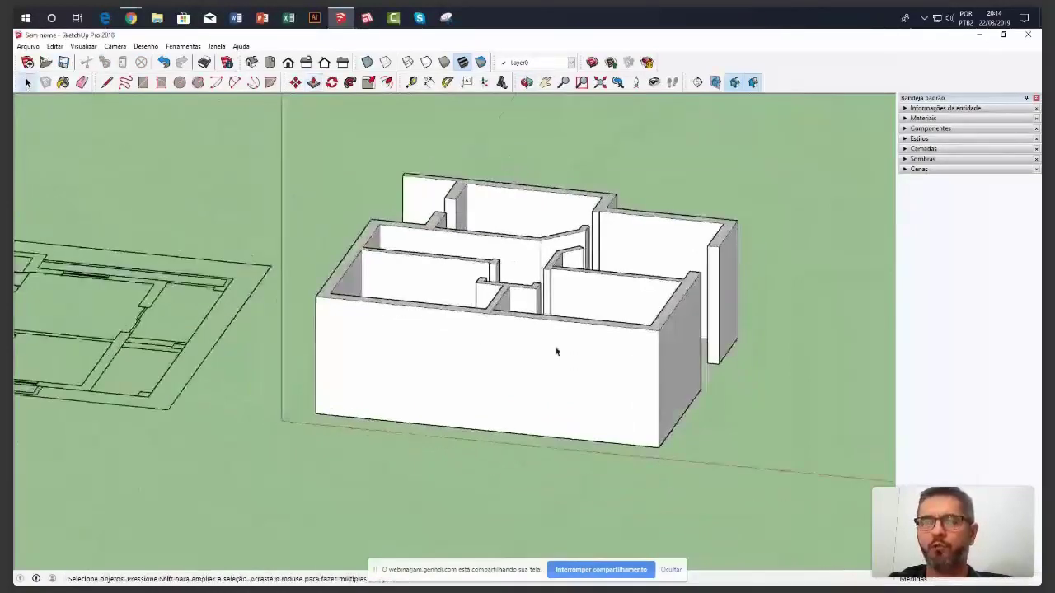
scroll(504, 353, up, 2)
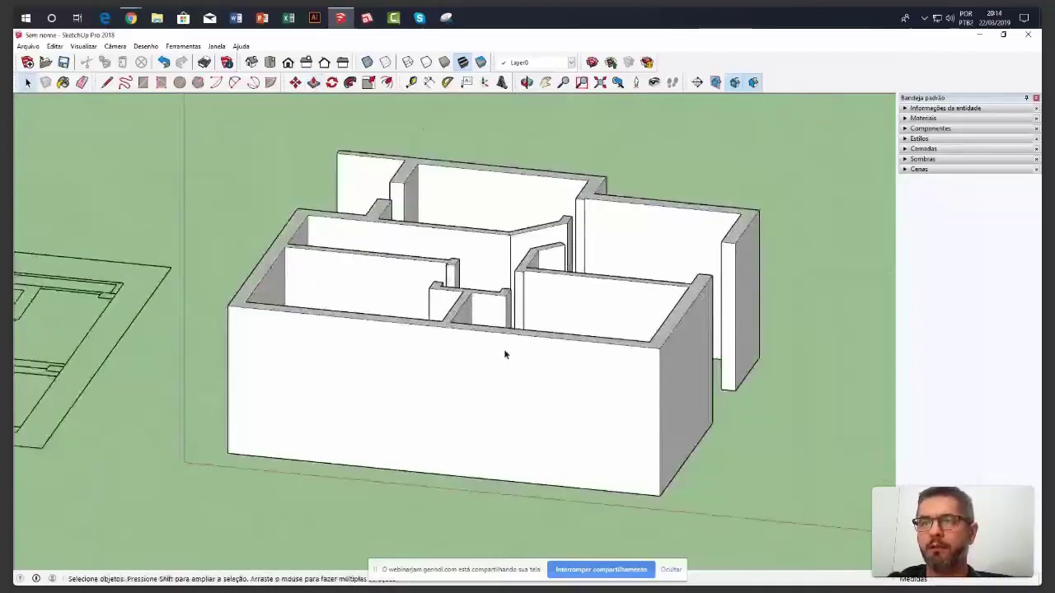
middle_drag(505, 355, 695, 360)
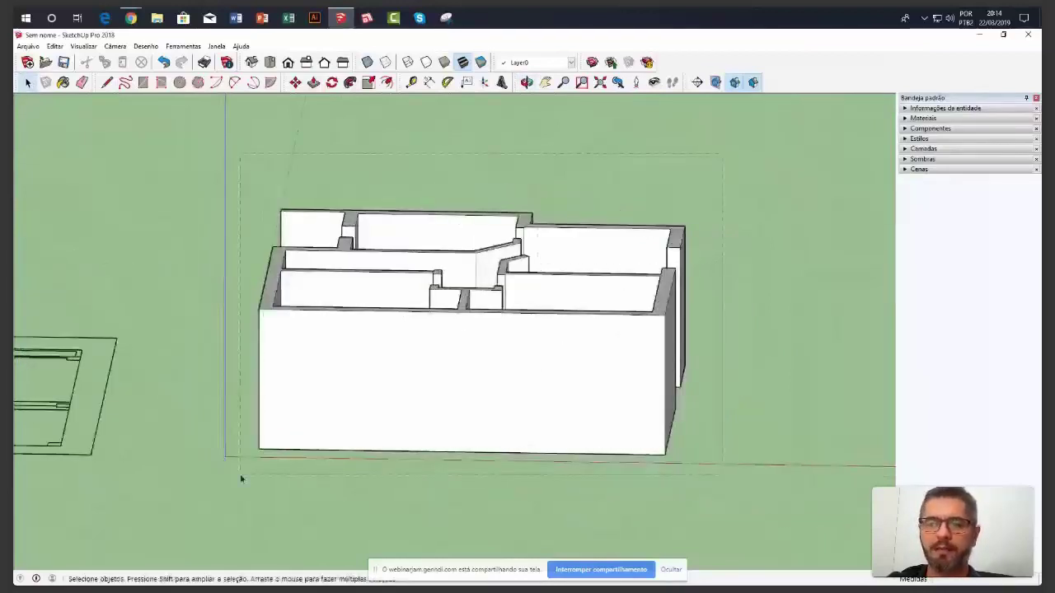
key(ctrl+a)
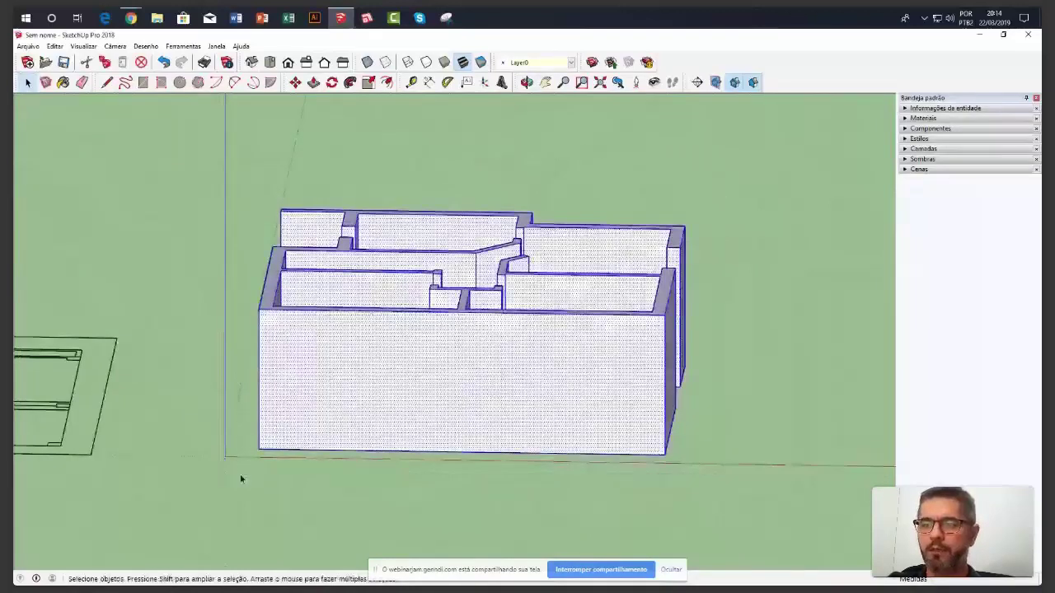
right_click(475, 355)
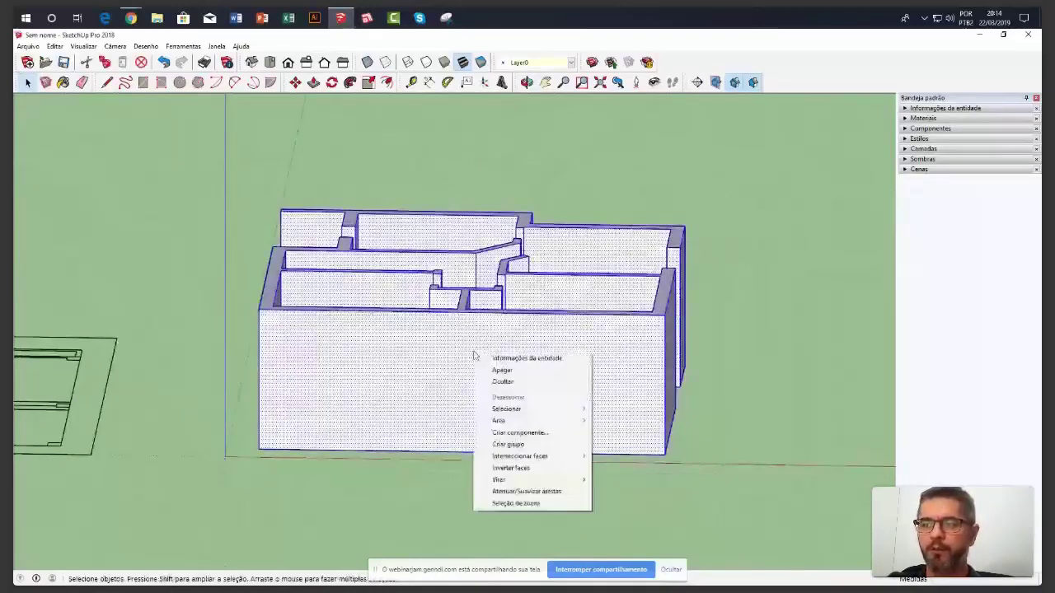
click(519, 445)
middle_drag(729, 442, 597, 409)
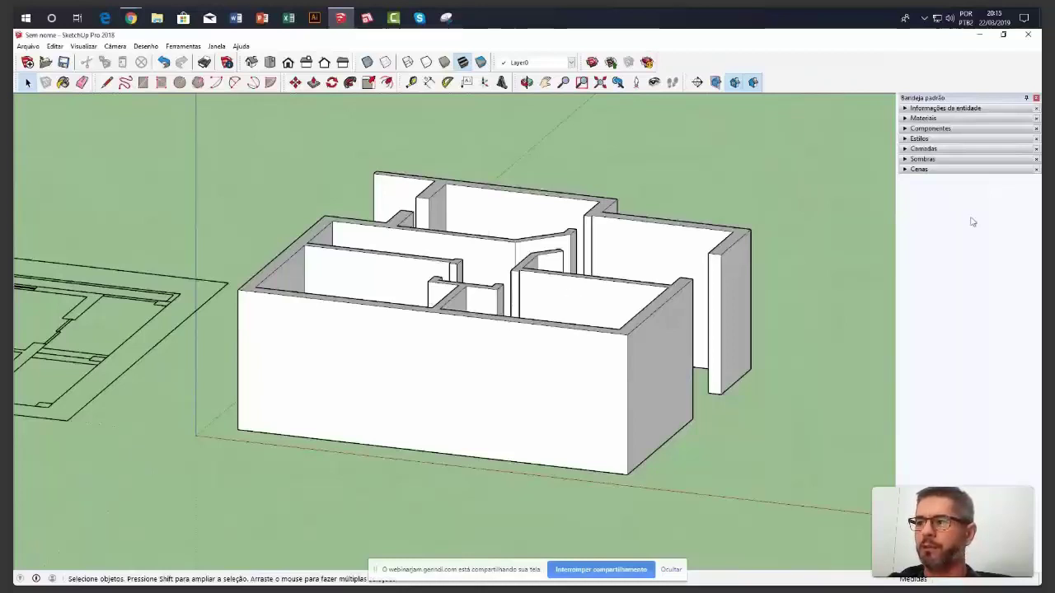
Add a new layer named JANELAS to the model's layer list
click(906, 149)
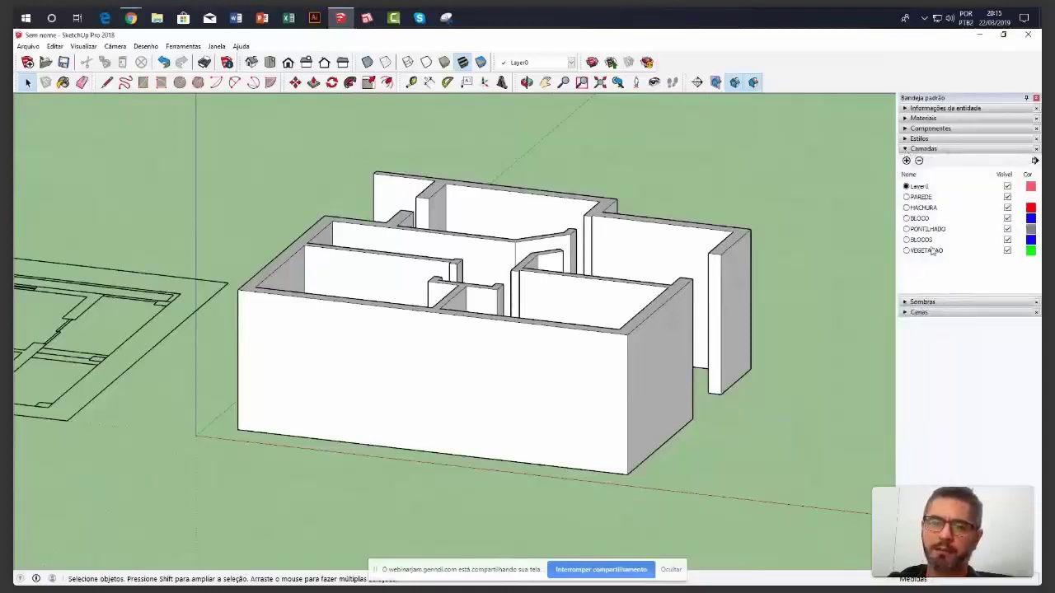
scroll(668, 294, down, 2)
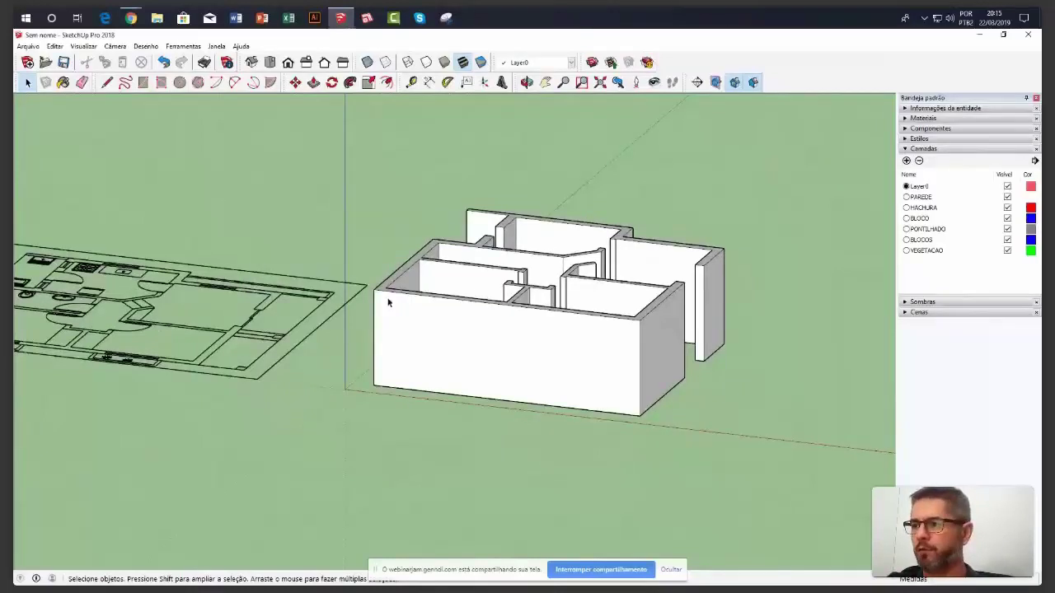
scroll(759, 240, up, 1)
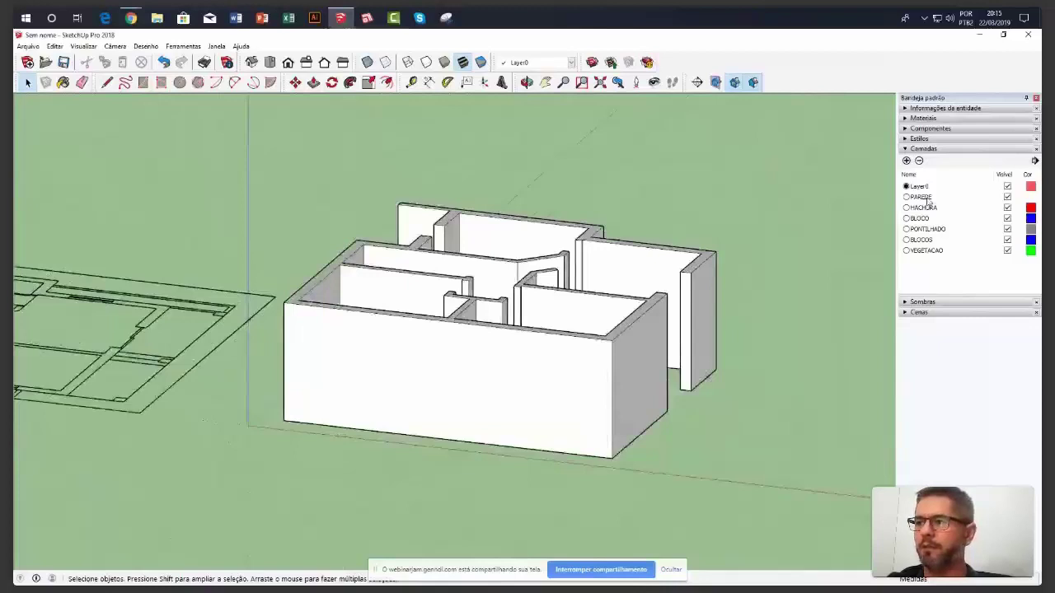
click(907, 160)
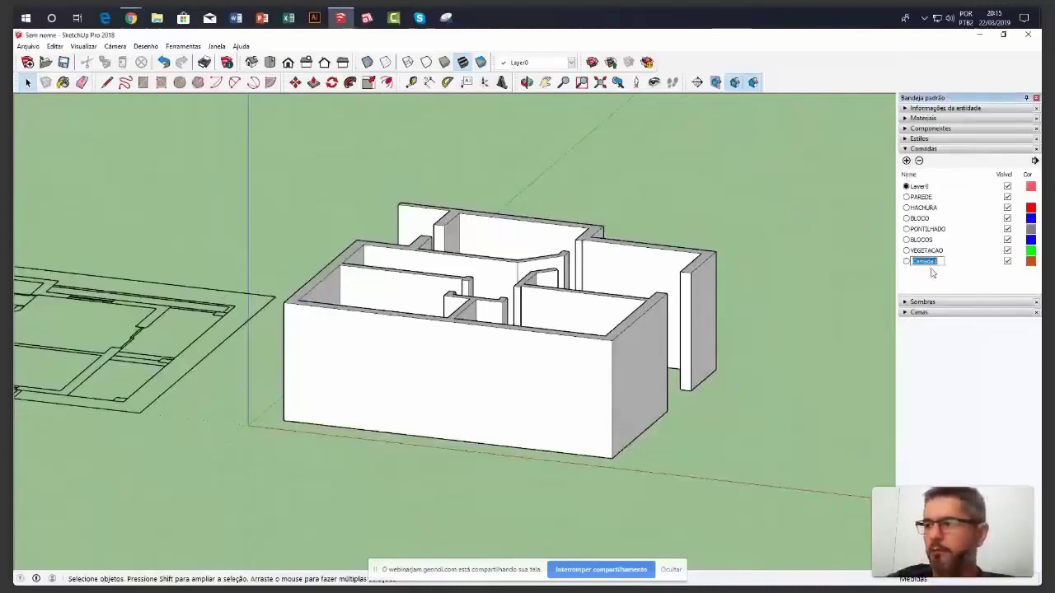
text(JANELAS)
key(Return)
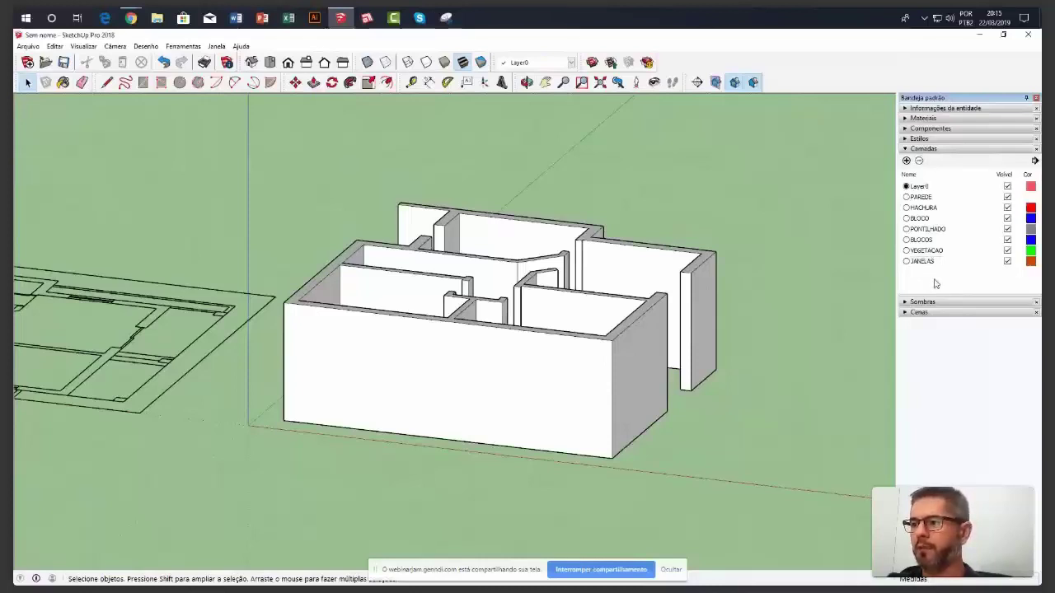
Delete the VEGETACAO layer, moving its contents to the default layer
double_click(928, 251)
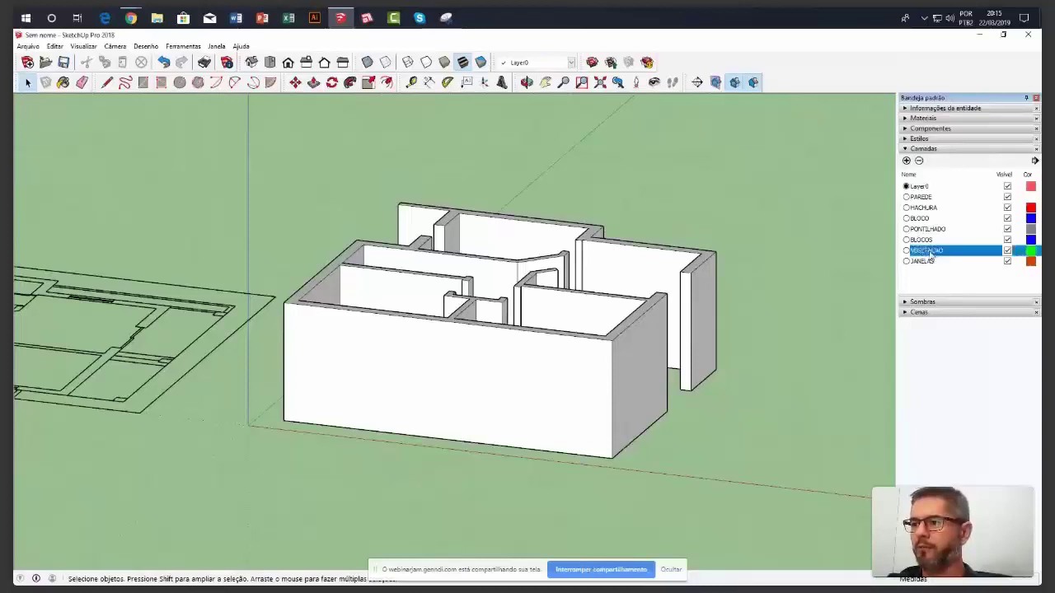
click(920, 161)
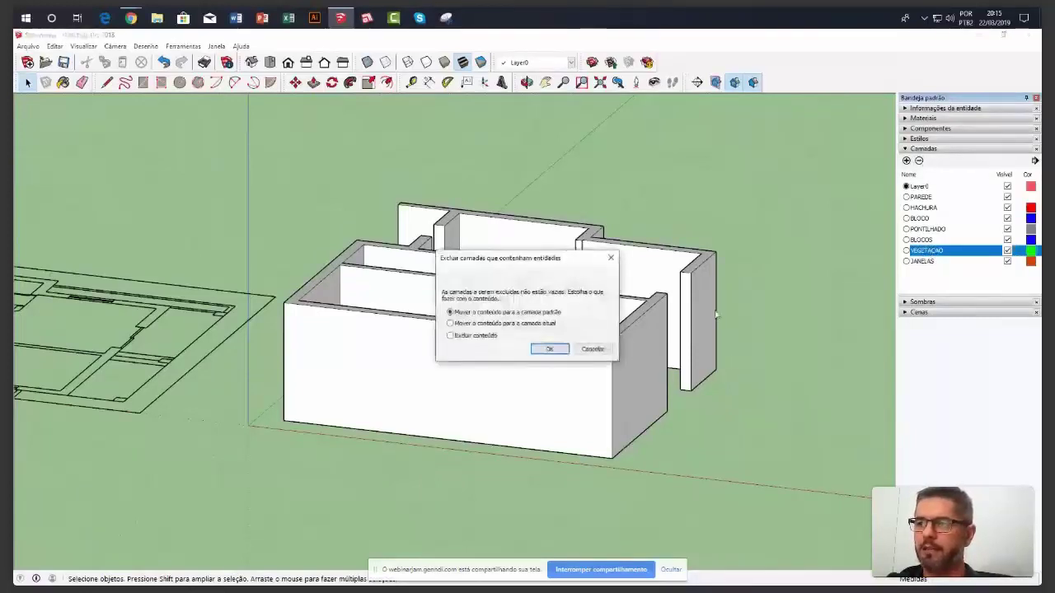
drag(541, 269, 609, 273)
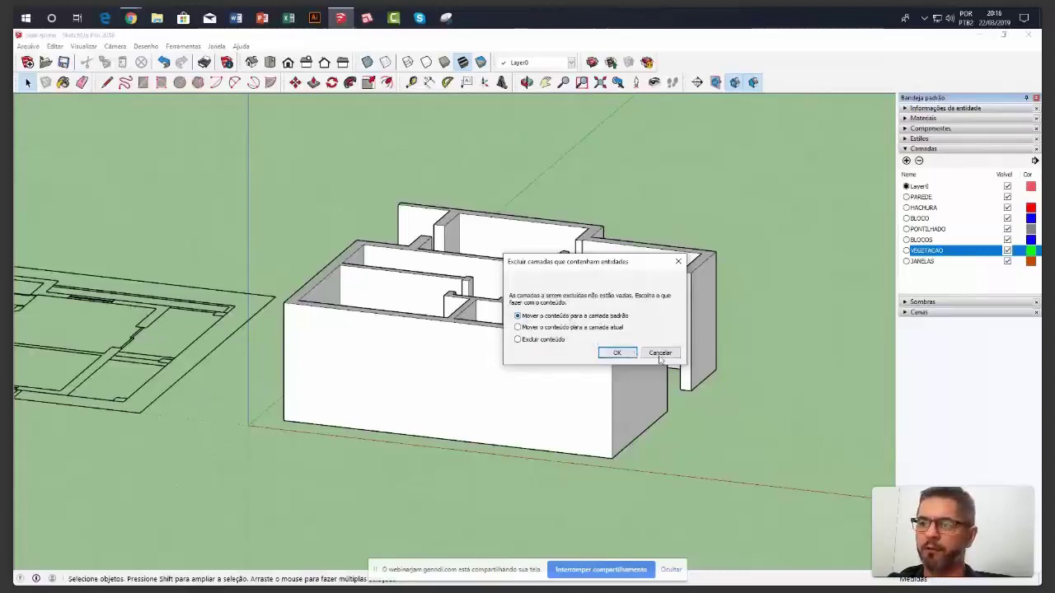
click(618, 354)
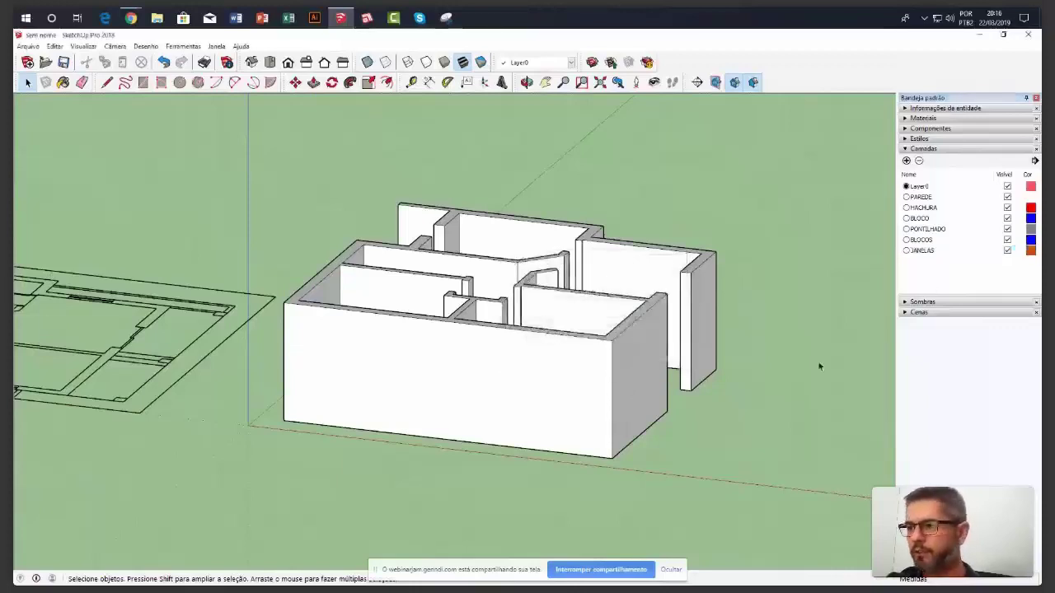
Assign the 3D wall group to the PAREDE layer and deselect it
middle_drag(767, 347, 751, 337)
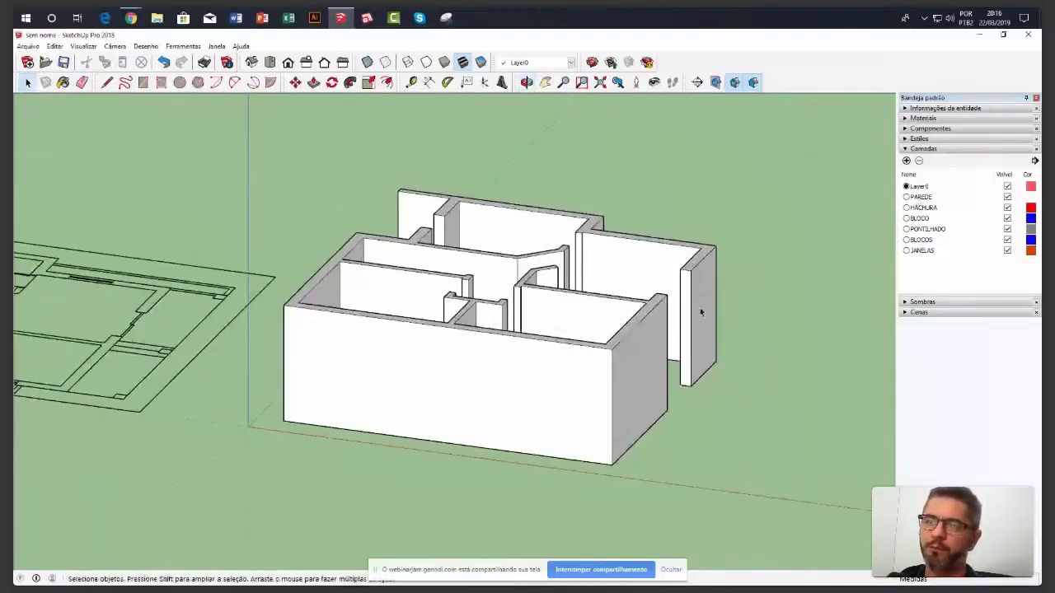
click(519, 228)
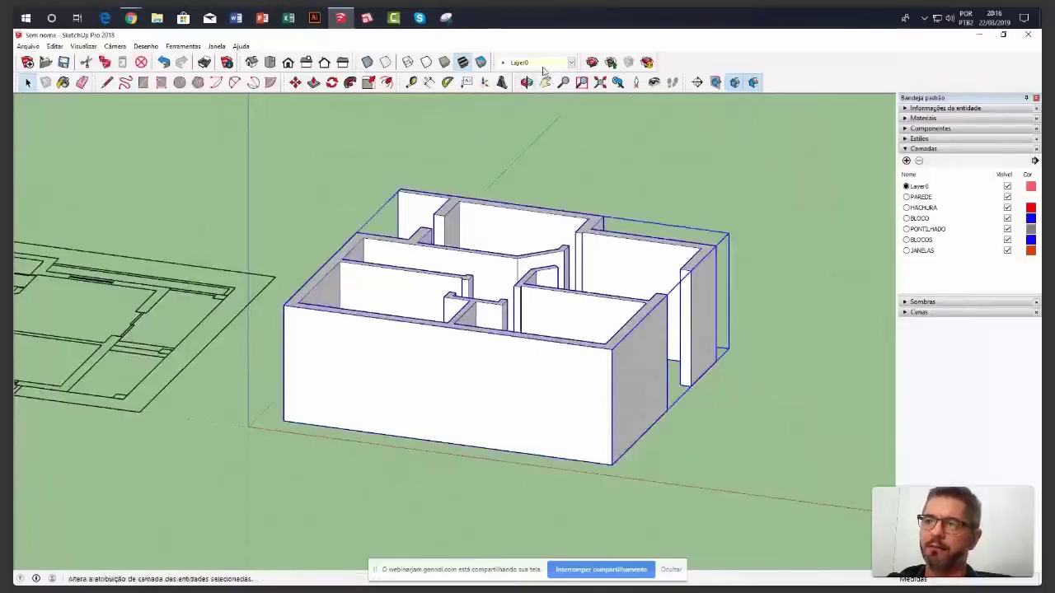
drag(492, 62, 522, 125)
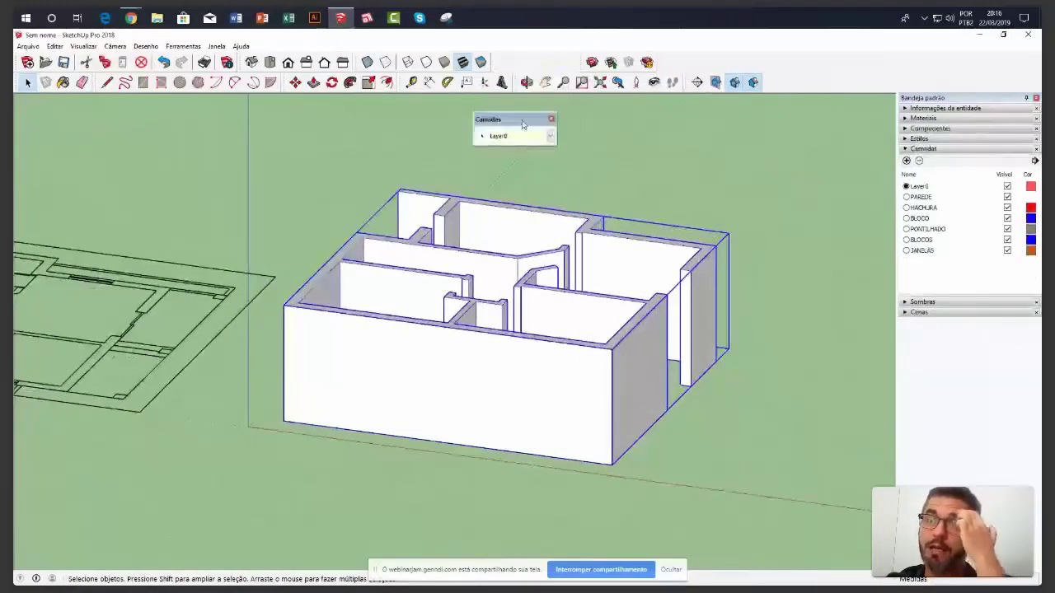
double_click(522, 122)
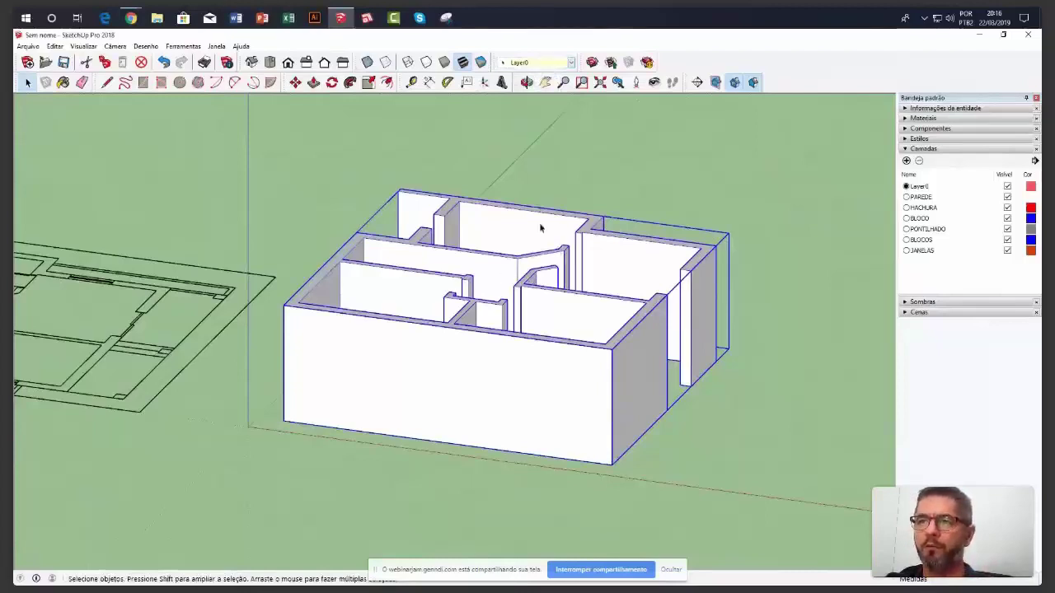
click(571, 64)
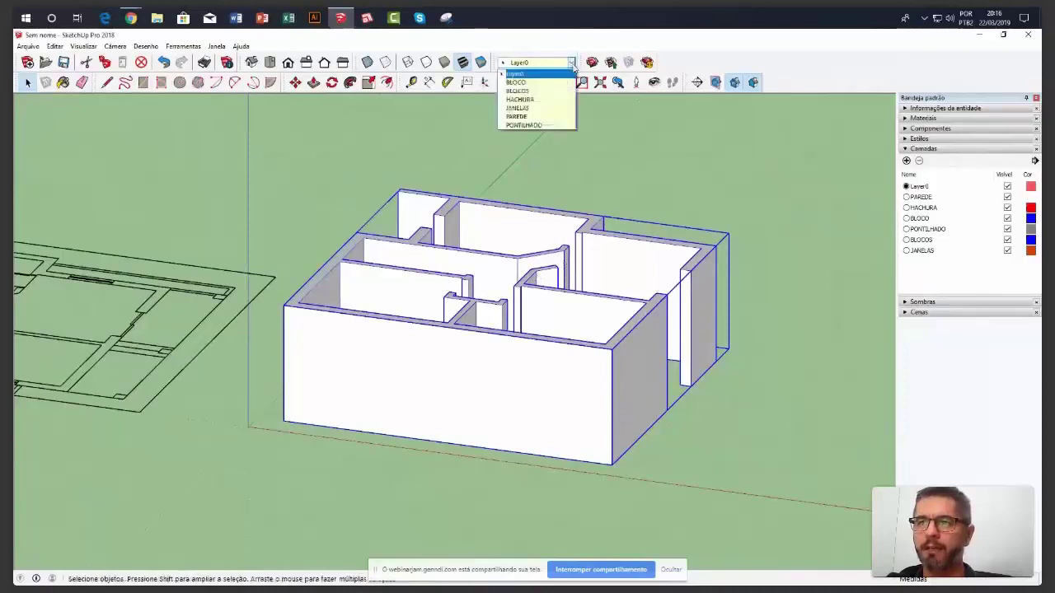
click(542, 120)
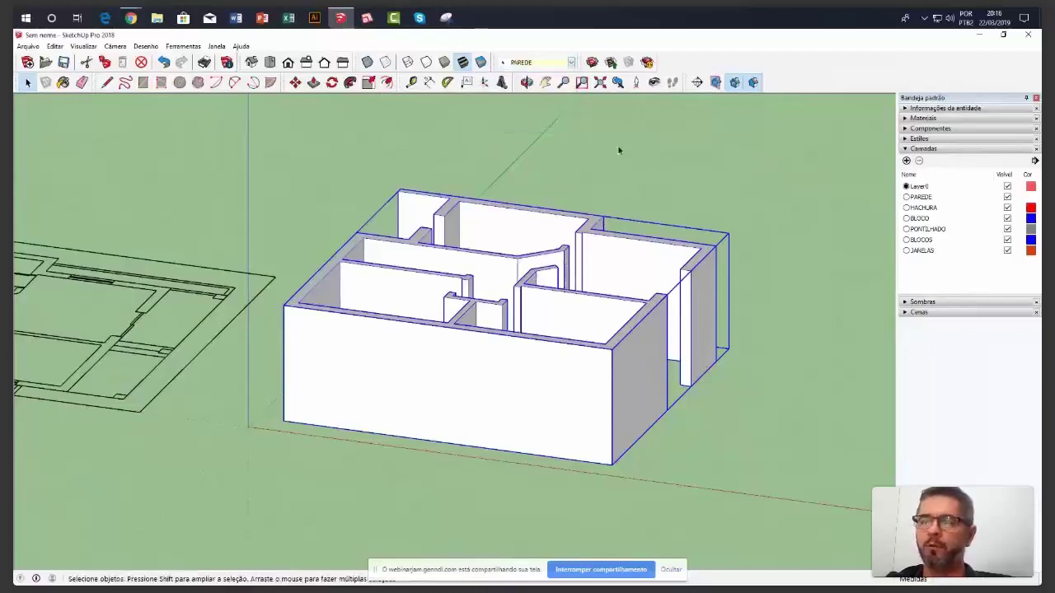
click(667, 163)
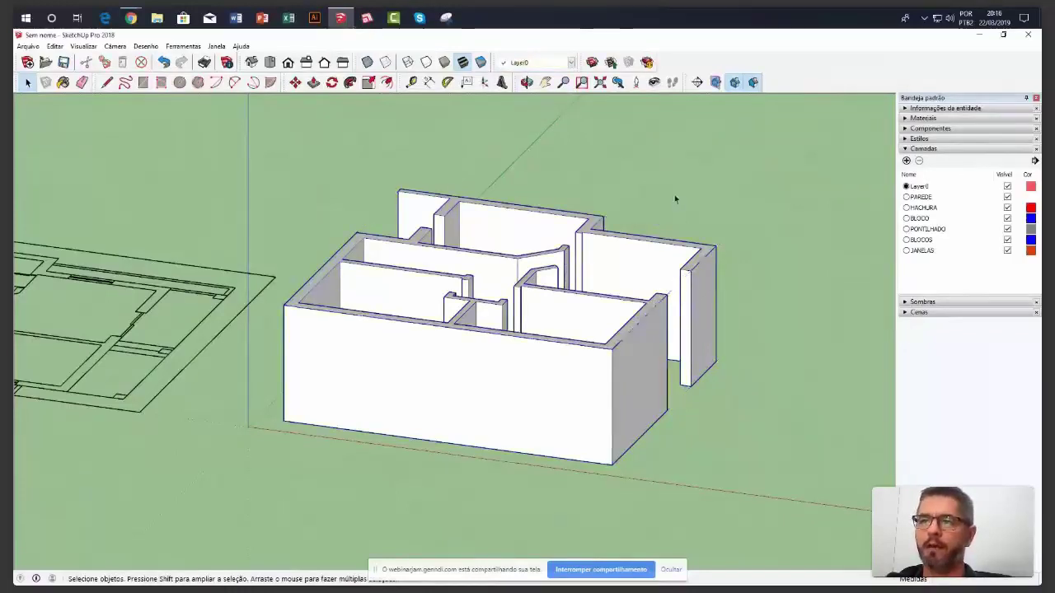
Check the wall group's layer assignment, then hide the PAREDE layer and show it again
middle_drag(674, 195, 652, 188)
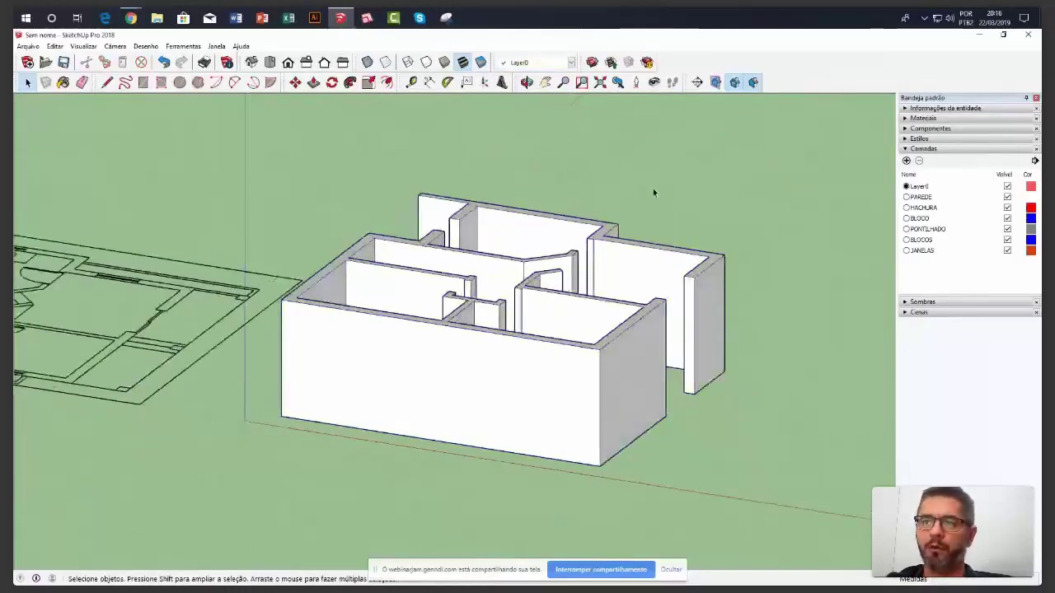
click(515, 230)
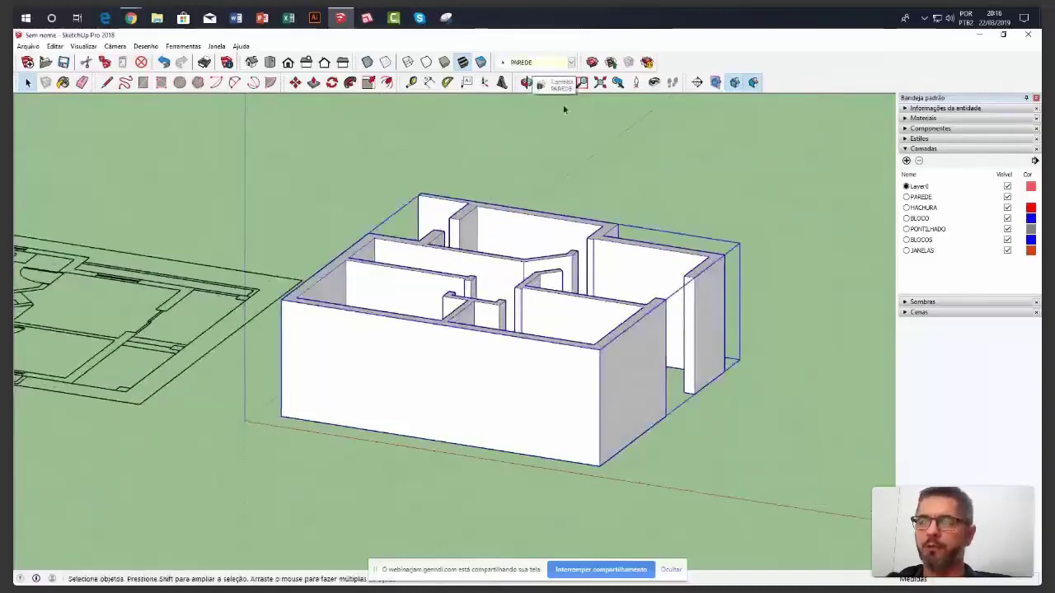
click(647, 183)
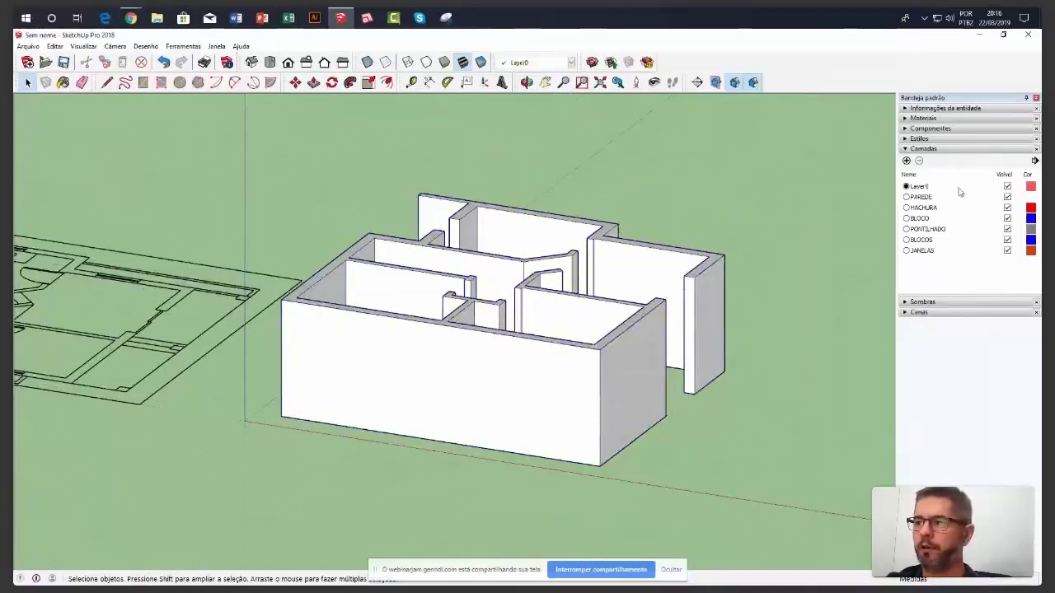
click(1007, 198)
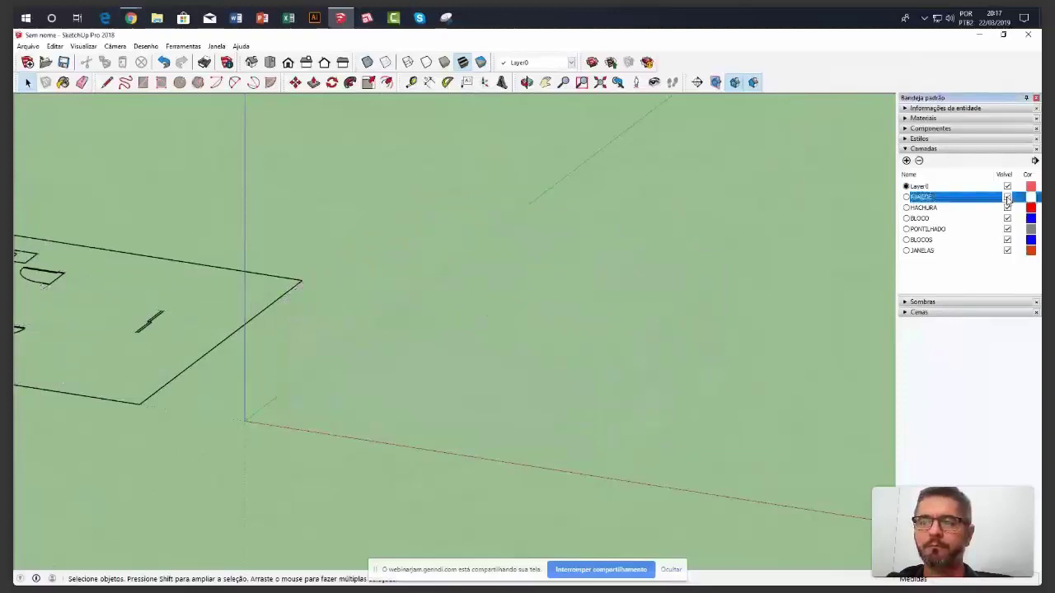
click(1007, 197)
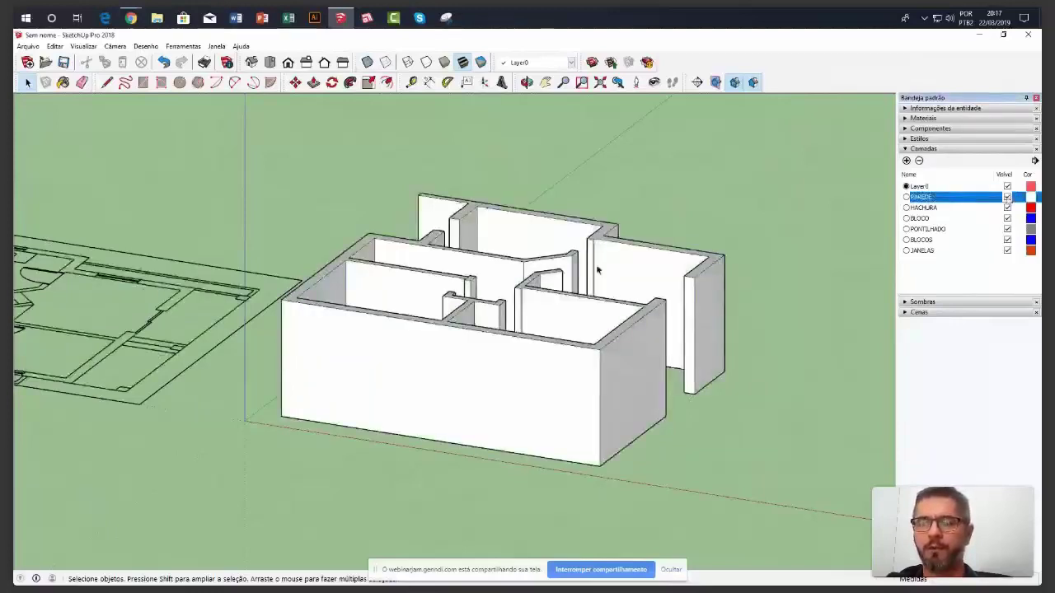
Measure on the 2D floor plan from the front window's end to the nearby wall corner
middle_drag(602, 270, 614, 292)
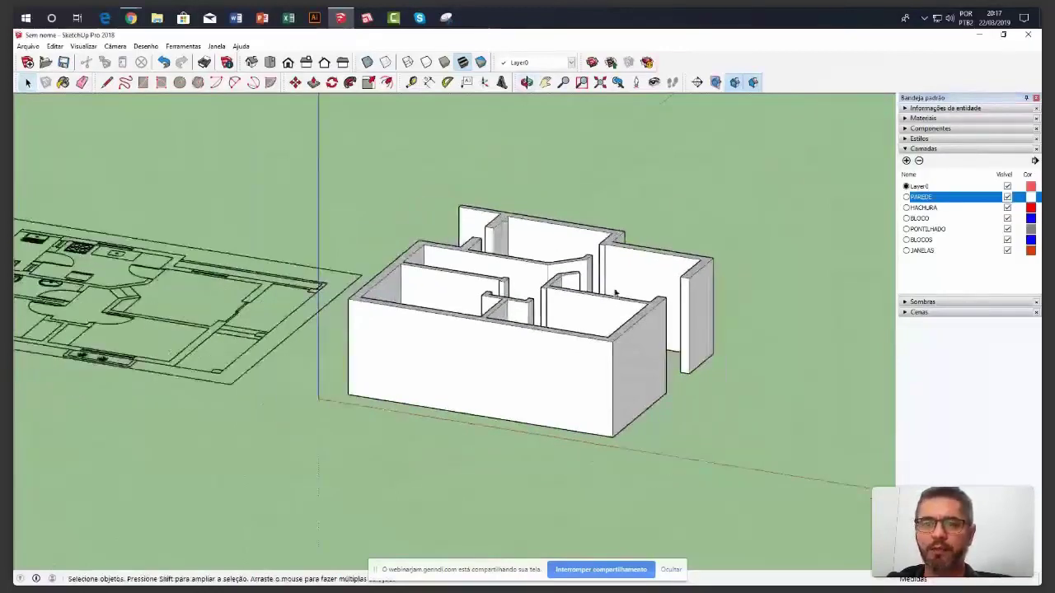
scroll(614, 293, down, 2)
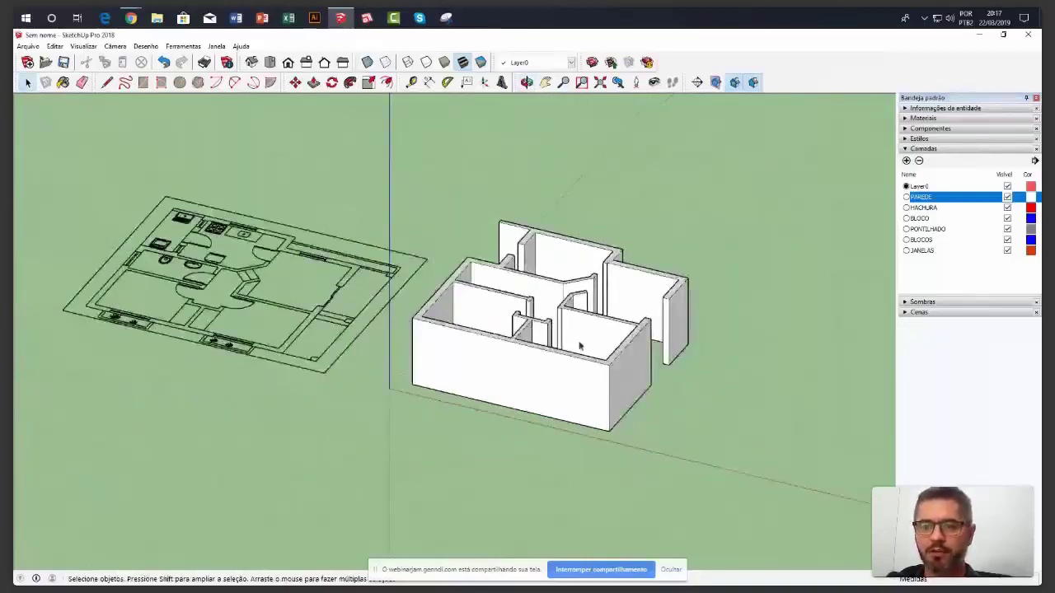
scroll(210, 338, up, 3)
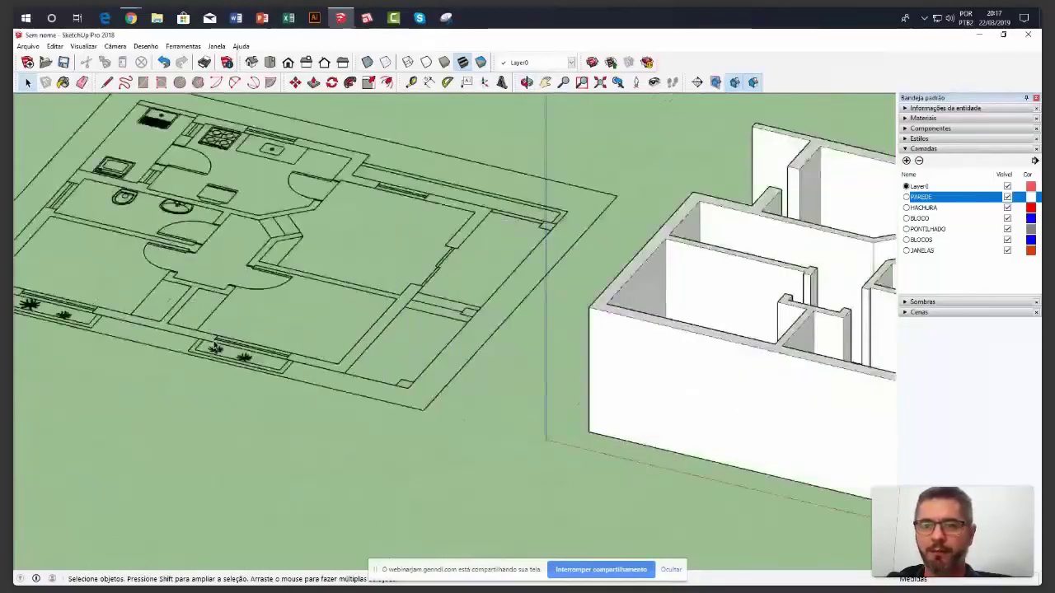
scroll(385, 349, up, 1)
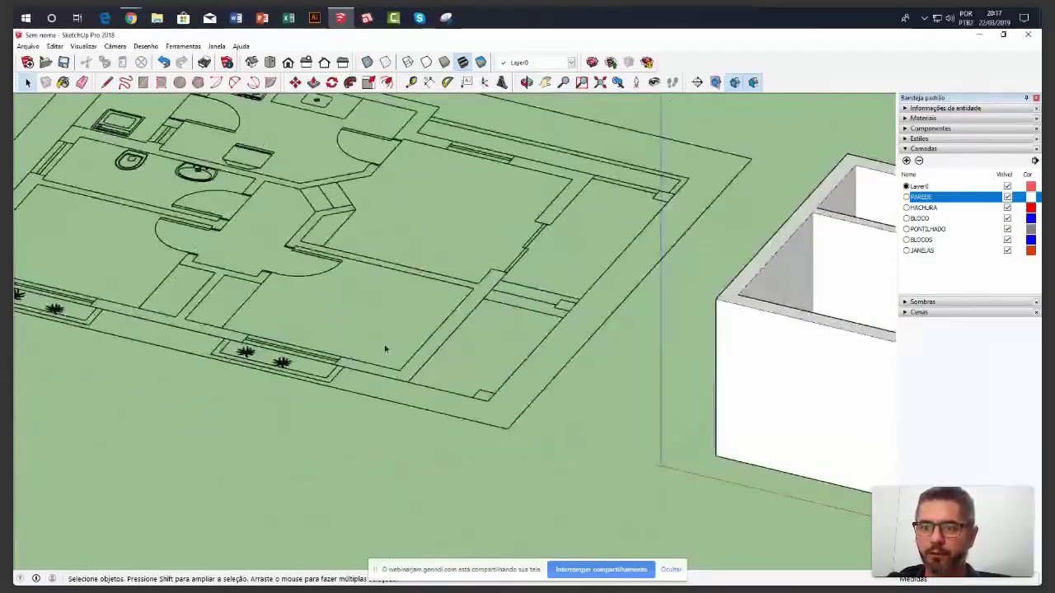
scroll(385, 349, up, 1)
click(411, 82)
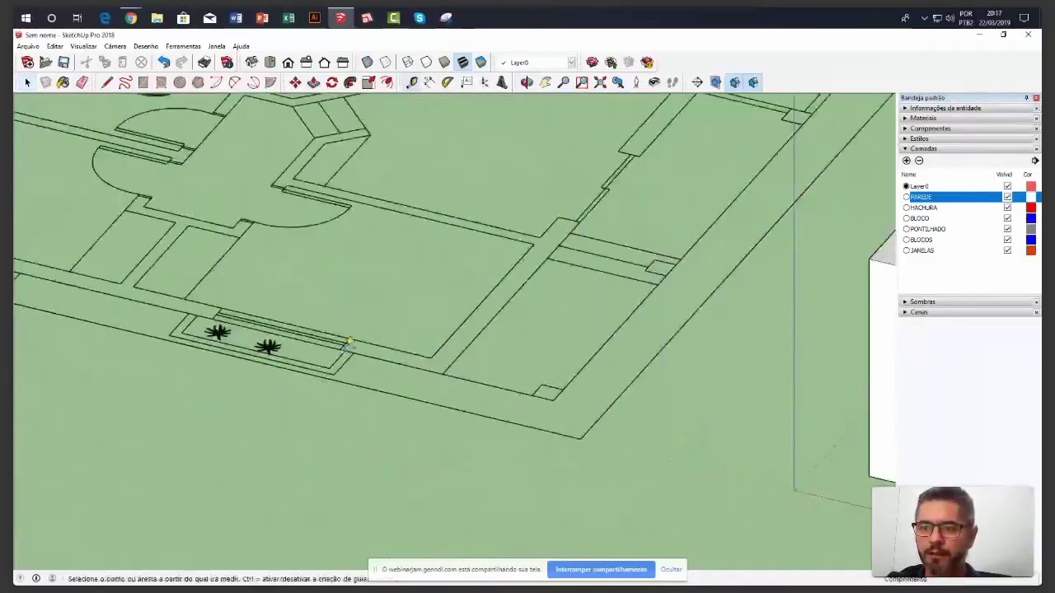
click(343, 349)
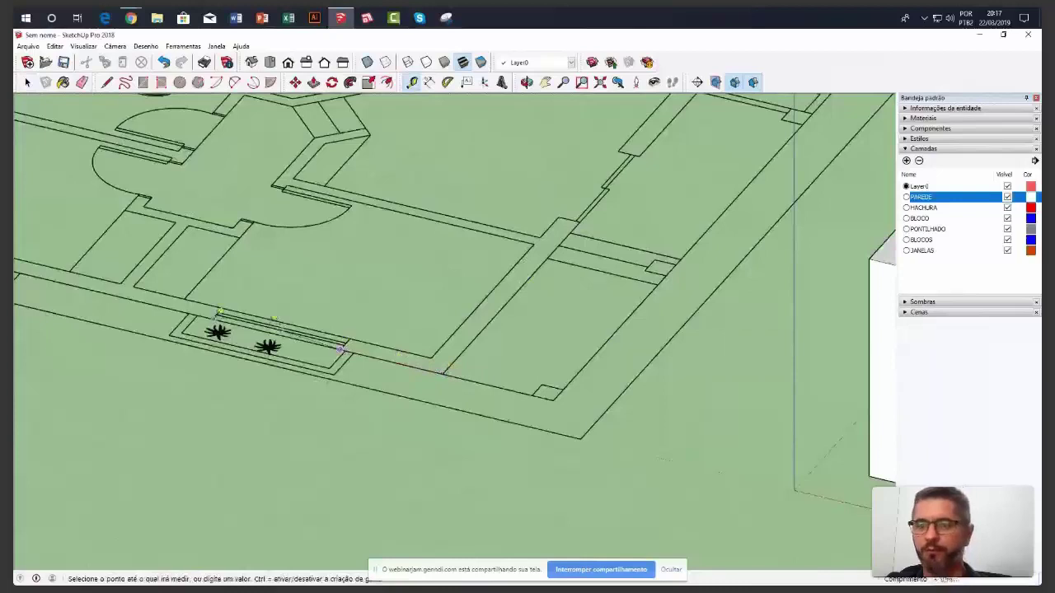
key(space)
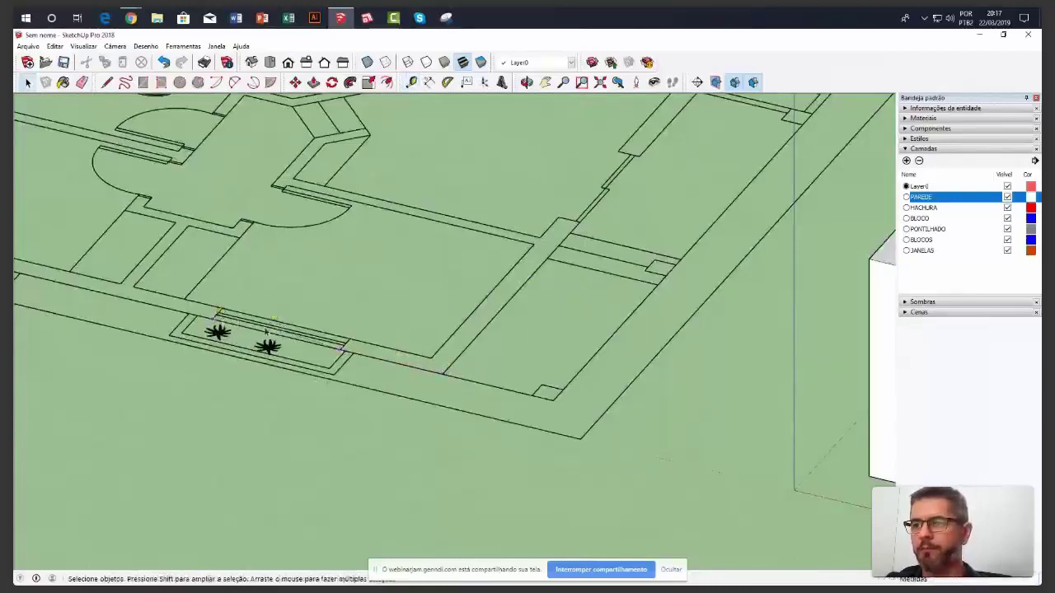
scroll(347, 338, down, 3)
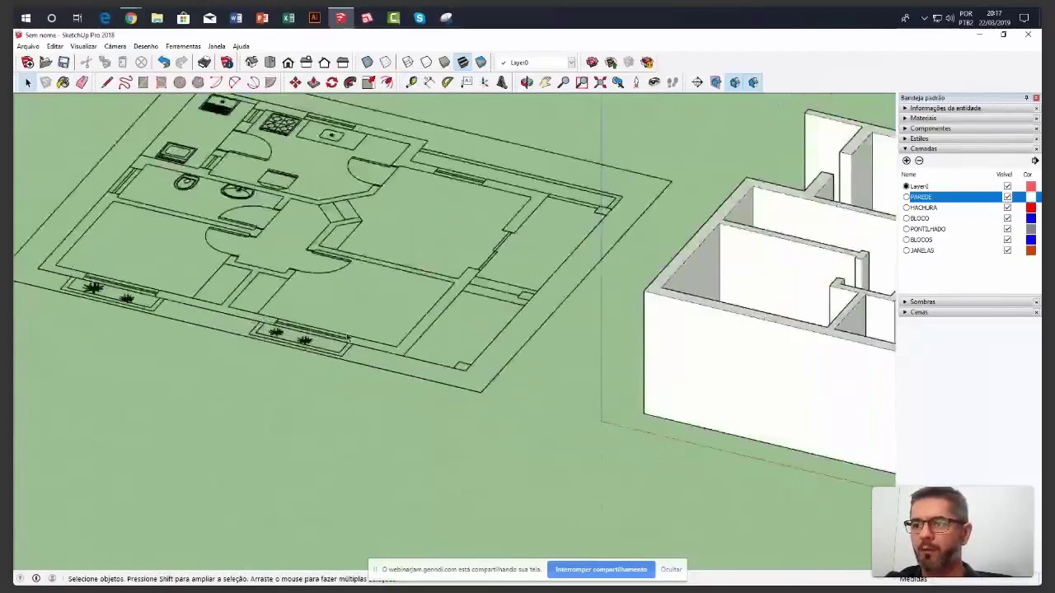
Open the 3D wall group for editing and pick its long front face
mouse_move(347, 338)
middle_down()
mouse_move(592, 327)
mouse_move(610, 390)
middle_up()
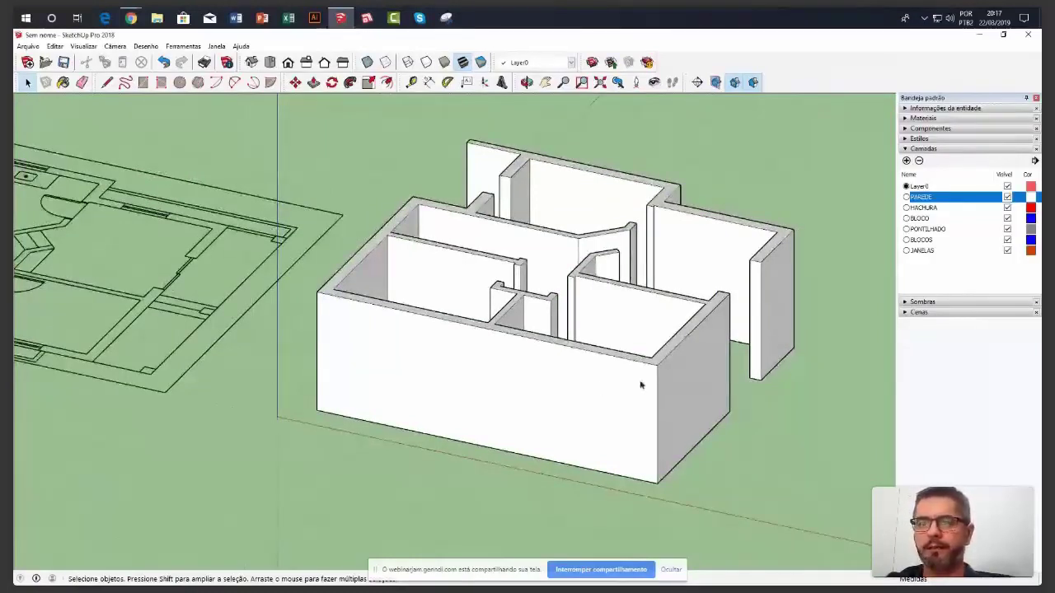
middle_drag(640, 385, 564, 378)
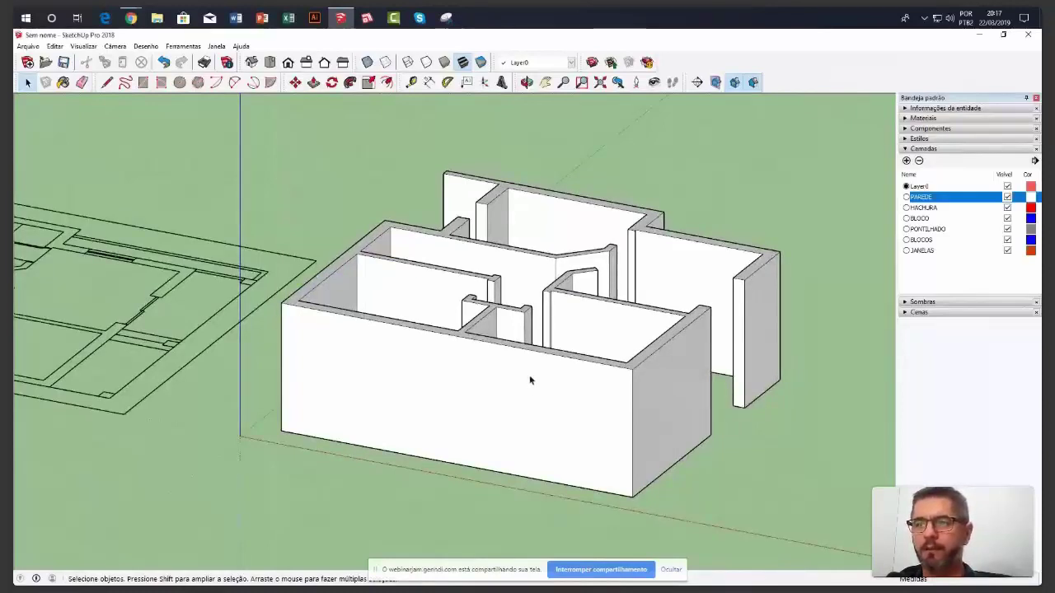
double_click(530, 380)
middle_drag(529, 380, 561, 418)
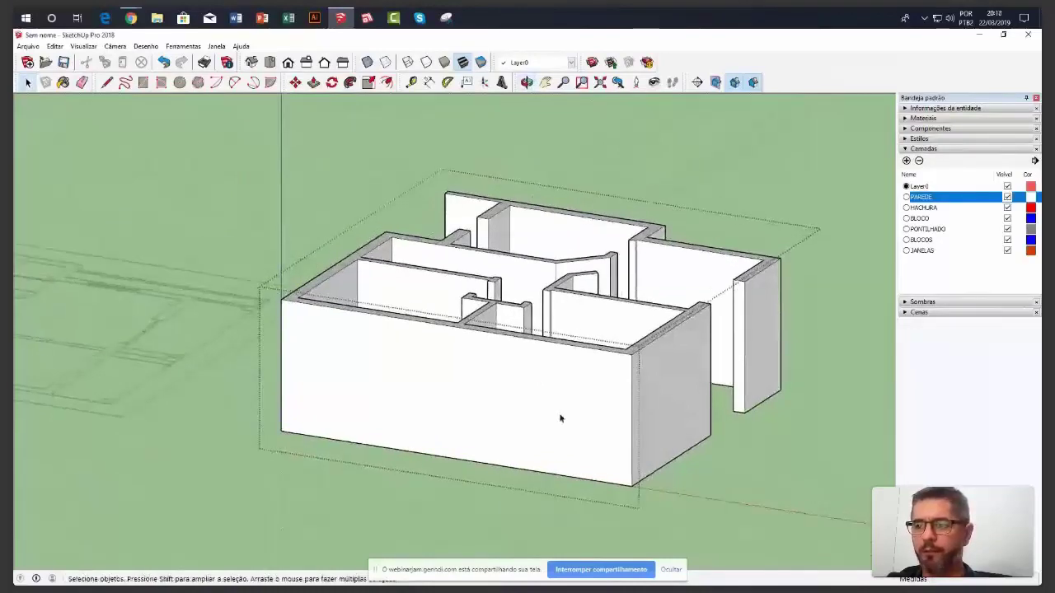
click(523, 389)
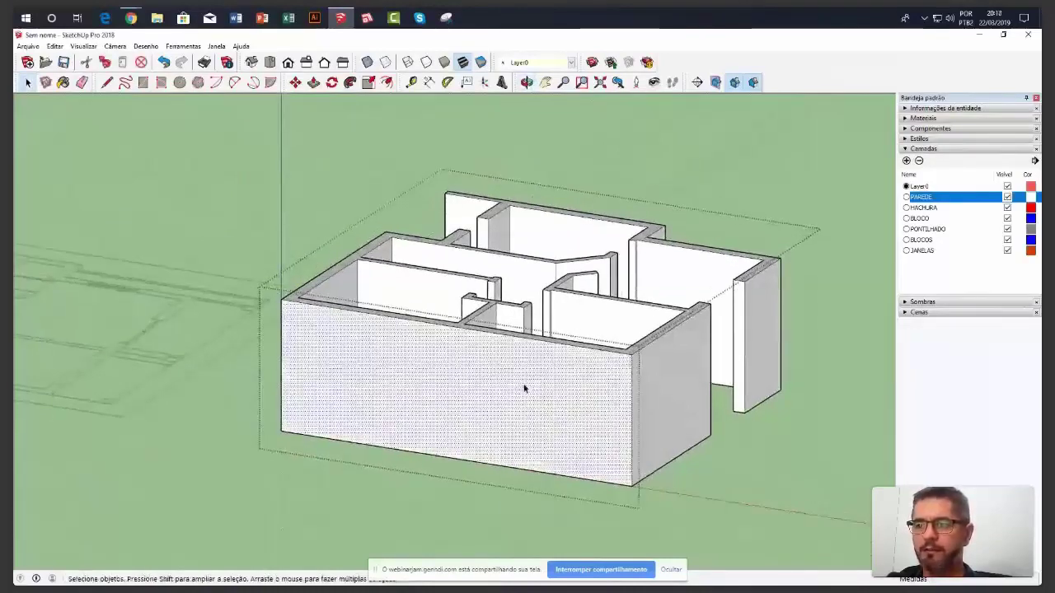
click(633, 405)
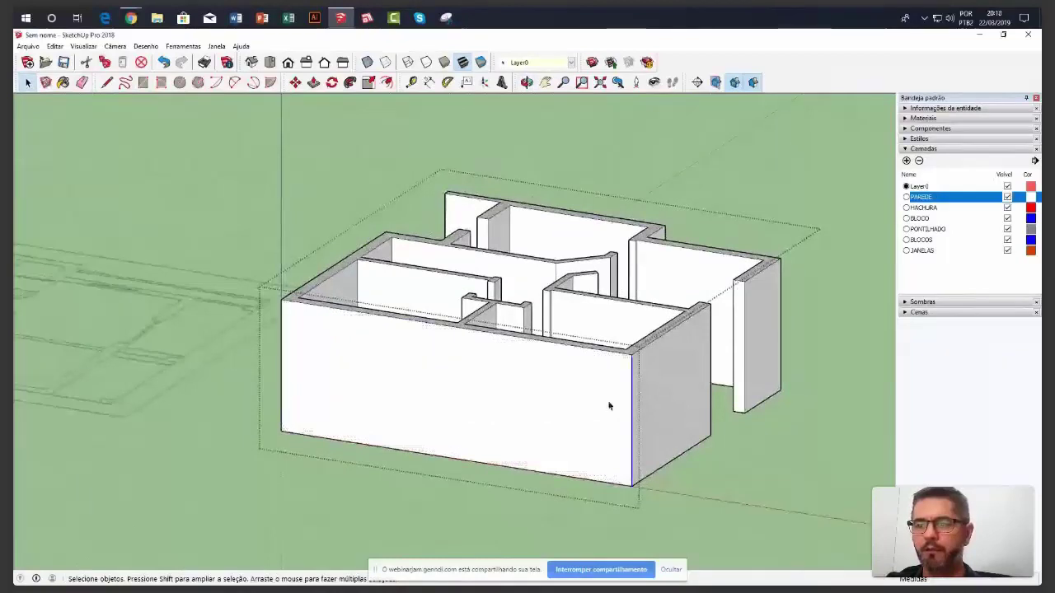
click(609, 406)
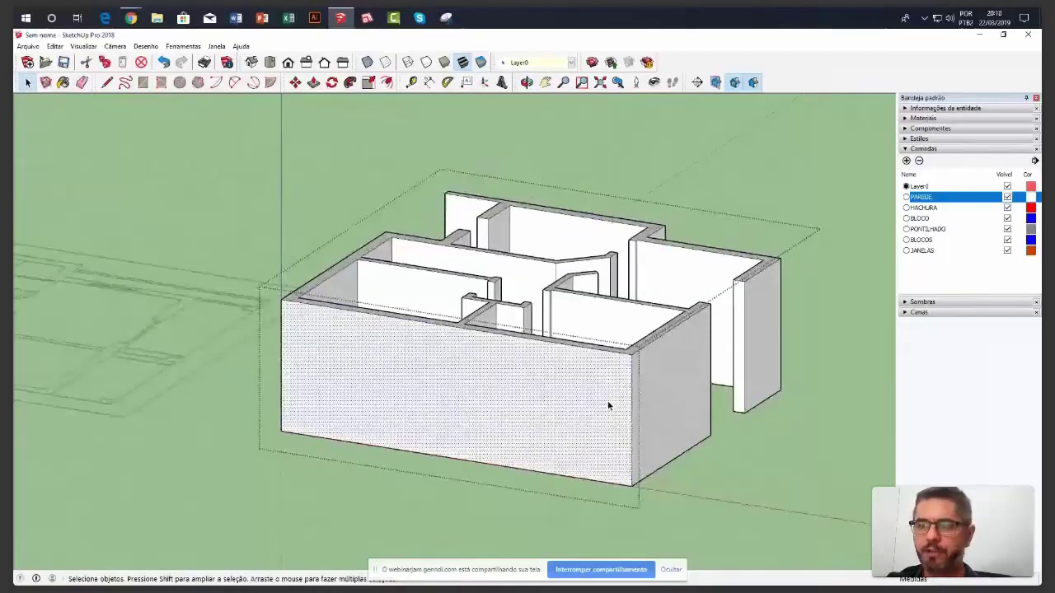
scroll(566, 429, up, 2)
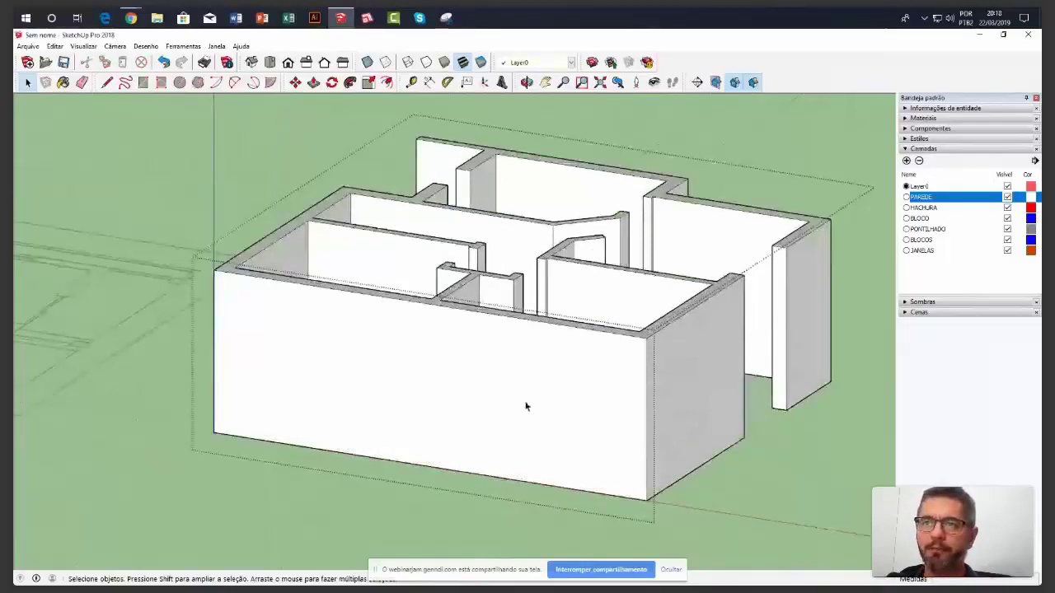
Place guides on the front face with Tape Measure: a vertical one 1.20 m from the corner edge and a horizontal one 0.9 m above the base edge
click(412, 84)
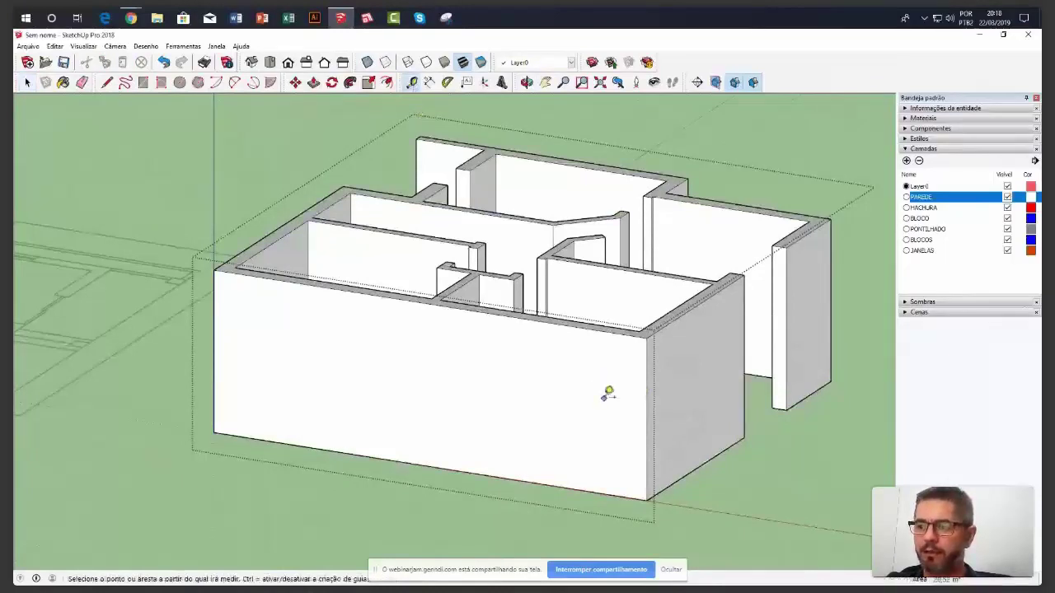
click(647, 399)
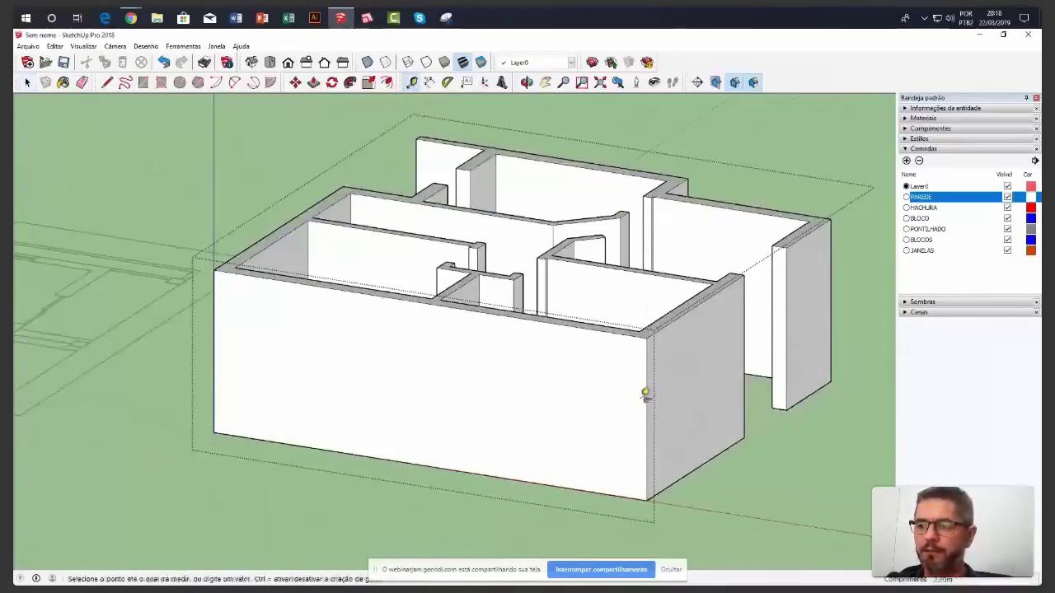
click(583, 378)
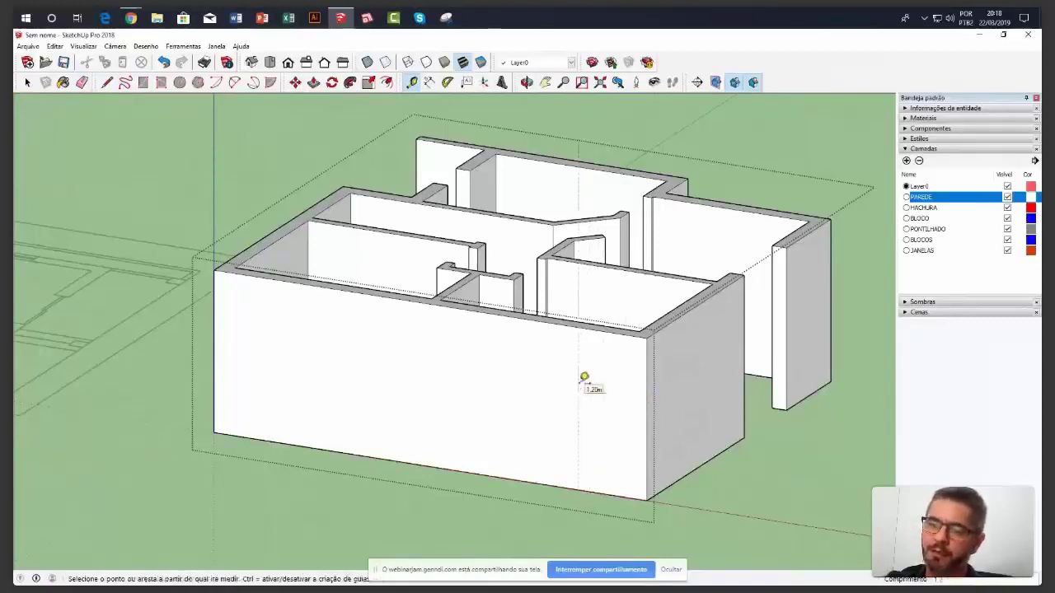
click(550, 483)
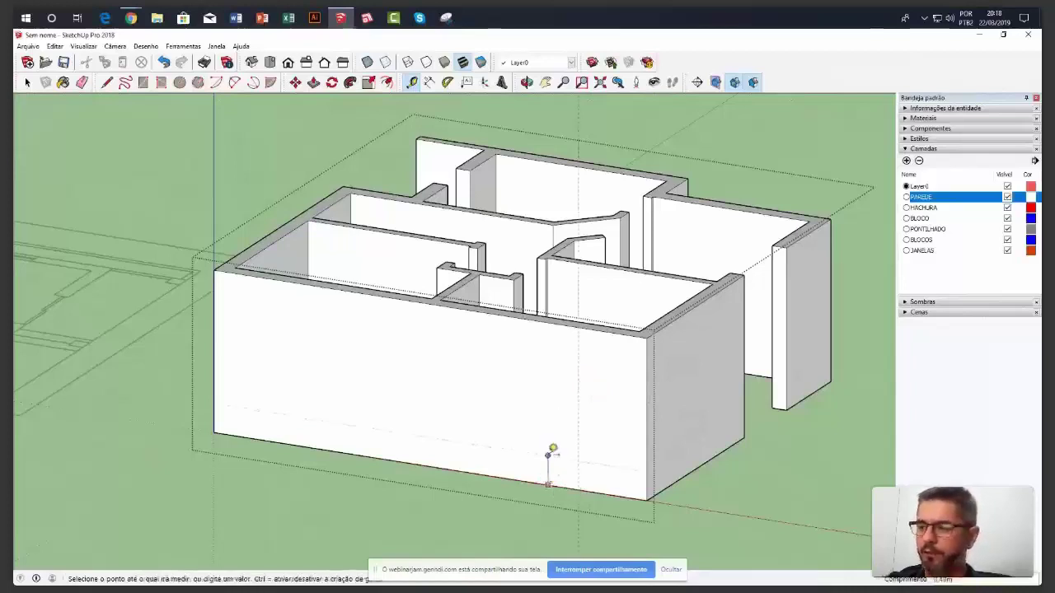
text(0,1)
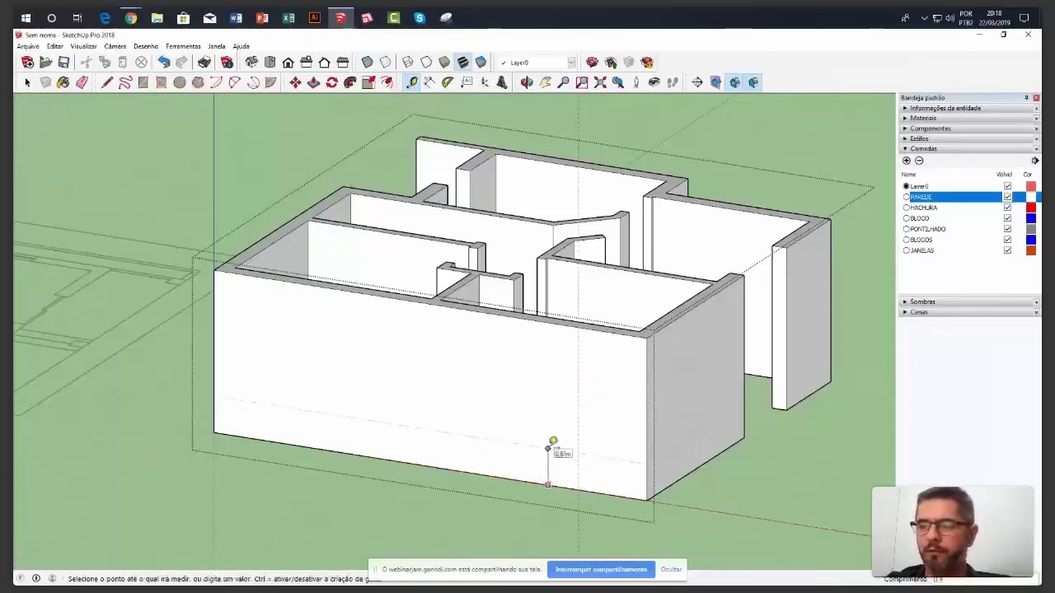
key(Return)
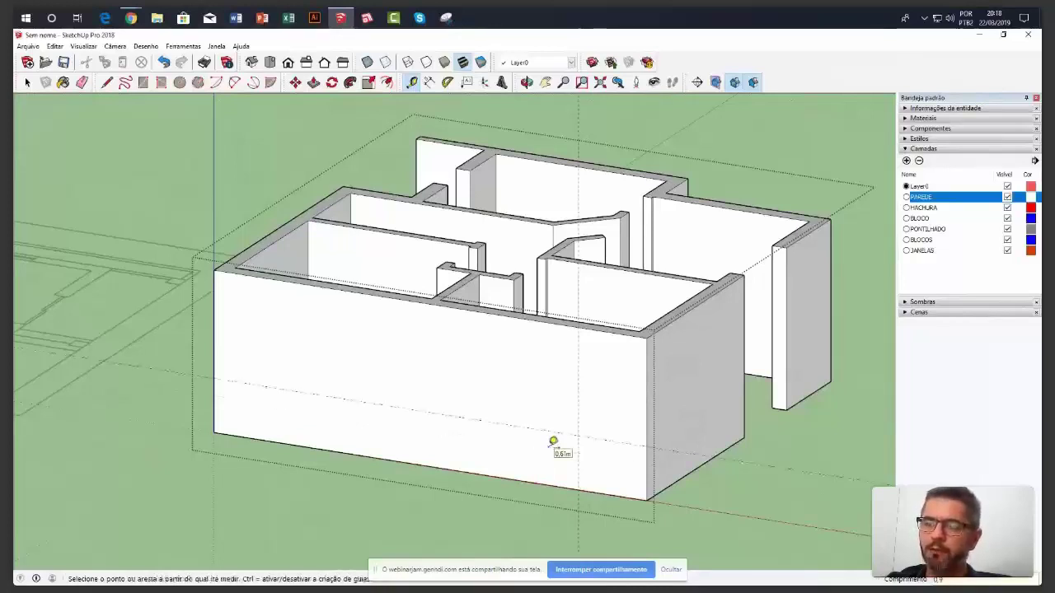
Place guides on the long front face: a vertical one 1.50 m from the existing vertical guide and a horizontal one 1.20 m above the existing horizontal guide
click(578, 395)
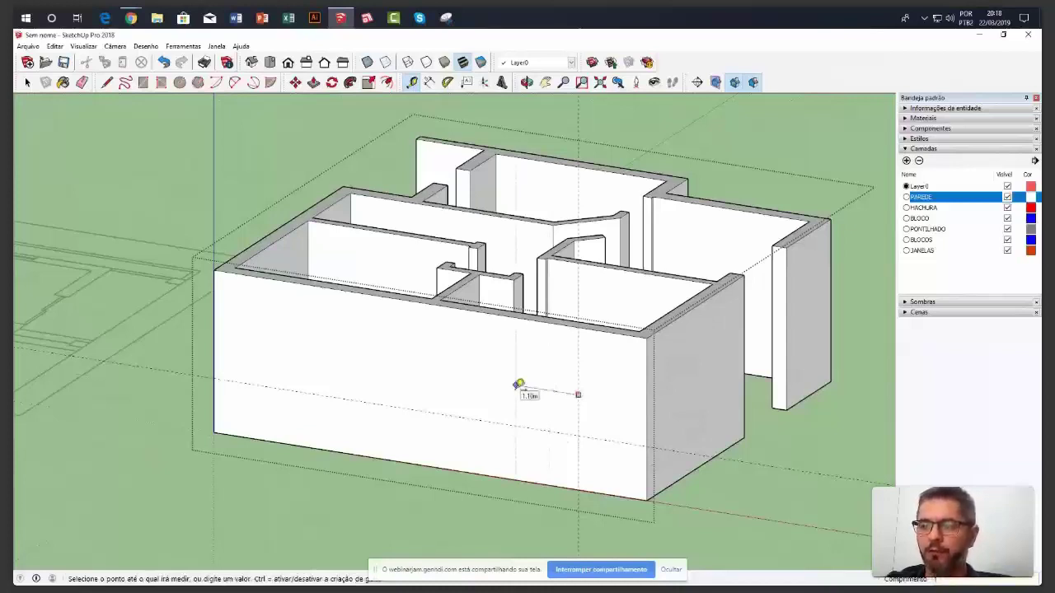
click(520, 380)
click(526, 427)
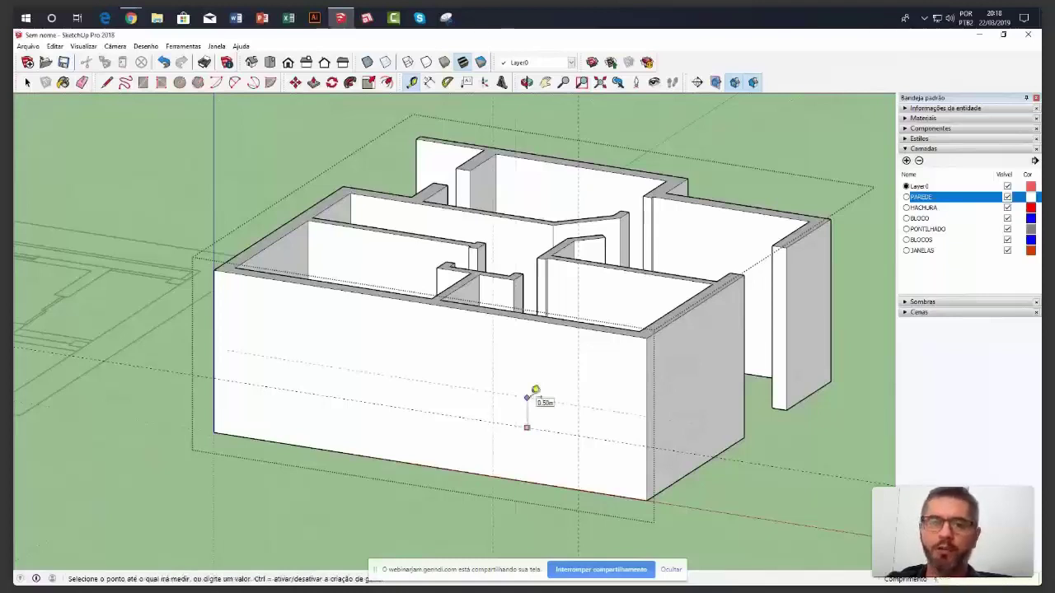
click(535, 392)
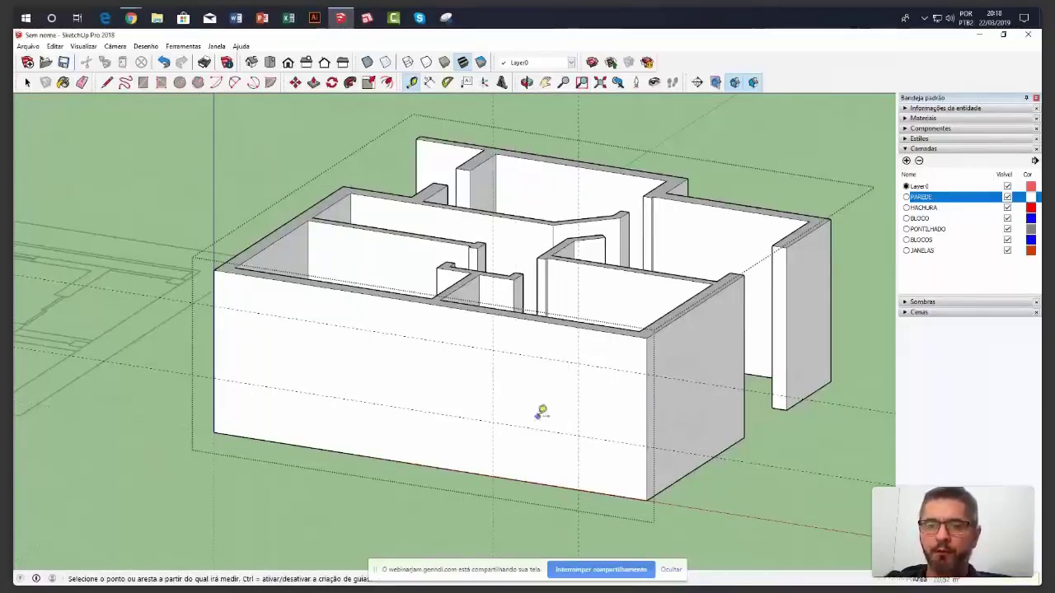
Measure on the 2D floor plan from the front wall's outer corner to the start of the nearest window
scroll(581, 423, down, 2)
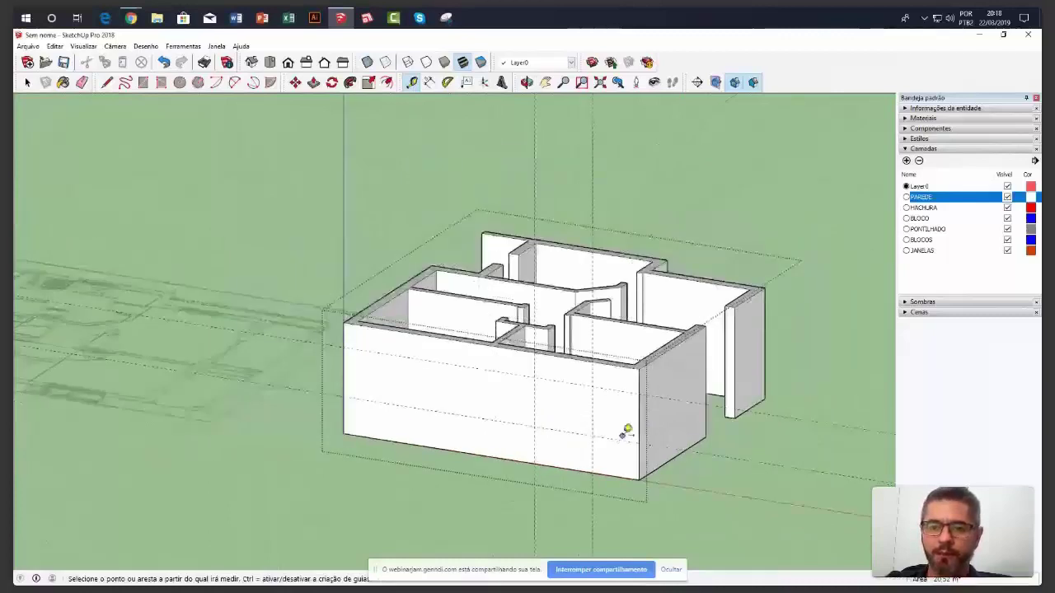
scroll(627, 433, down, 1)
middle_drag(627, 430, 117, 398)
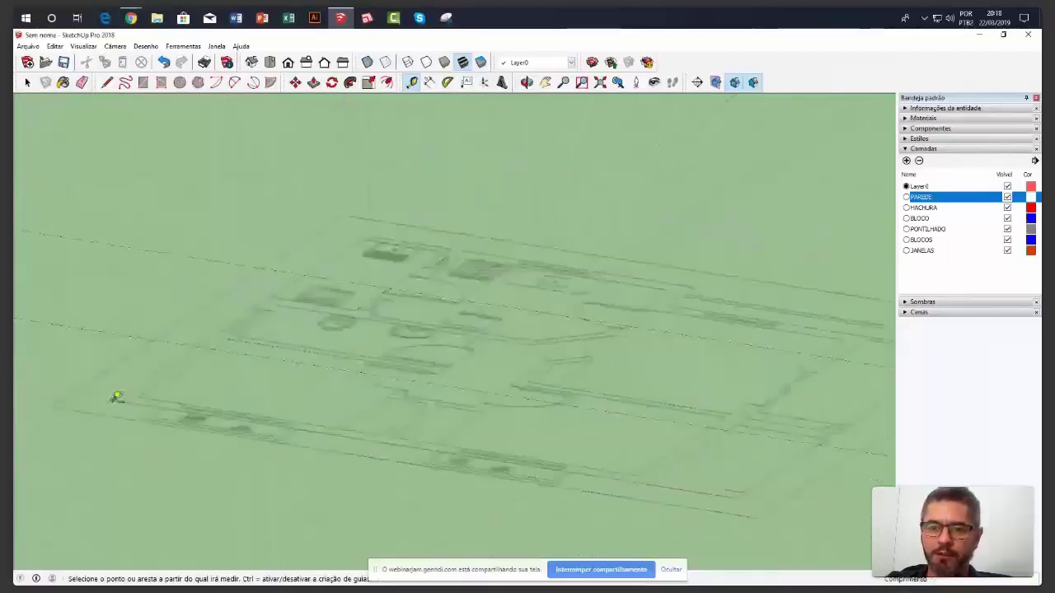
scroll(115, 399, up, 2)
click(108, 373)
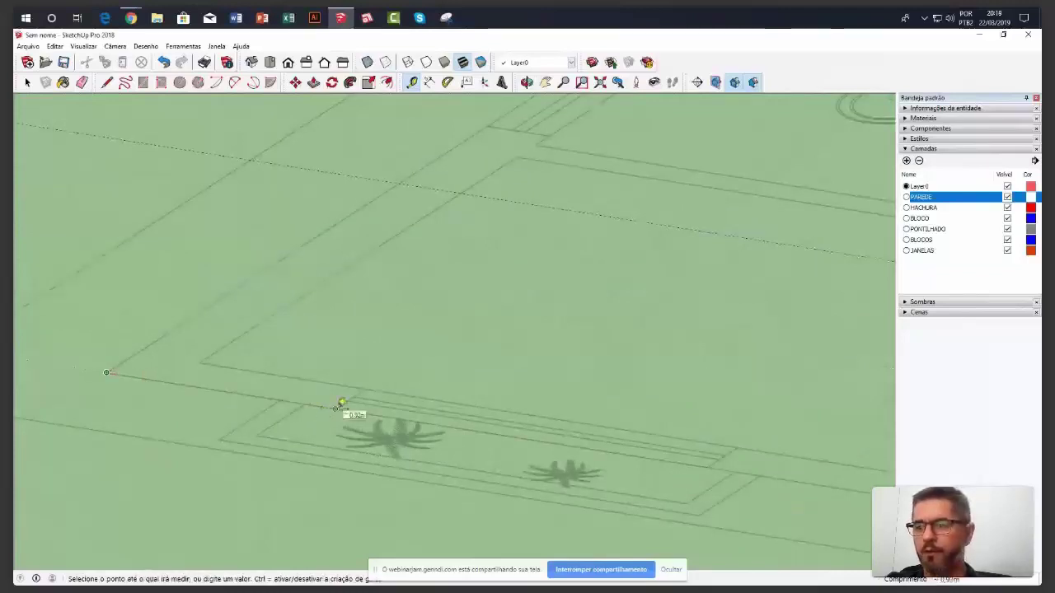
scroll(342, 404, down, 2)
key(Escape)
Place two vertical guides for the other window on the front face: one 0.92 m from the far corner edge and another 1.20 m beyond it
scroll(337, 408, down, 2)
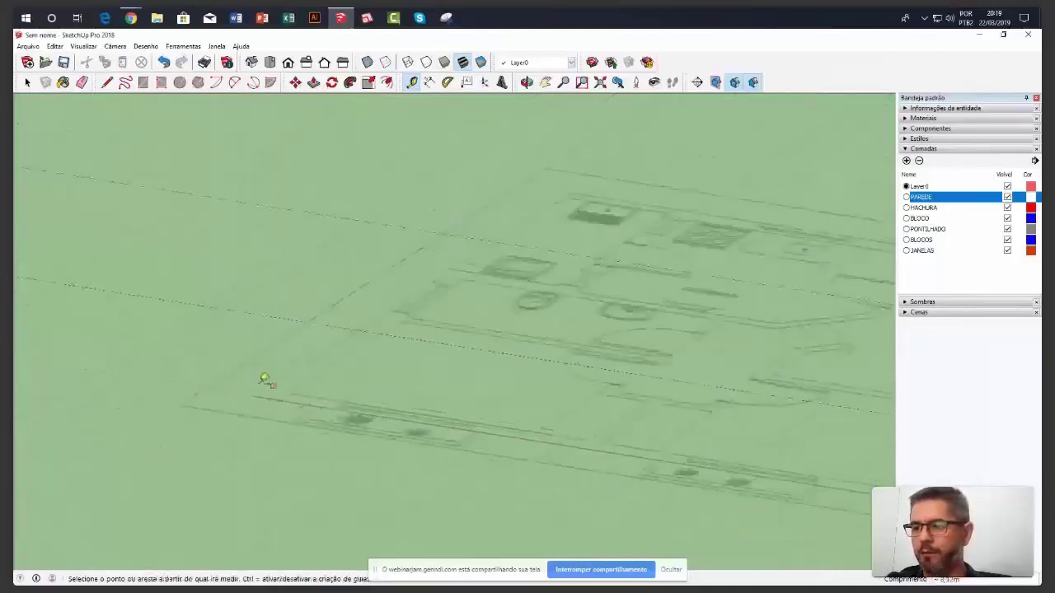
scroll(265, 382, down, 5)
scroll(497, 398, up, 2)
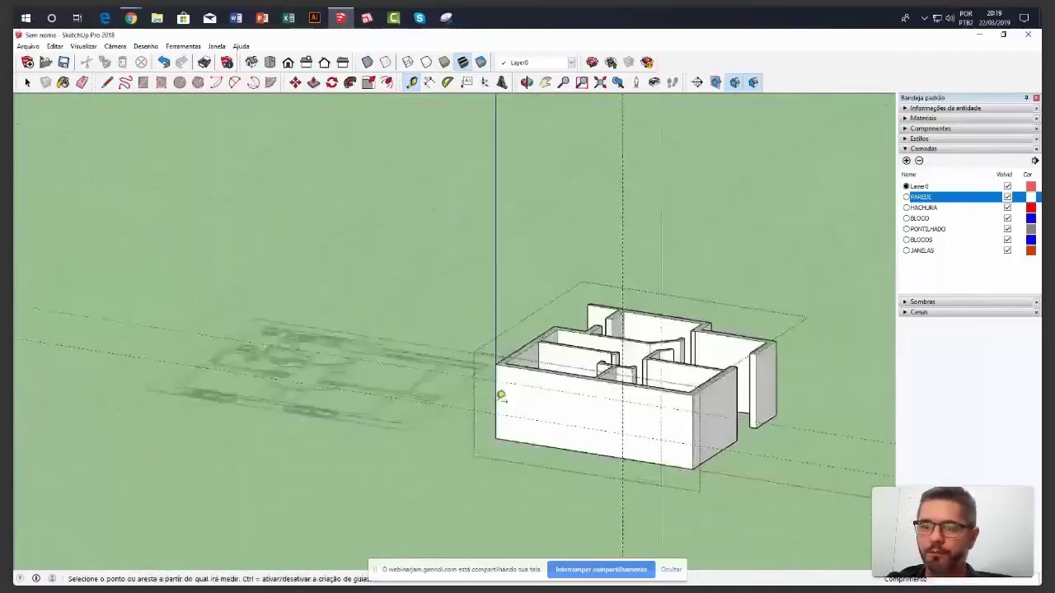
scroll(566, 363, up, 3)
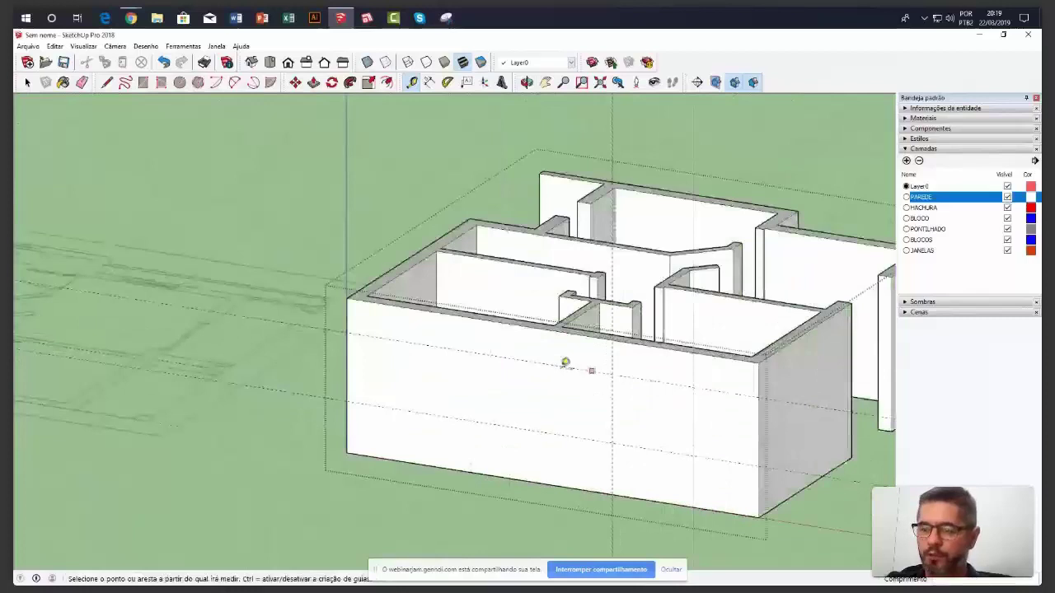
click(347, 352)
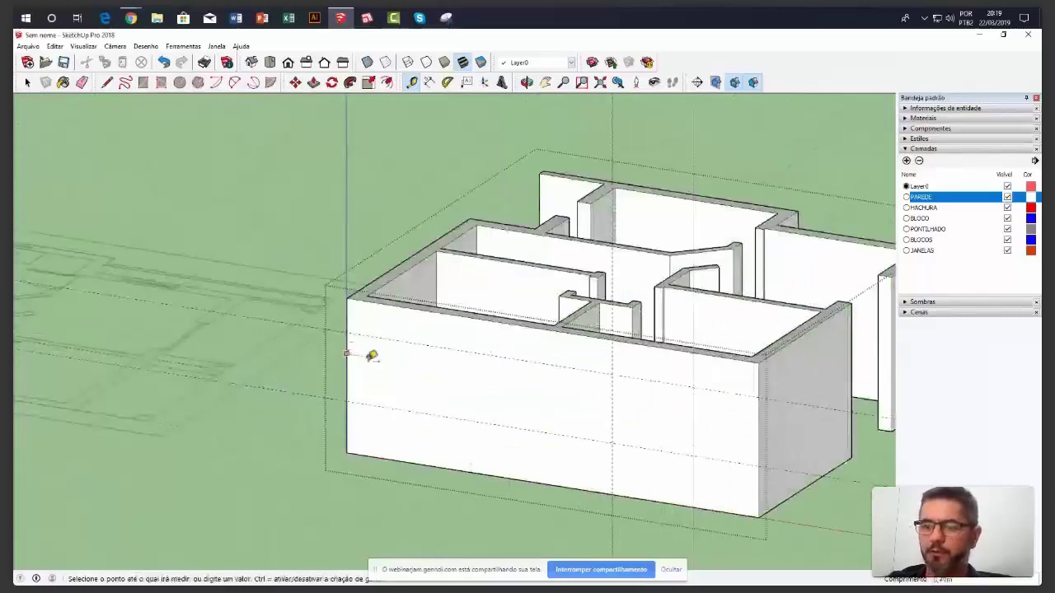
click(375, 355)
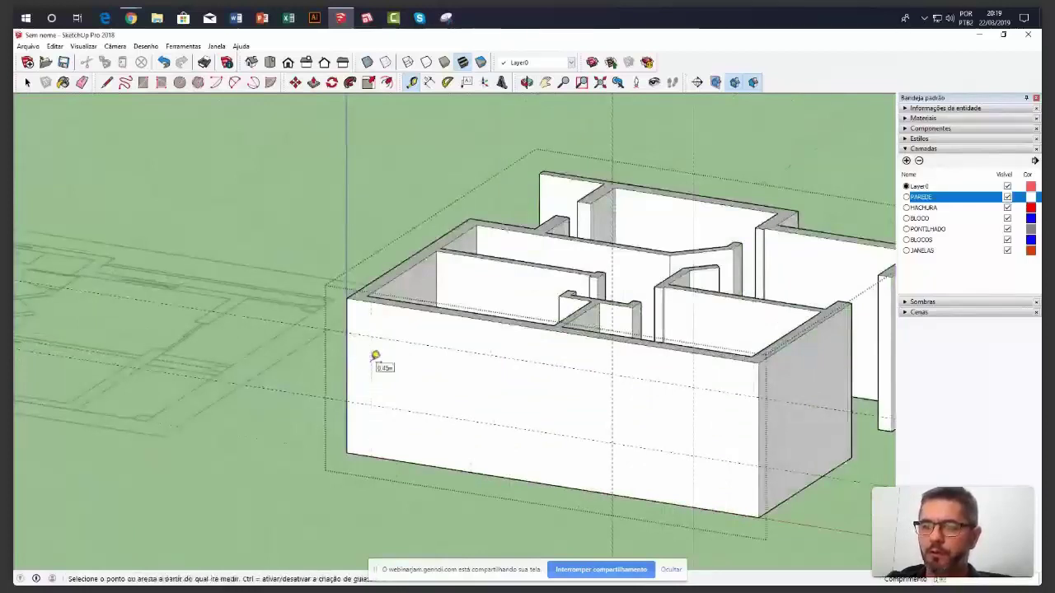
click(395, 368)
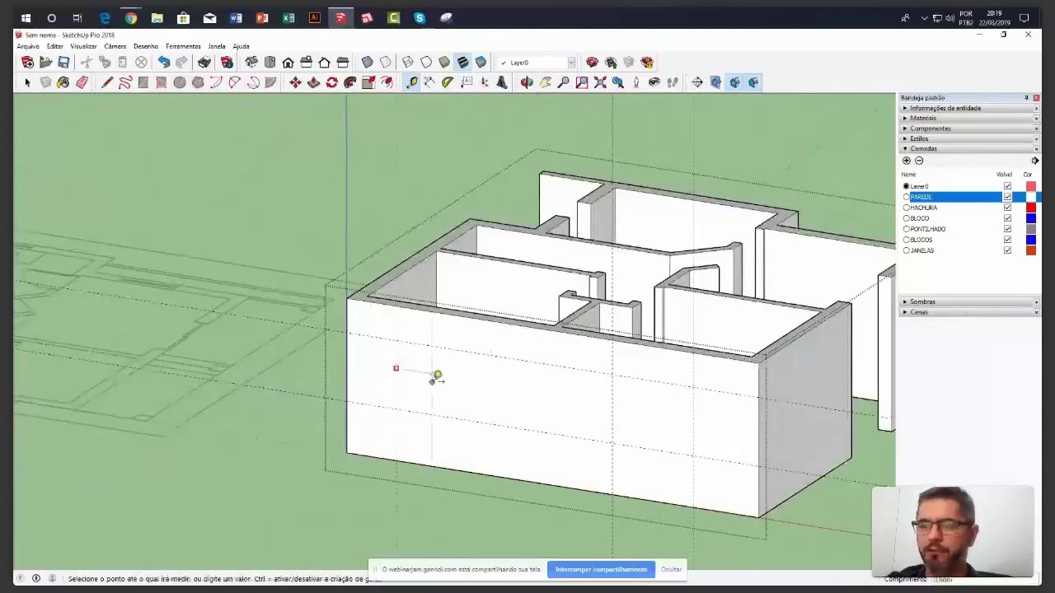
text(1,2)
key(Return)
click(31, 89)
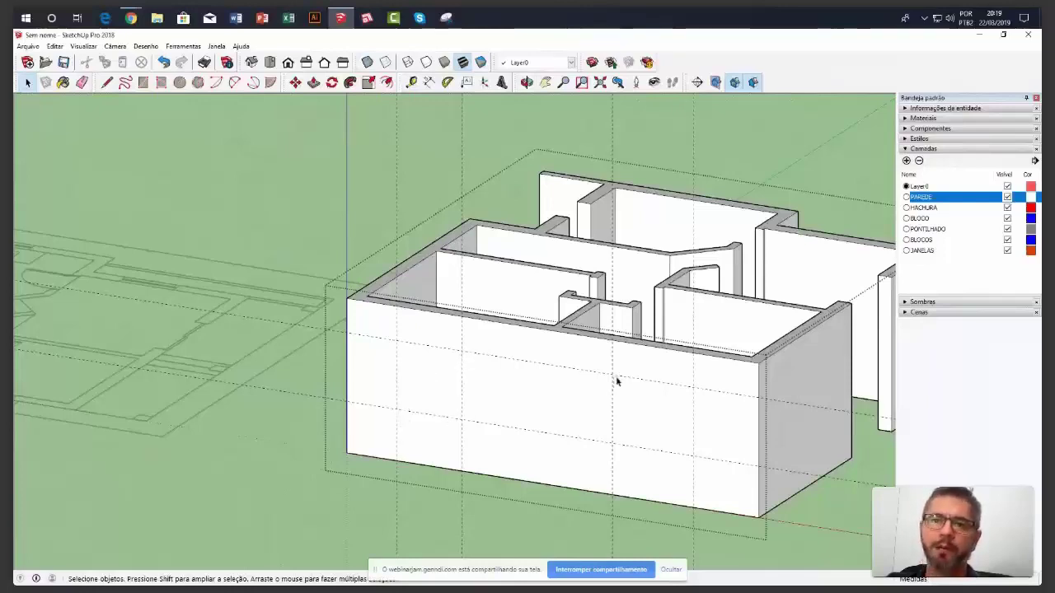
Draw two window rectangles on the front face between the guide intersections, one 1.20 × 1.20 m and one 1.50 × 1.20 m
click(143, 82)
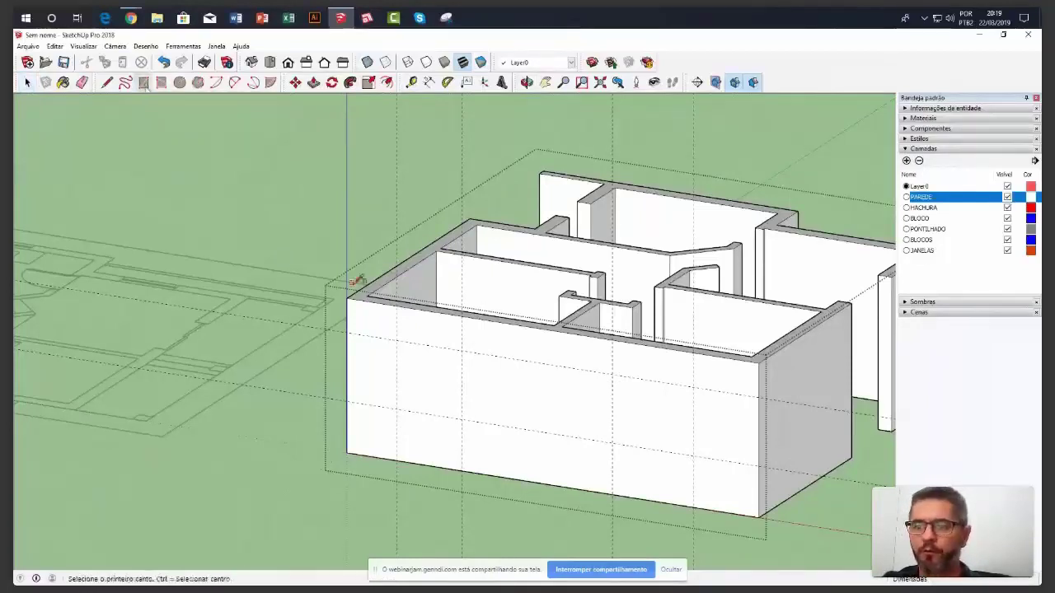
click(401, 405)
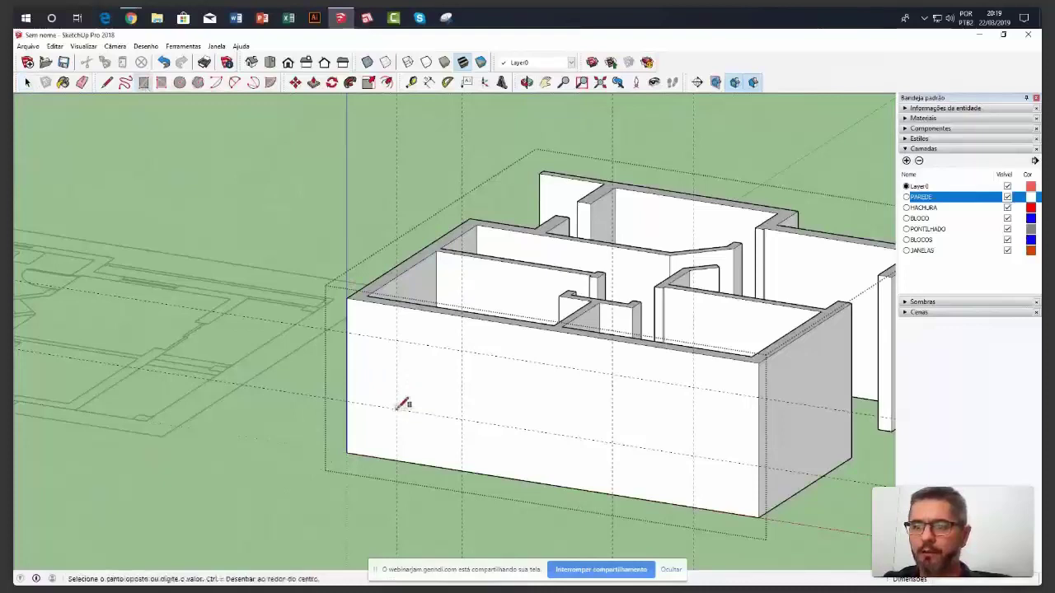
click(462, 349)
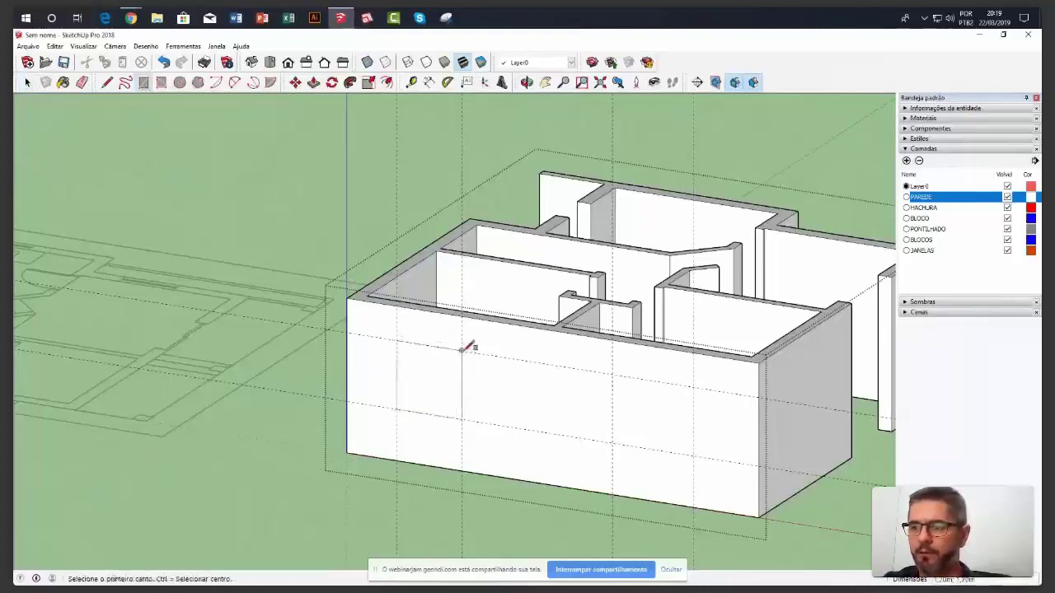
click(613, 442)
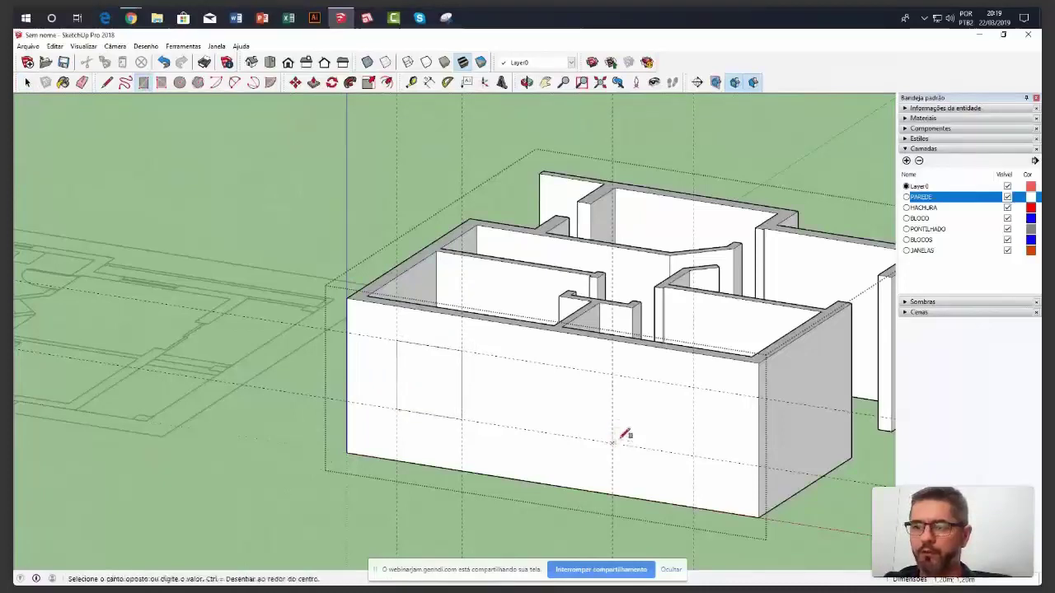
click(695, 386)
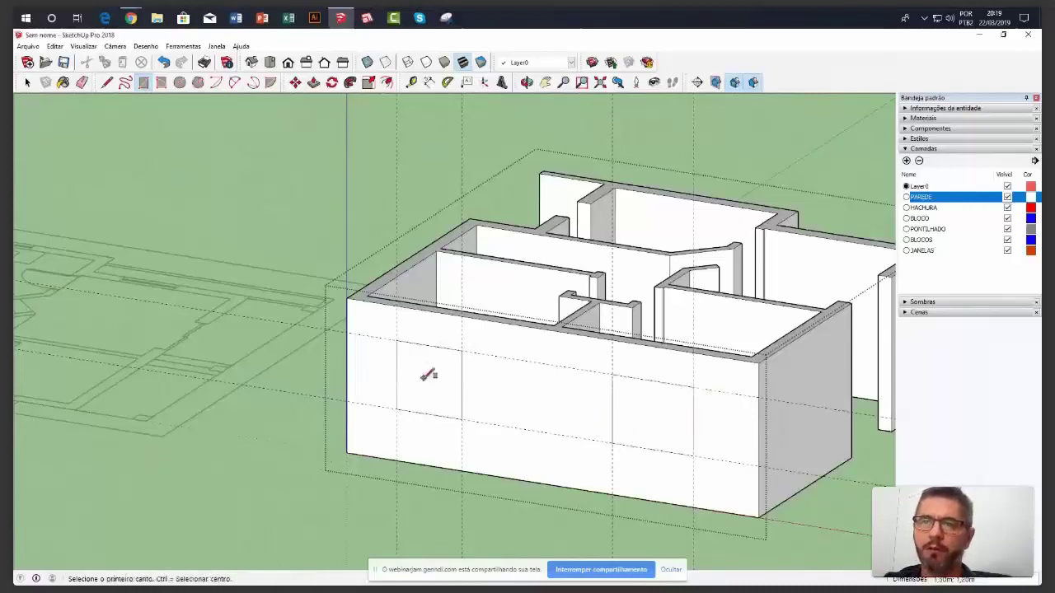
Push the 1.20 m wide window rectangle 0.25 m through to the wall's inner edge to cut the opening
click(313, 83)
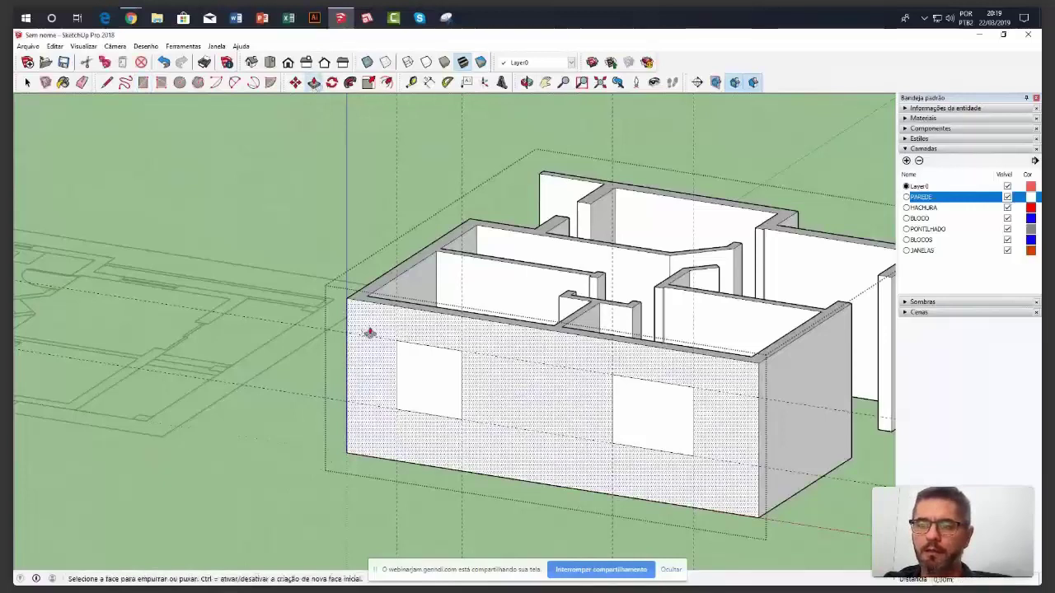
click(430, 375)
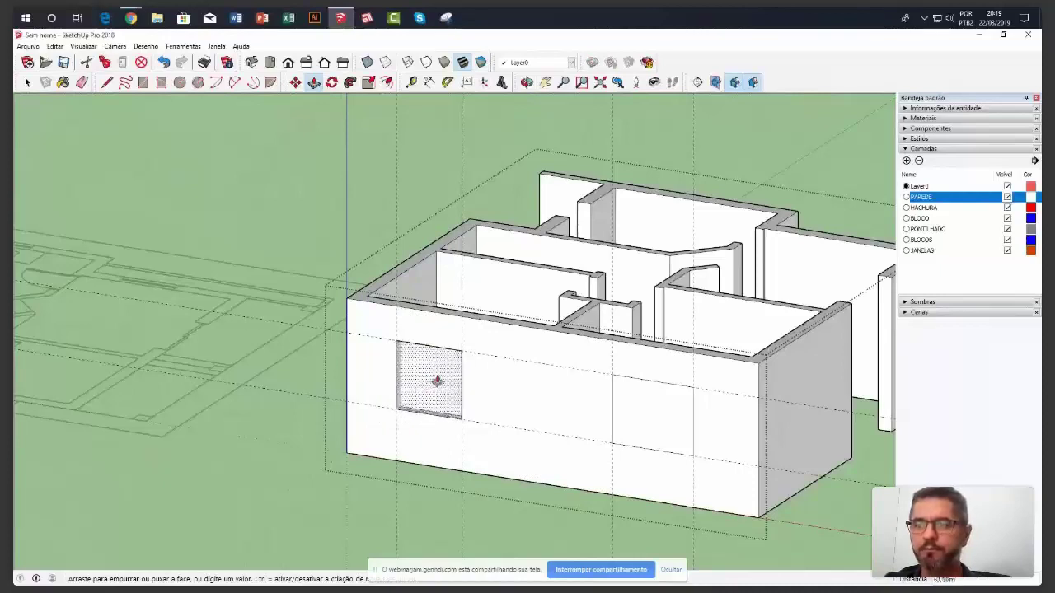
scroll(438, 381, up, 2)
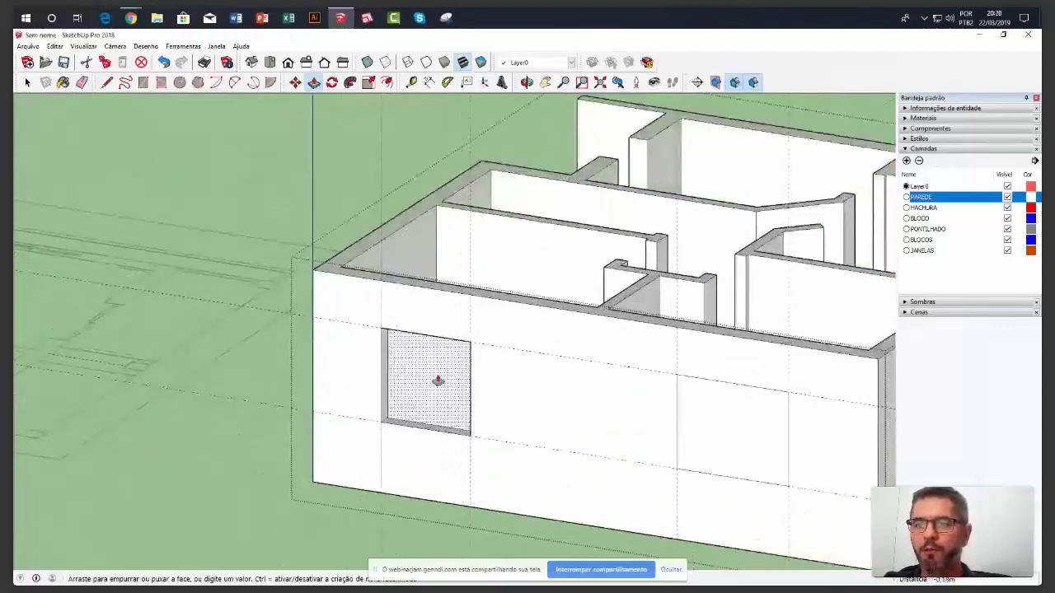
scroll(437, 380, up, 3)
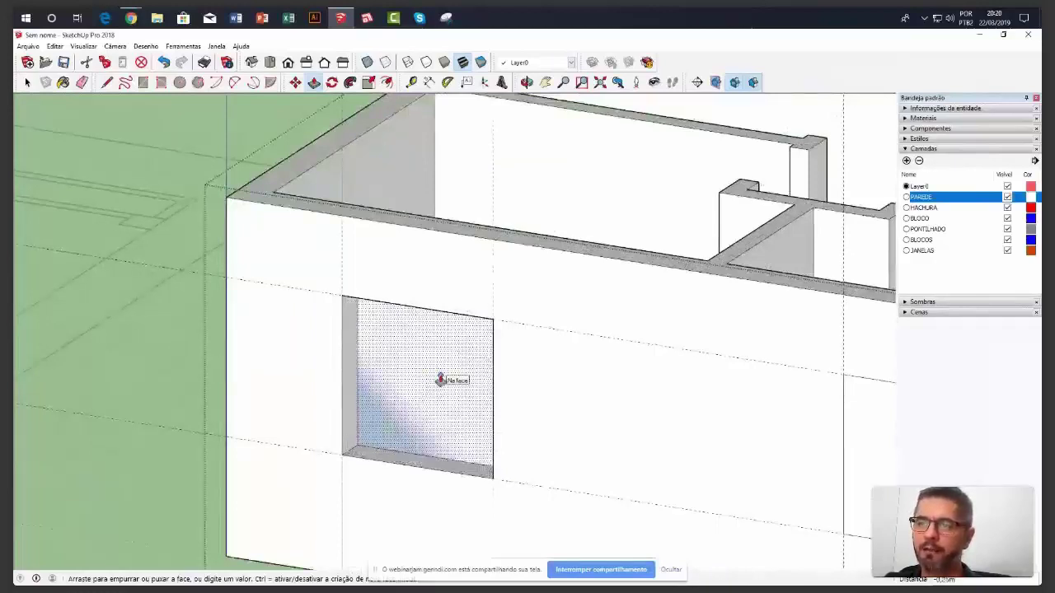
click(441, 379)
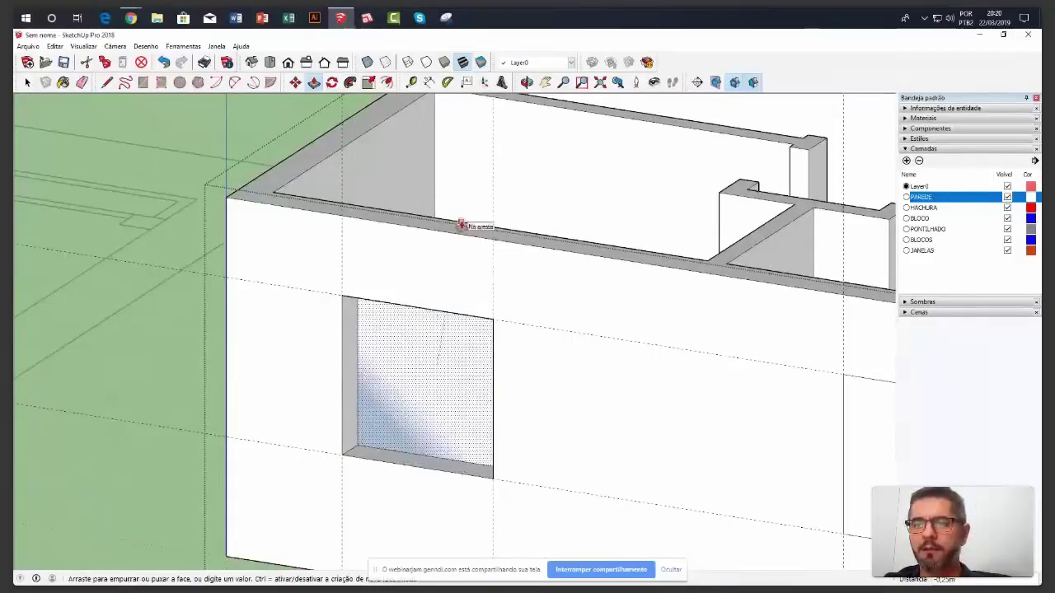
click(462, 224)
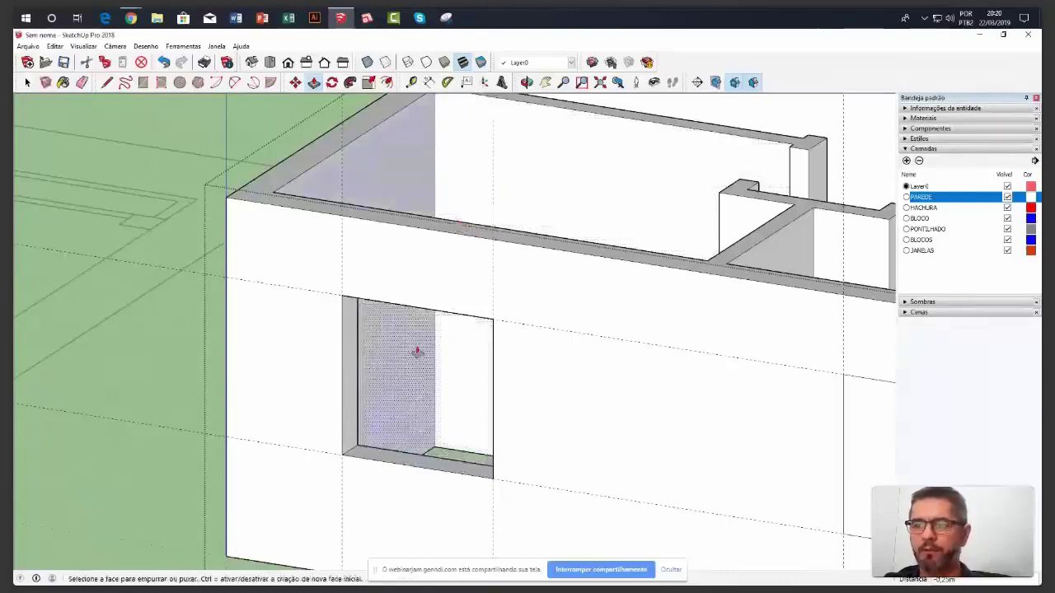
Push the 1.50 m wide window rectangle 0.25 m through to the wall's inner edge to open it
middle_drag(416, 351, 595, 349)
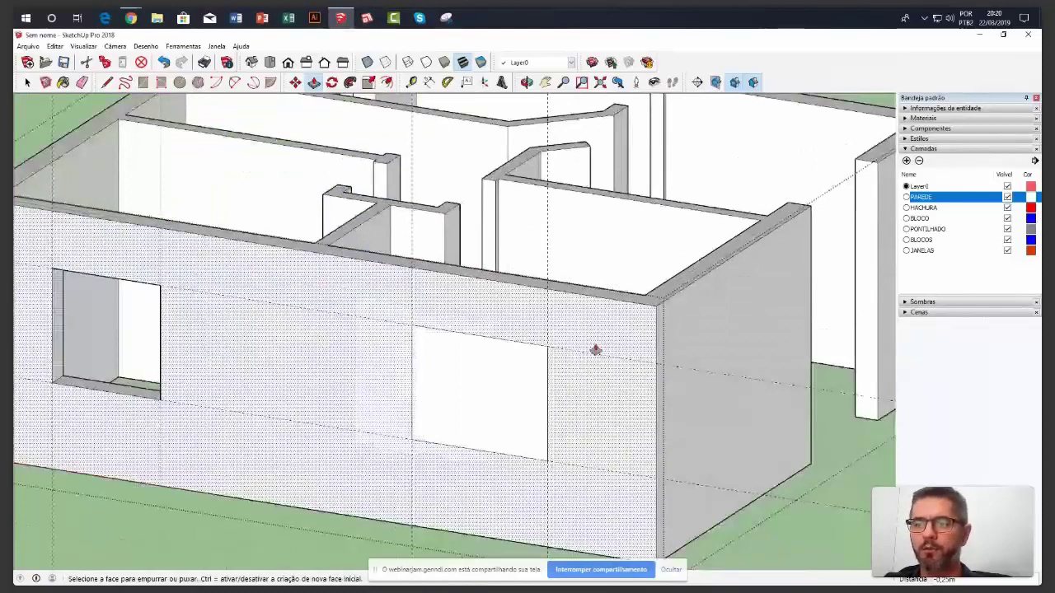
scroll(595, 349, up, 4)
click(459, 395)
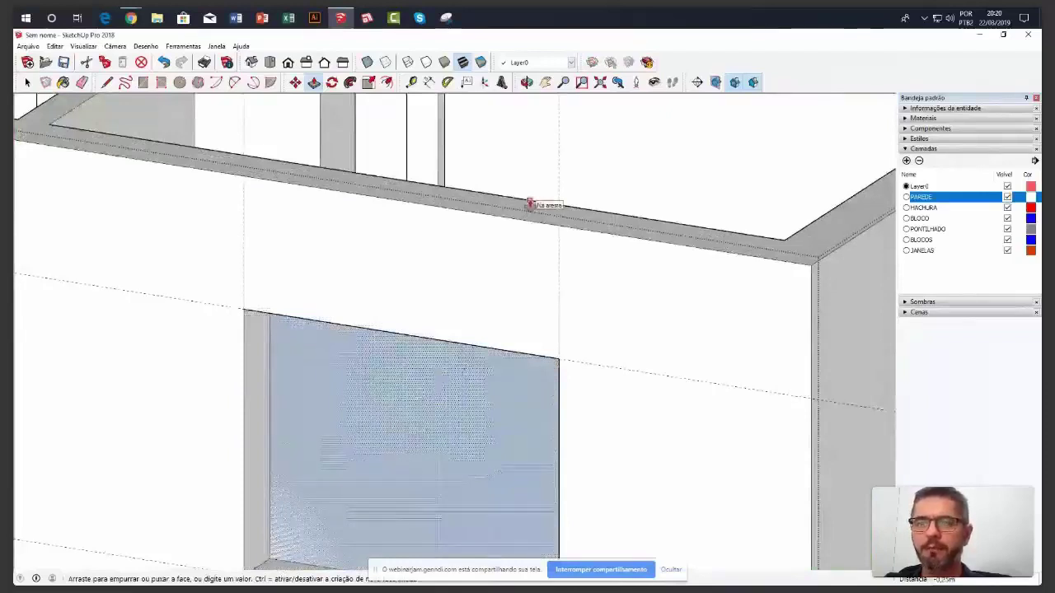
click(530, 205)
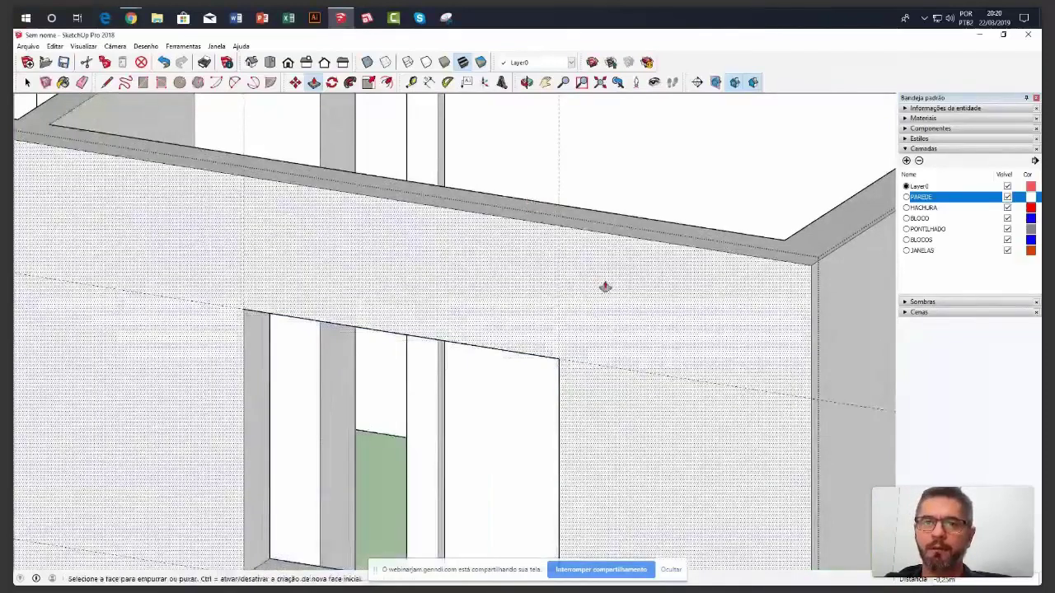
scroll(605, 287, down, 5)
click(28, 83)
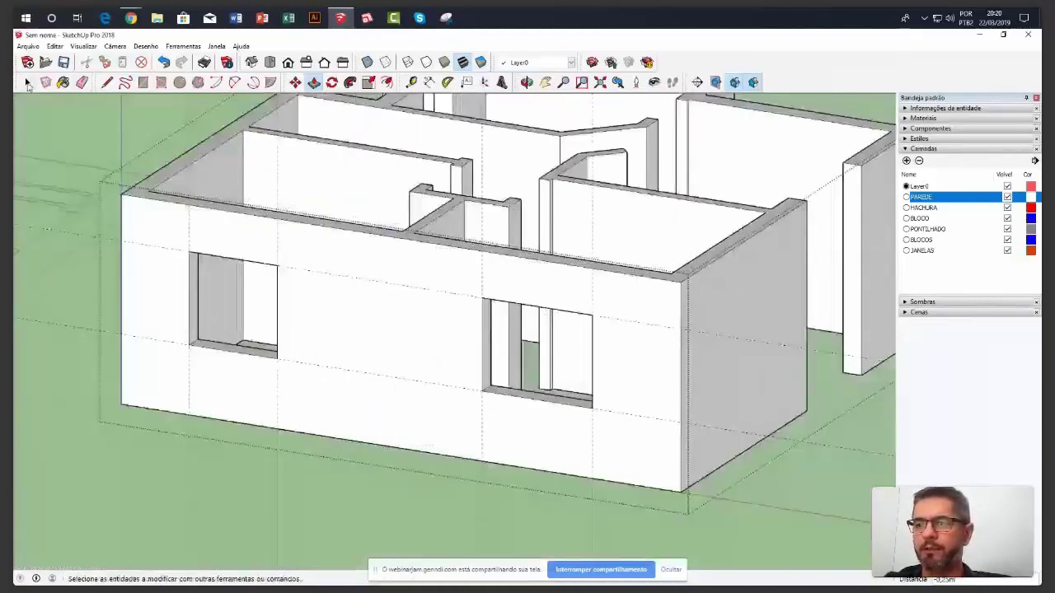
Delete all guides from the model and close the wall group
scroll(536, 424, down, 2)
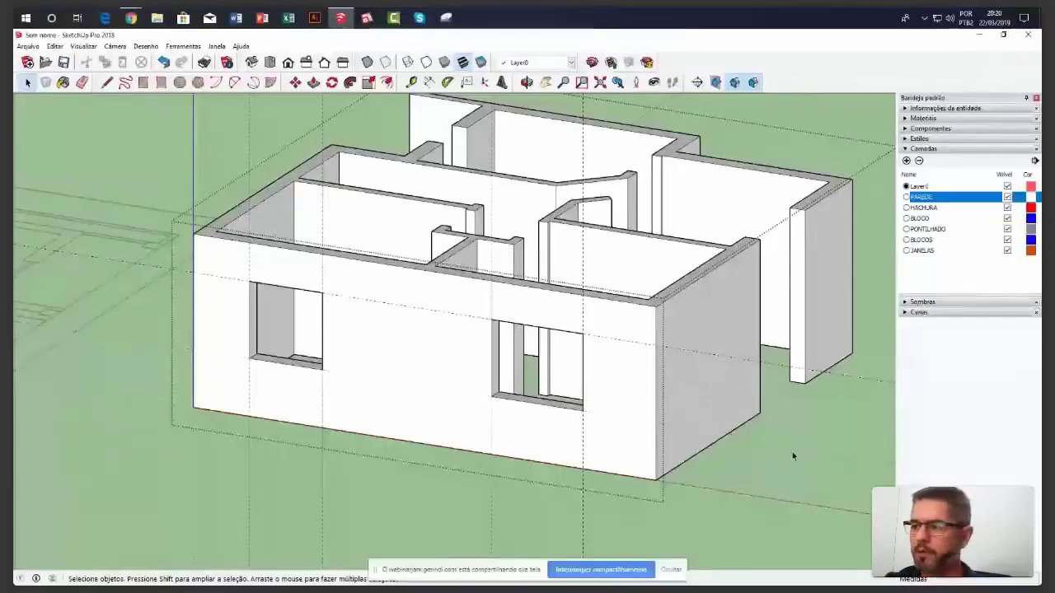
key(e)
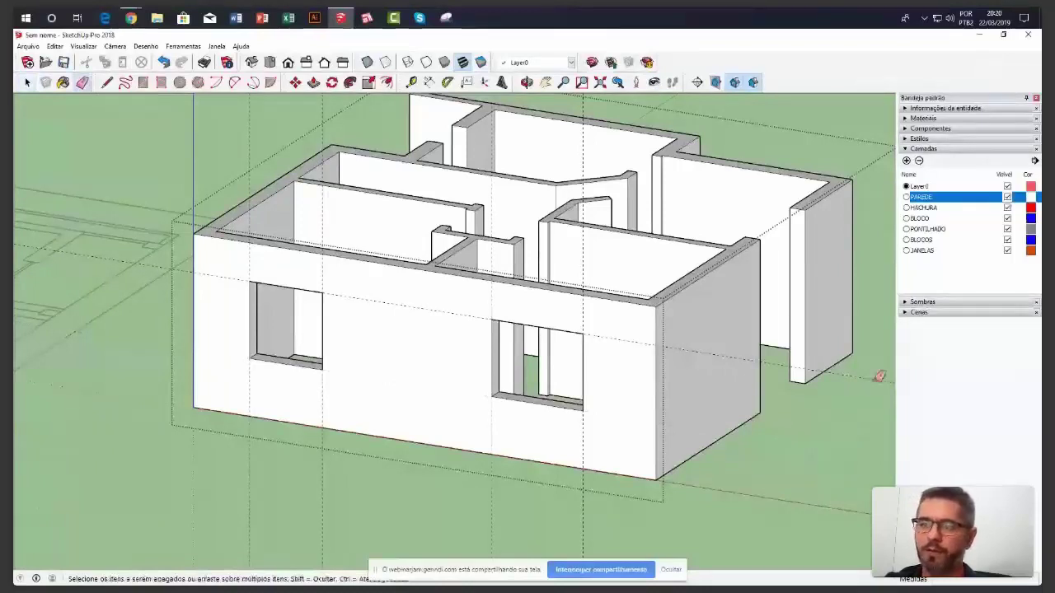
key(space)
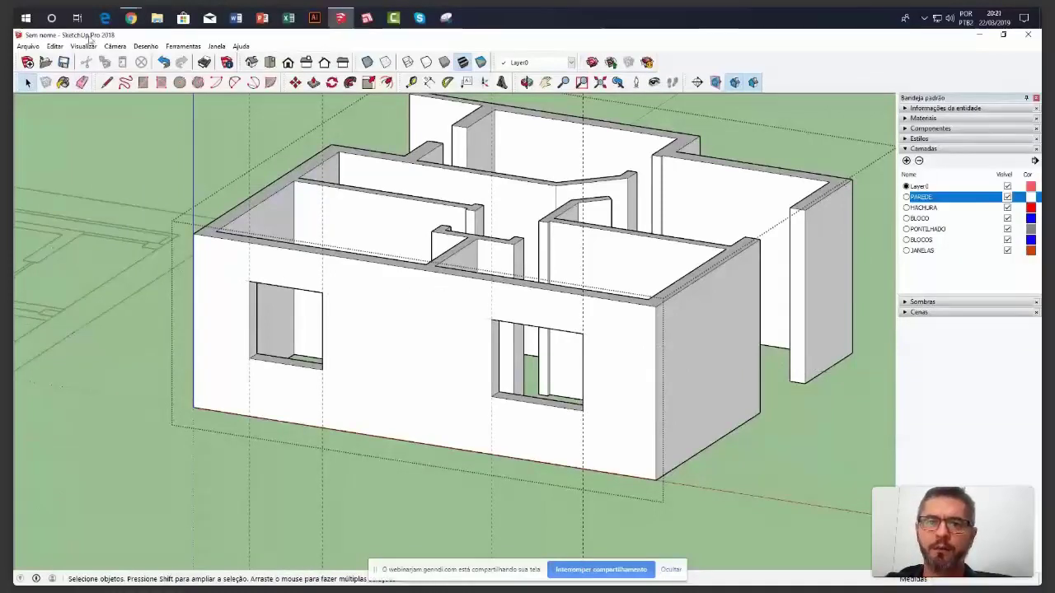
click(55, 46)
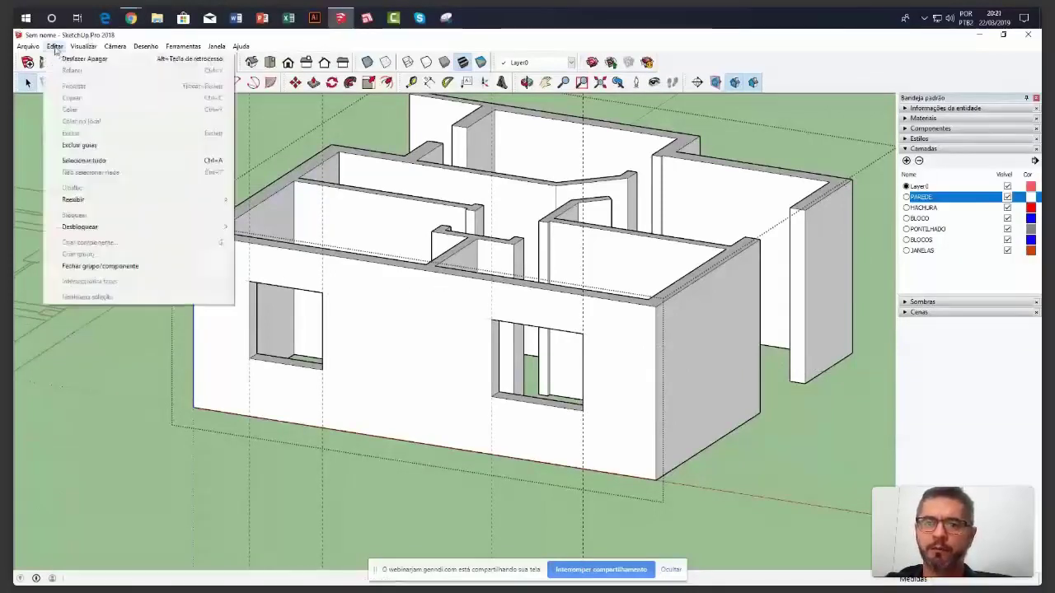
click(95, 146)
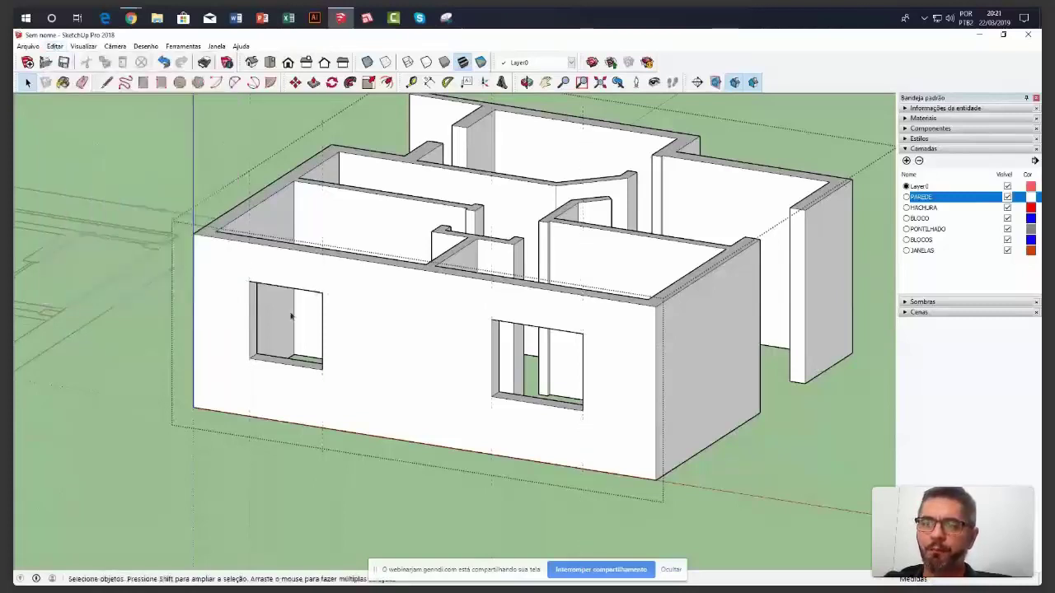
scroll(290, 315, down, 2)
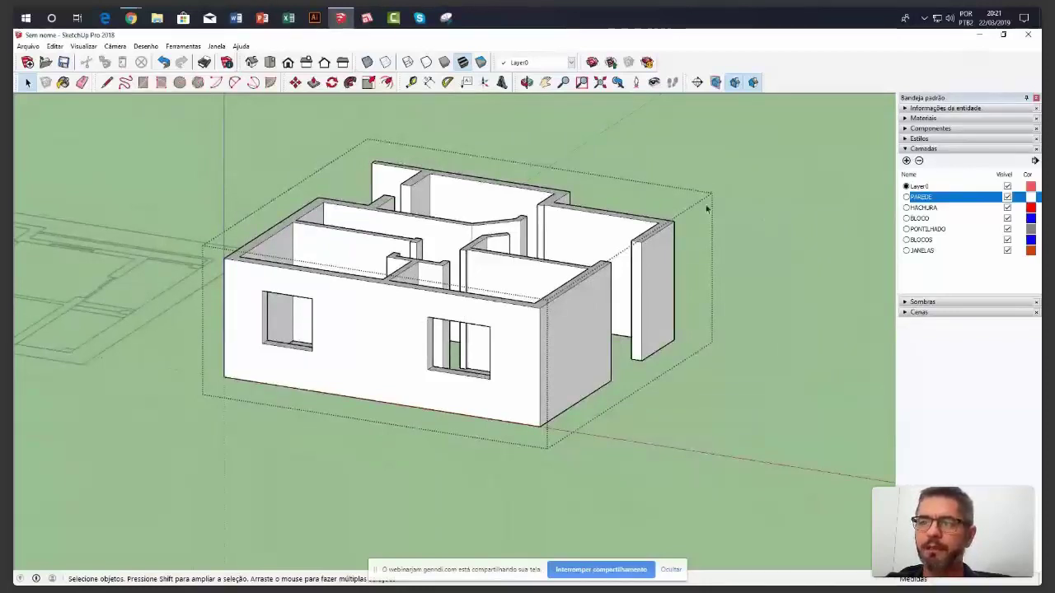
click(759, 217)
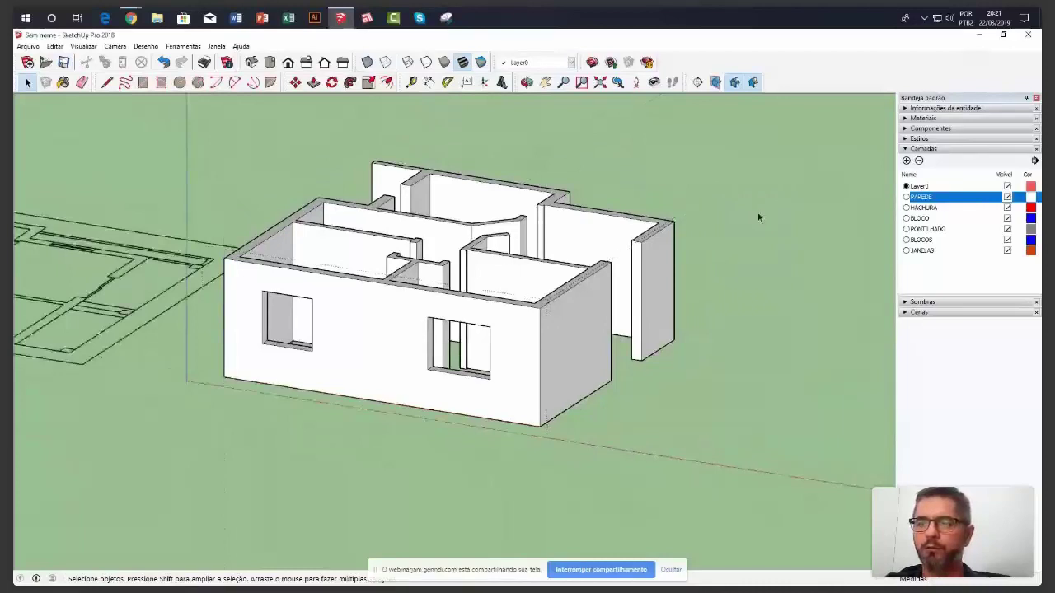
scroll(437, 192, up, 2)
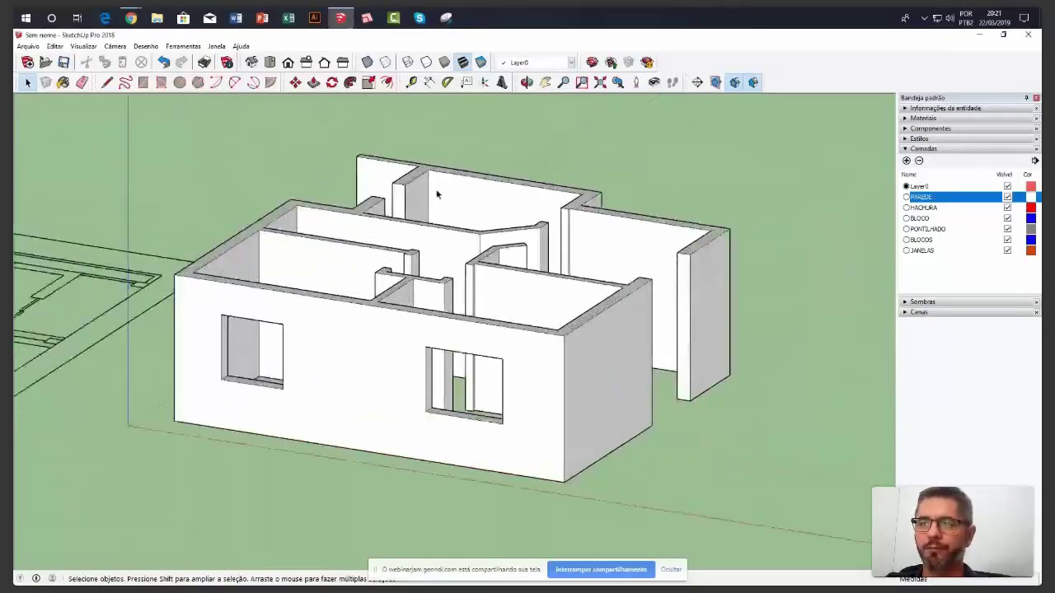
scroll(533, 300, up, 1)
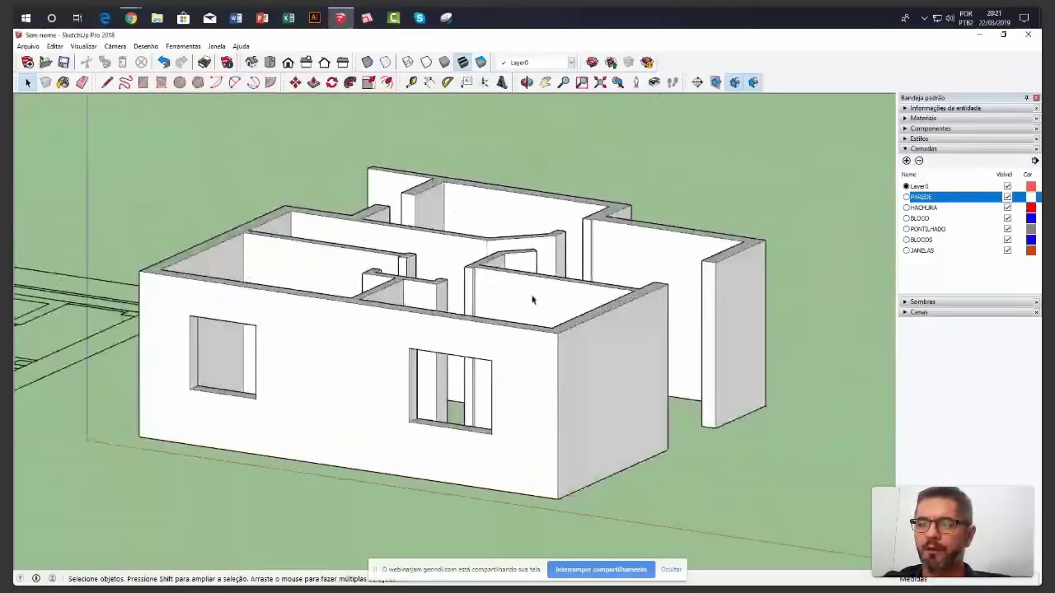
middle_drag(532, 300, 558, 346)
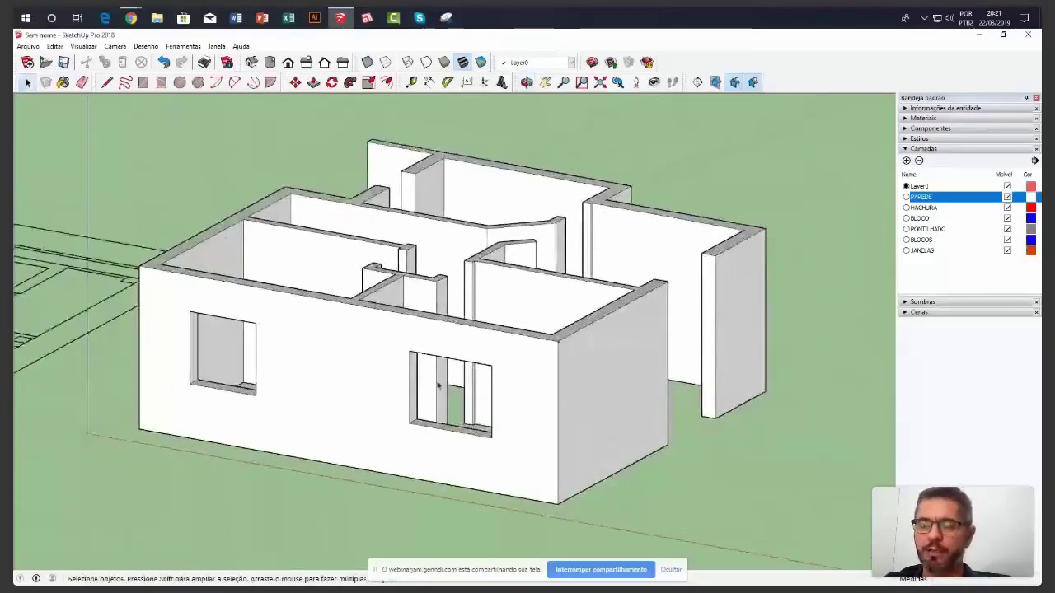
middle_drag(438, 385, 418, 405)
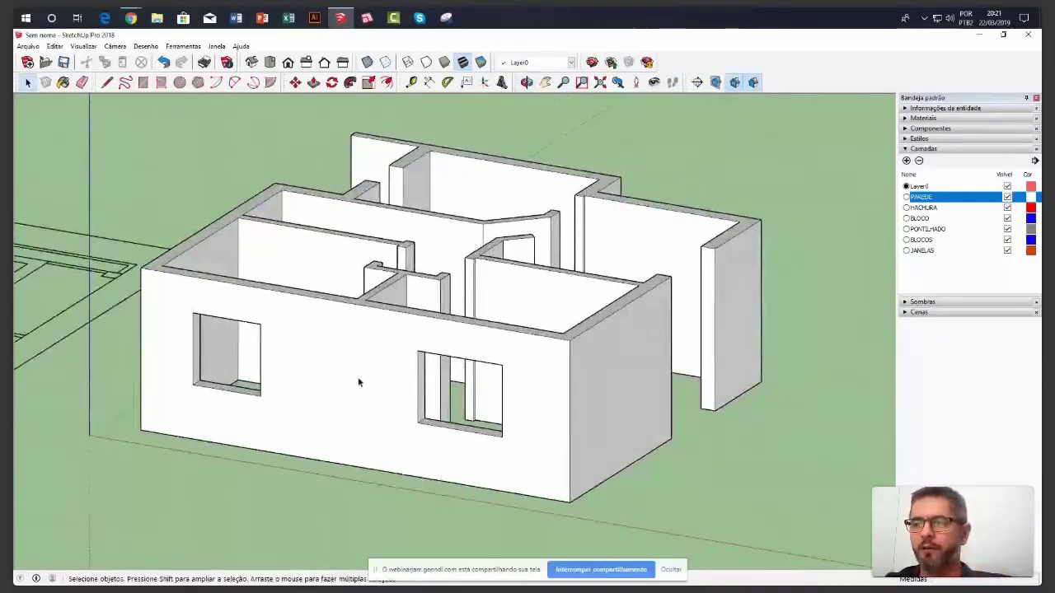
middle_drag(427, 401, 625, 411)
Open the wall group and place a guide parallel to and below the top edge of the side wall beside the door gap
double_click(574, 381)
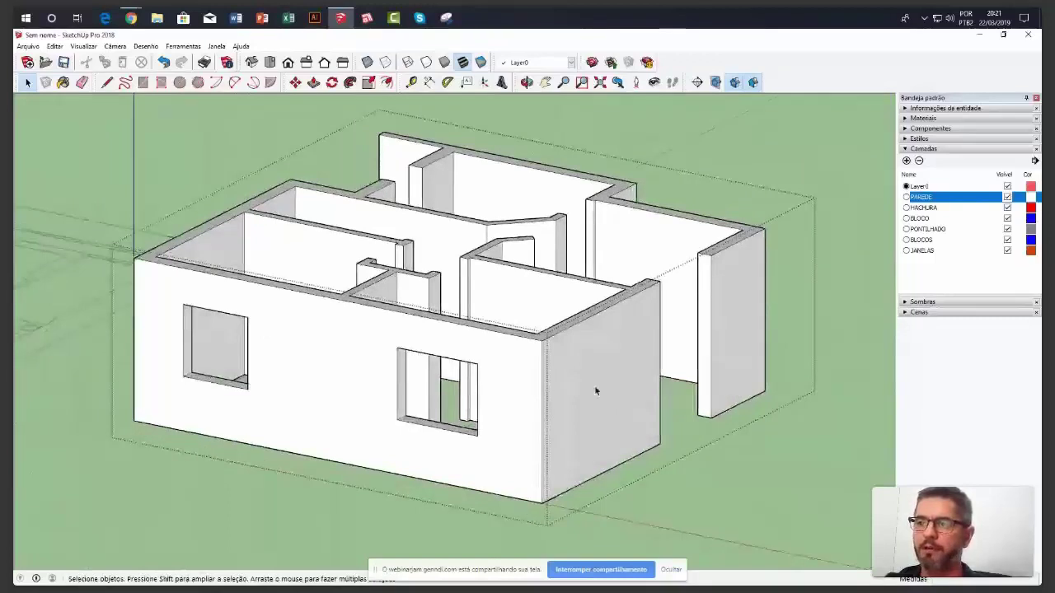
scroll(775, 244, up, 3)
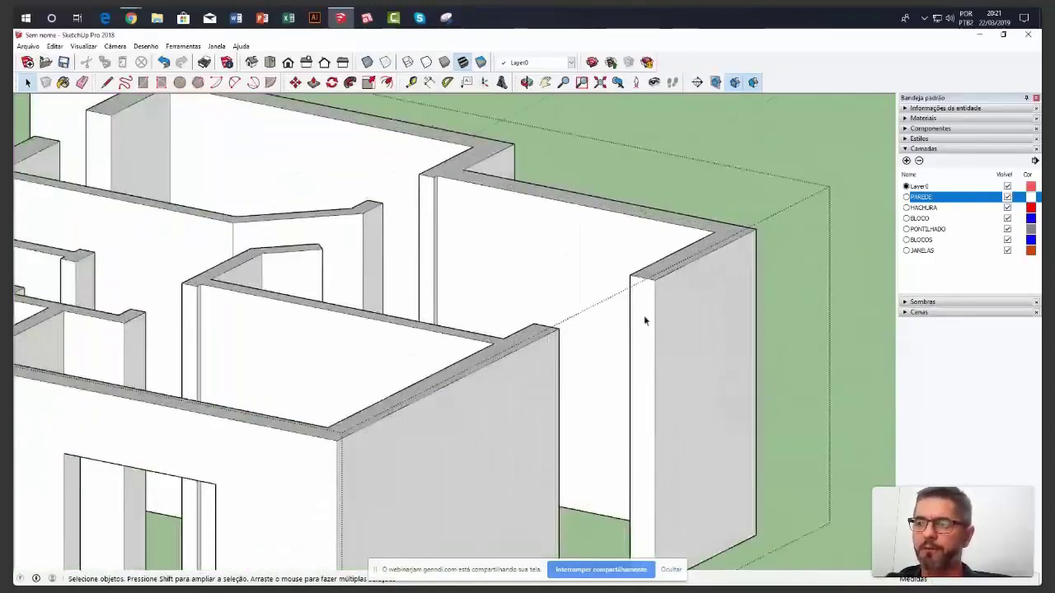
scroll(645, 321, down, 2)
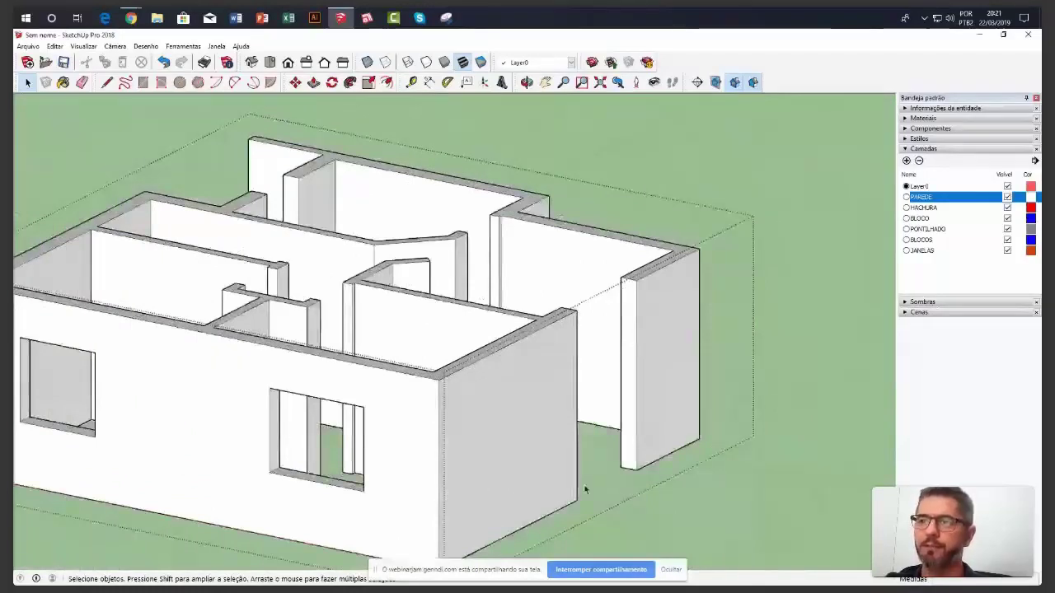
scroll(635, 272, up, 2)
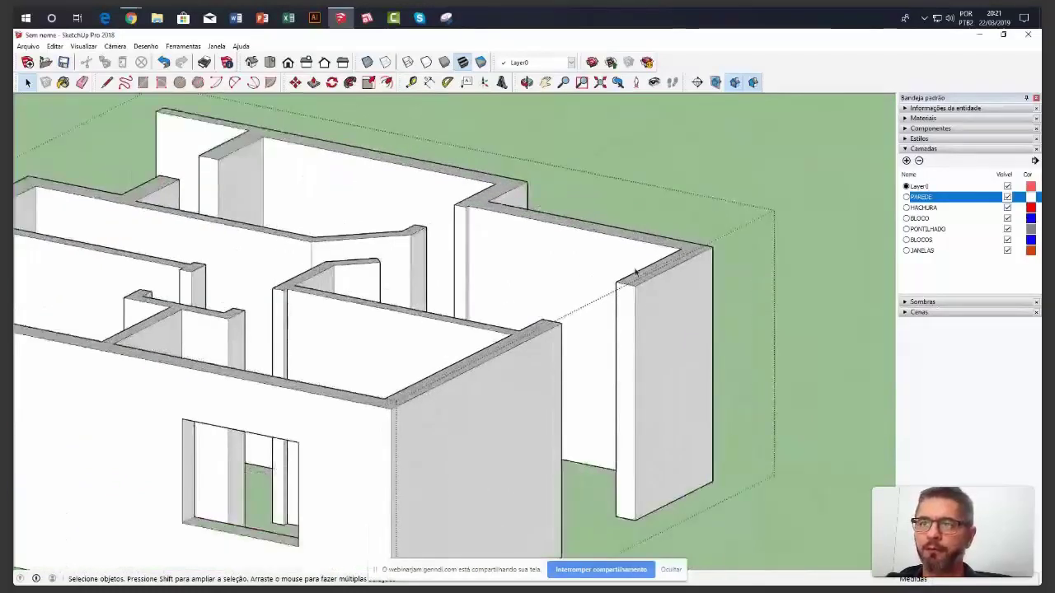
scroll(635, 272, up, 1)
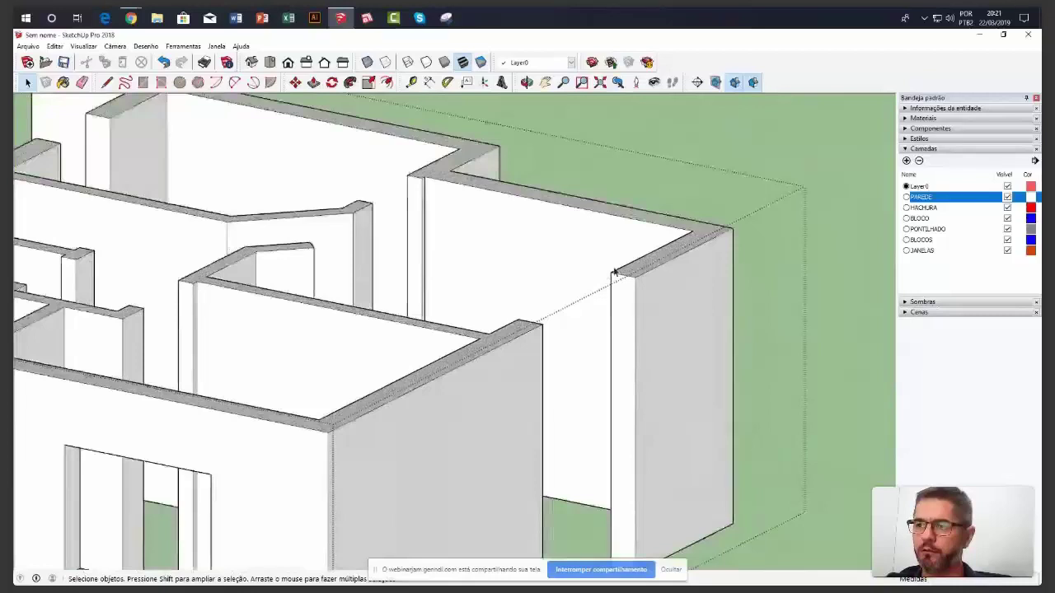
click(412, 83)
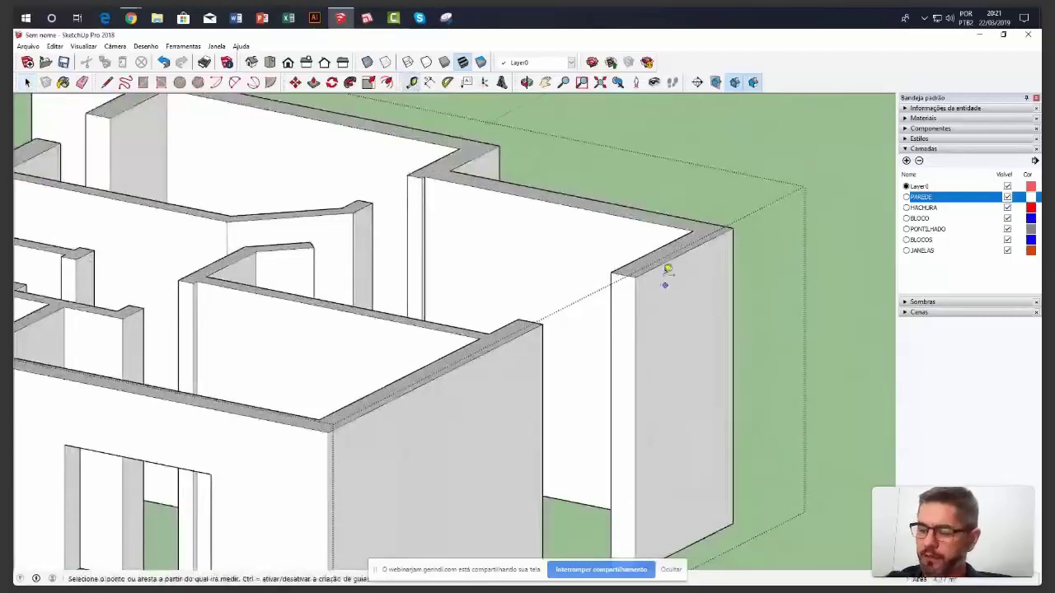
click(661, 264)
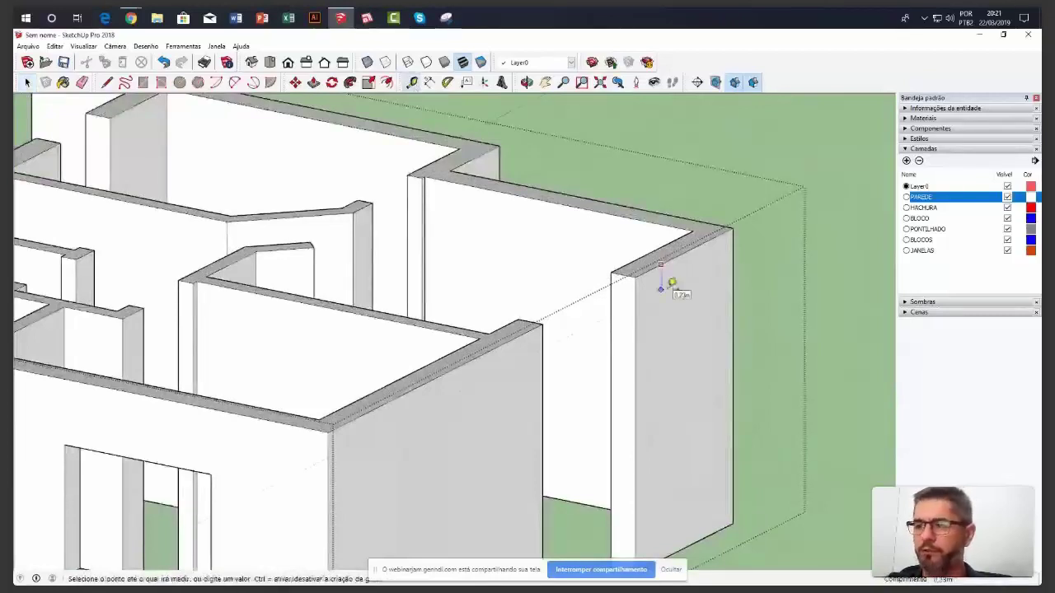
text(0,15)
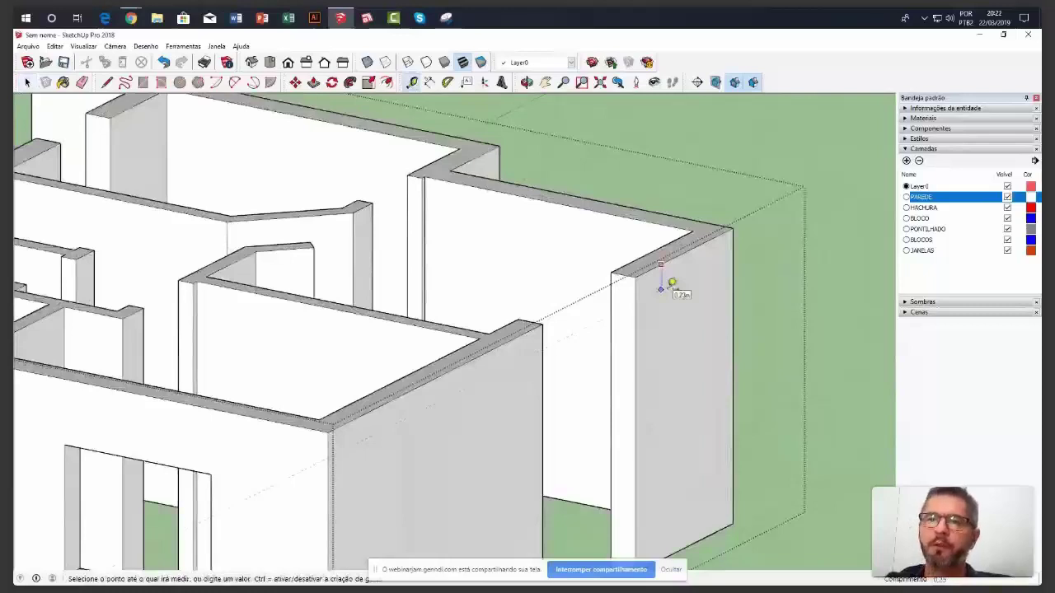
key(Return)
Draw a lintel rectangle across the 1.50 m door gap, from the wall's top corner down to the guide
key(r)
click(636, 274)
click(551, 348)
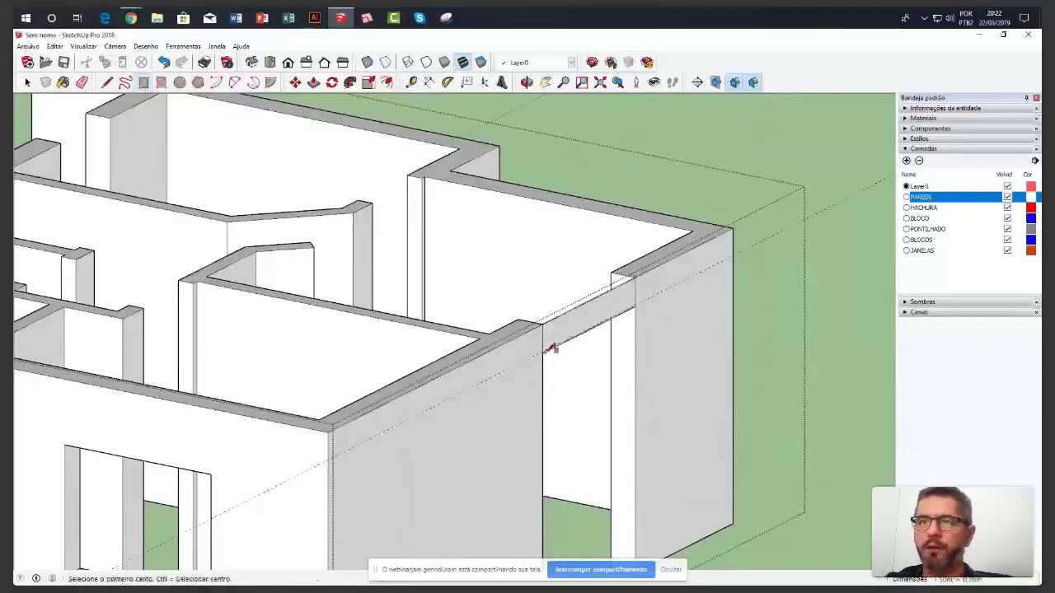
Extrude the lintel rectangle 0.25 m to the inner edge of the wall with Push/Pull
click(313, 83)
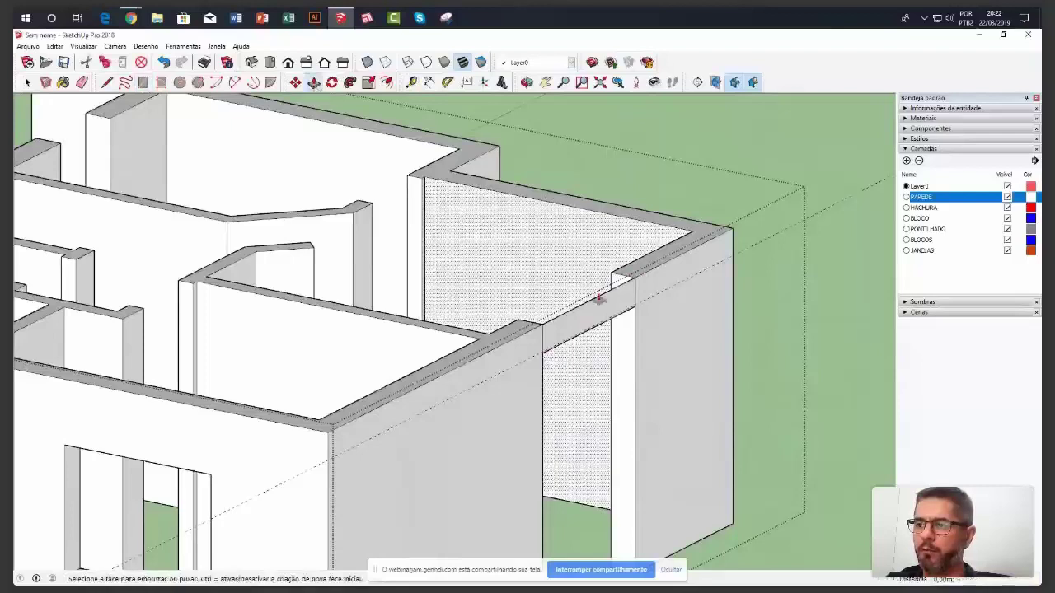
click(600, 299)
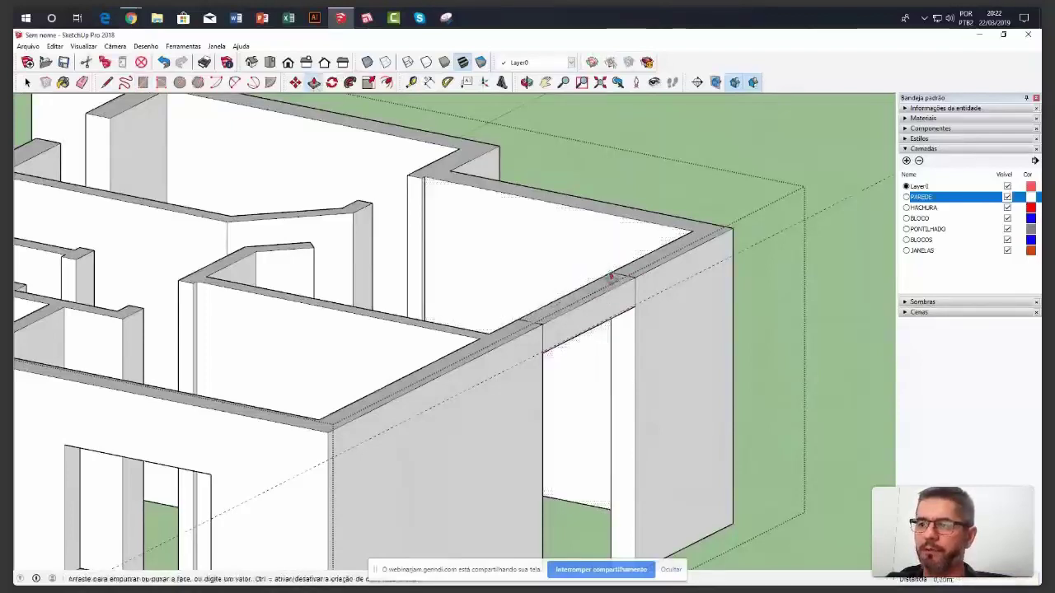
click(612, 278)
Erase the seam lines between the lintel and adjoining walls on the outer face, the top and the inner face
scroll(600, 303, up, 2)
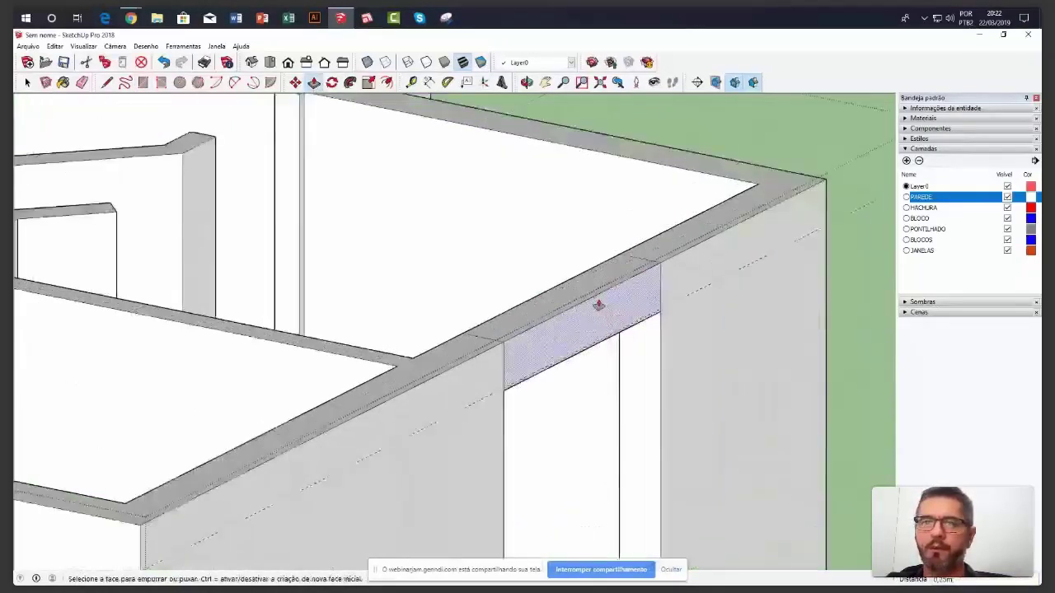
middle_drag(598, 305, 569, 320)
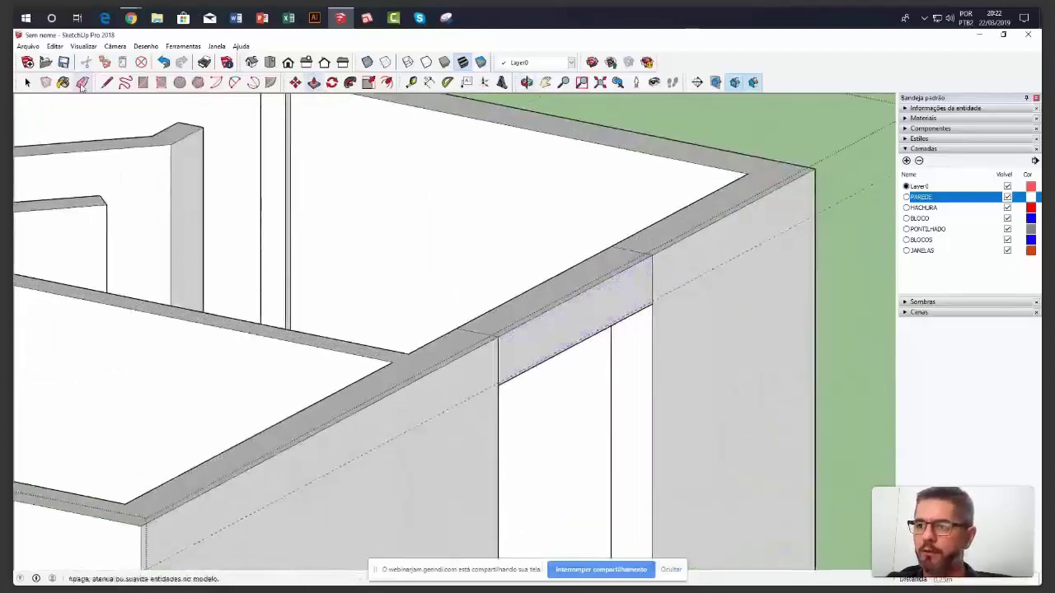
key(e)
click(500, 352)
click(483, 328)
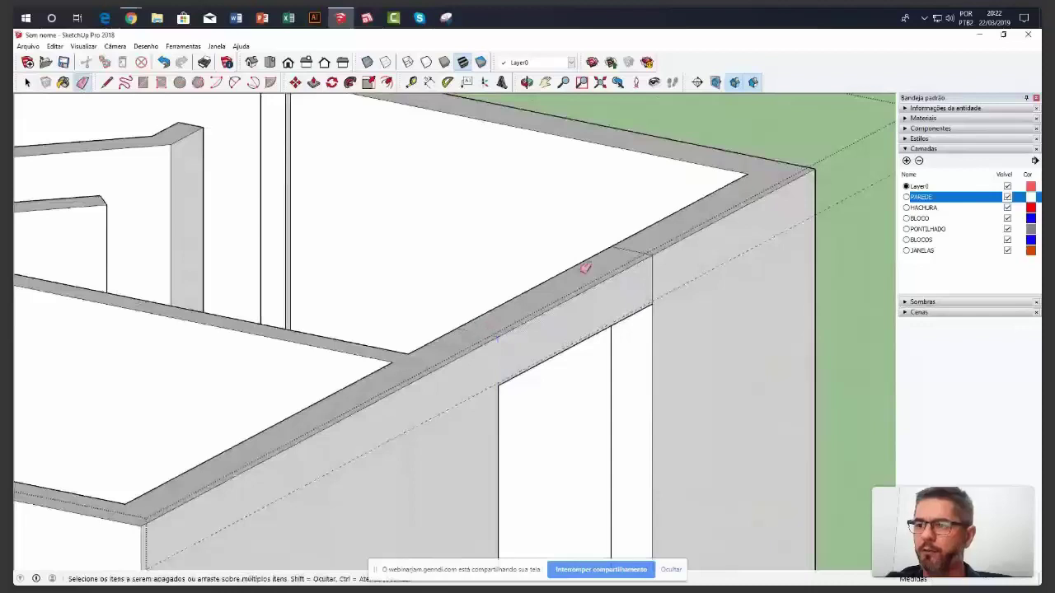
click(633, 247)
click(654, 278)
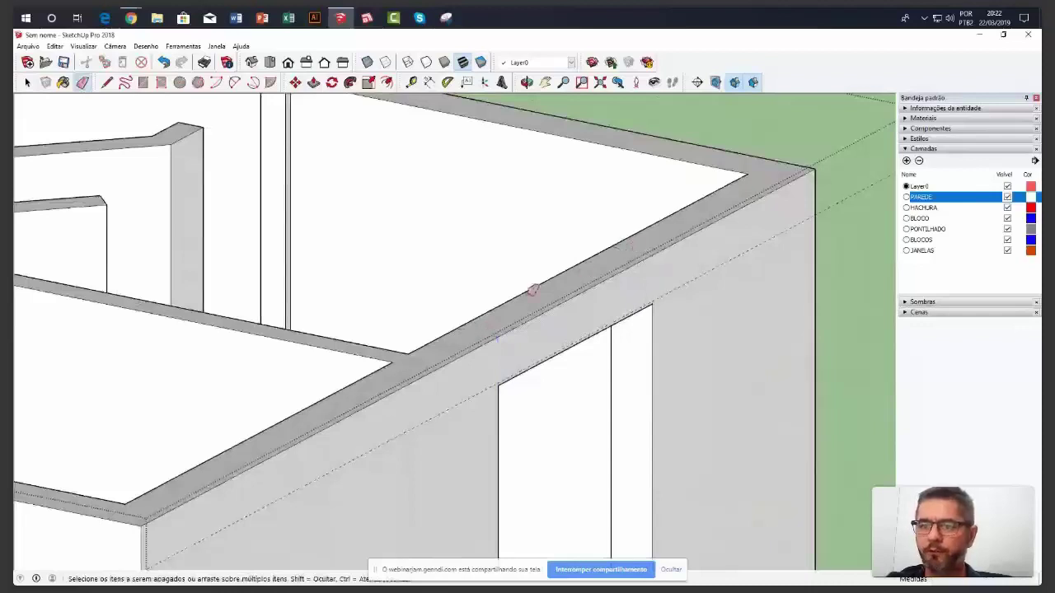
middle_drag(534, 291, 410, 365)
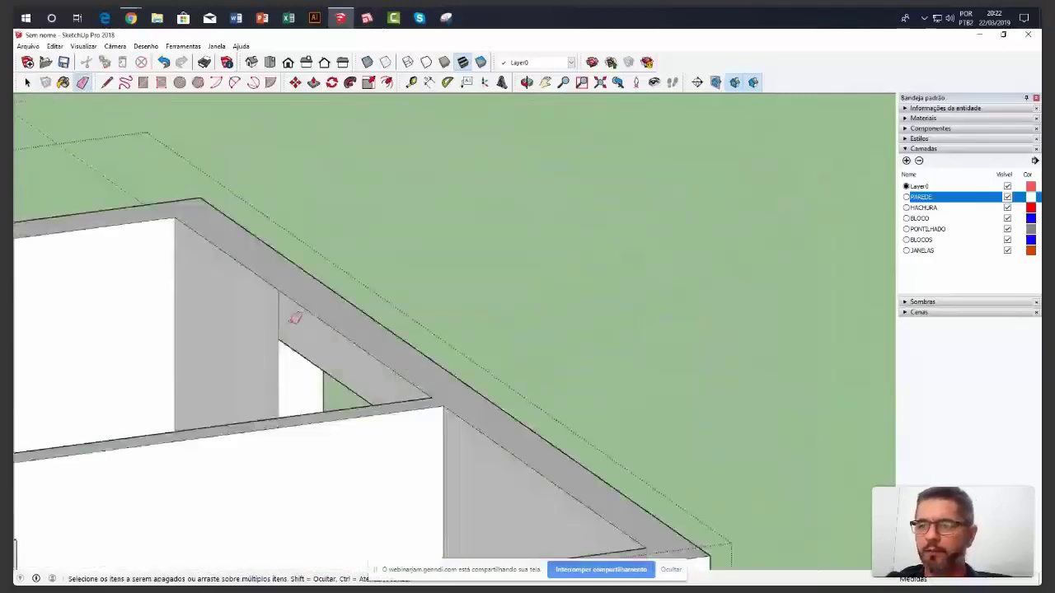
click(280, 301)
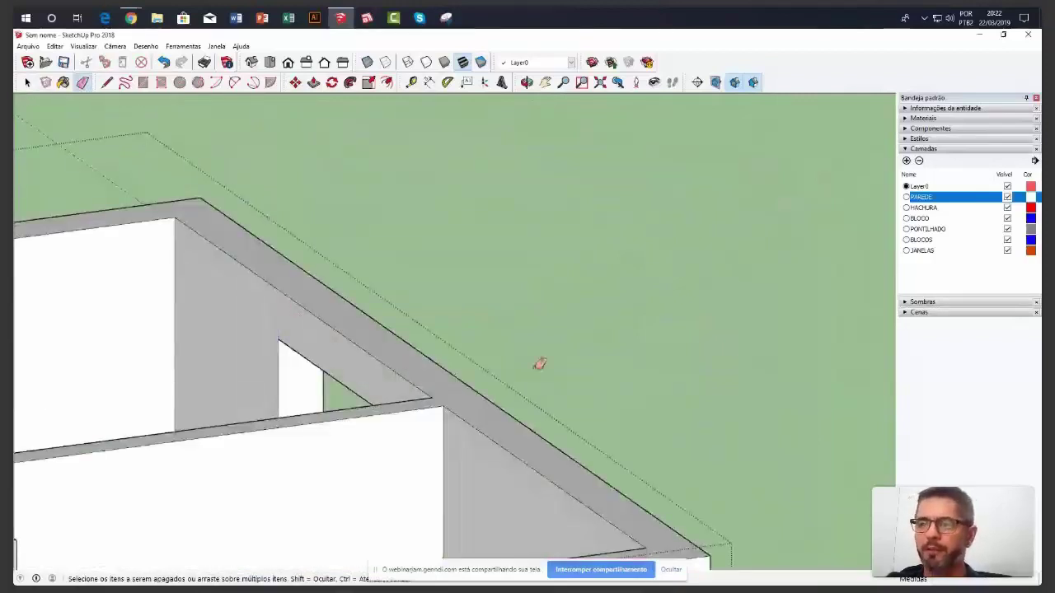
Leave the wall group and delete the 2D floor plan lying beside the 3D house model
middle_drag(539, 363, 568, 310)
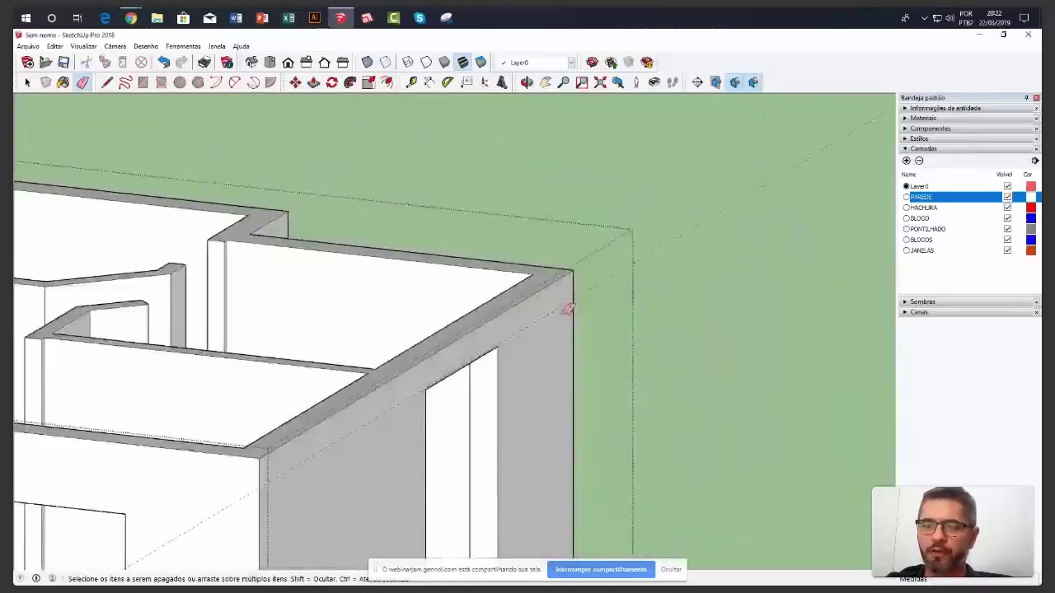
scroll(593, 302, down, 4)
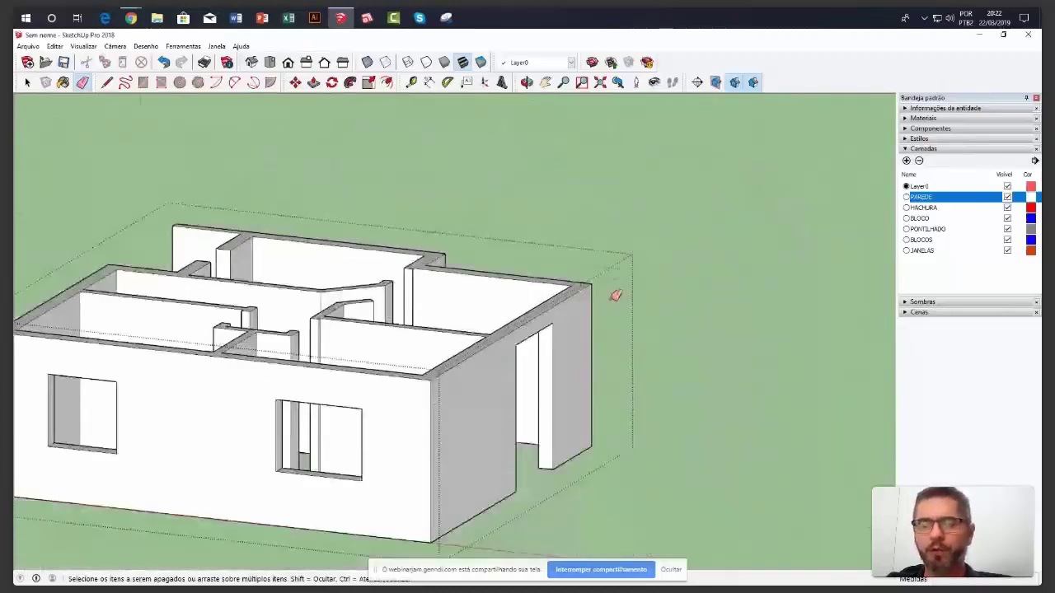
scroll(616, 295, down, 2)
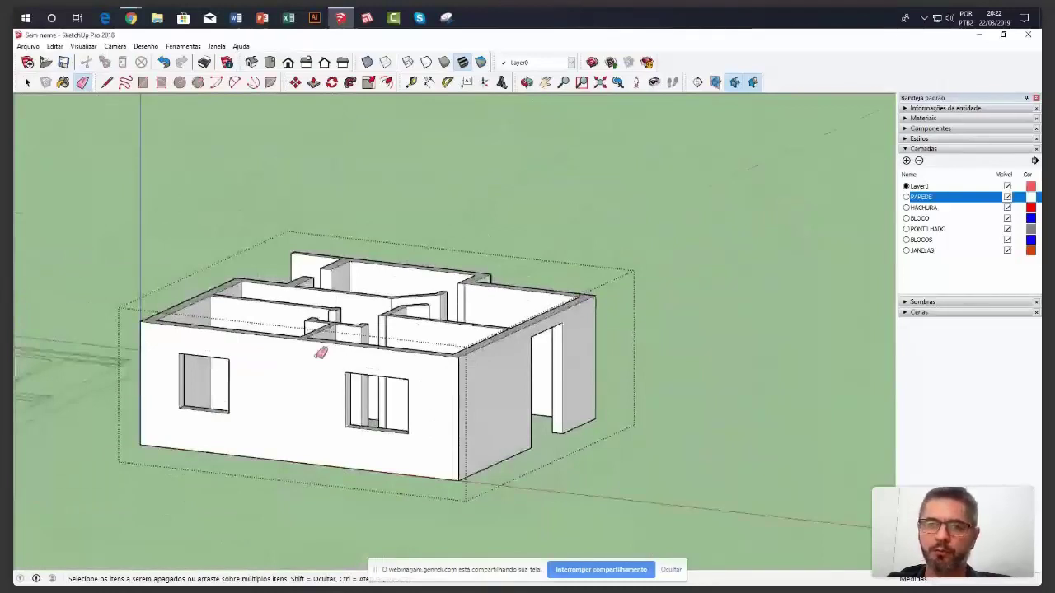
scroll(320, 352, up, 1)
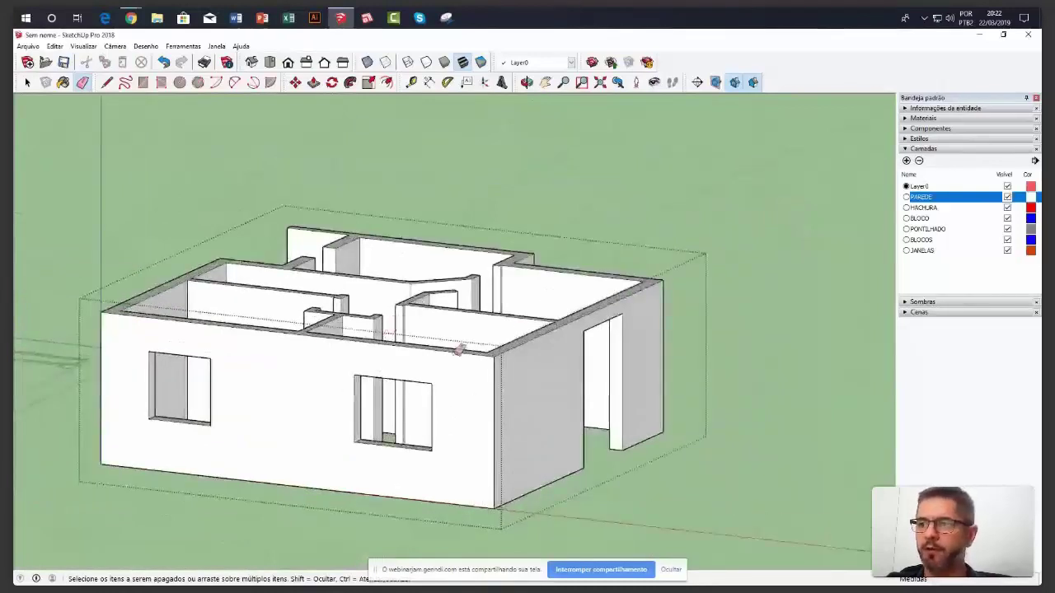
click(28, 84)
scroll(700, 232, down, 1)
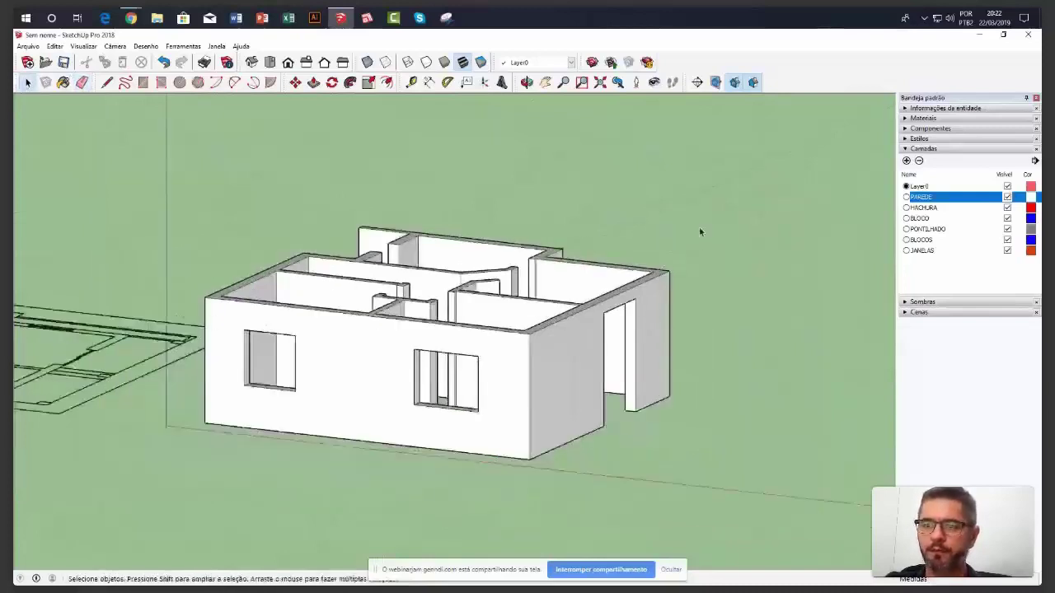
middle_drag(700, 232, 451, 330)
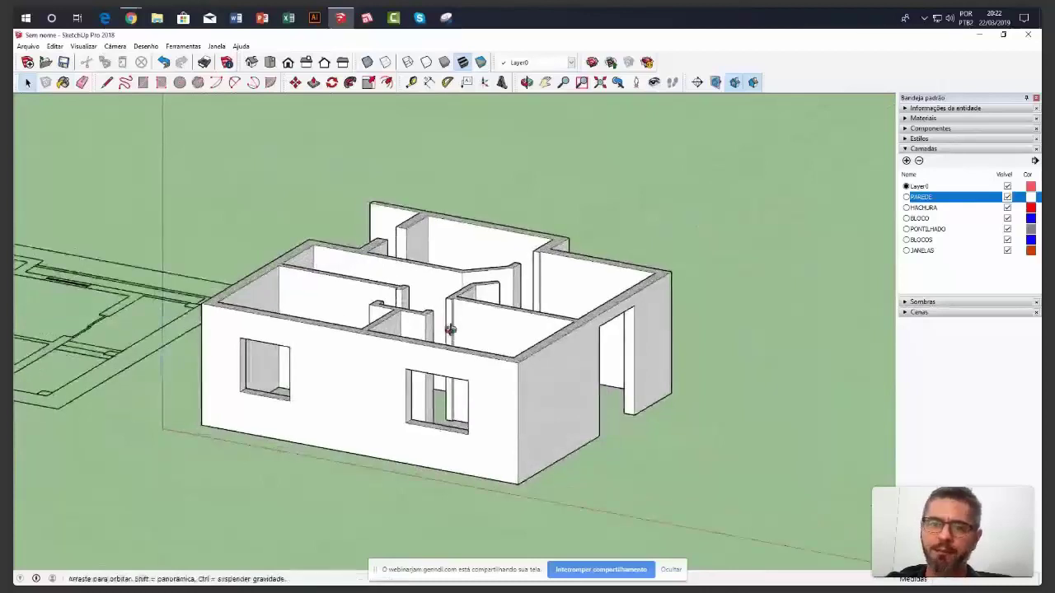
scroll(451, 329, down, 2)
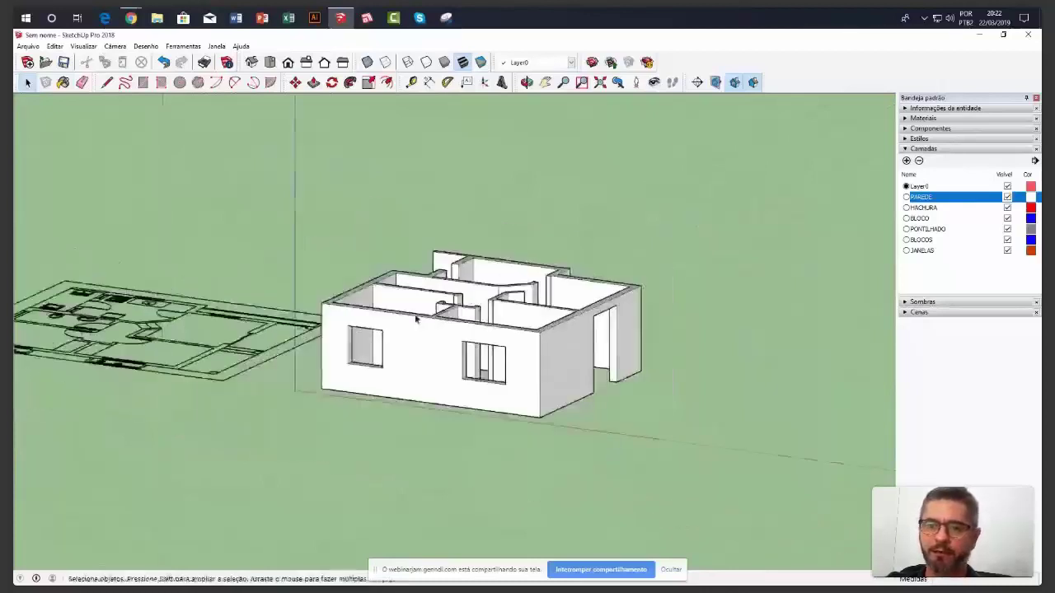
click(148, 330)
key(Delete)
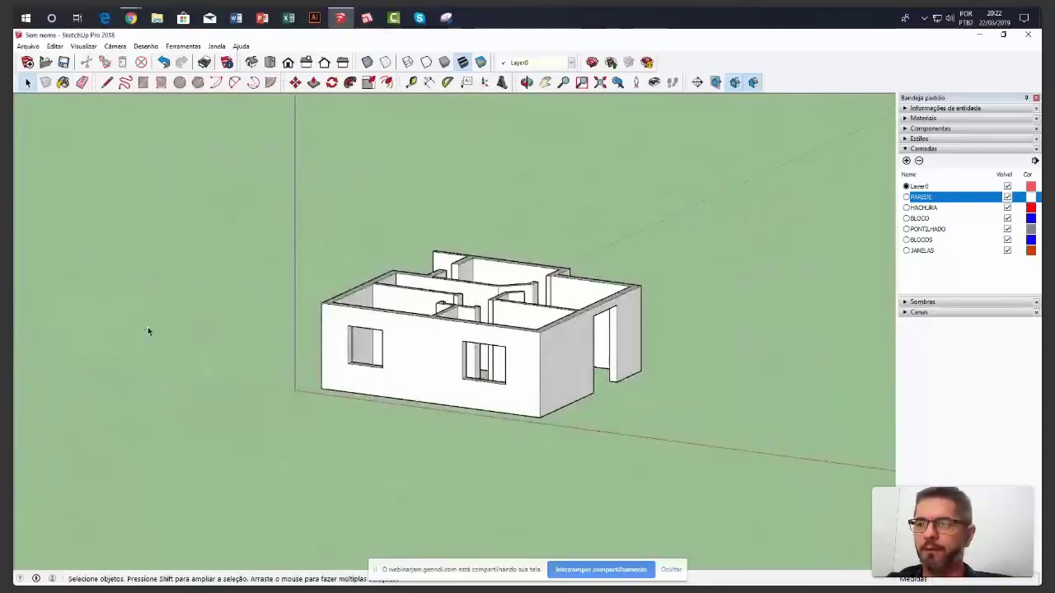
shift+middle_drag(454, 341, 401, 306)
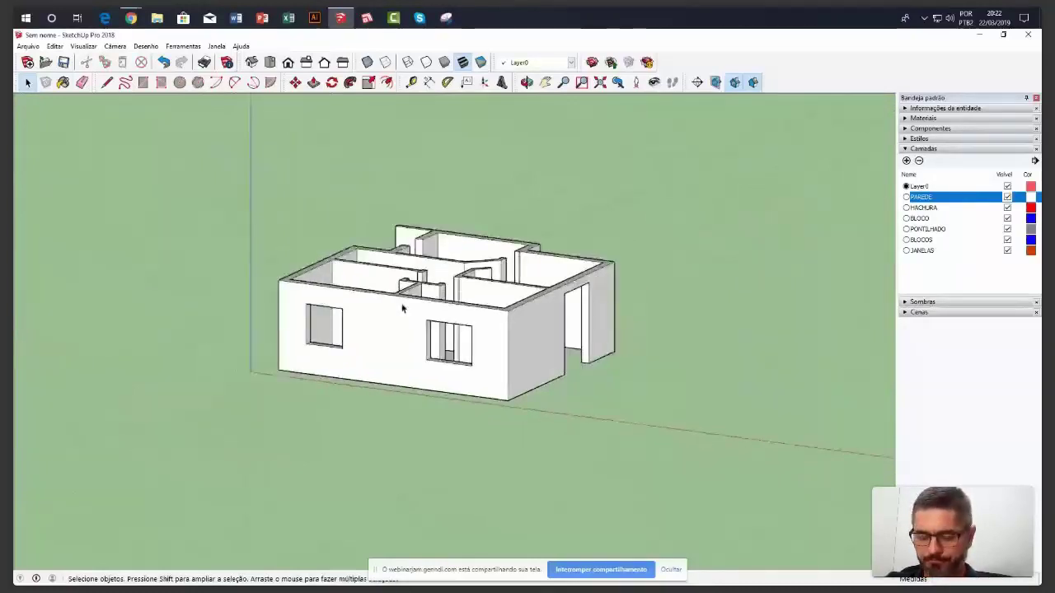
scroll(437, 325, up, 3)
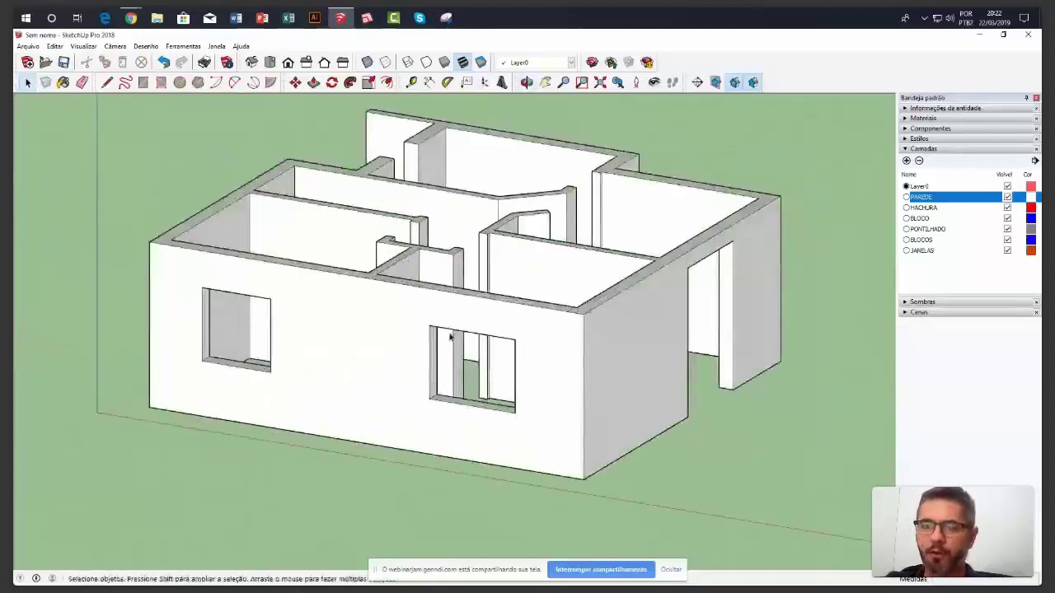
mouse_move(450, 336)
middle_down()
mouse_move(461, 313)
mouse_move(461, 329)
middle_up()
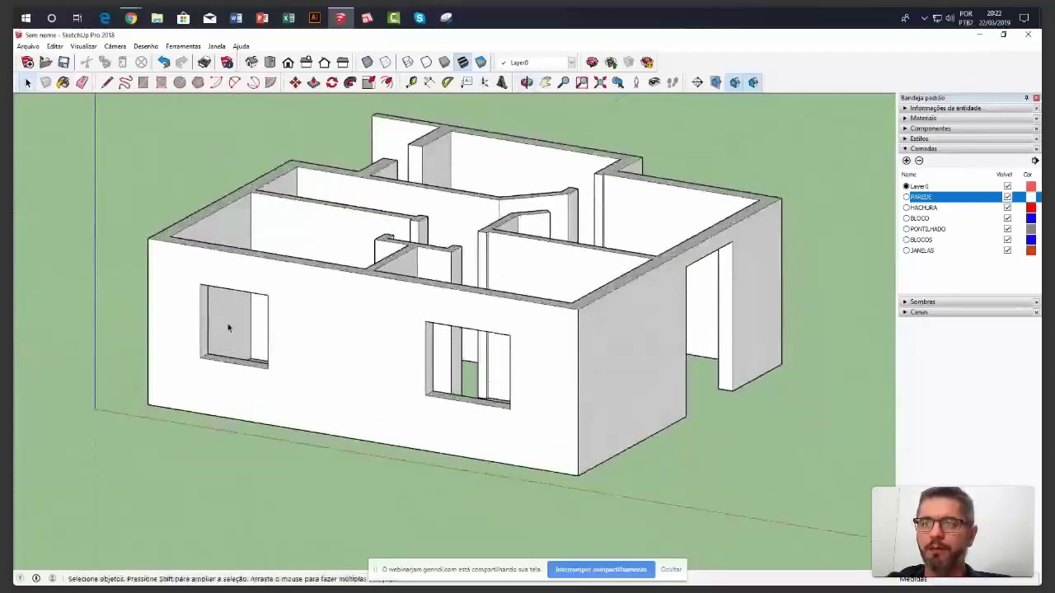
middle_drag(470, 383, 481, 381)
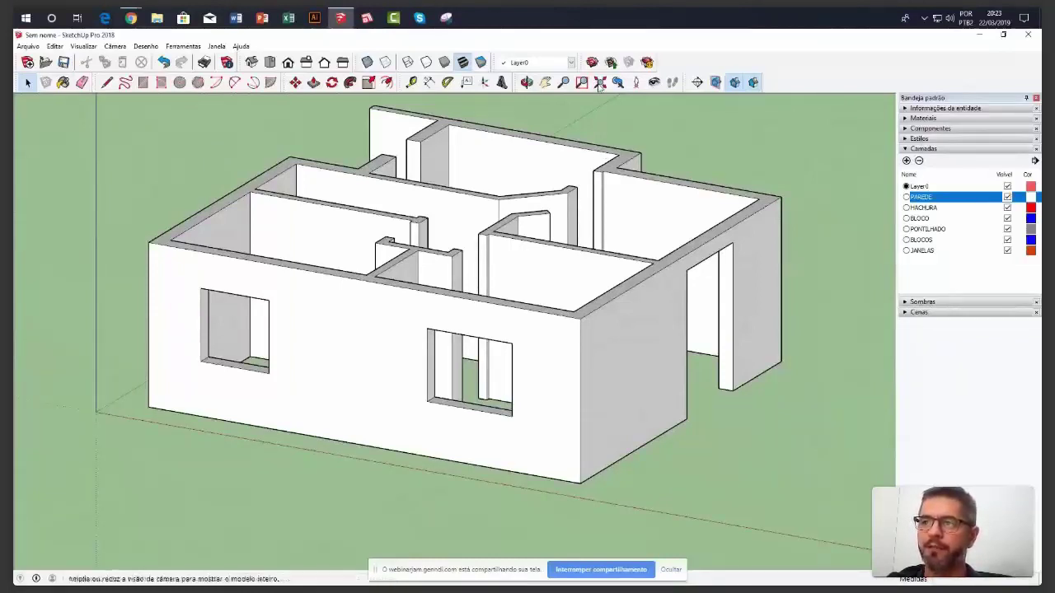
drag(582, 63, 604, 125)
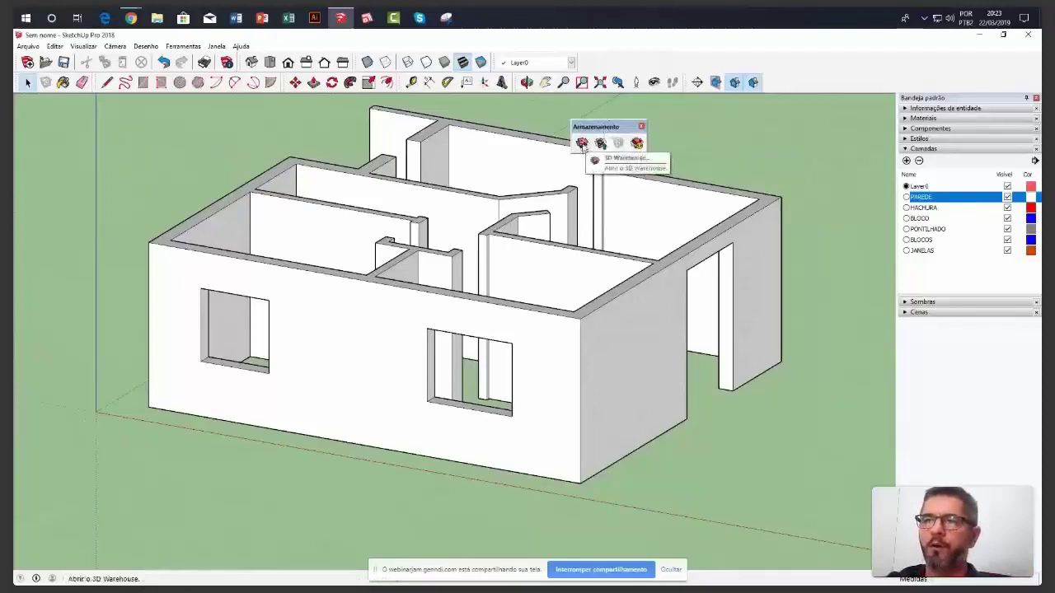
double_click(596, 127)
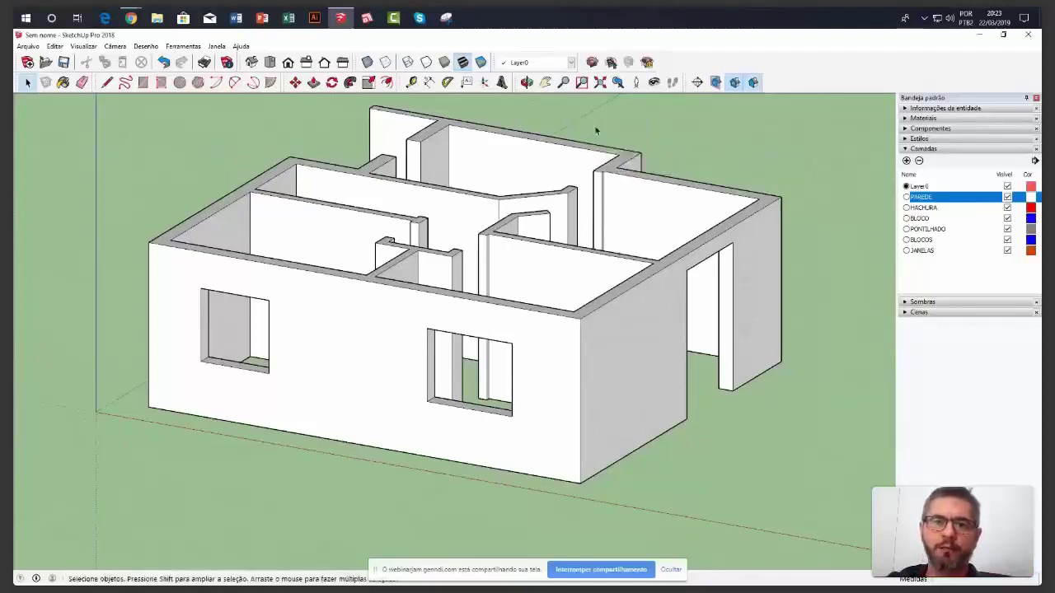
Open the 3D Warehouse for getting models and show its home page
click(28, 47)
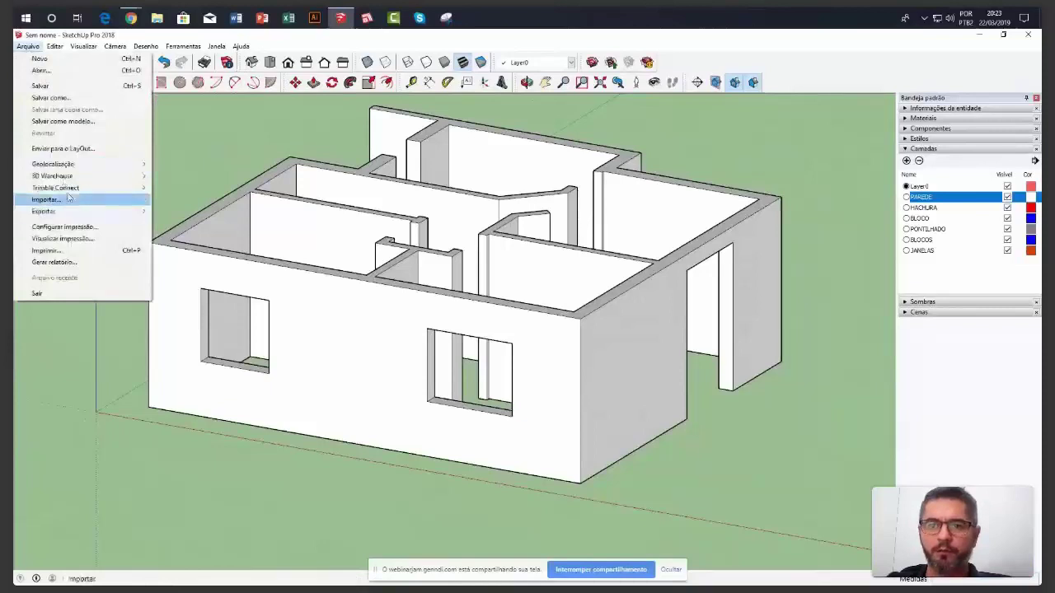
mouse_move(107, 180)
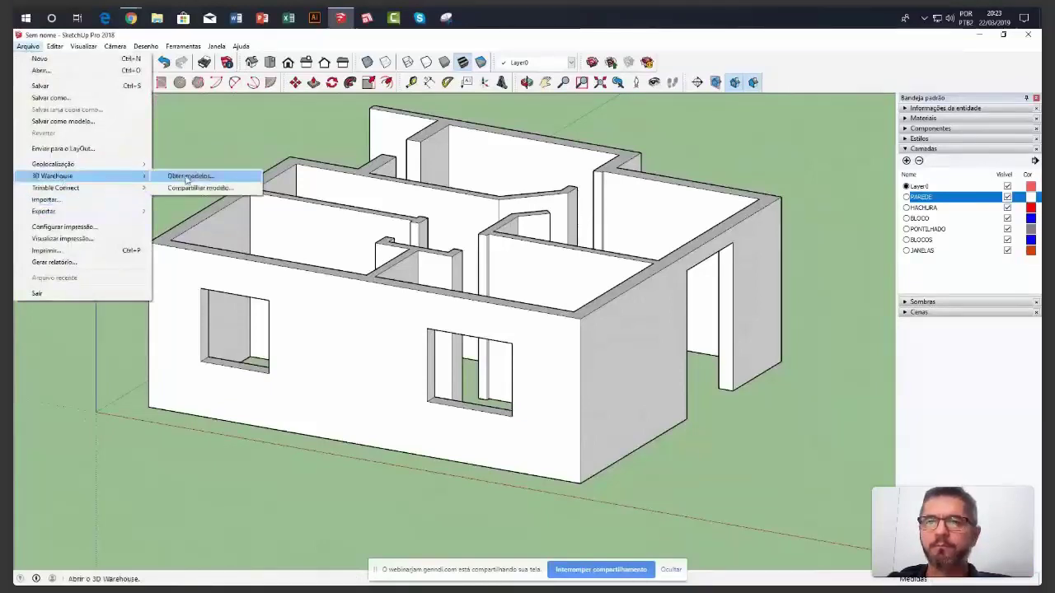
click(187, 177)
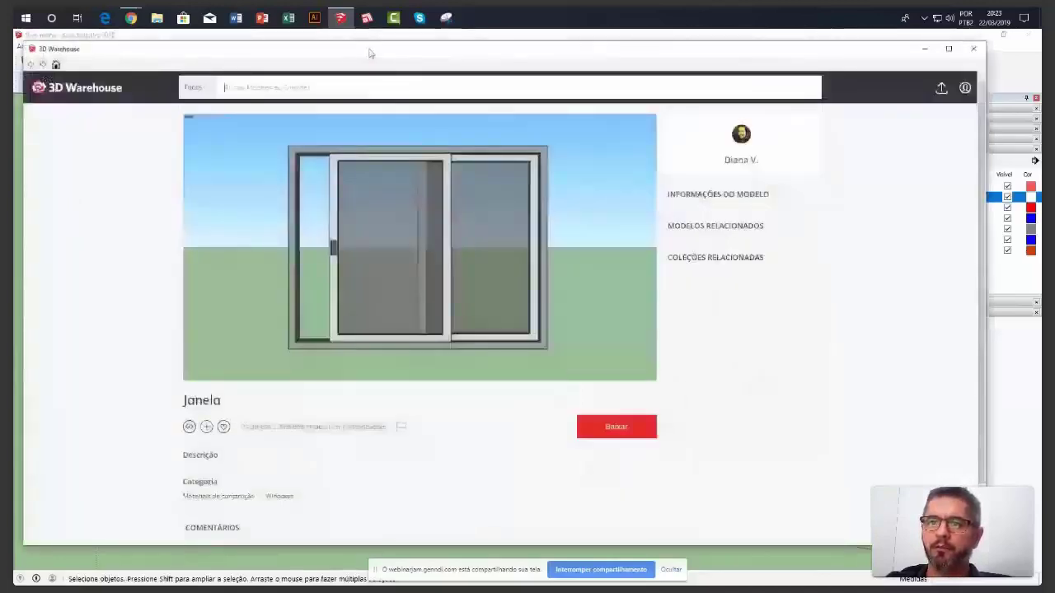
drag(369, 53, 375, 60)
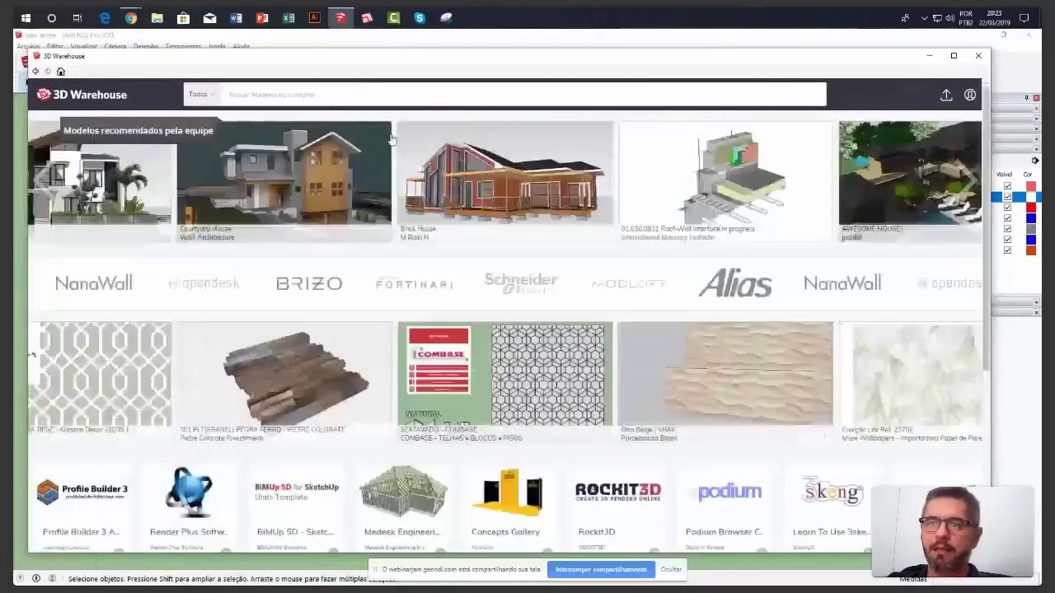
drag(415, 61, 431, 59)
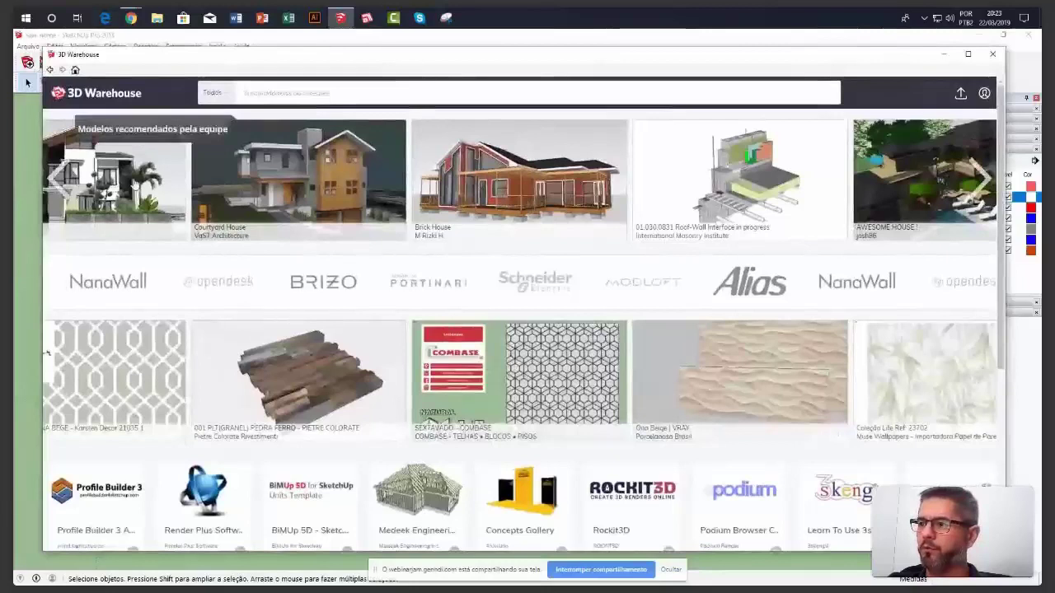
Browse the 3D Warehouse home page's recommended models, manufacturer brands and Expo Revestir 2019 collection
click(985, 183)
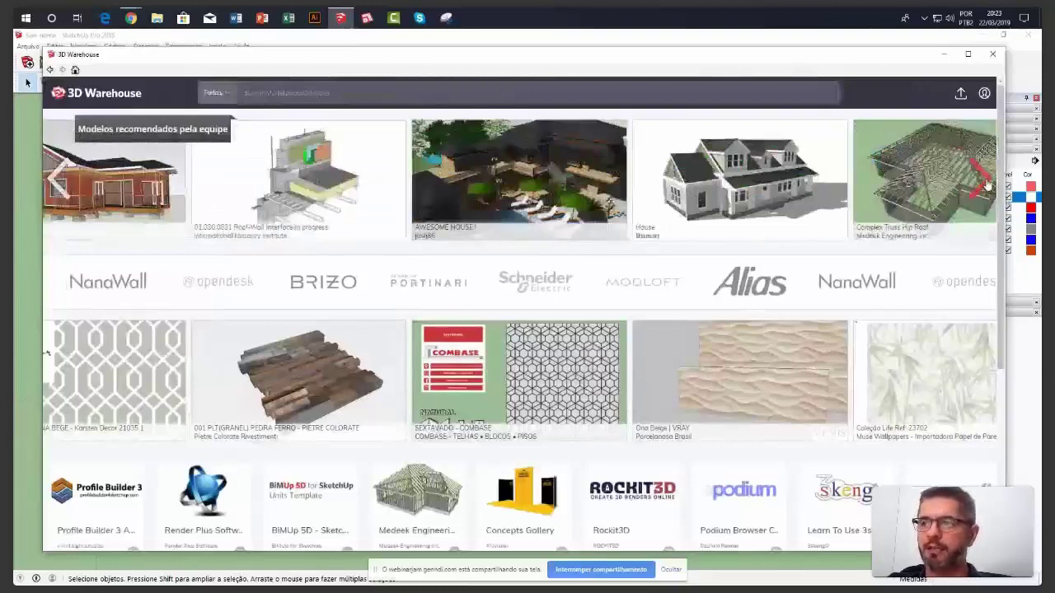
click(984, 183)
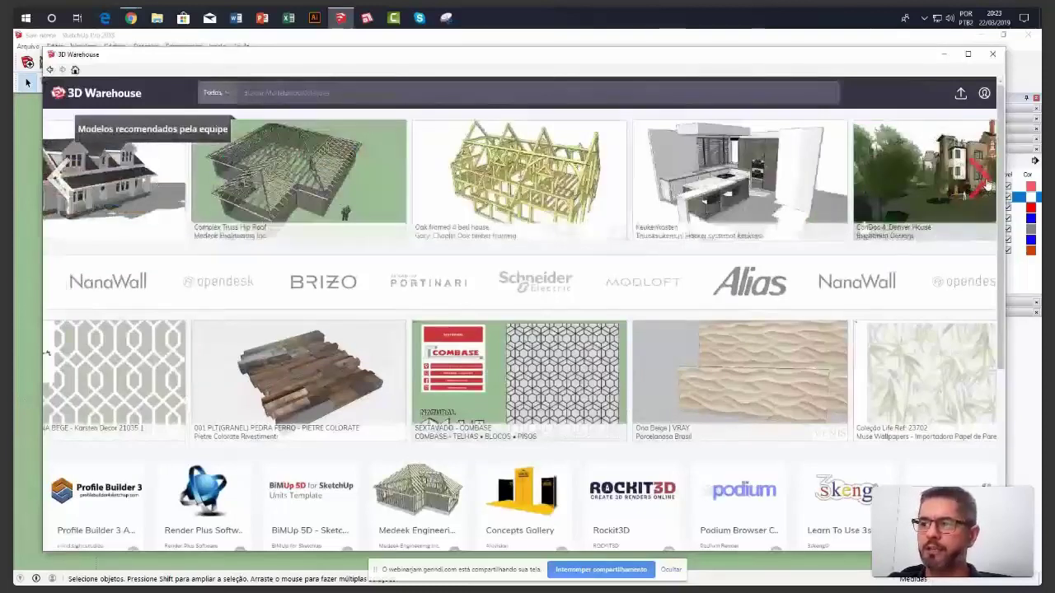
click(984, 183)
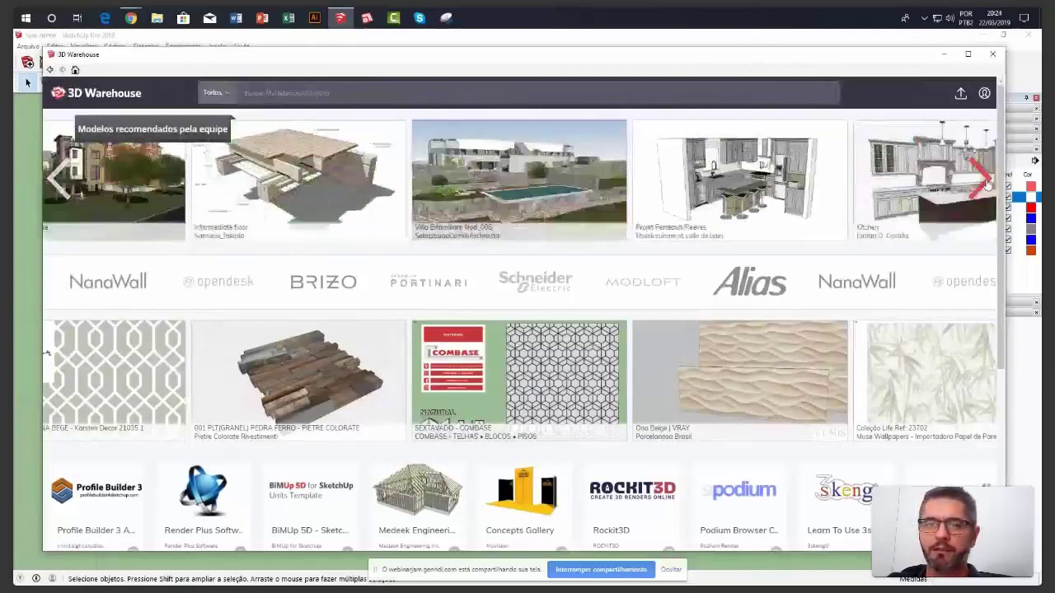
click(984, 183)
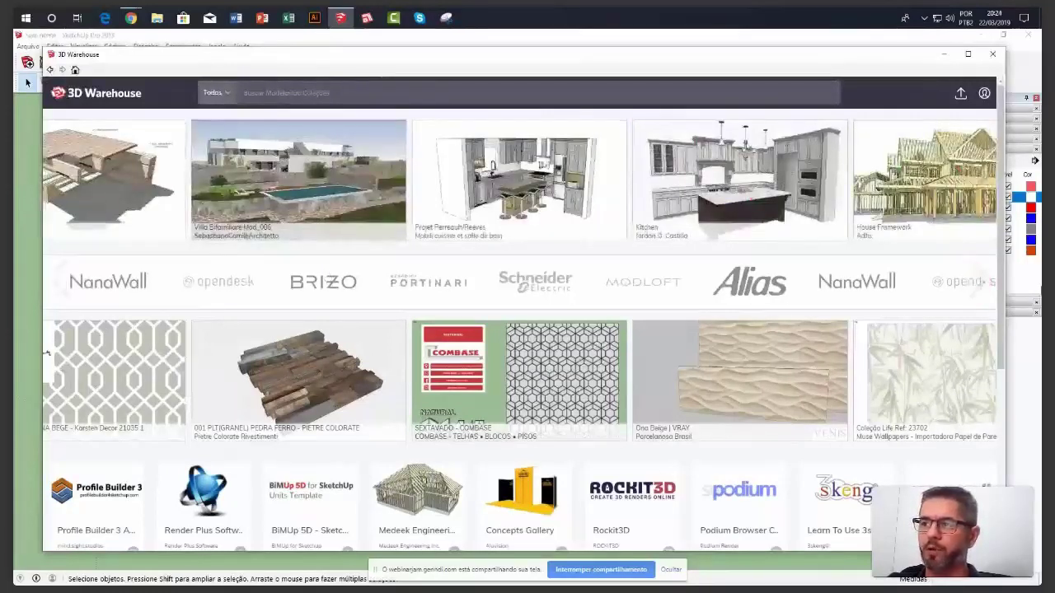
click(981, 283)
click(981, 283)
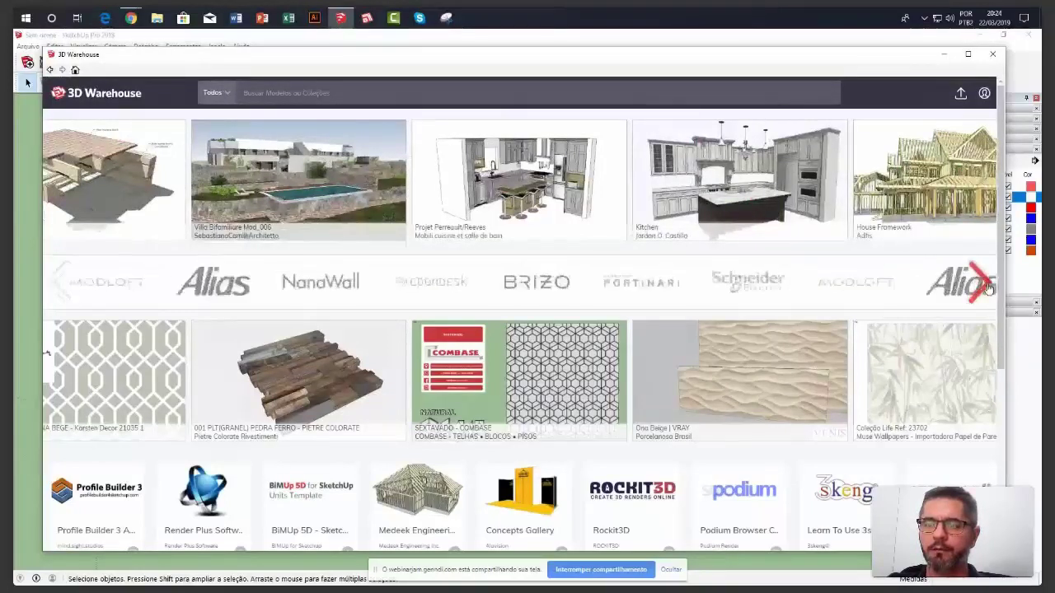
click(987, 286)
click(987, 286)
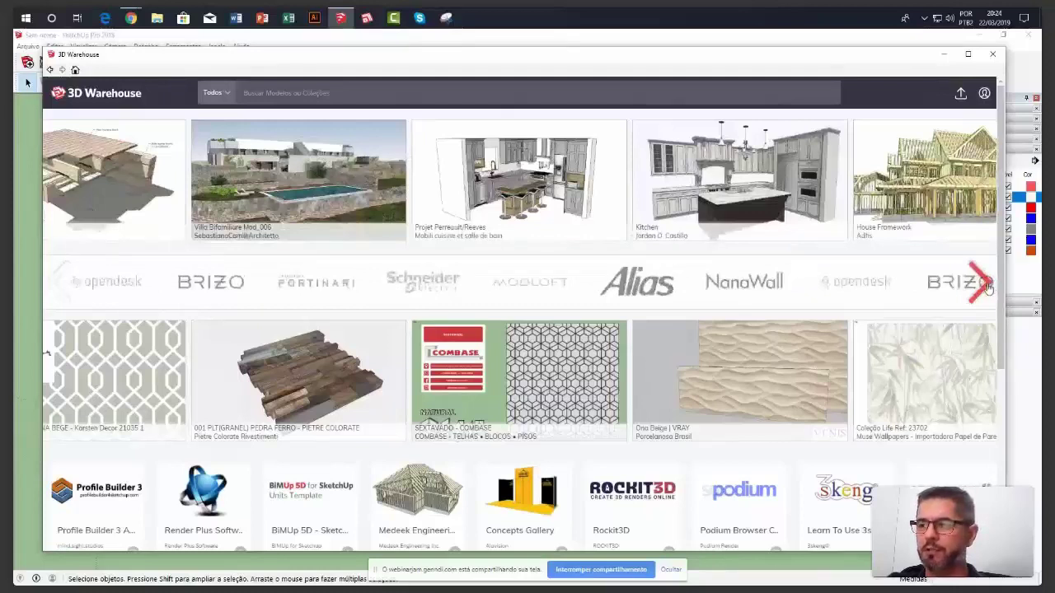
click(987, 286)
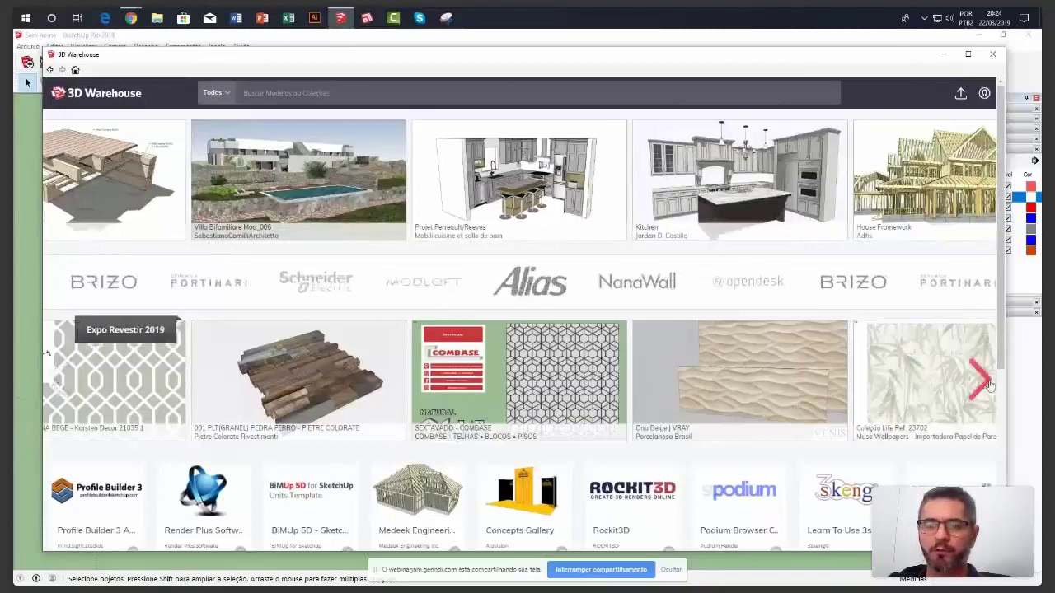
click(989, 381)
click(989, 381)
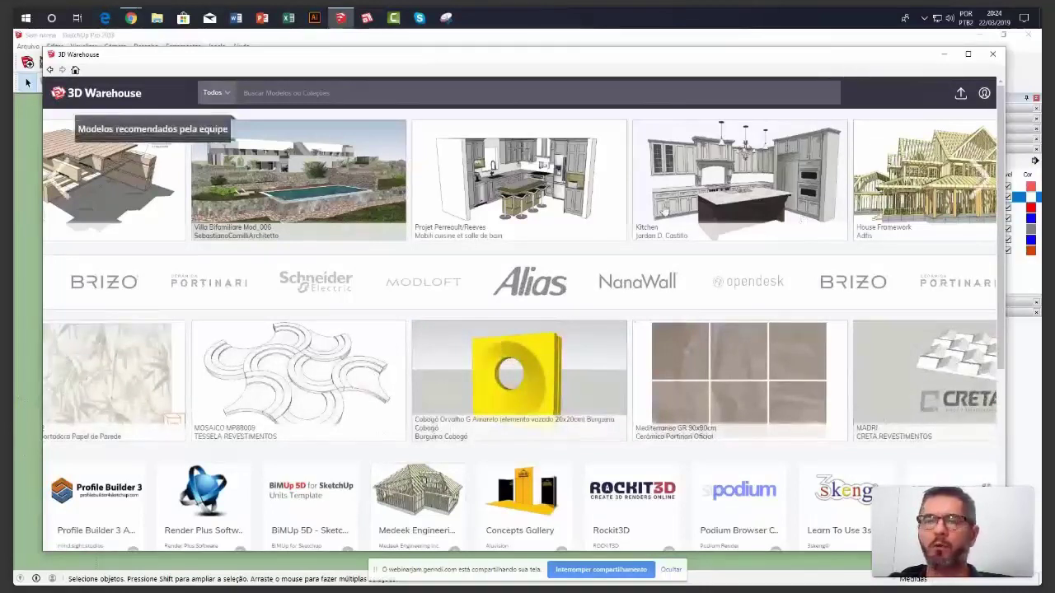
click(986, 96)
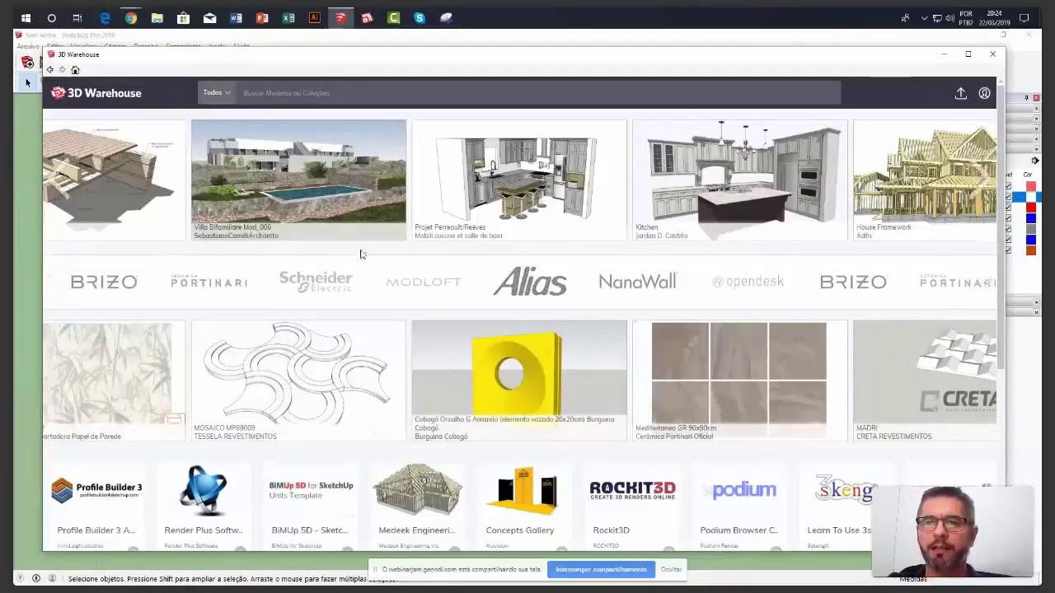
Search the 3D Warehouse for "JANELA"
click(305, 93)
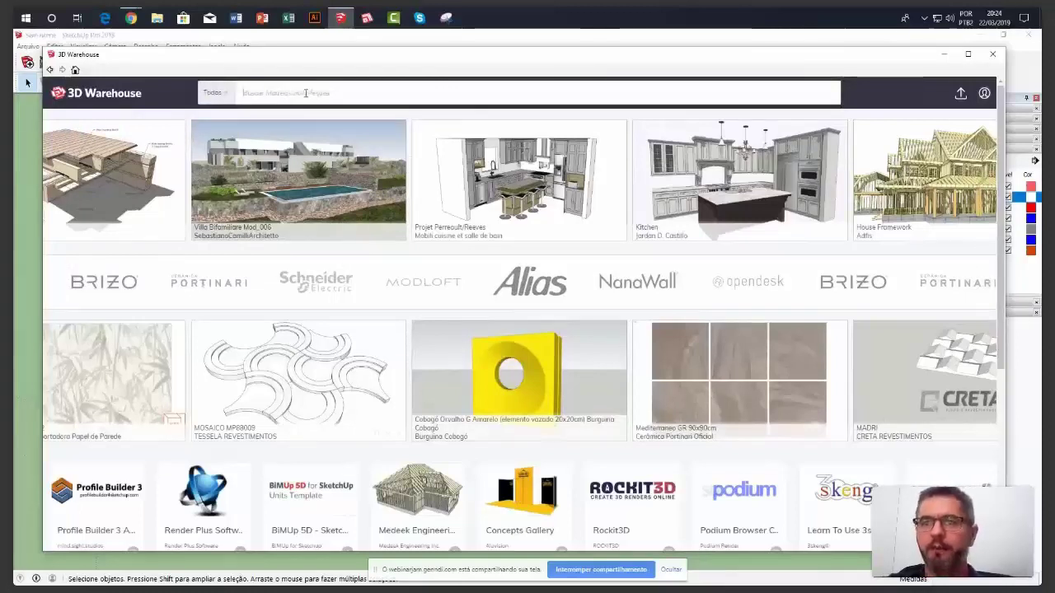
text(JANEL)
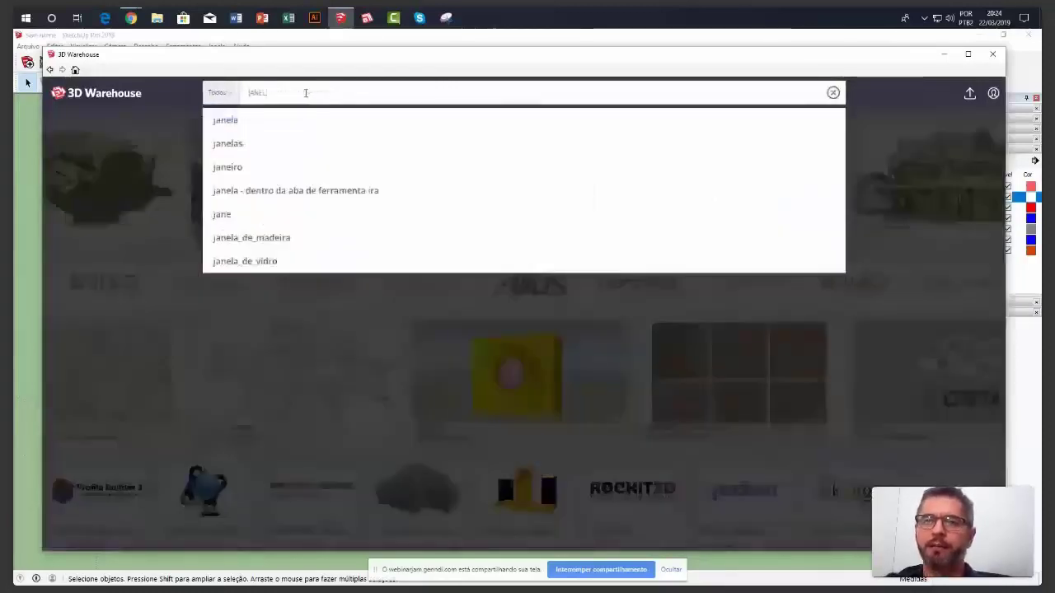
text(A)
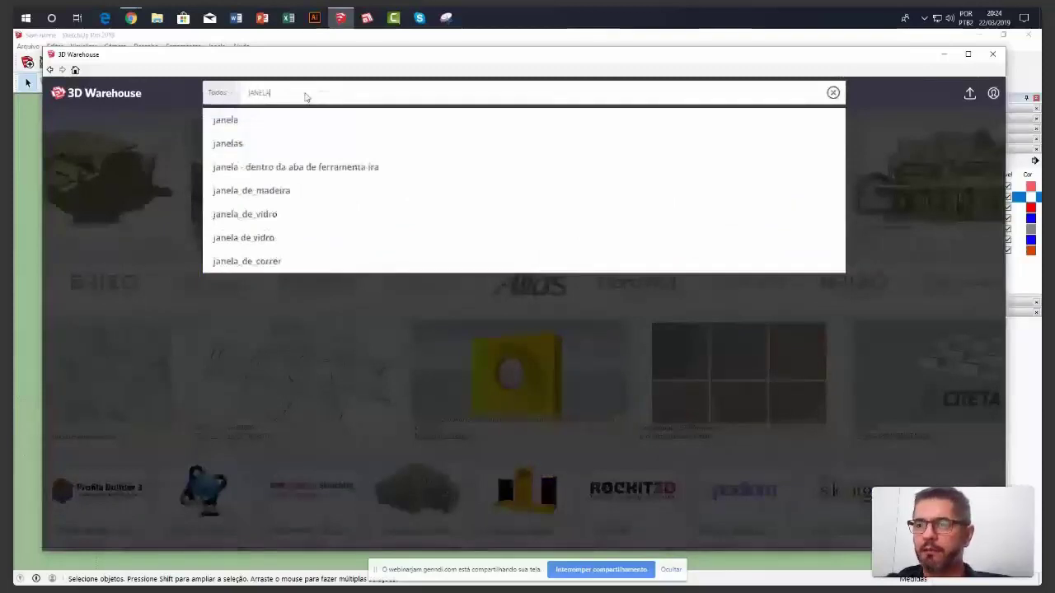
key(Return)
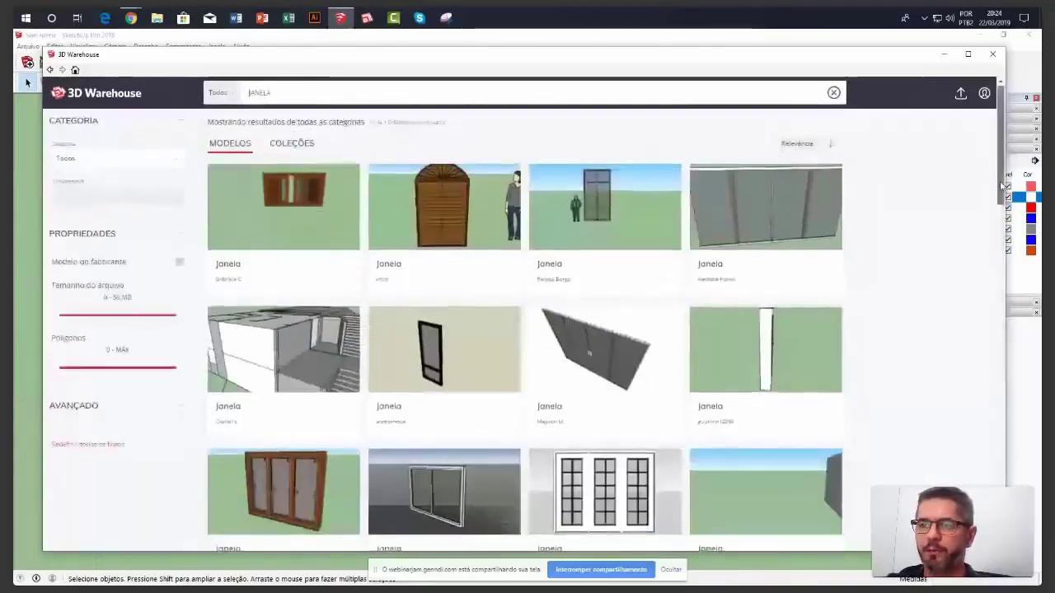
Look through the window models and open the light-framed two-pane Janela shown on a dark grey background
scroll(989, 208, down, 2)
drag(1005, 213, 1016, 308)
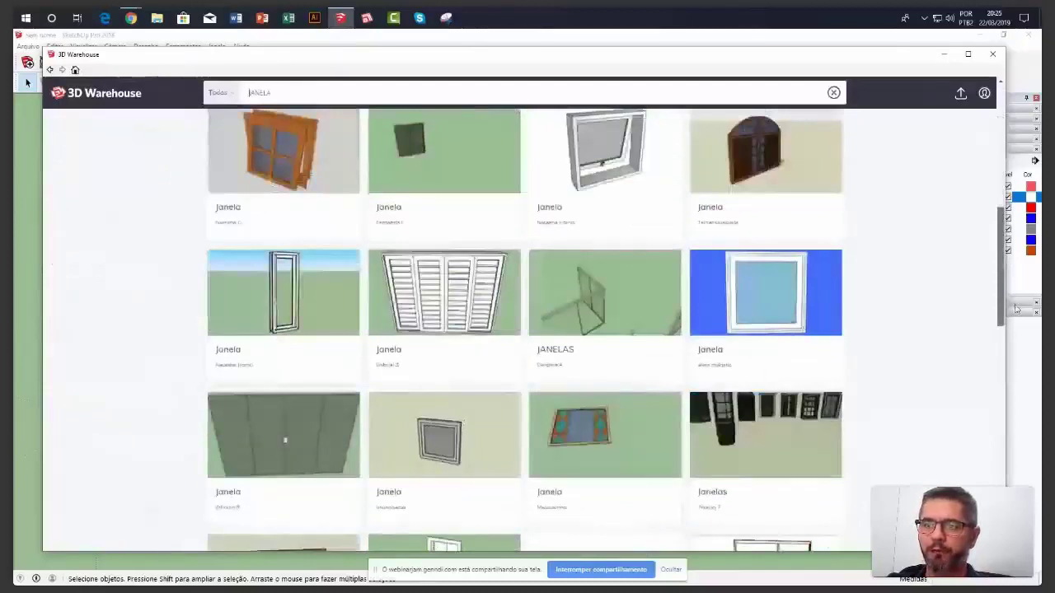
scroll(429, 249, up, 4)
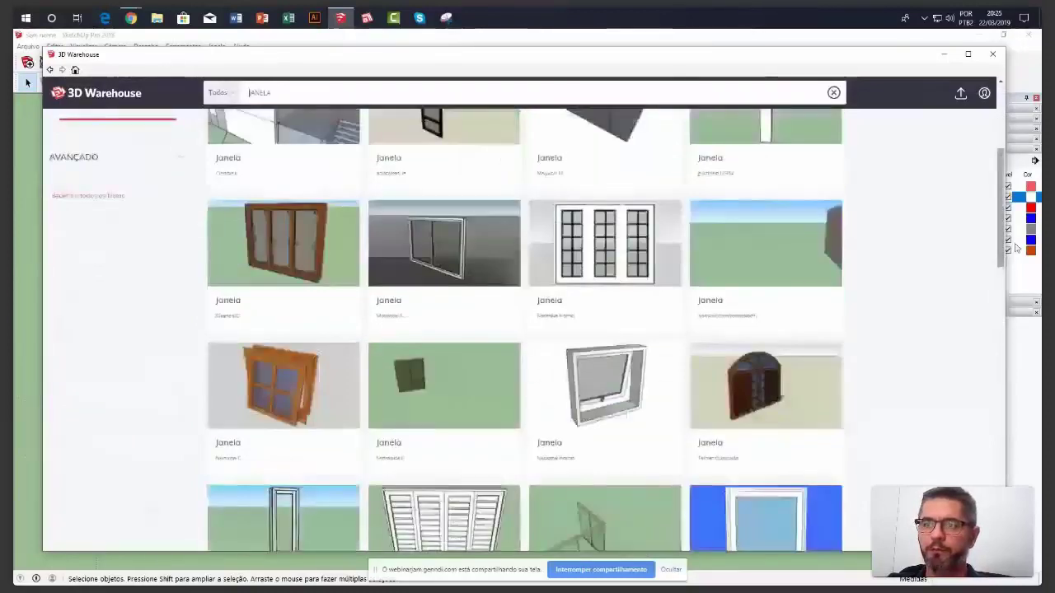
click(434, 247)
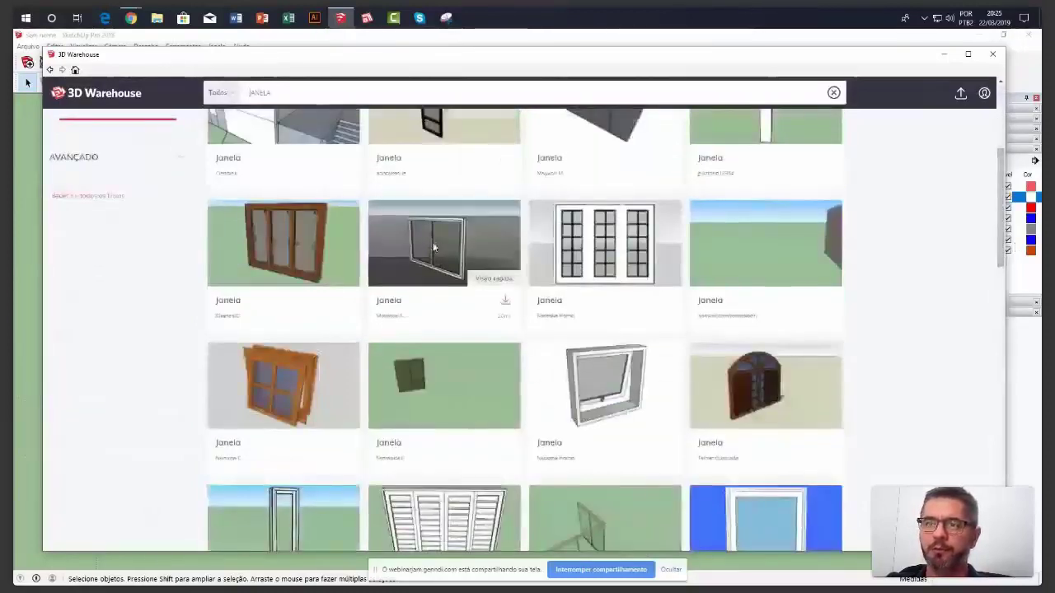
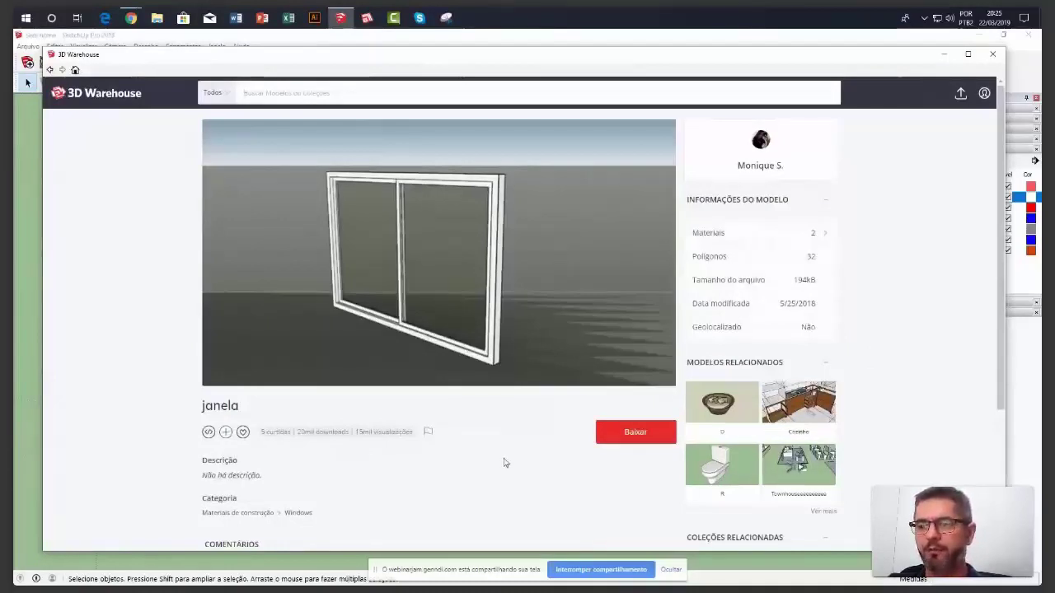
Download the two-pane janela directly into the house model and place it in front of the wall, below the window opening near the corner
click(626, 437)
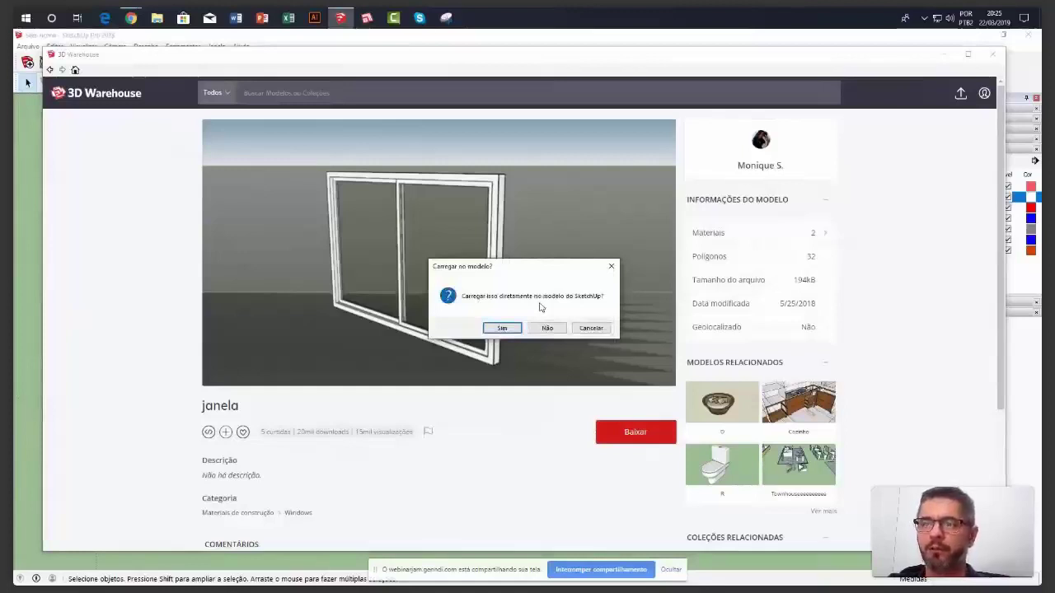
click(506, 332)
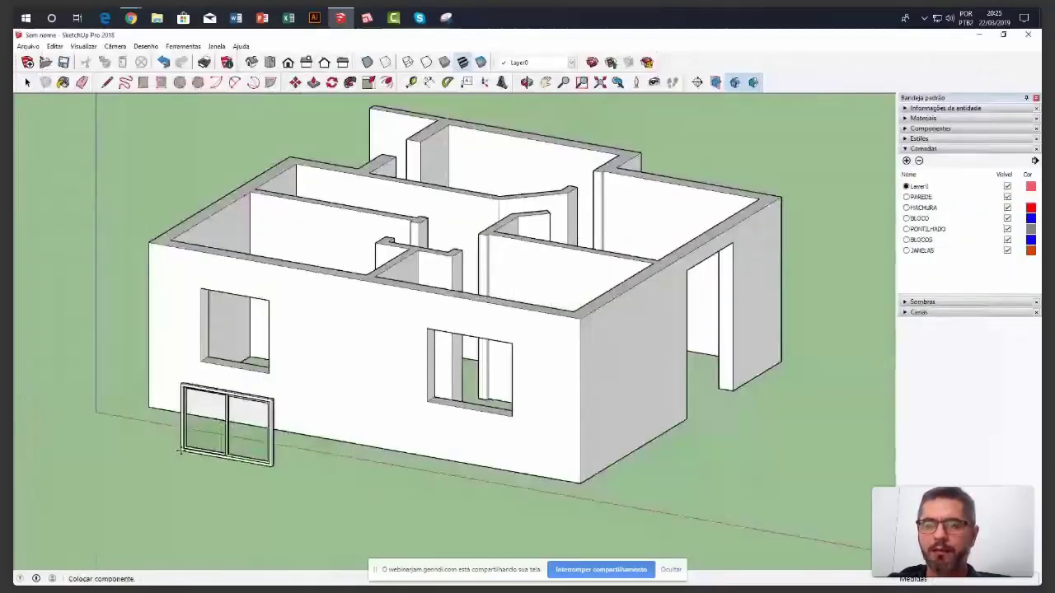
click(180, 450)
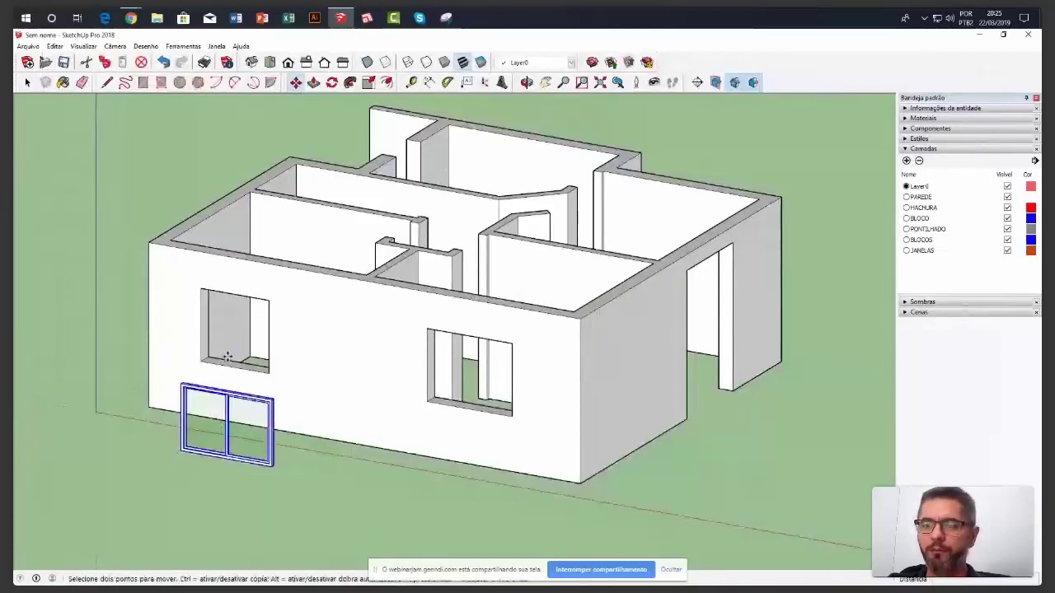
Move the window by the midpoint of its lower outer edge to the midpoint of the corresponding sill edge in the wall opening
middle_drag(196, 459, 369, 499)
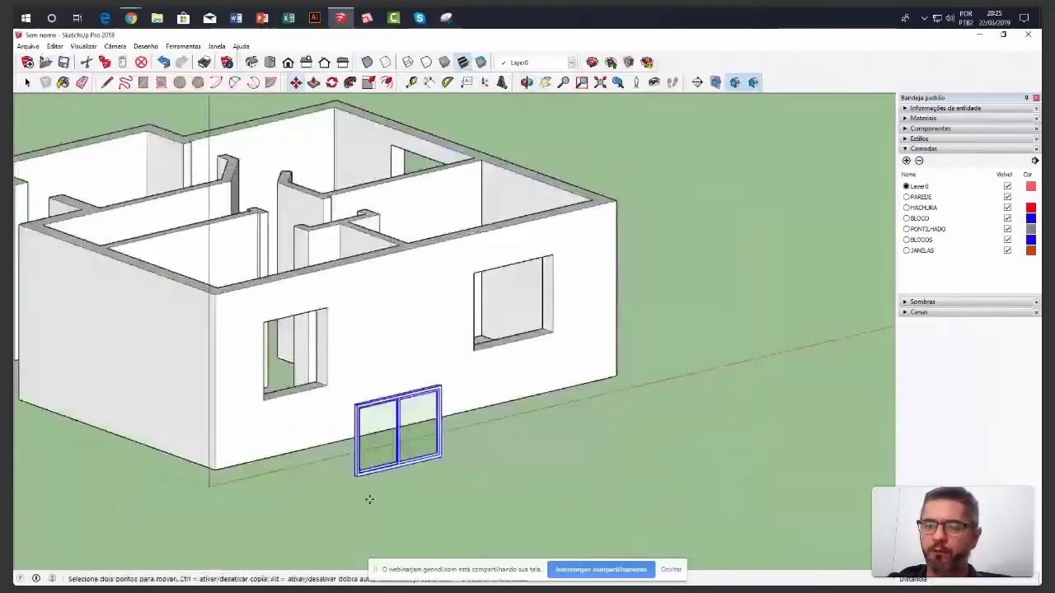
scroll(346, 478, up, 2)
scroll(360, 475, up, 3)
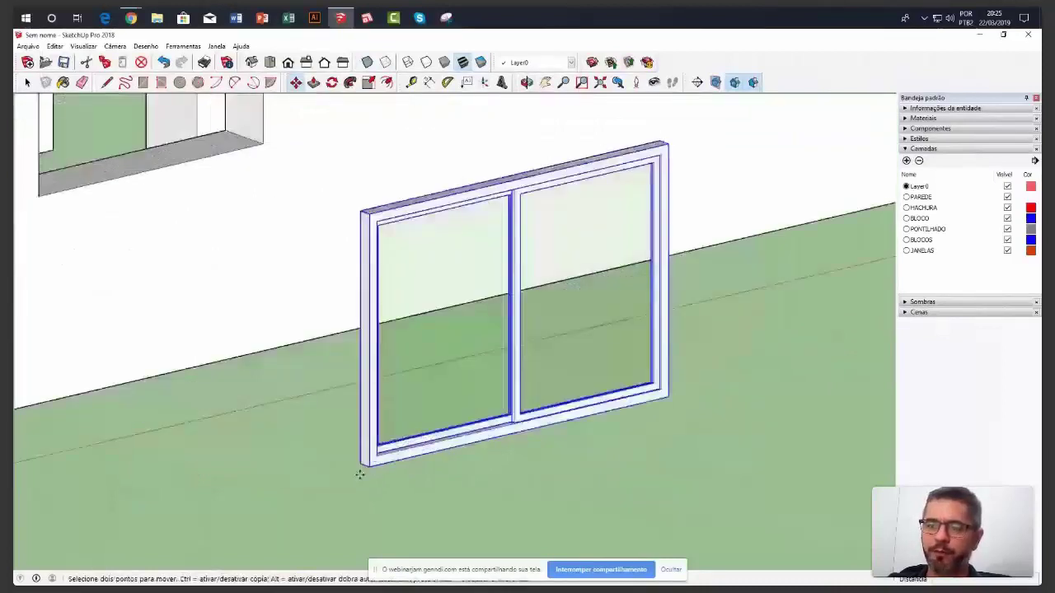
scroll(360, 475, up, 2)
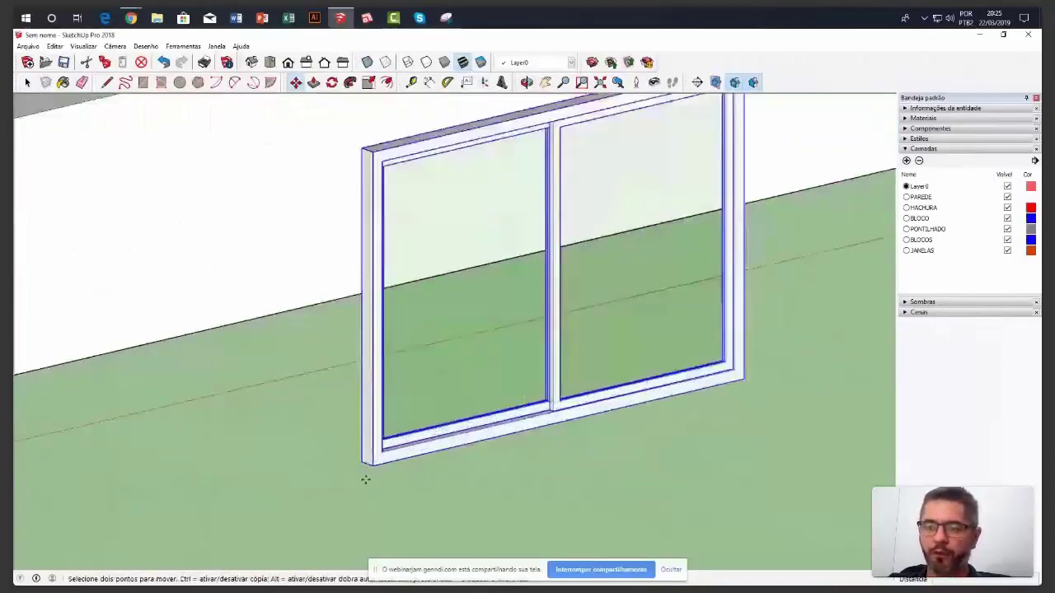
scroll(365, 479, up, 2)
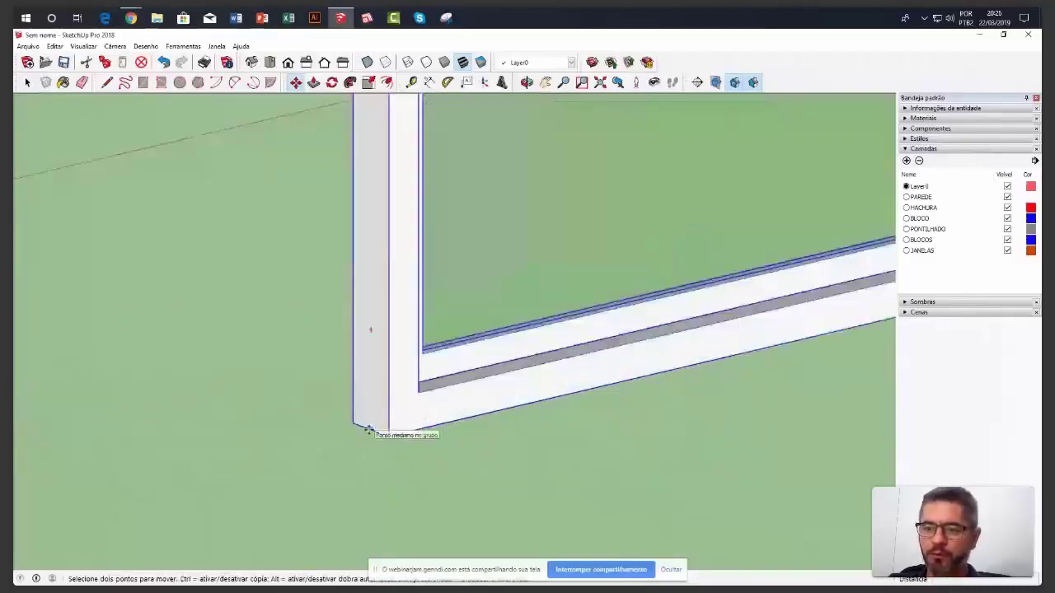
click(369, 429)
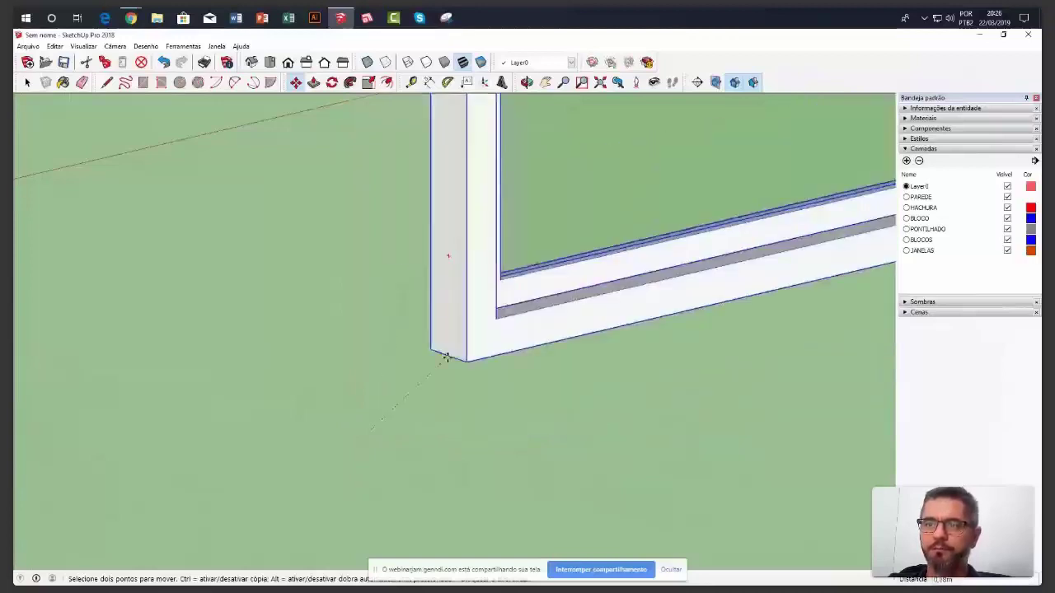
scroll(445, 356, down, 2)
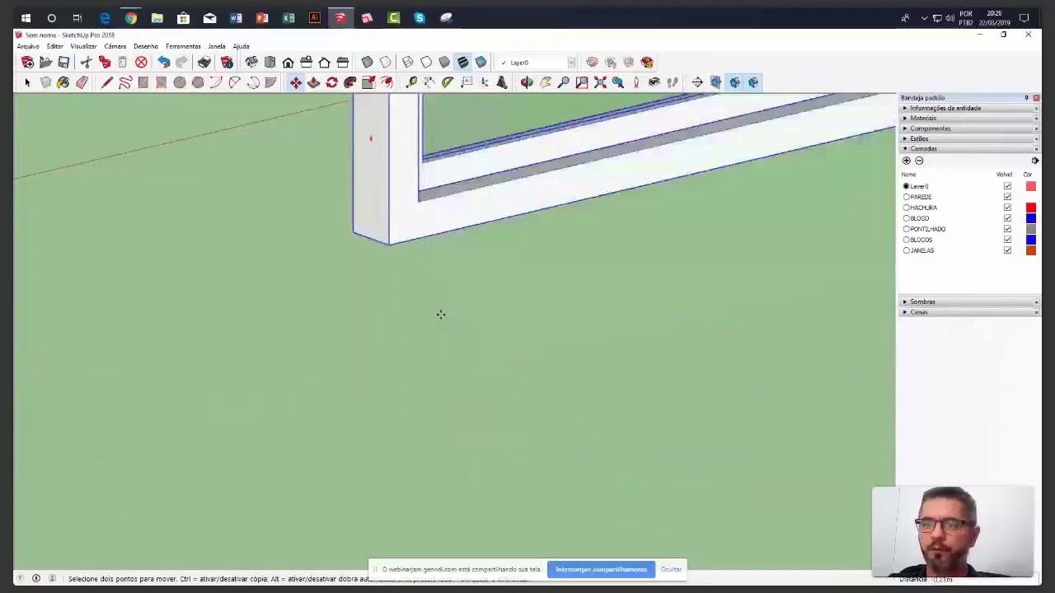
scroll(507, 356, down, 3)
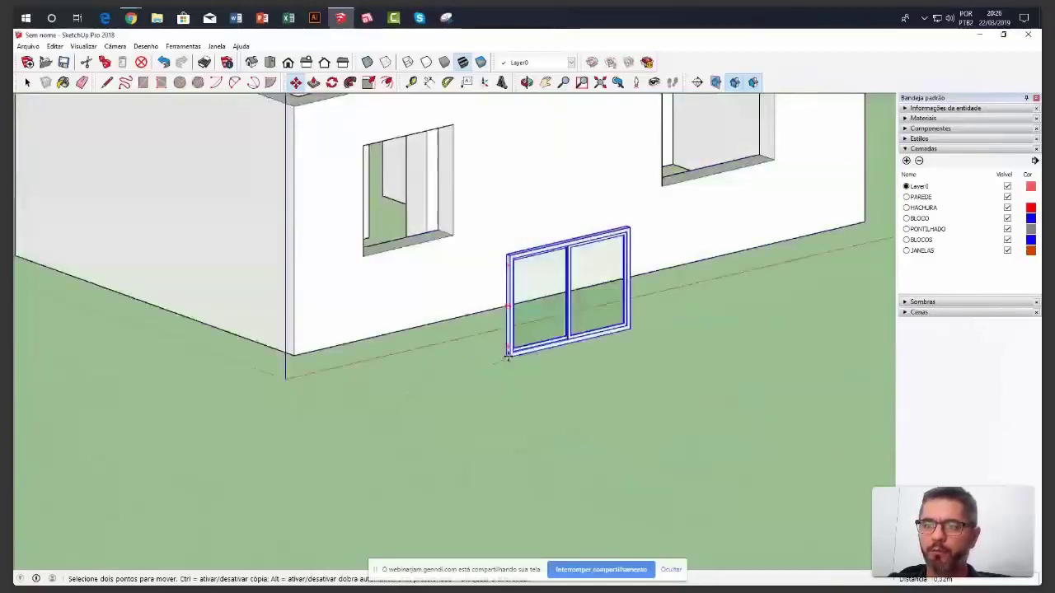
middle_drag(508, 356, 277, 327)
scroll(401, 259, up, 5)
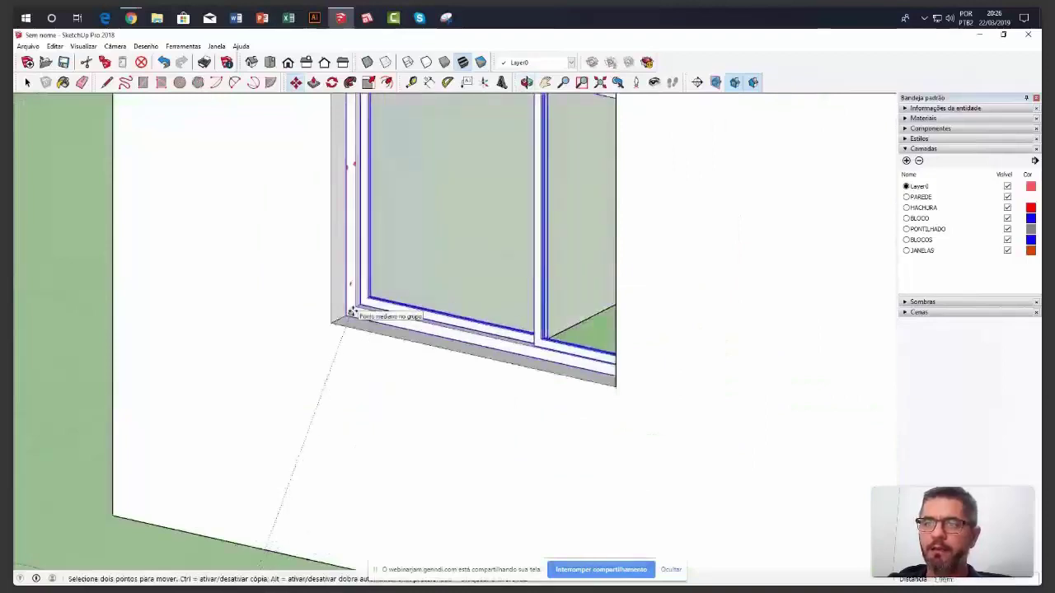
click(352, 314)
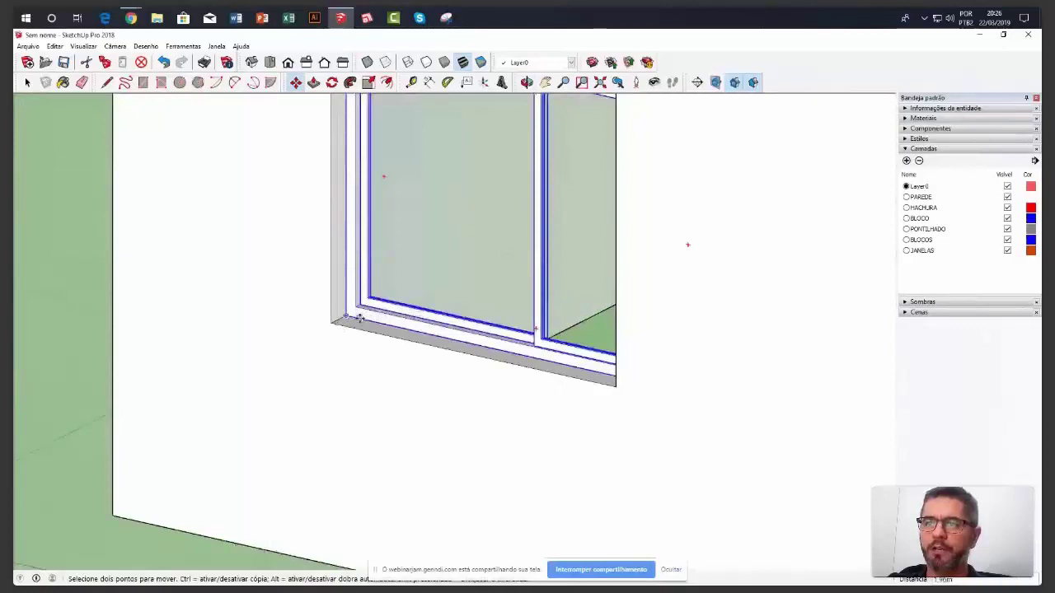
Scale the window along the blue axis by about 1.09 so its top meets the opening's upper edge
scroll(358, 329, down, 3)
middle_drag(358, 341, 146, 188)
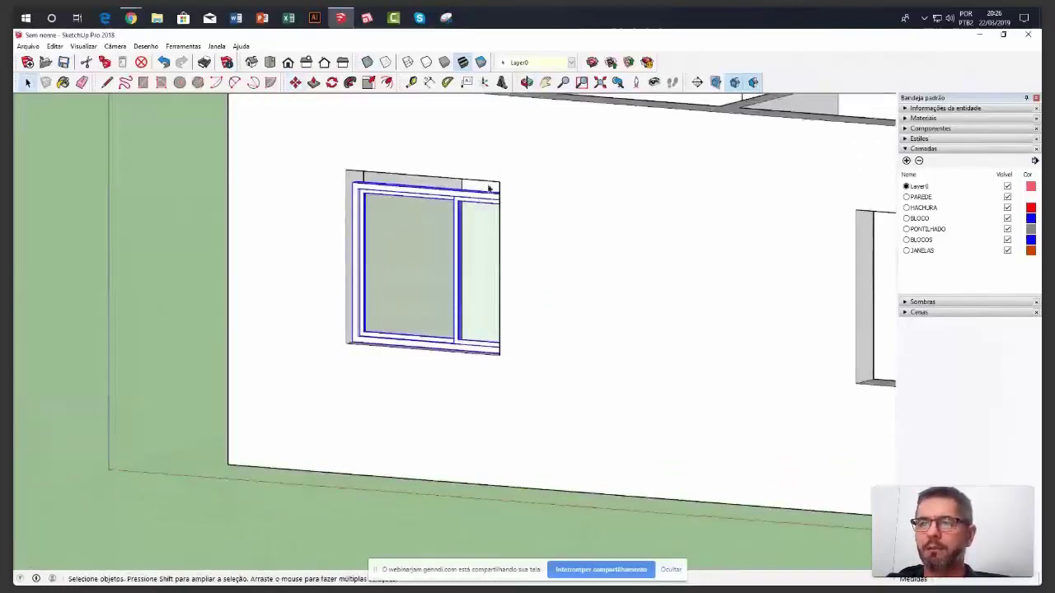
scroll(489, 189, up, 3)
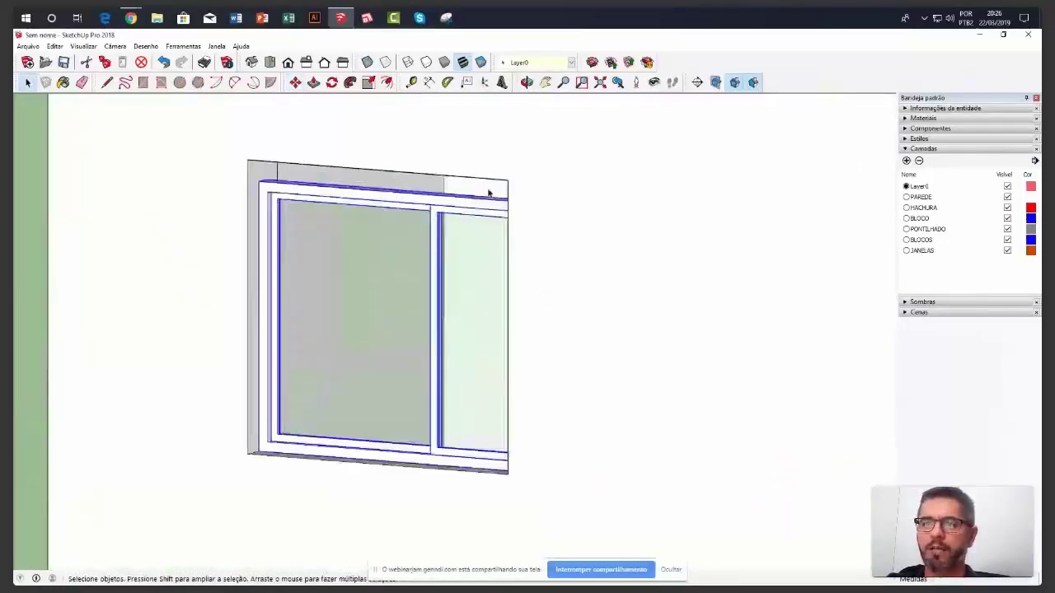
middle_drag(489, 192, 382, 214)
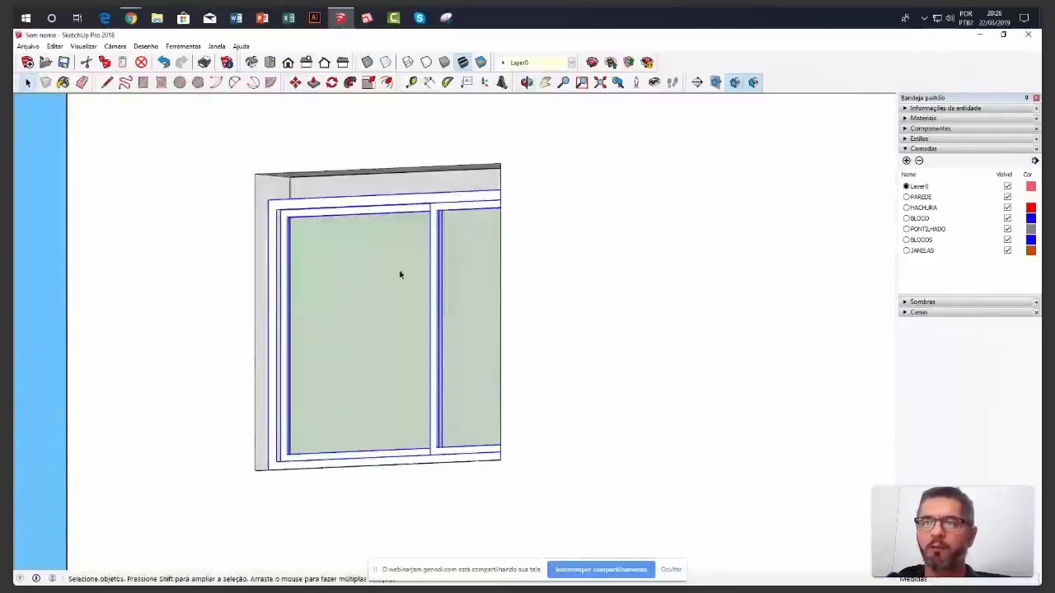
mouse_move(399, 275)
middle_down()
mouse_move(429, 326)
mouse_move(494, 352)
mouse_move(470, 348)
mouse_move(469, 311)
middle_up()
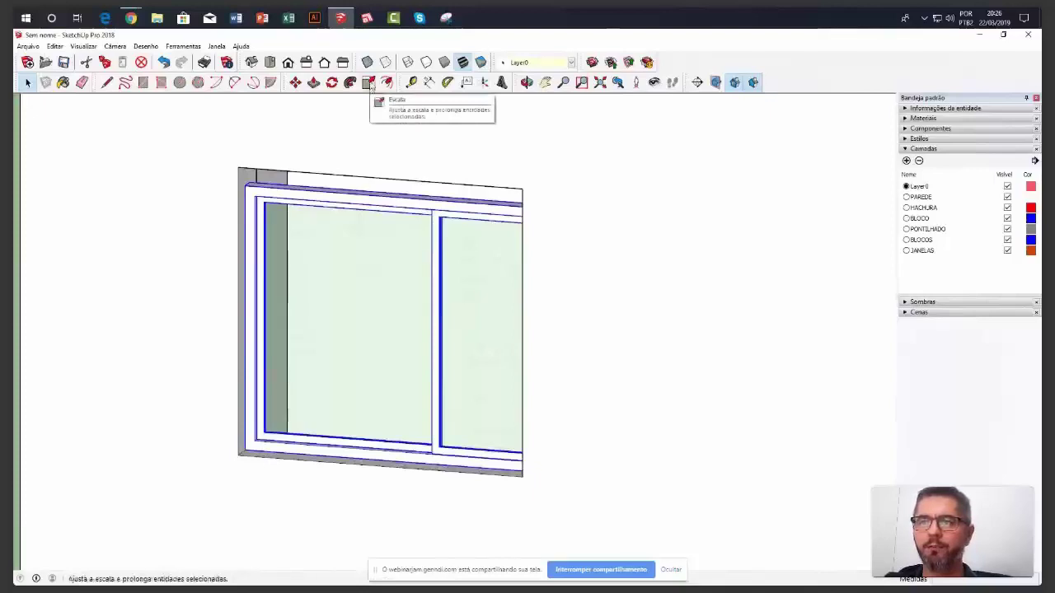
click(369, 84)
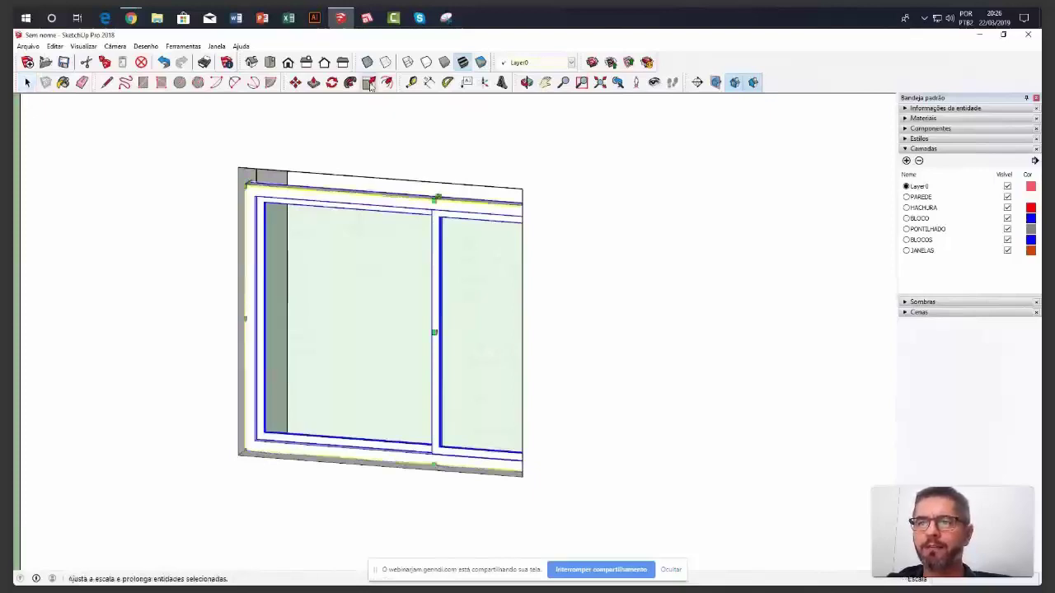
middle_drag(448, 223, 429, 247)
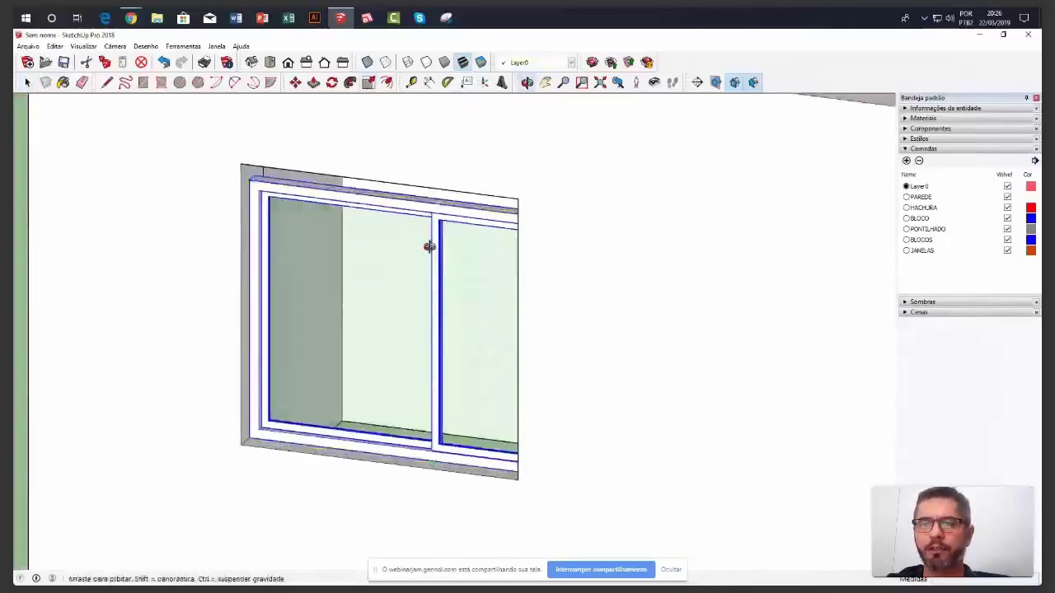
scroll(434, 181, up, 2)
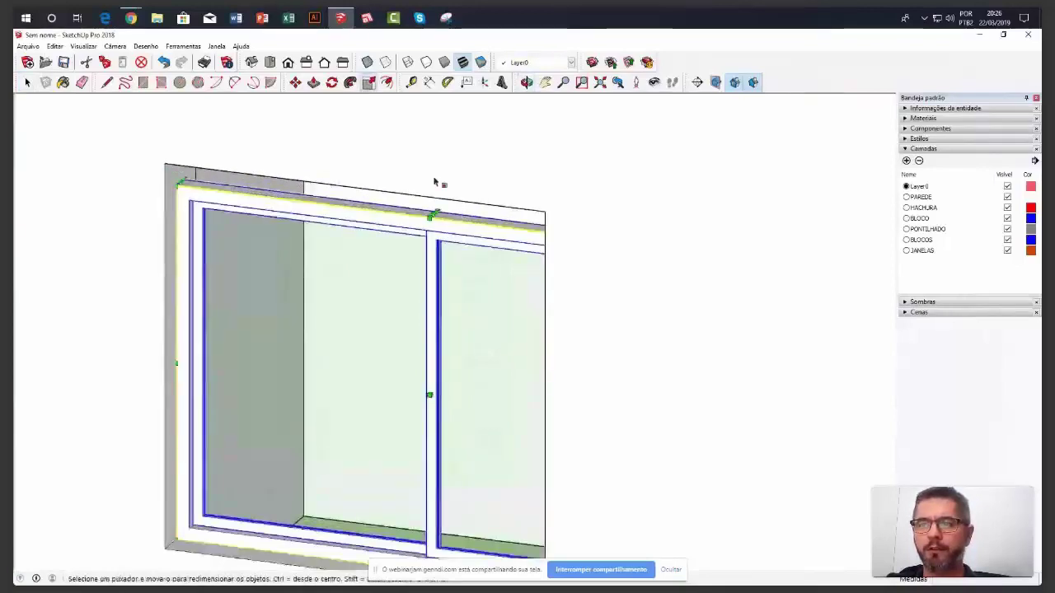
scroll(434, 181, up, 2)
middle_drag(434, 181, 436, 242)
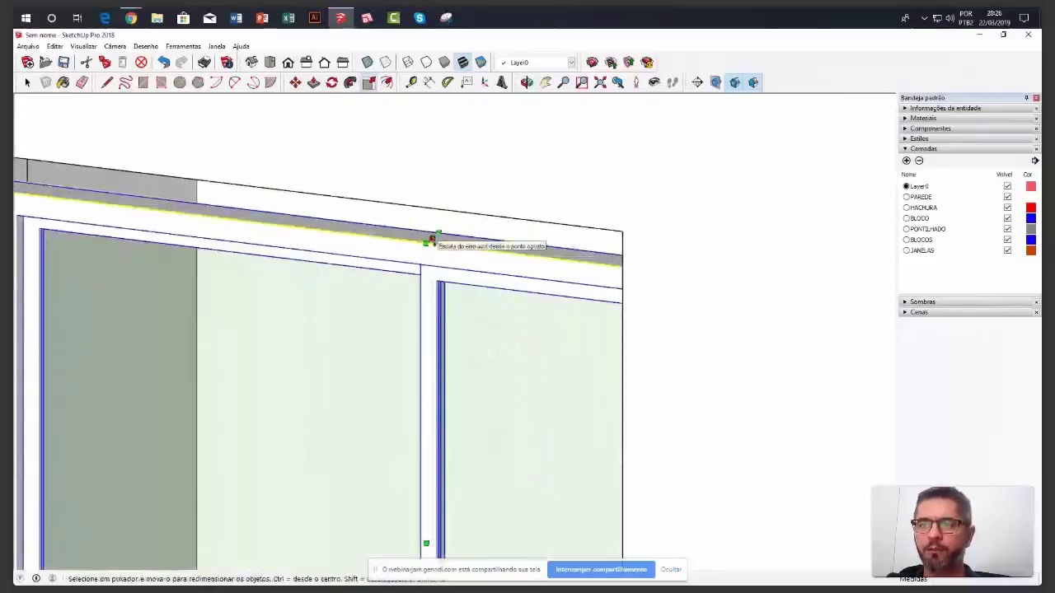
click(432, 238)
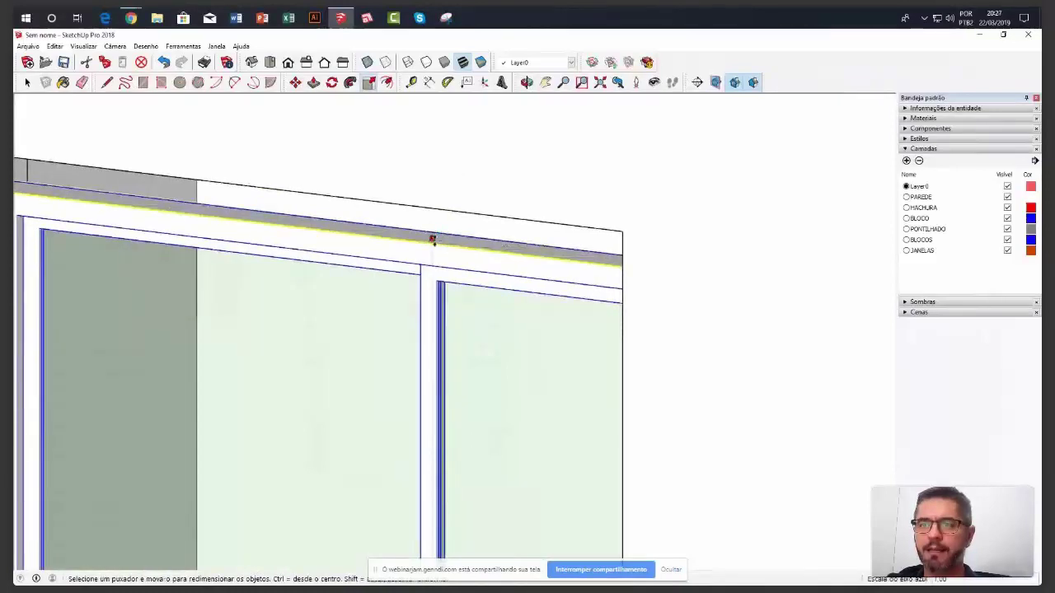
click(432, 183)
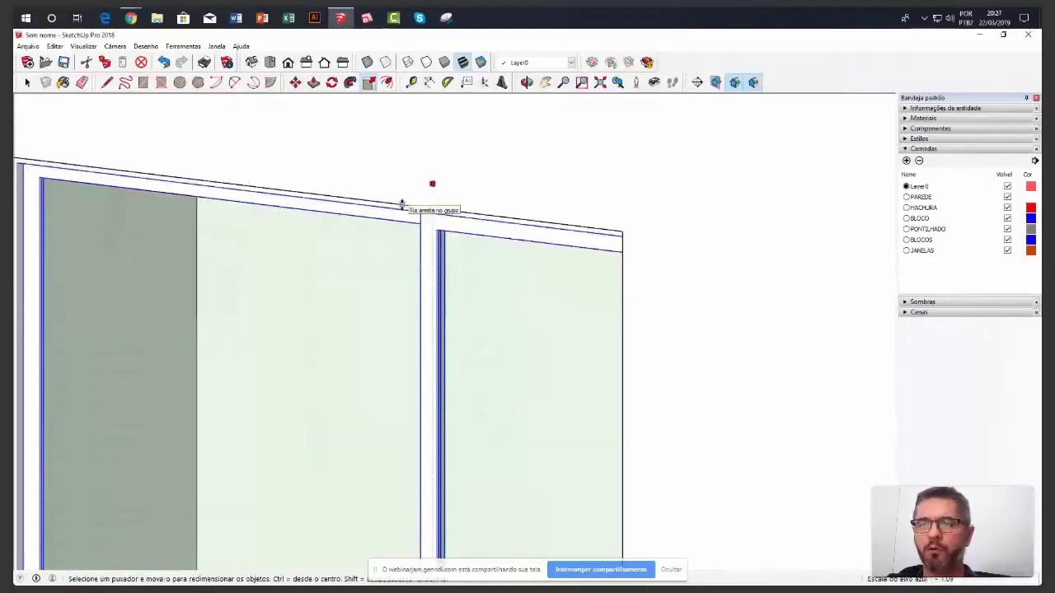
Select the window and turn on X-ray display to expose the part embedded in the wall
scroll(404, 209, down, 2)
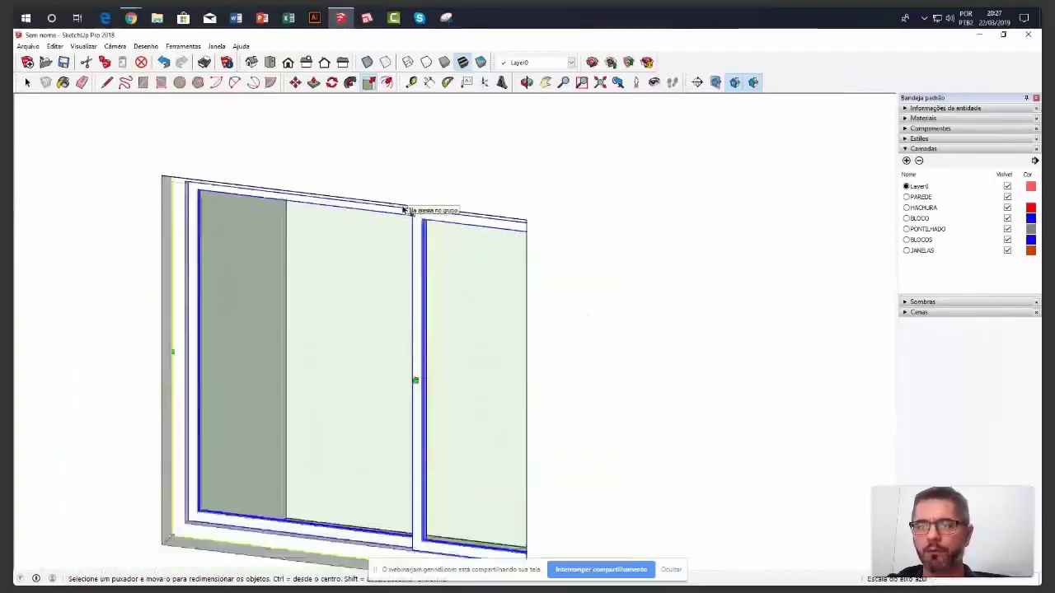
mouse_move(403, 210)
middle_down()
mouse_move(423, 163)
mouse_move(407, 211)
mouse_move(351, 219)
mouse_move(354, 293)
mouse_move(643, 302)
mouse_move(259, 308)
mouse_move(285, 306)
middle_up()
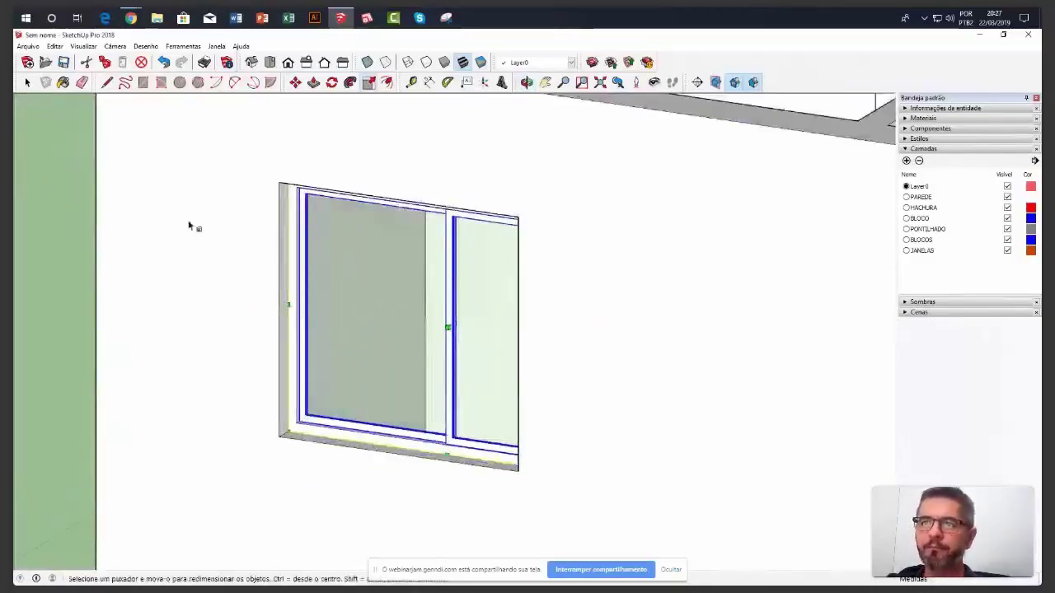
key(space)
click(338, 205)
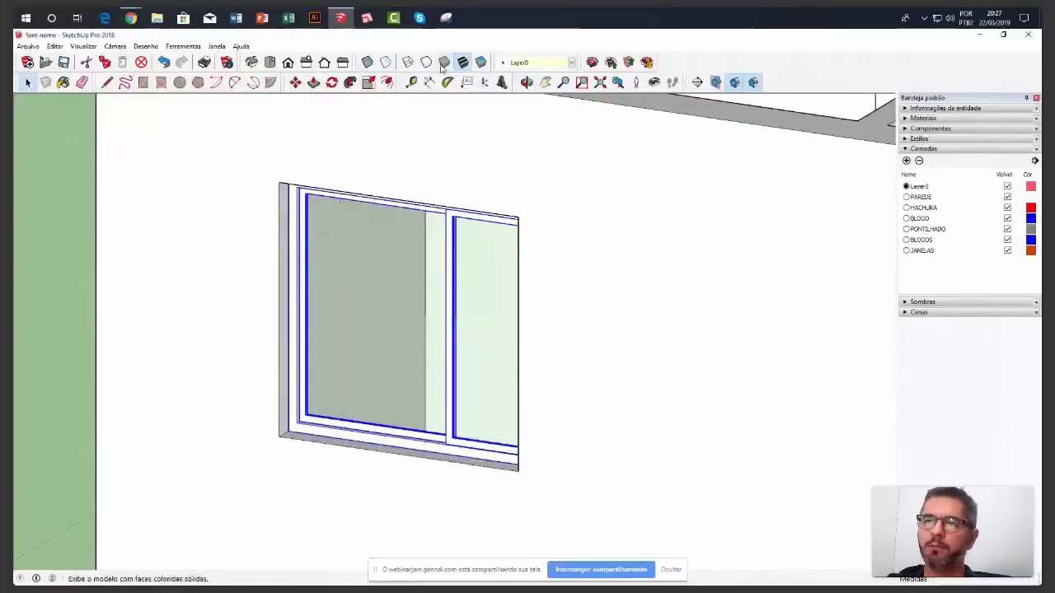
click(368, 63)
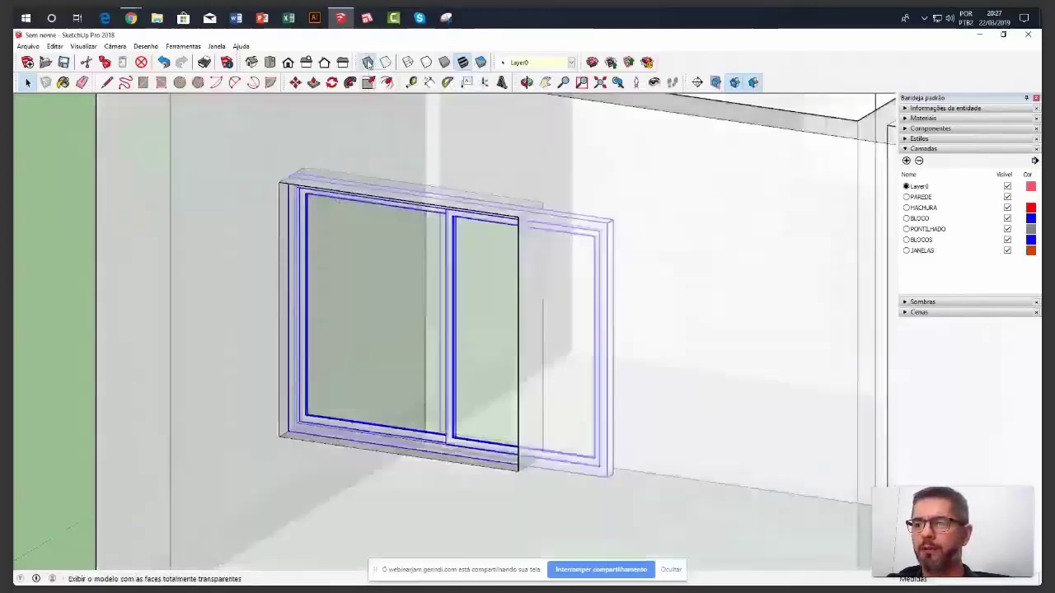
middle_drag(445, 248, 482, 258)
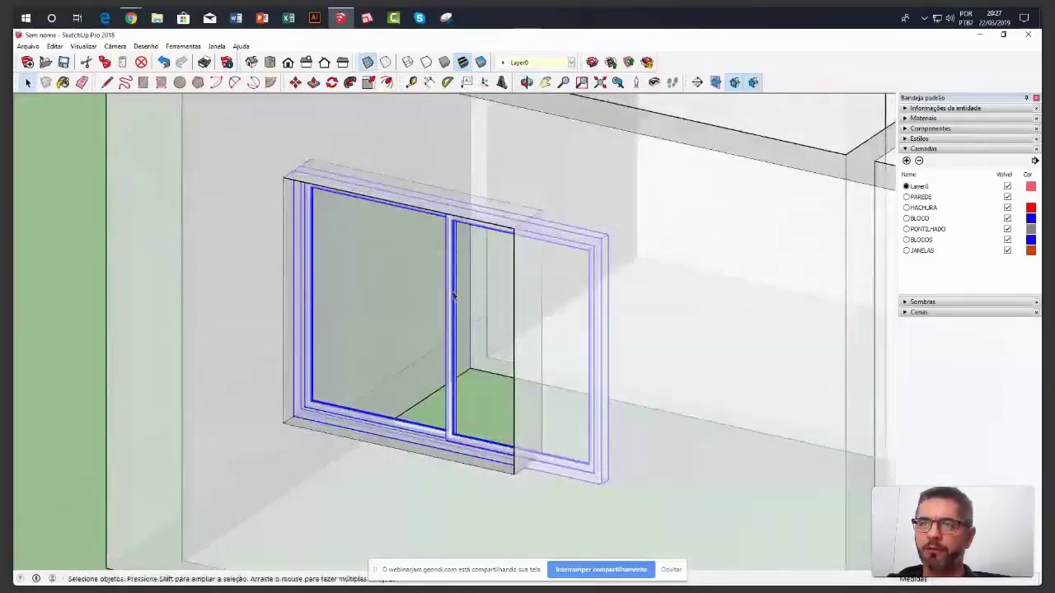
Scale the window along the red axis so its far side meets the opening's side edge
click(369, 83)
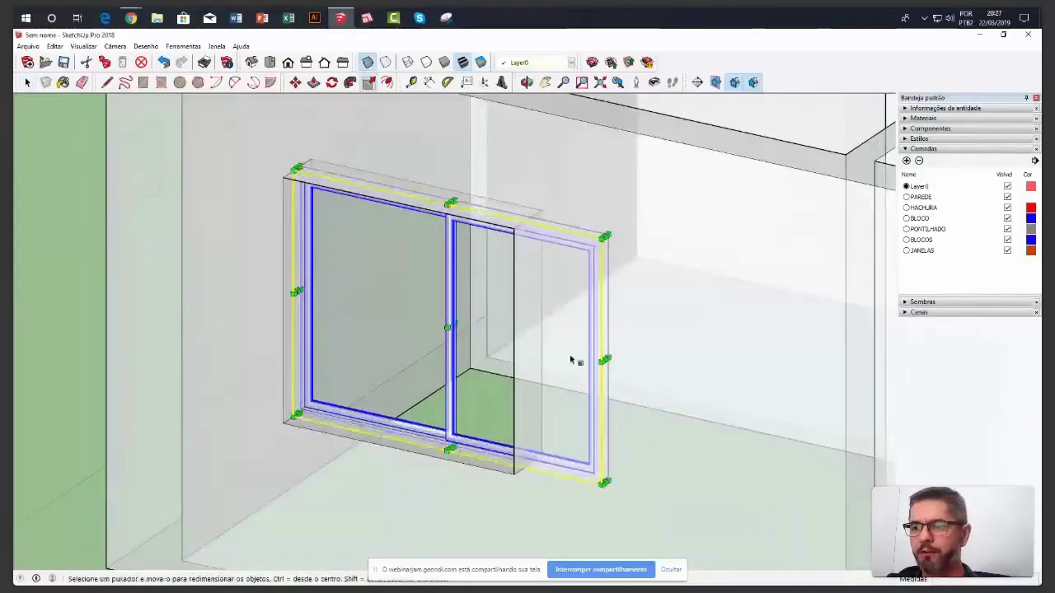
scroll(570, 360, up, 2)
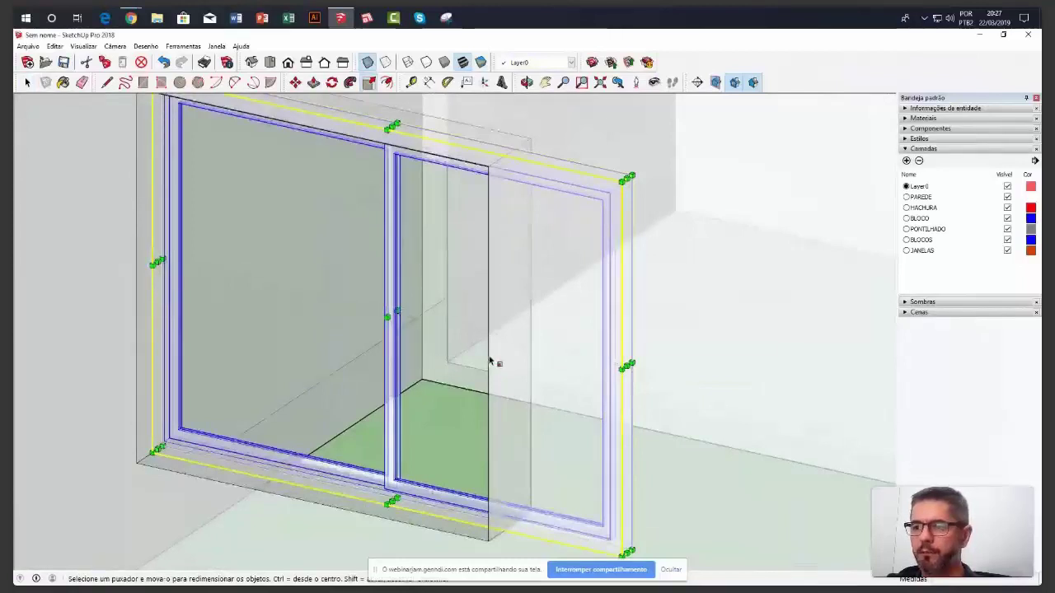
click(627, 366)
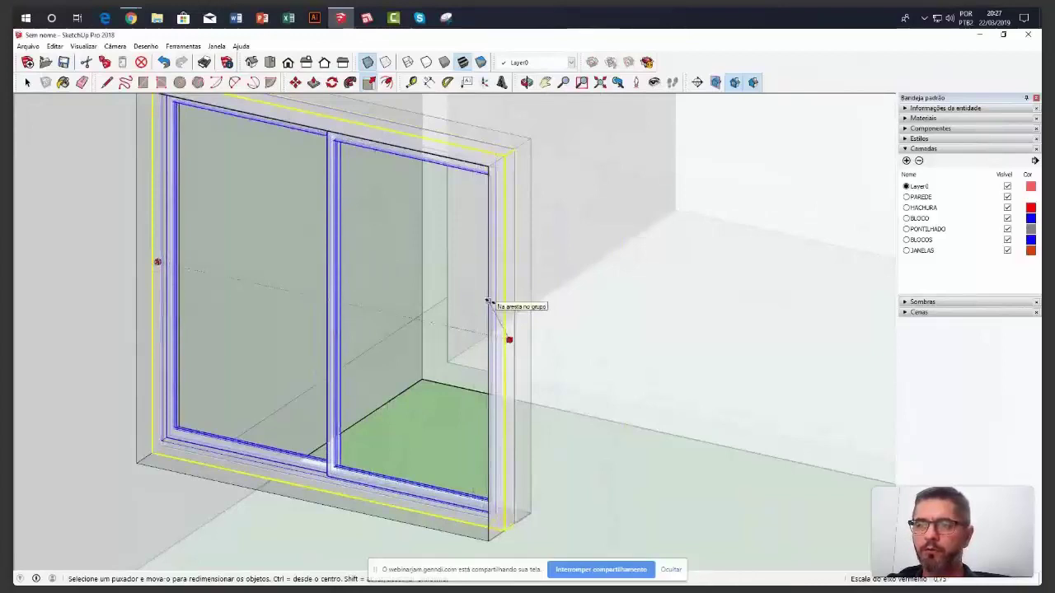
click(491, 307)
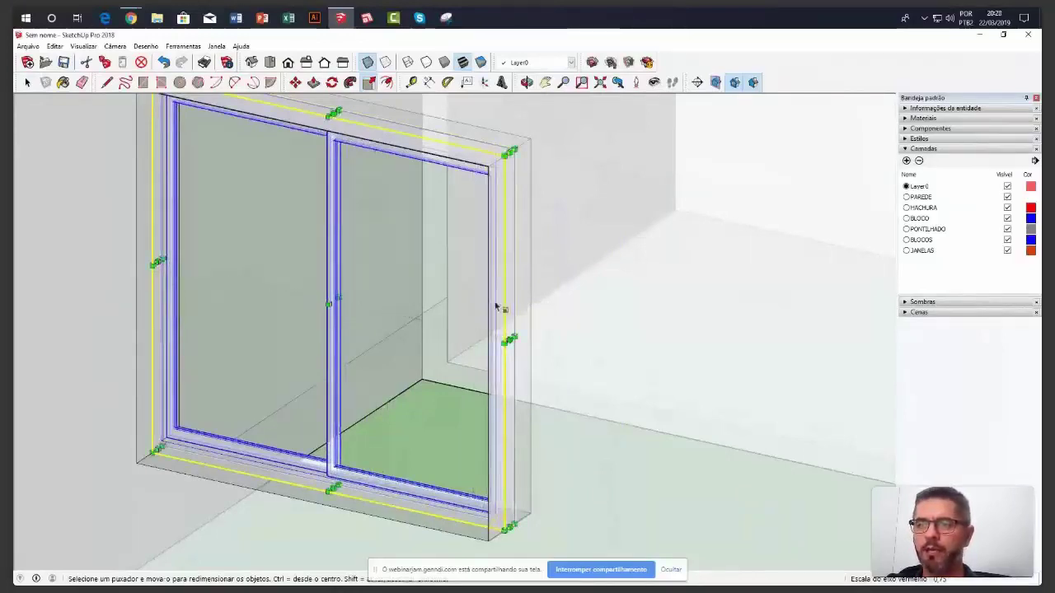
Turn off X-ray display and return to the Select tool
scroll(576, 340, down, 3)
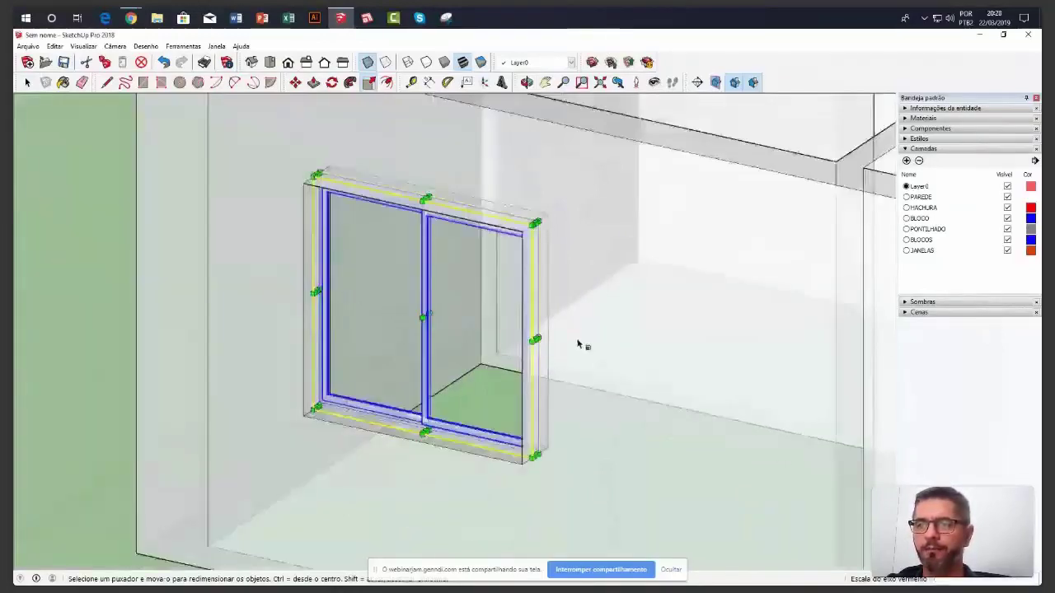
middle_drag(579, 344, 506, 306)
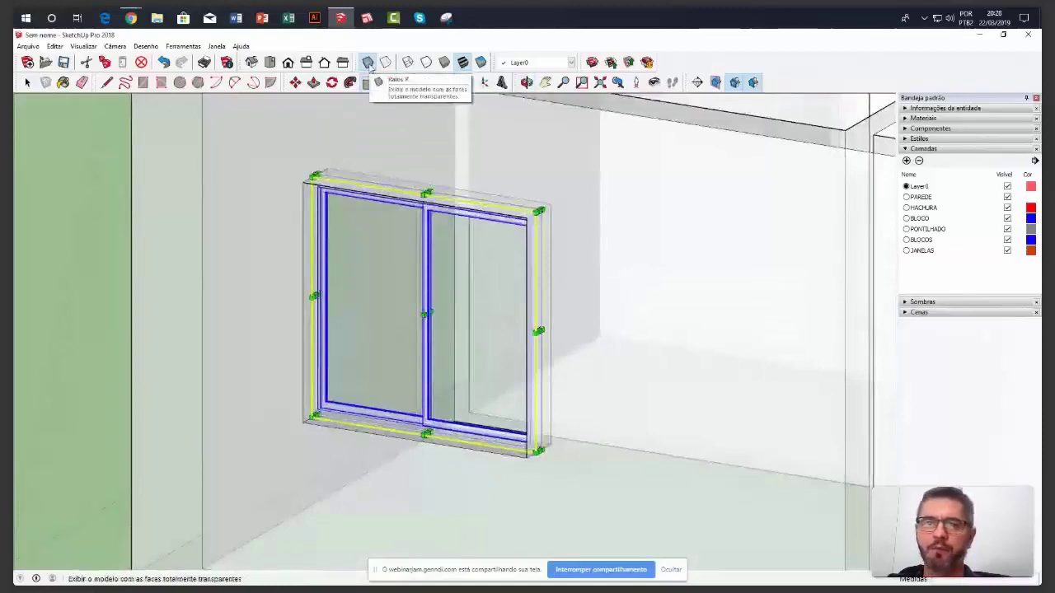
click(368, 63)
key(space)
click(29, 85)
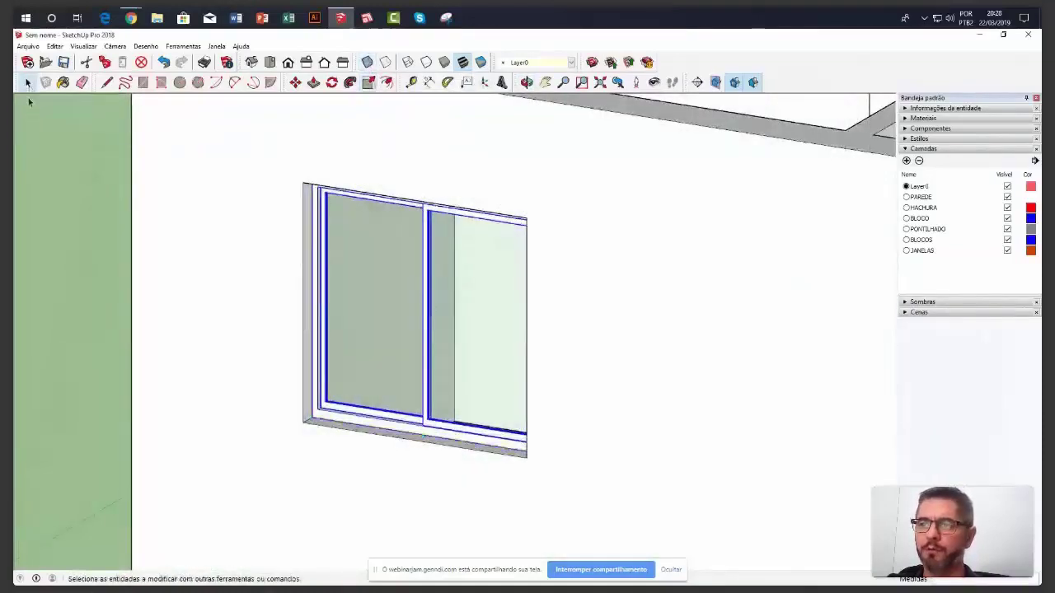
Copy the fitted window about 3.98 m along the wall, matching its lower outer corner to the same corner of the second opening
mouse_move(319, 354)
middle_down()
mouse_move(429, 268)
mouse_move(484, 302)
mouse_move(288, 313)
mouse_move(212, 362)
mouse_move(198, 356)
middle_up()
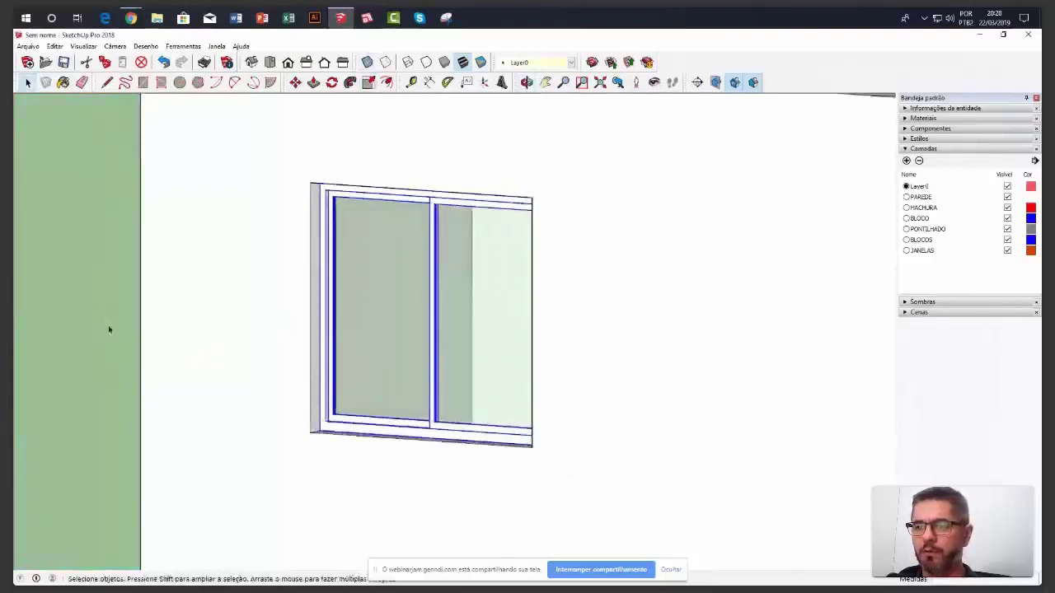
scroll(108, 328, down, 5)
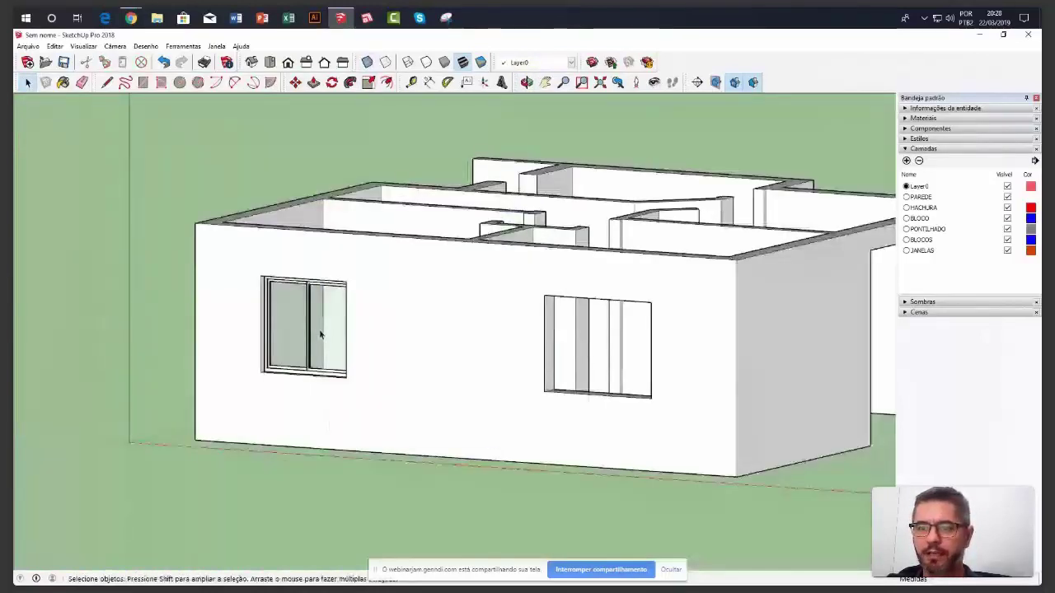
scroll(470, 380, up, 3)
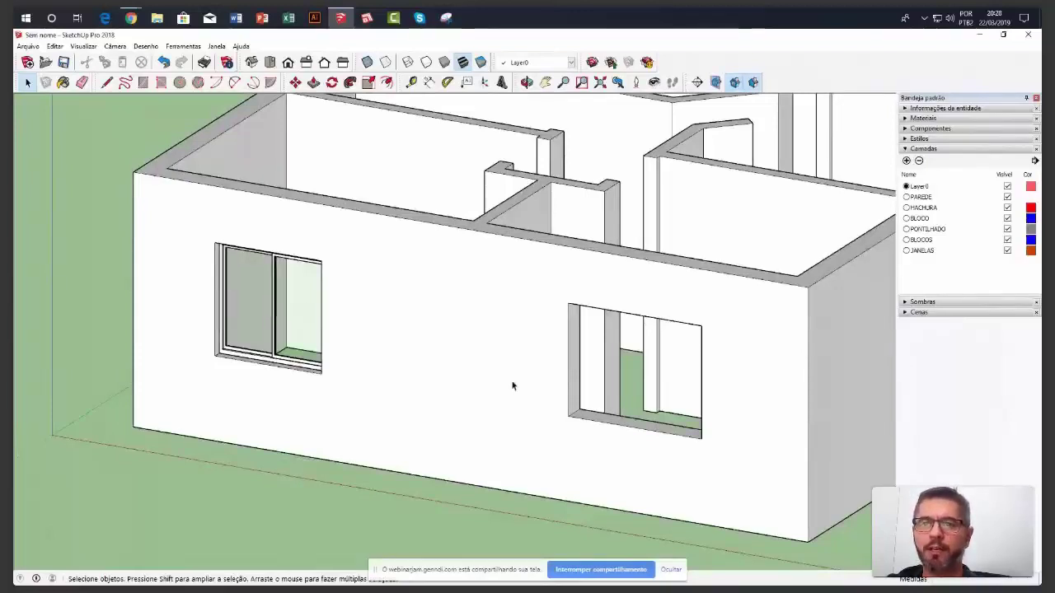
scroll(513, 386, up, 2)
click(220, 297)
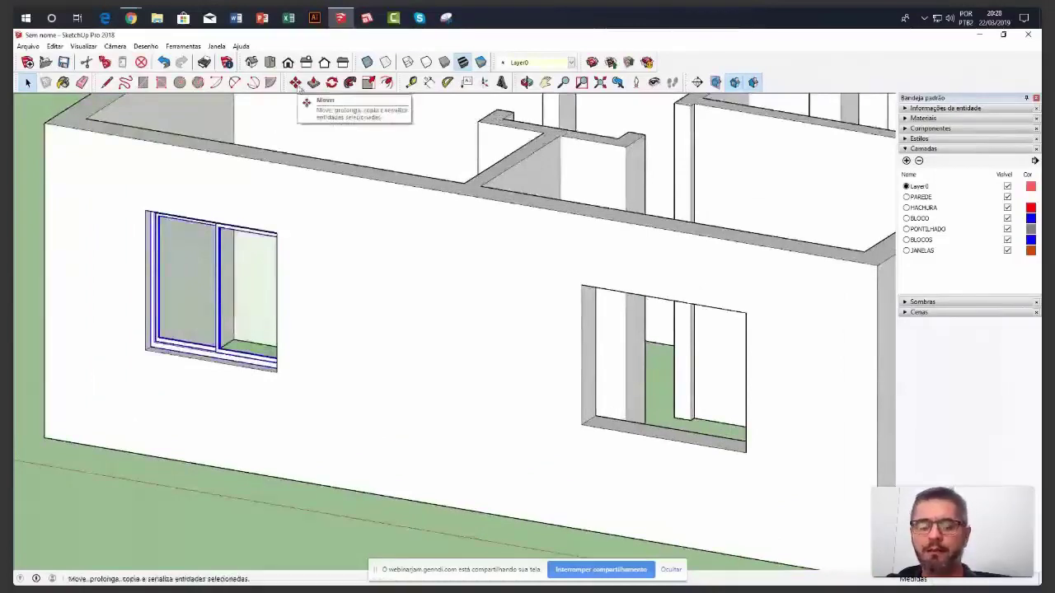
click(296, 83)
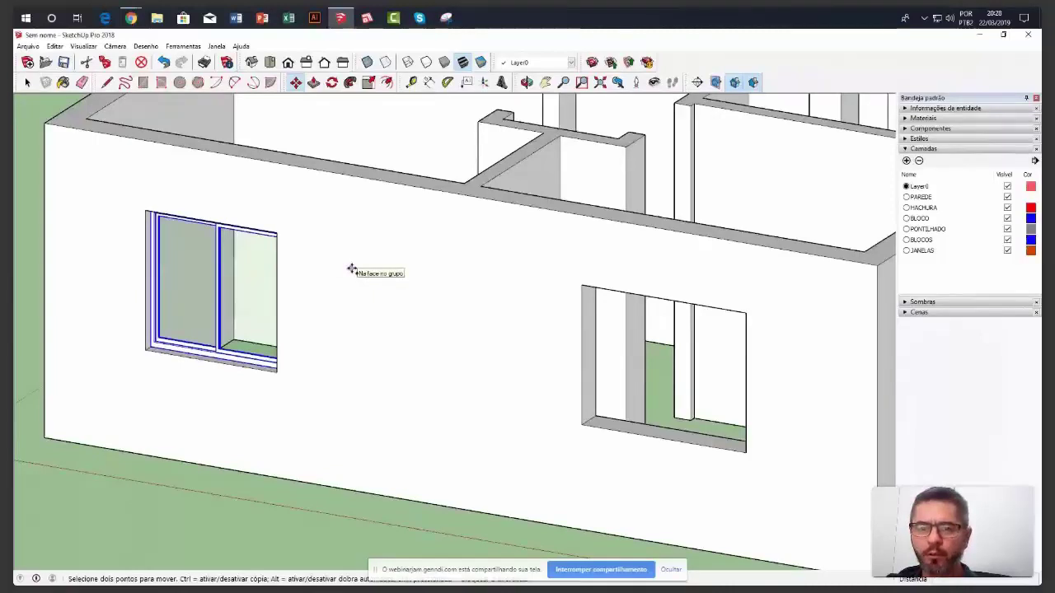
click(147, 351)
click(146, 352)
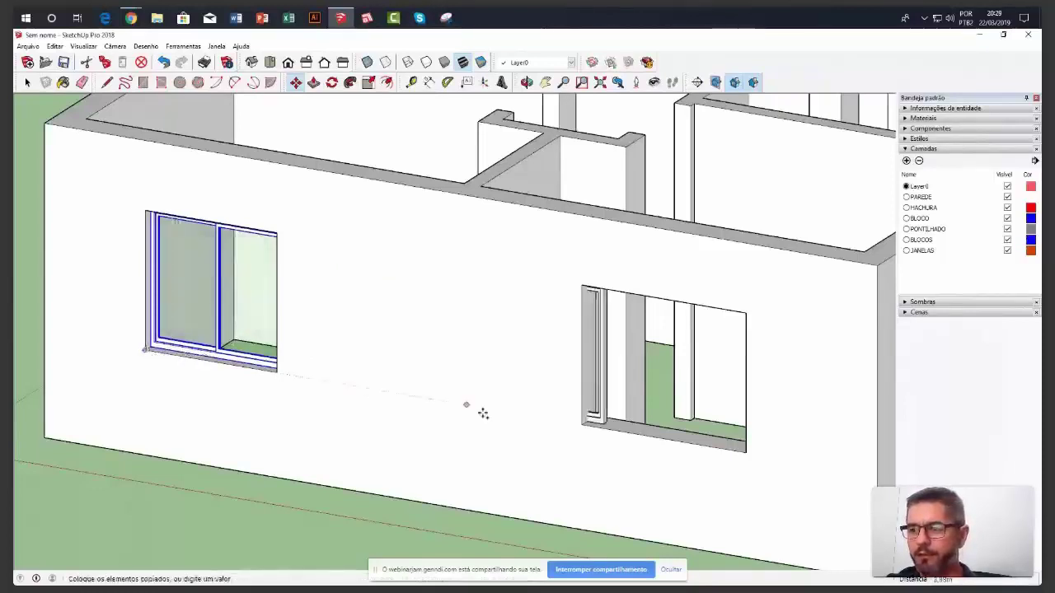
click(587, 427)
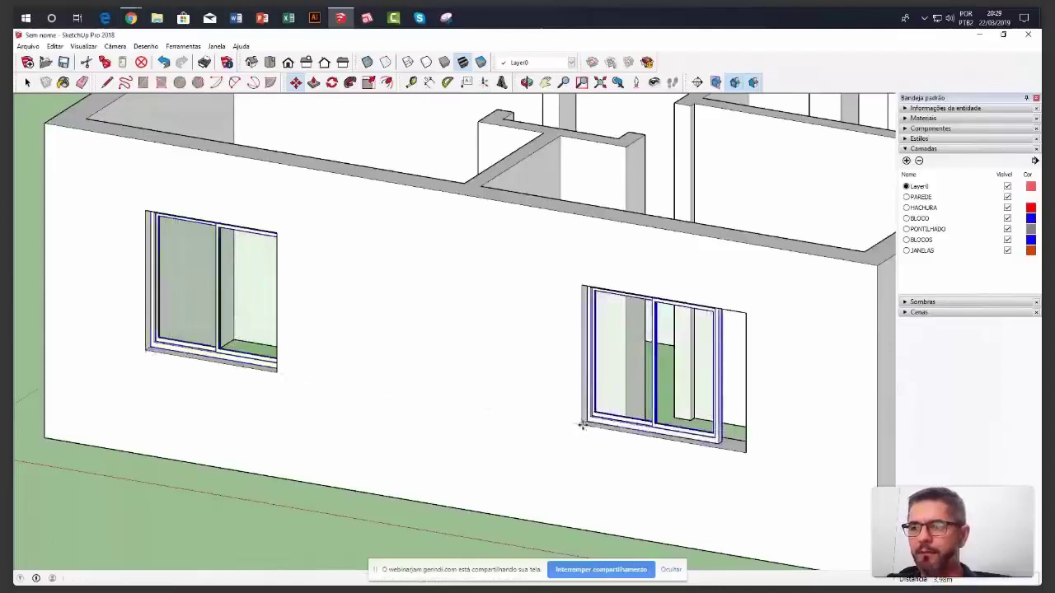
Scale the copied window along the red axis by about 1.25 so its side meets the opening's far edge, then deselect it
scroll(270, 421, down, 3)
scroll(256, 421, down, 1)
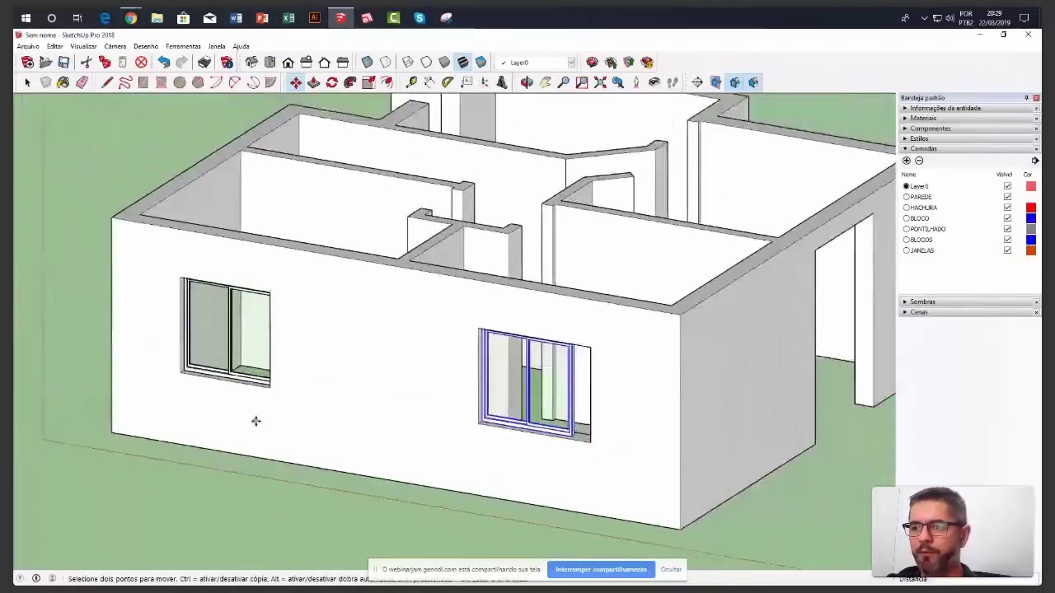
middle_drag(255, 421, 788, 427)
scroll(639, 305, up, 3)
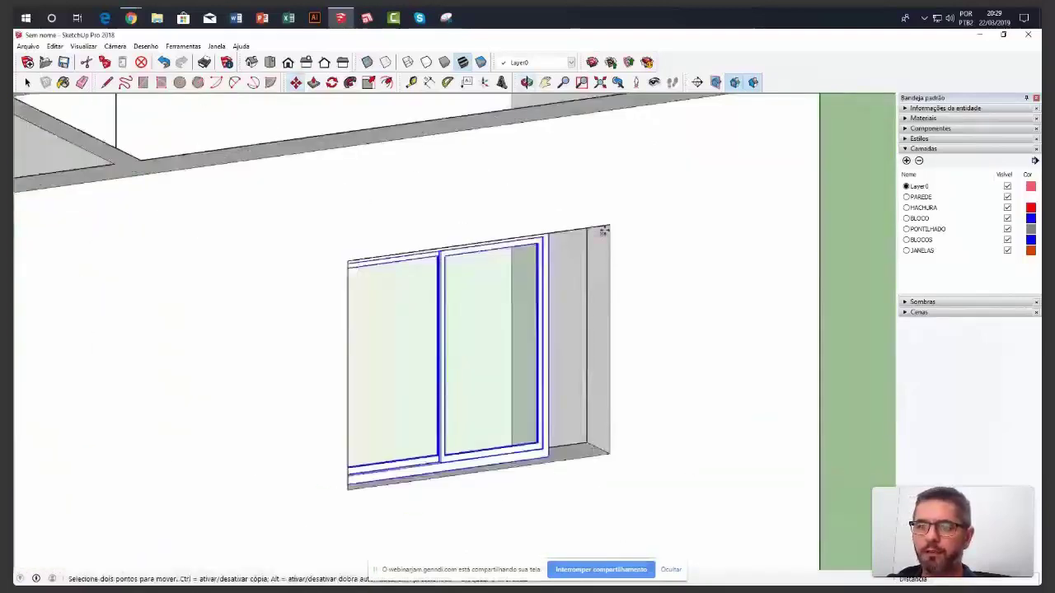
scroll(604, 232, down, 3)
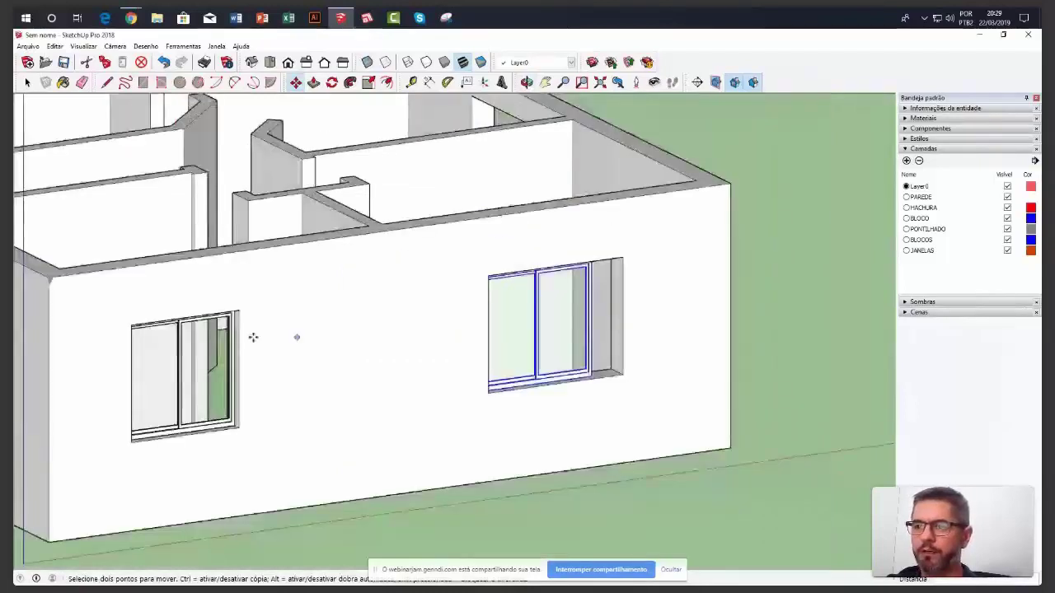
scroll(668, 304, up, 3)
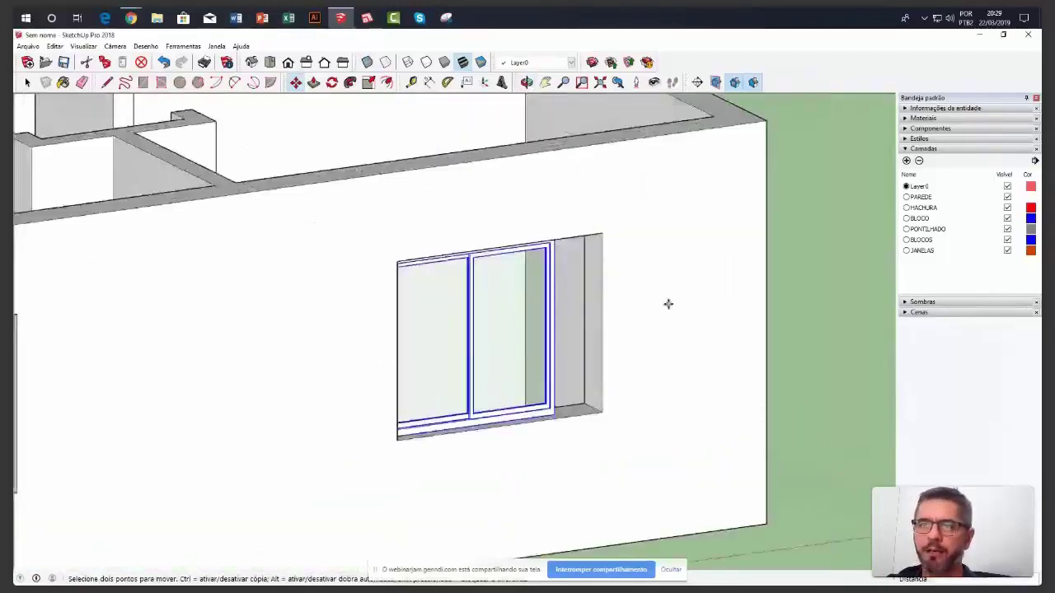
scroll(667, 304, up, 2)
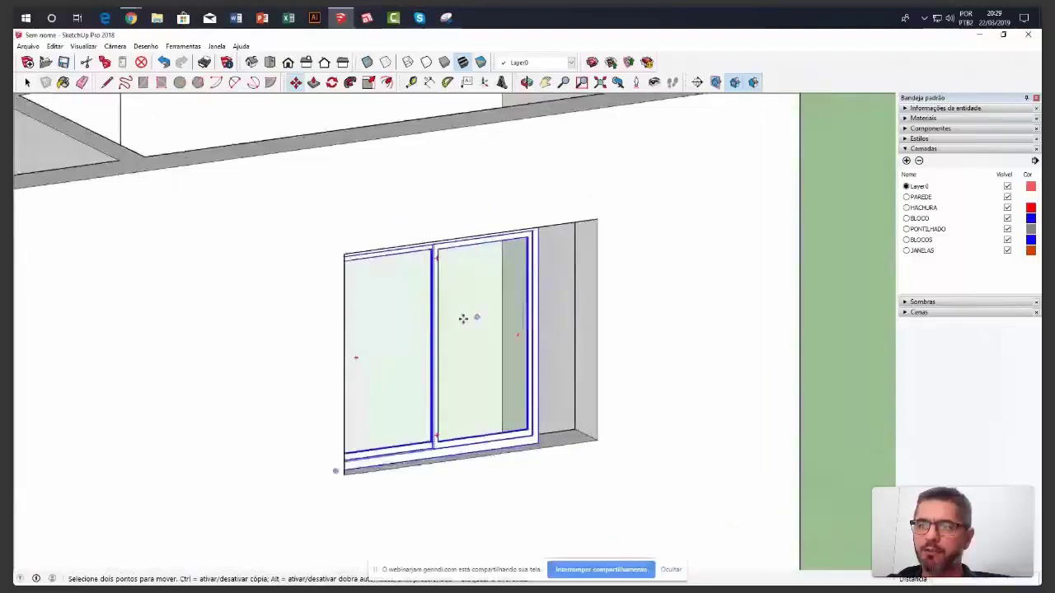
click(370, 84)
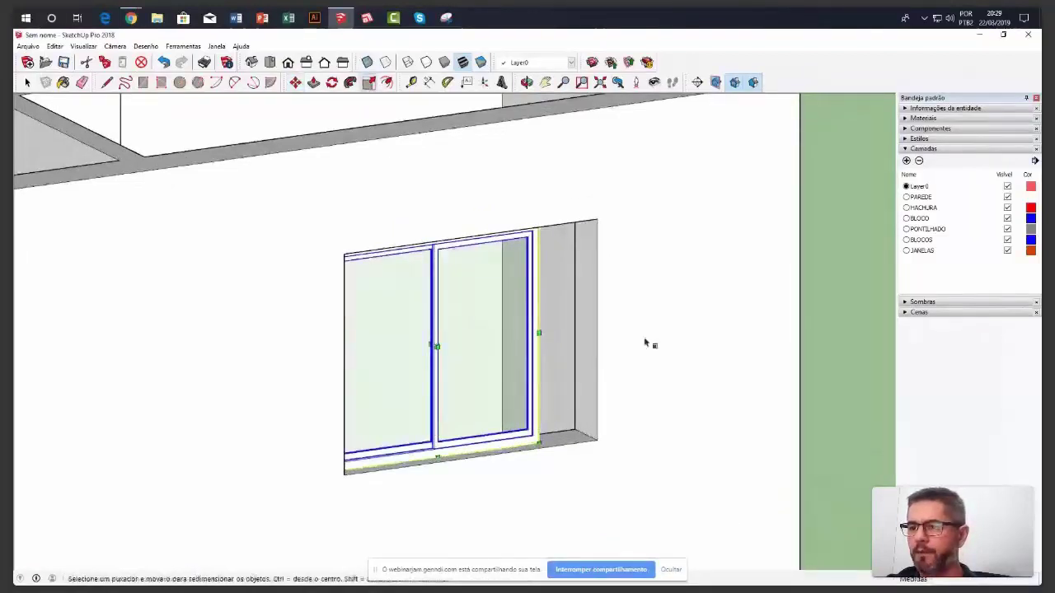
middle_drag(645, 343, 388, 350)
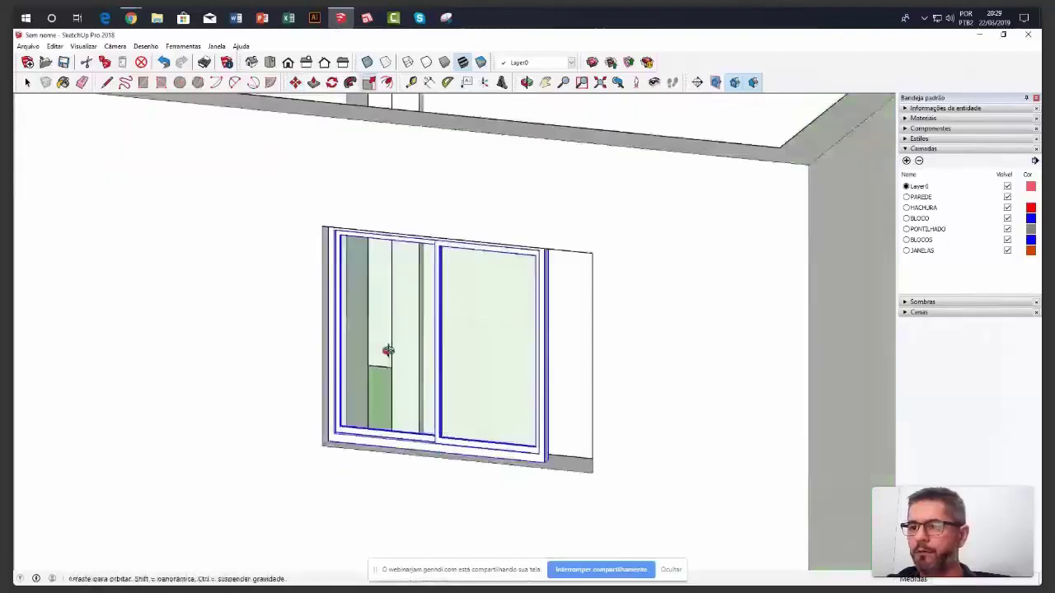
scroll(608, 377, up, 3)
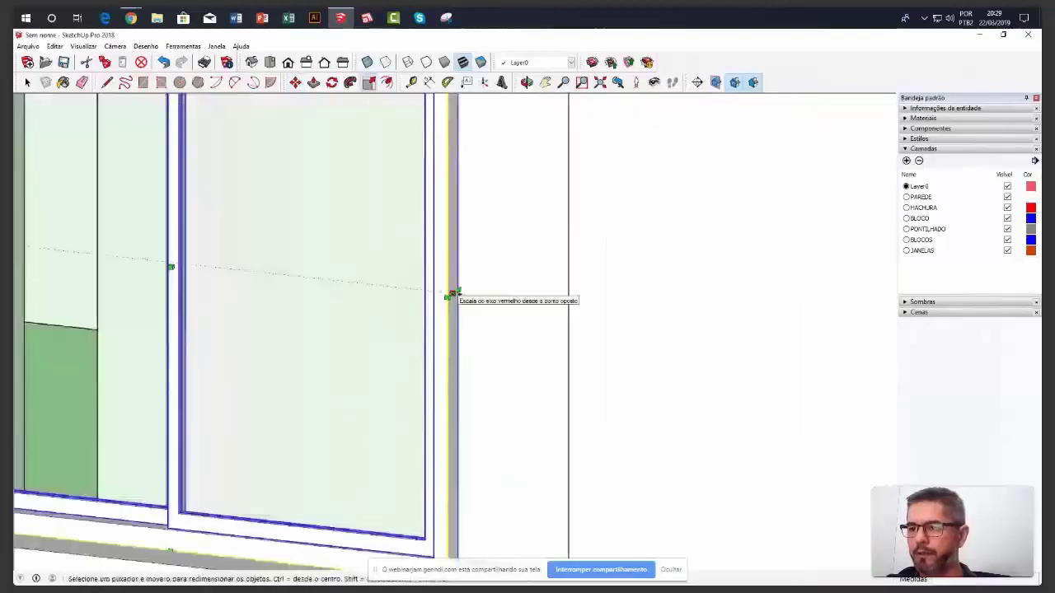
drag(452, 295, 565, 341)
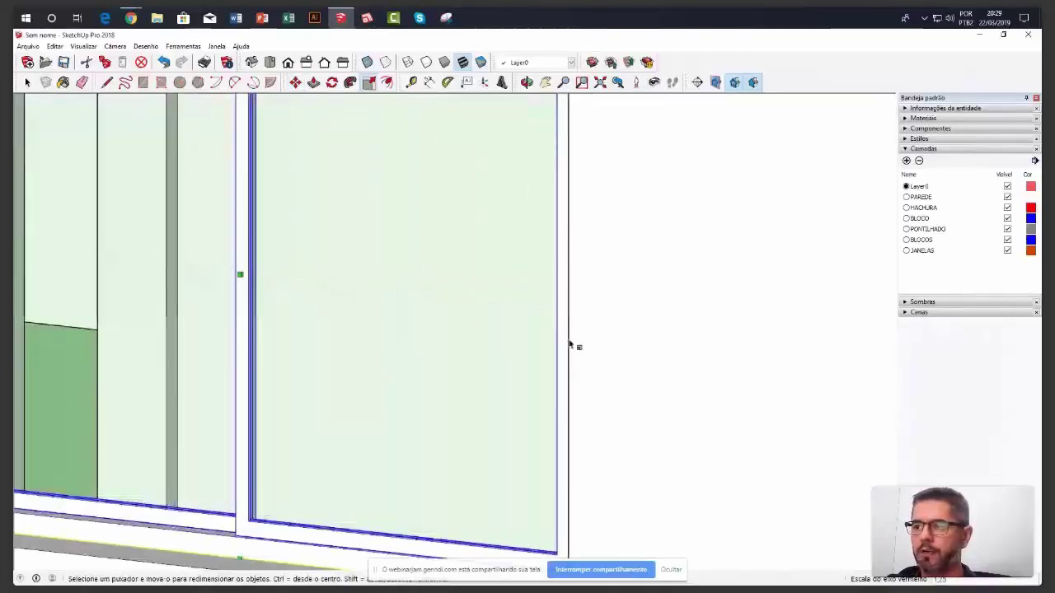
scroll(569, 345, down, 3)
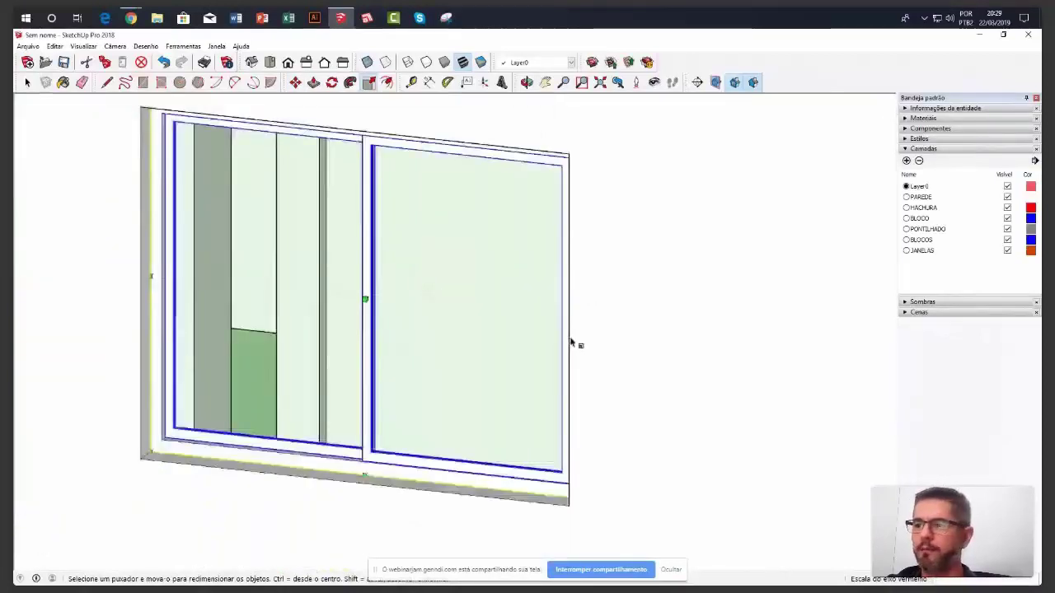
scroll(819, 341, down, 3)
click(26, 83)
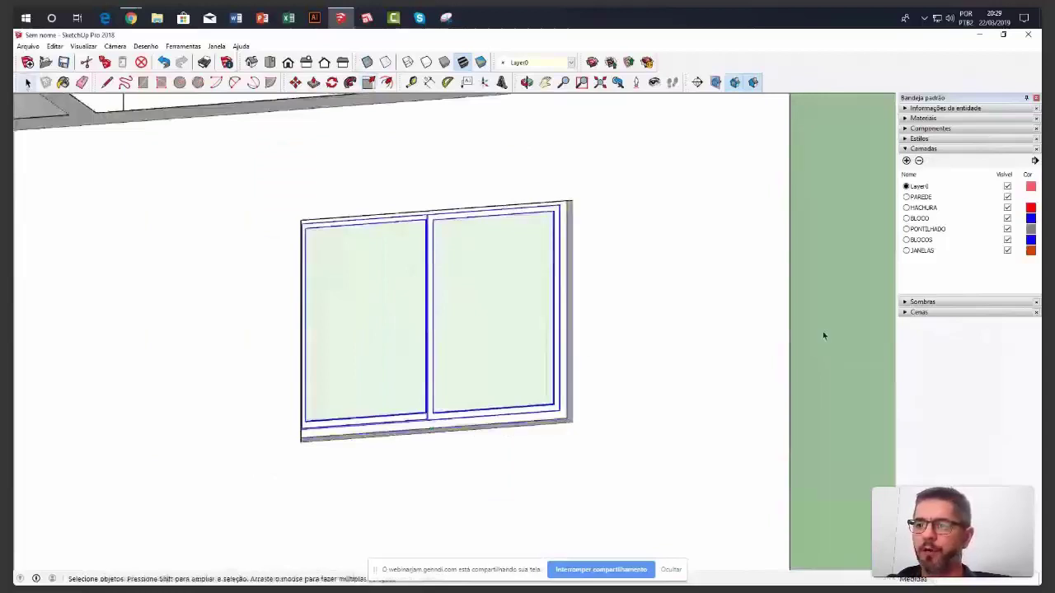
click(822, 333)
Select both windows on the front wall and assign them to the JANELAS layer
mouse_move(552, 393)
middle_down()
mouse_move(592, 332)
mouse_move(536, 405)
middle_up()
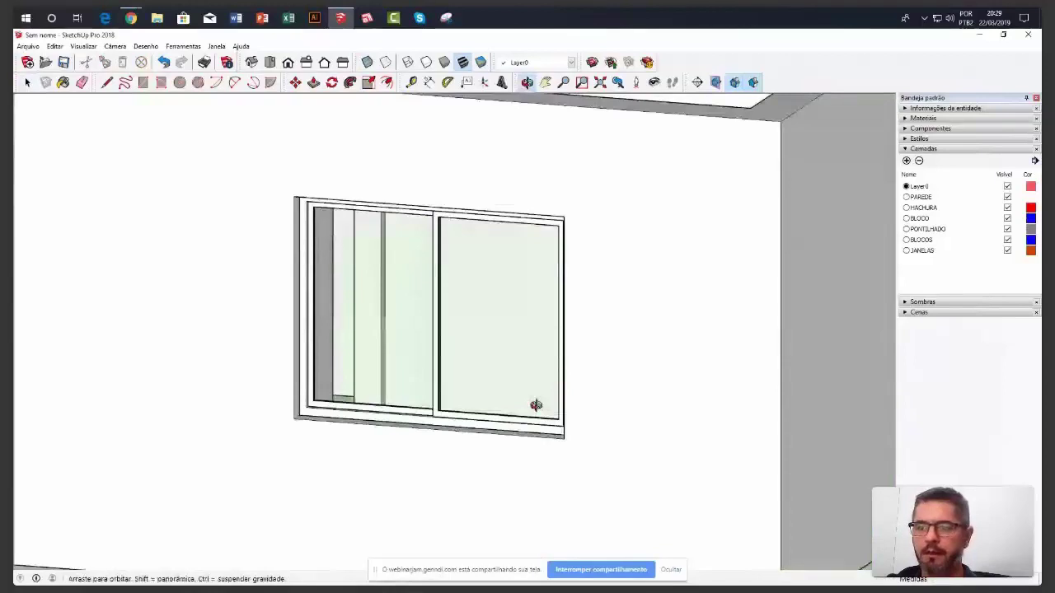
scroll(602, 431, down, 5)
middle_drag(609, 428, 487, 427)
click(488, 427)
click(257, 378)
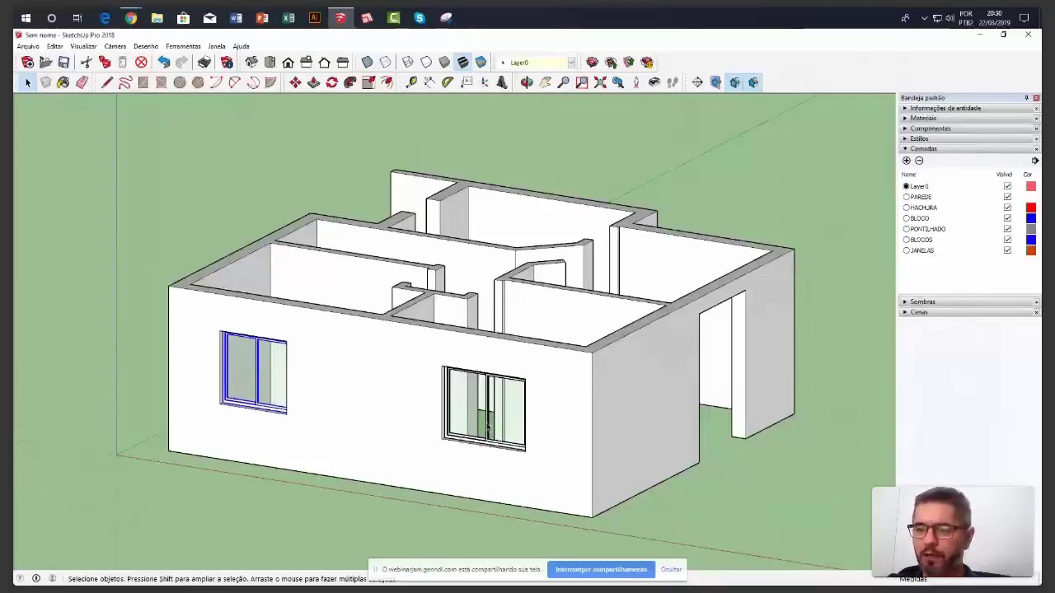
shift+click(488, 426)
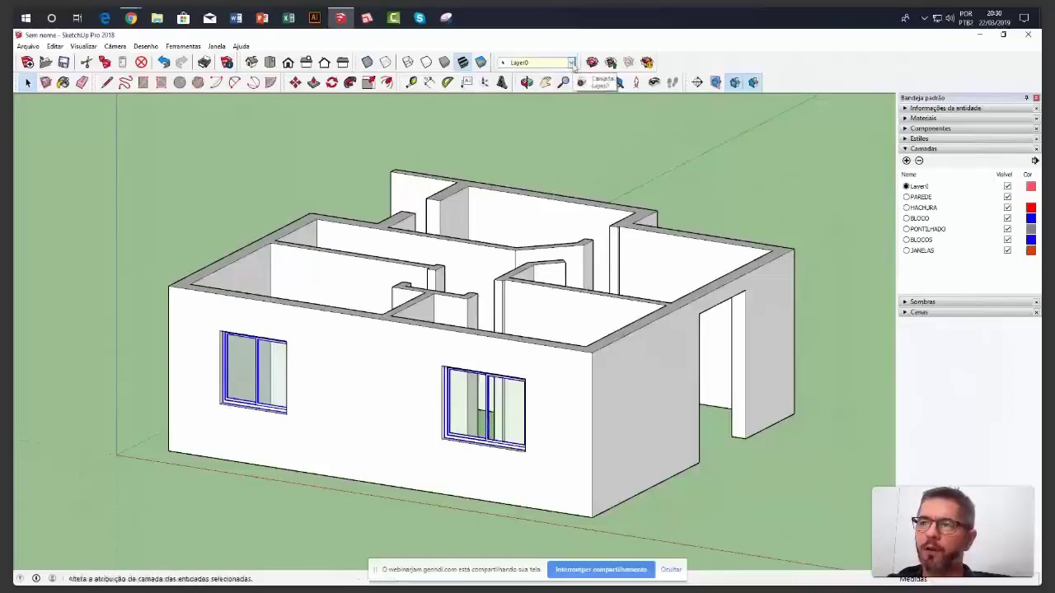
click(570, 63)
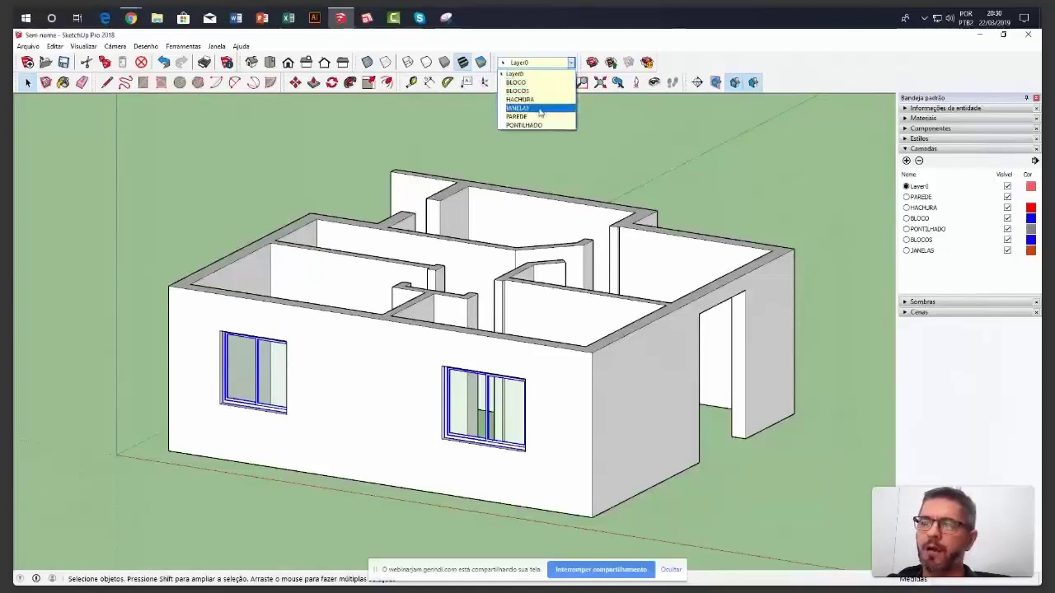
click(540, 109)
click(559, 145)
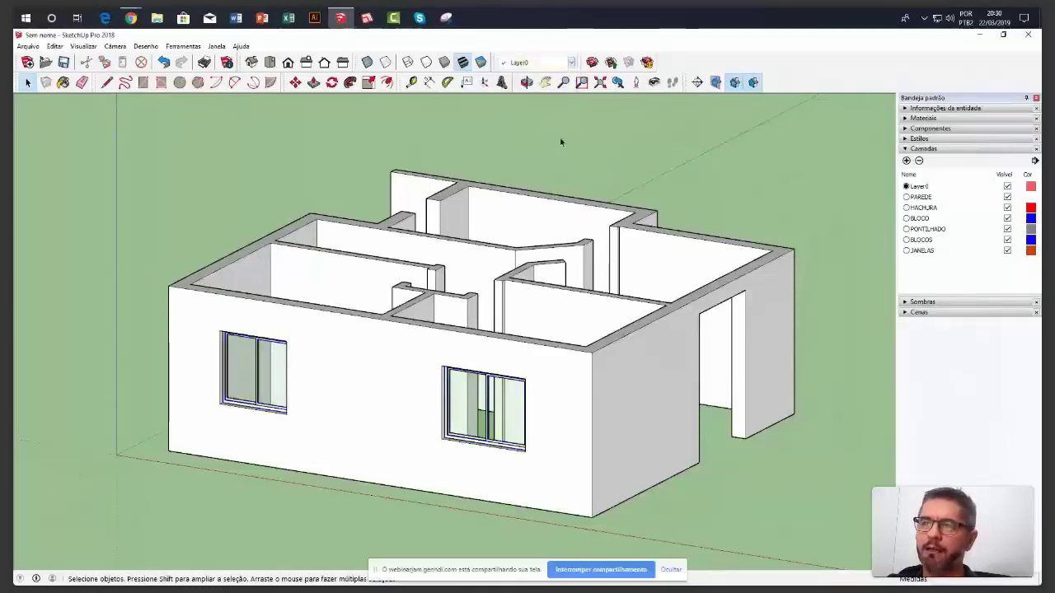
Check which layers the wall group and the copied window are assigned to
click(497, 208)
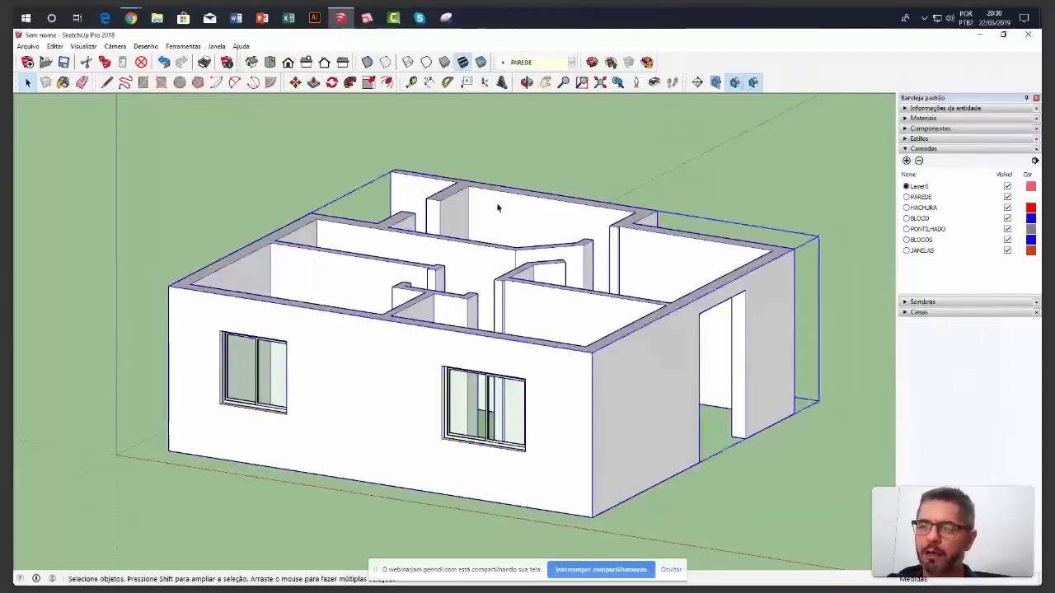
click(540, 140)
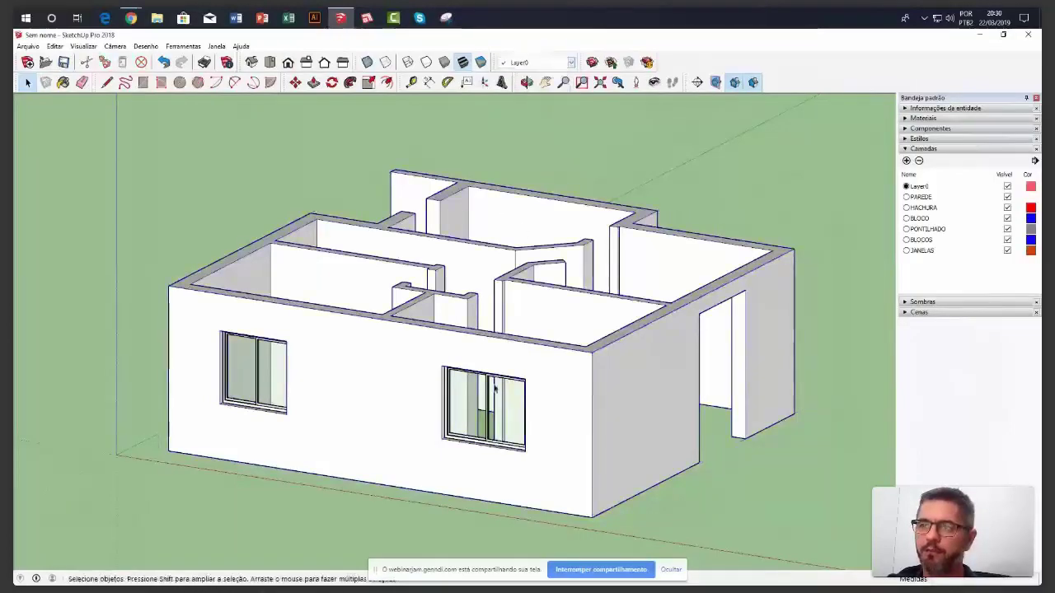
click(489, 427)
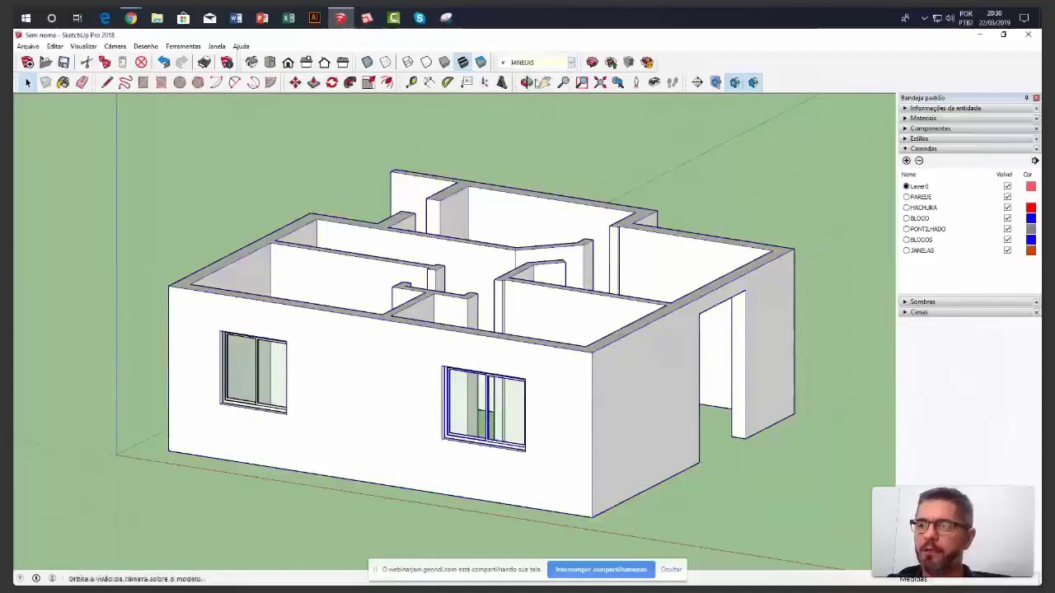
click(584, 160)
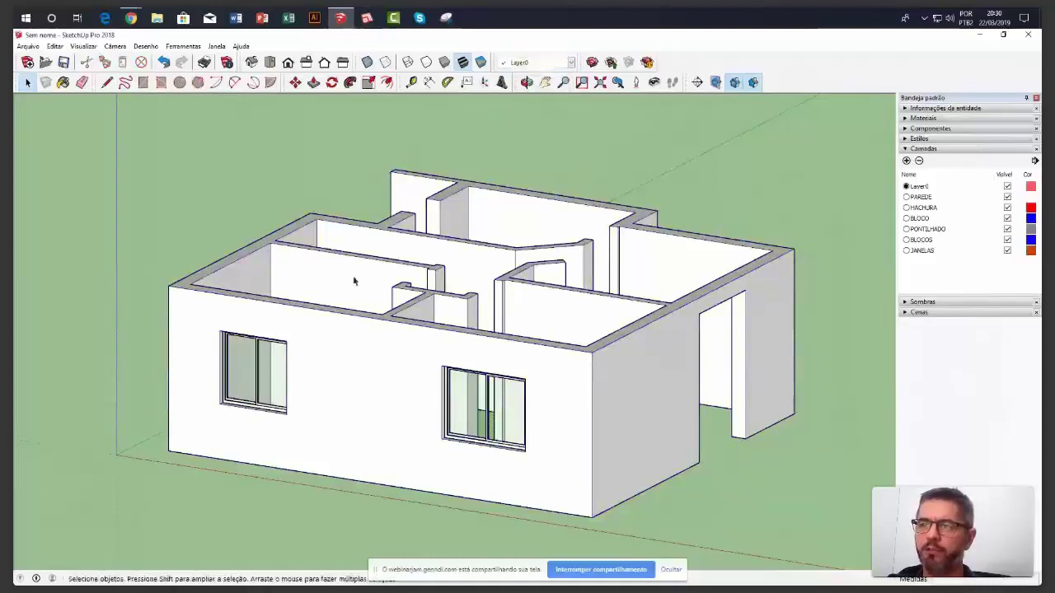
Hide the PAREDE layer to view the windows alone, and make it visible again
scroll(354, 281, down, 2)
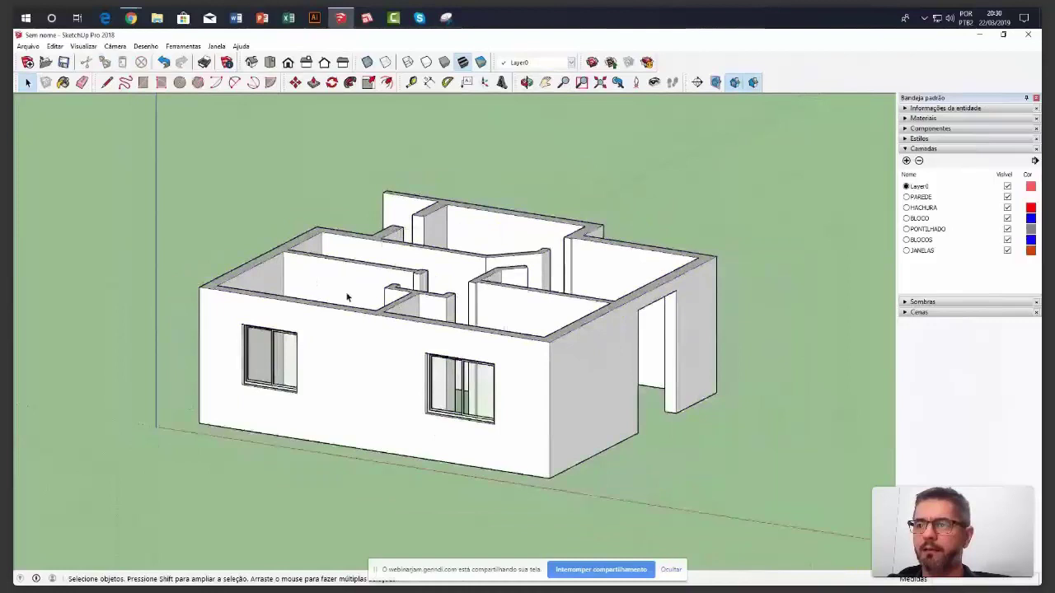
middle_drag(347, 297, 446, 260)
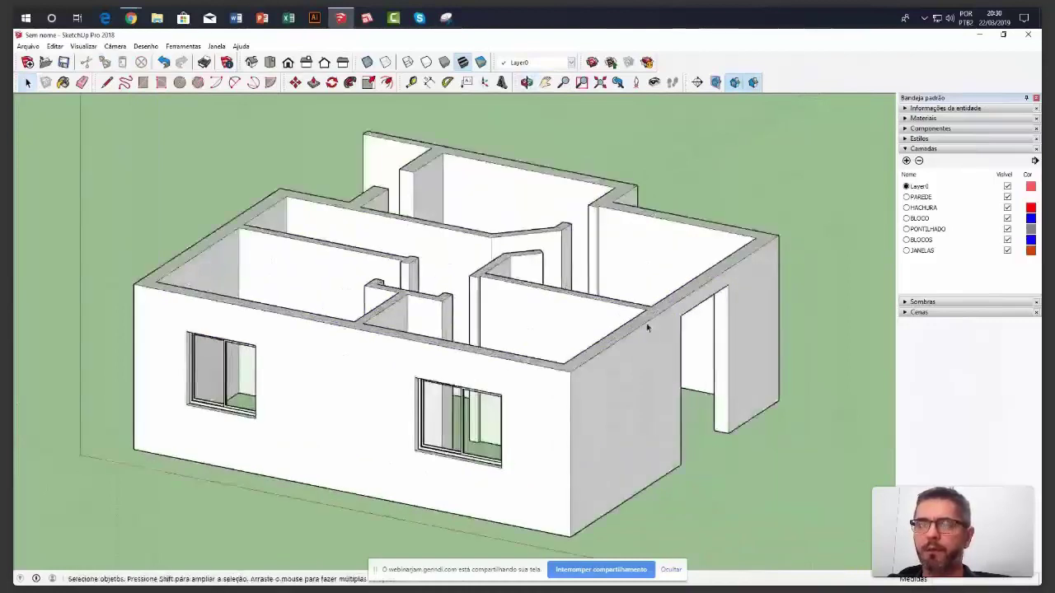
middle_drag(827, 395, 826, 386)
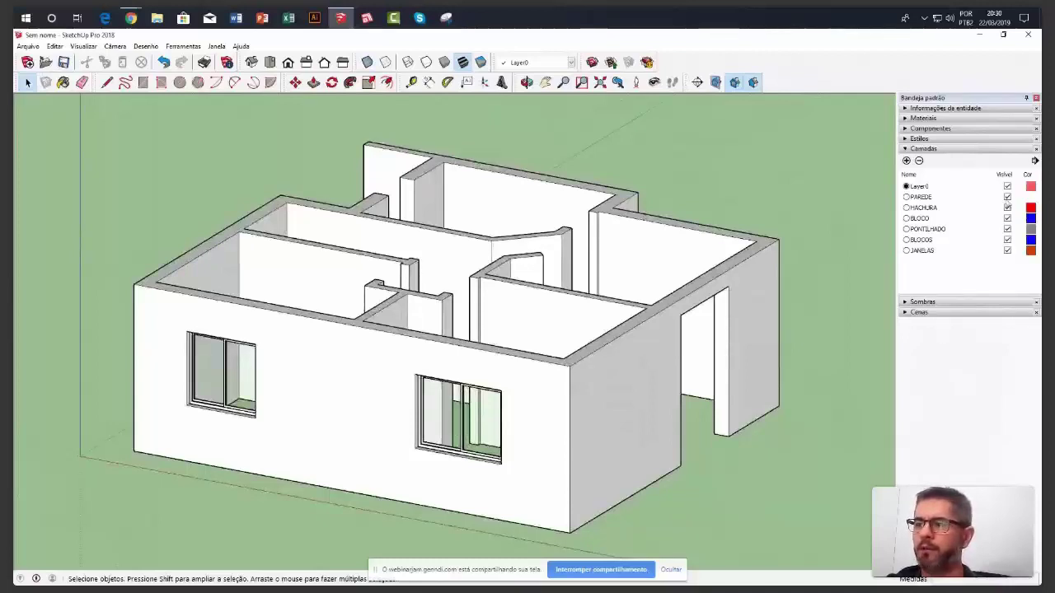
click(1012, 201)
click(1008, 198)
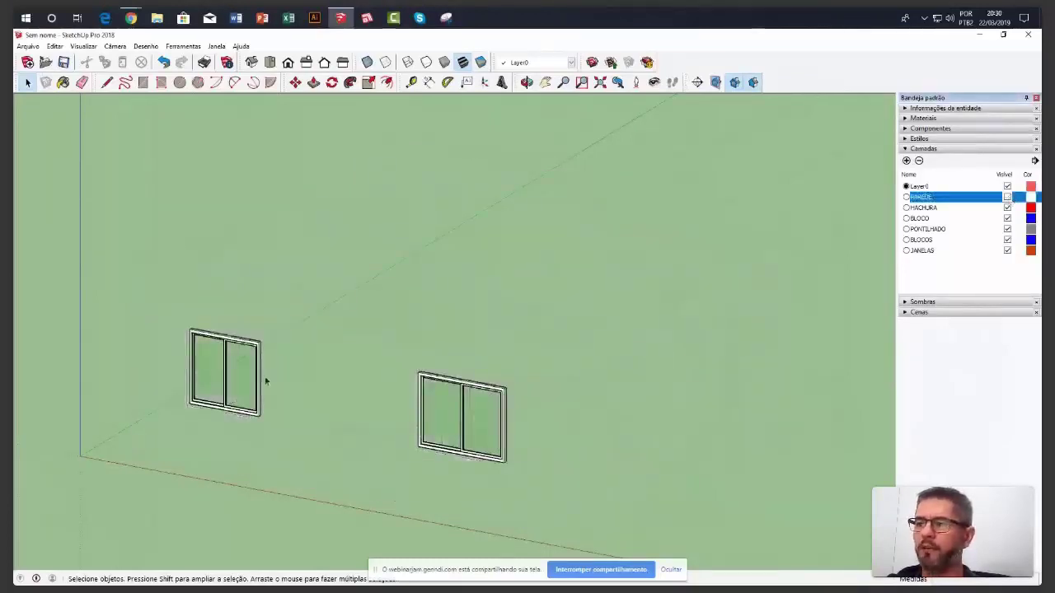
click(1007, 198)
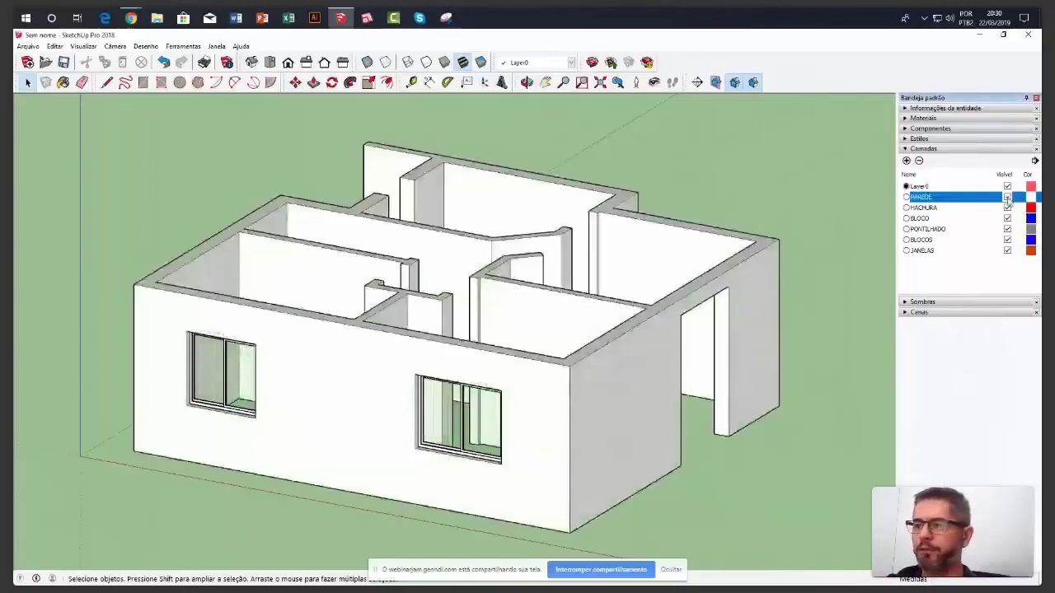
Hide the JANELAS layer to inspect the empty wall openings, and make it visible again
click(1007, 251)
click(1007, 251)
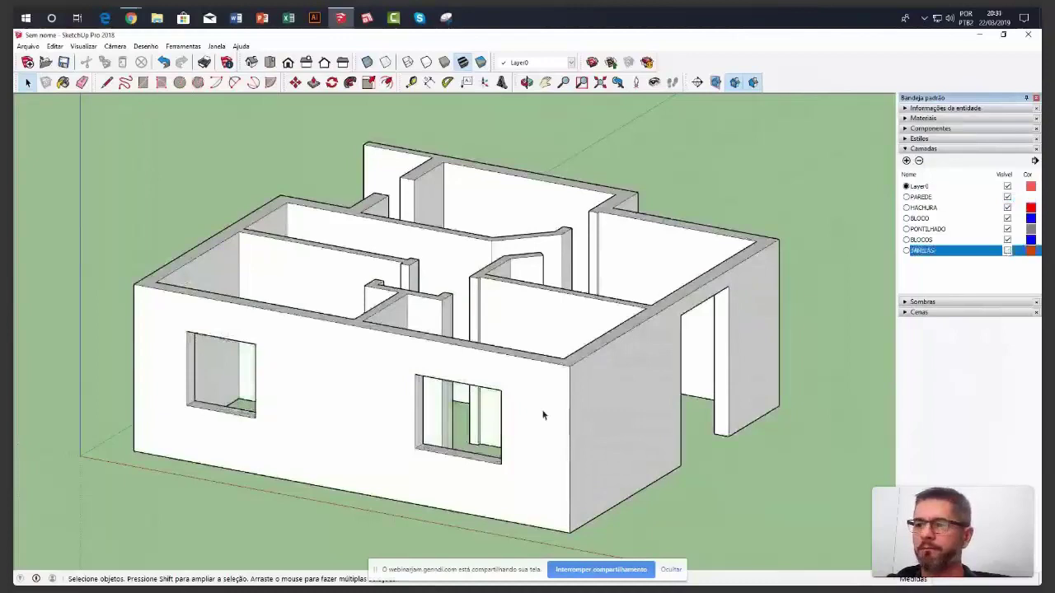
middle_drag(542, 416, 723, 358)
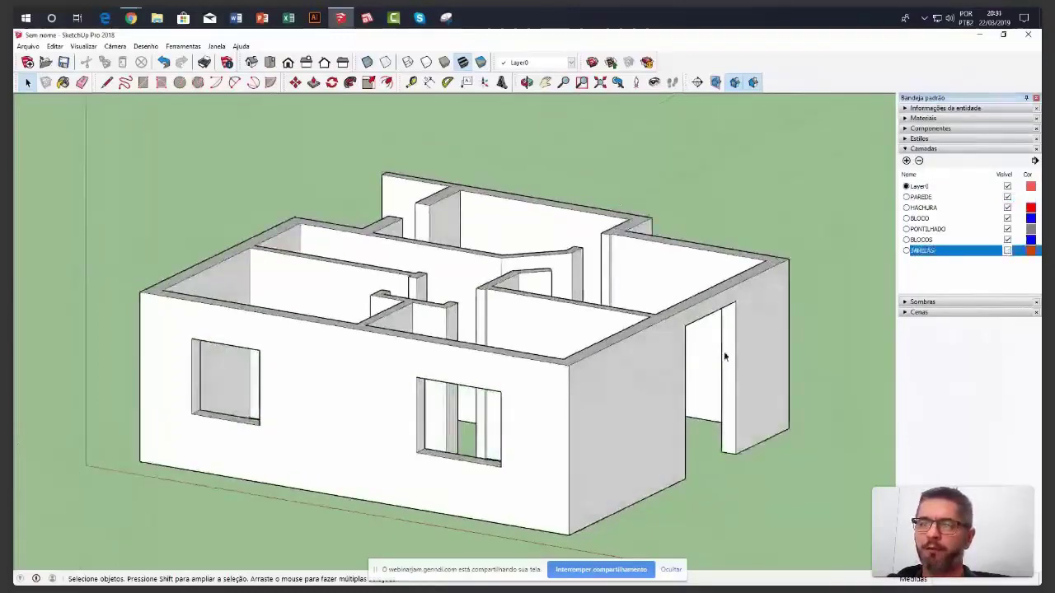
middle_drag(667, 381, 636, 354)
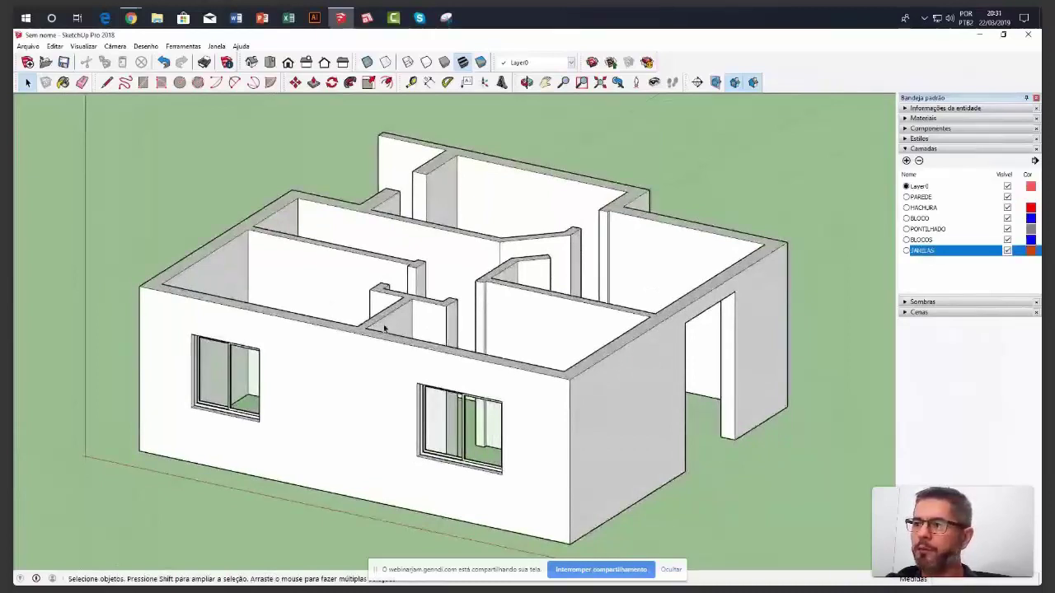
Collapse the layer list and open the Tijolo e revestimentos material collection after browsing the other material categories
middle_drag(384, 328, 376, 329)
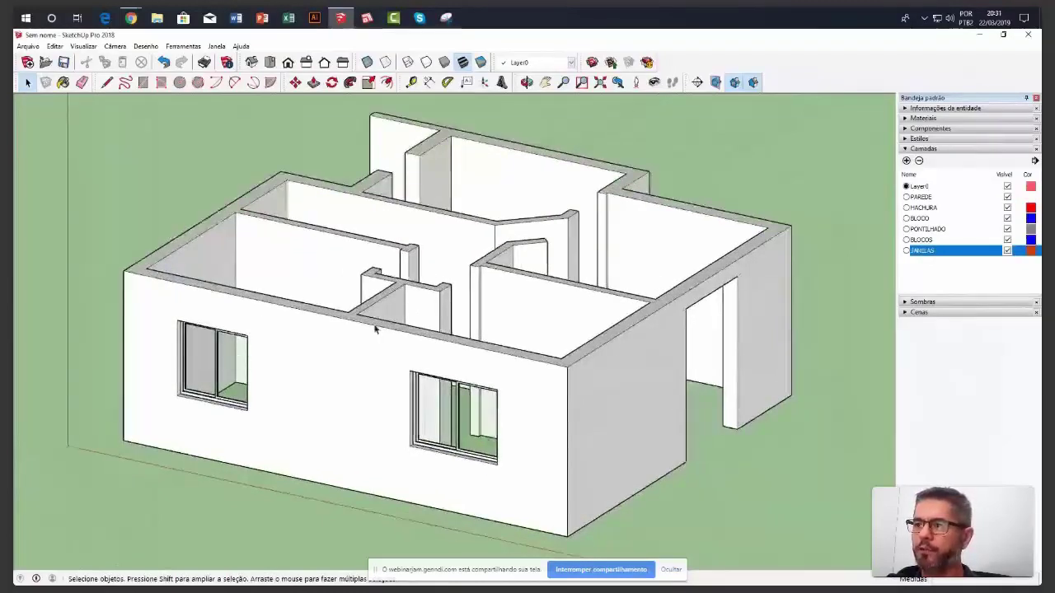
scroll(376, 329, down, 1)
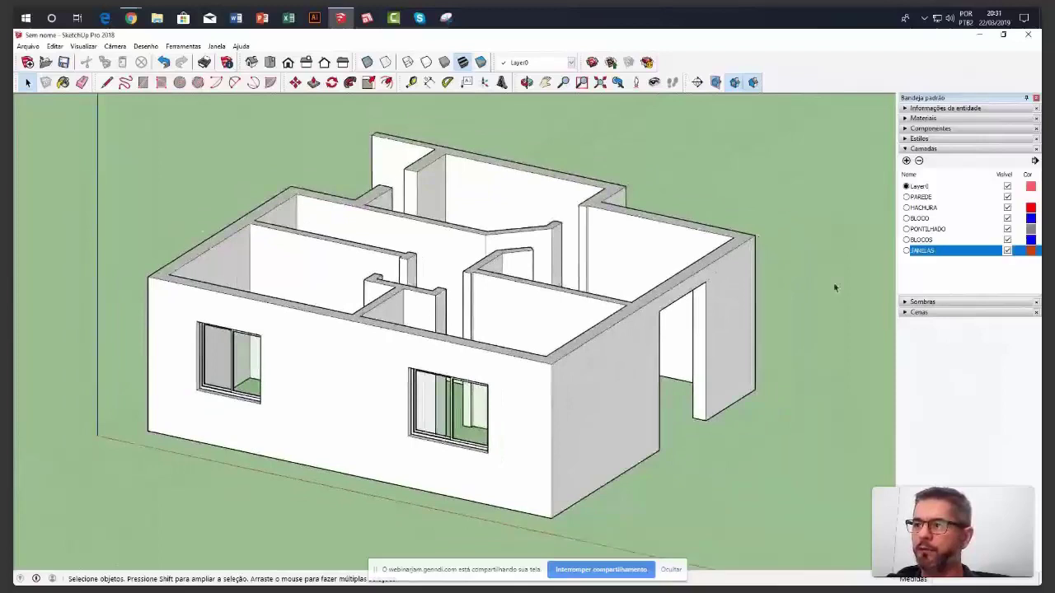
click(905, 150)
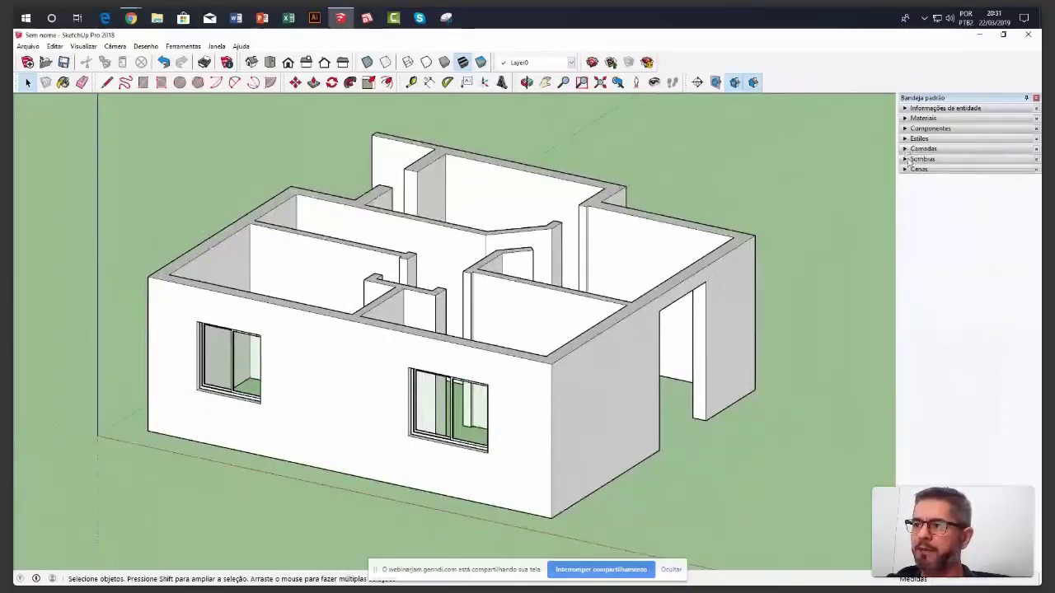
click(906, 119)
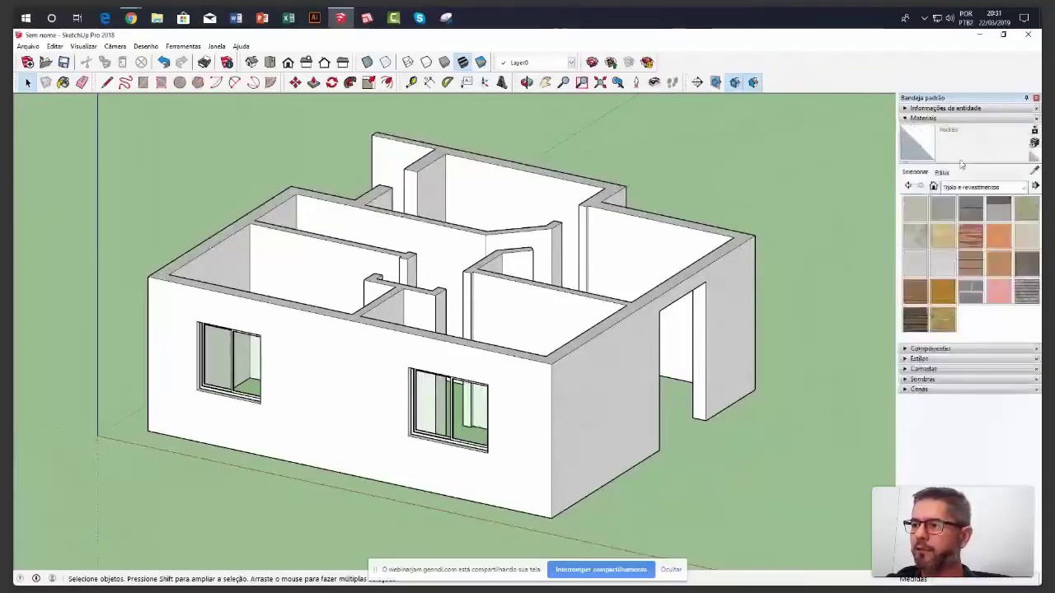
click(990, 188)
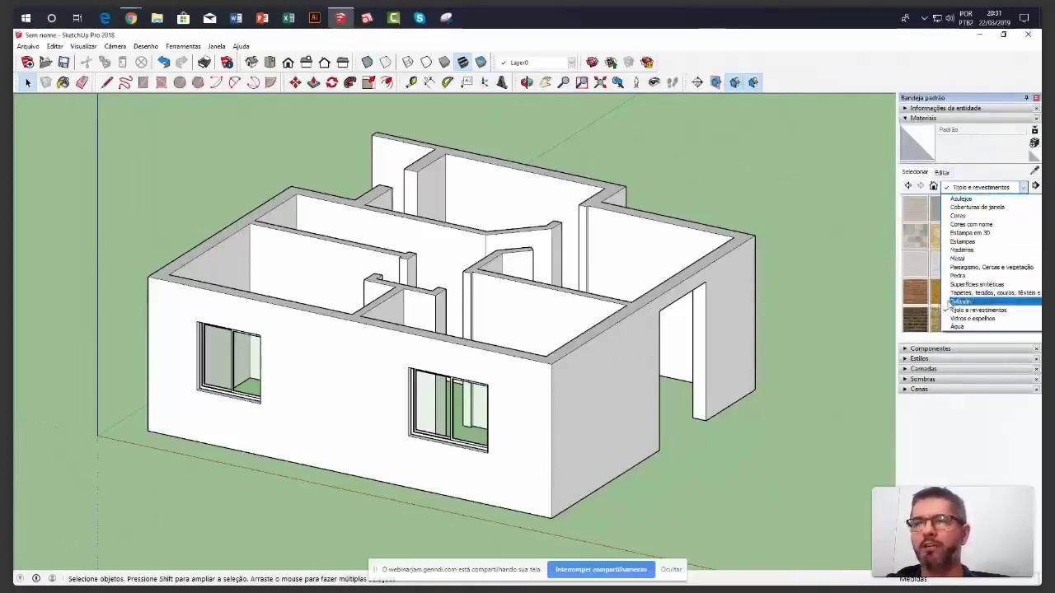
click(953, 422)
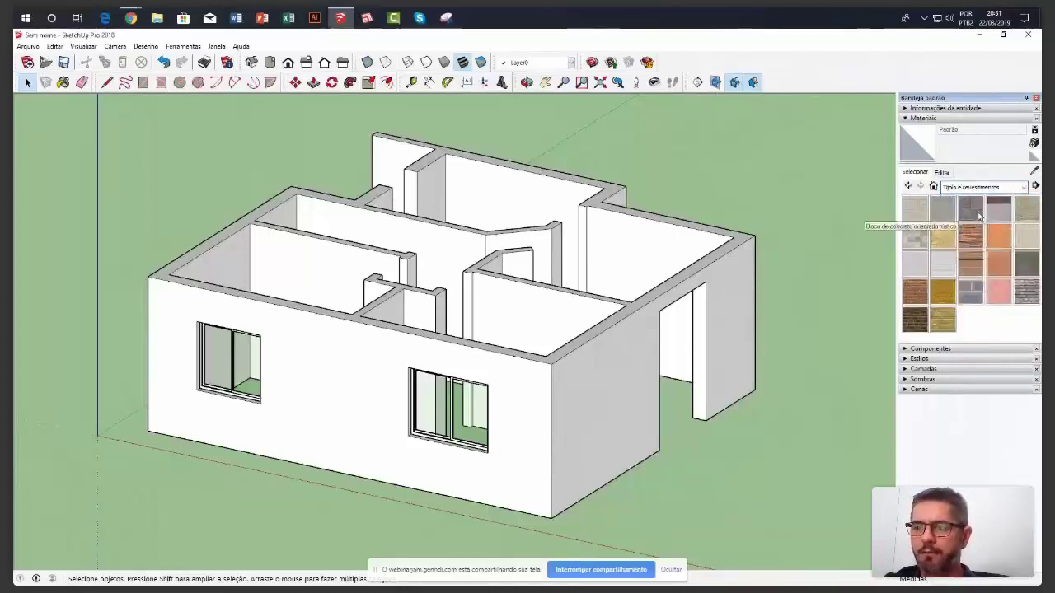
click(639, 319)
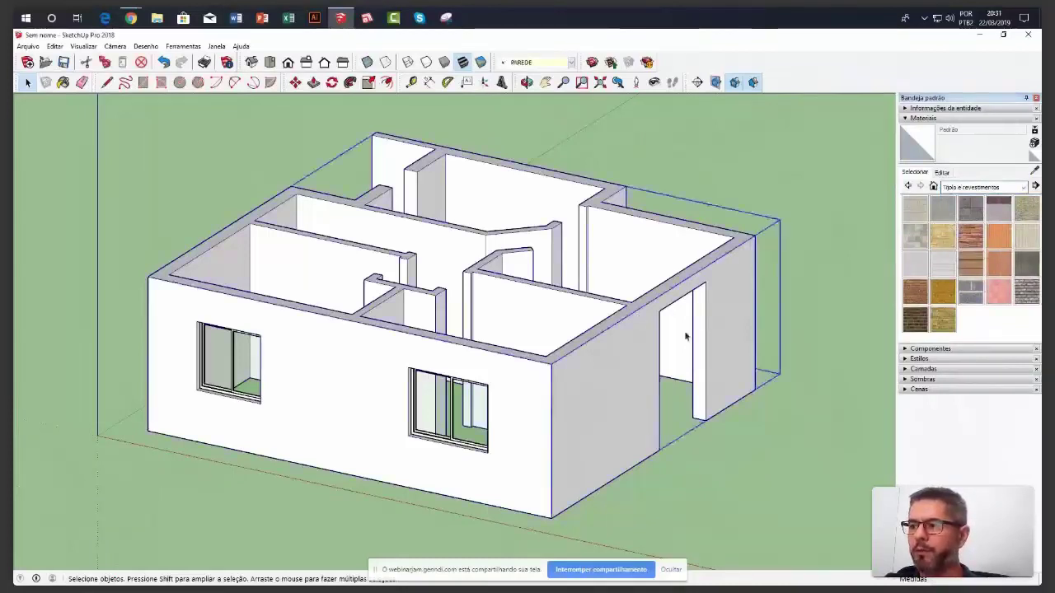
click(805, 312)
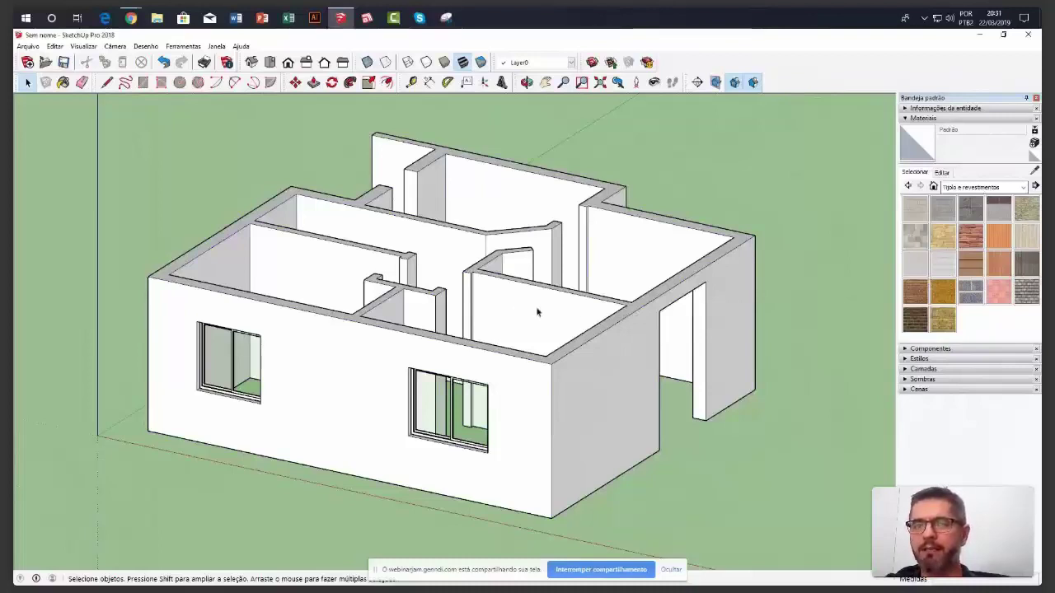
Try the Revestimento lateral marrom material on the whole wall group and undo the painting
click(973, 265)
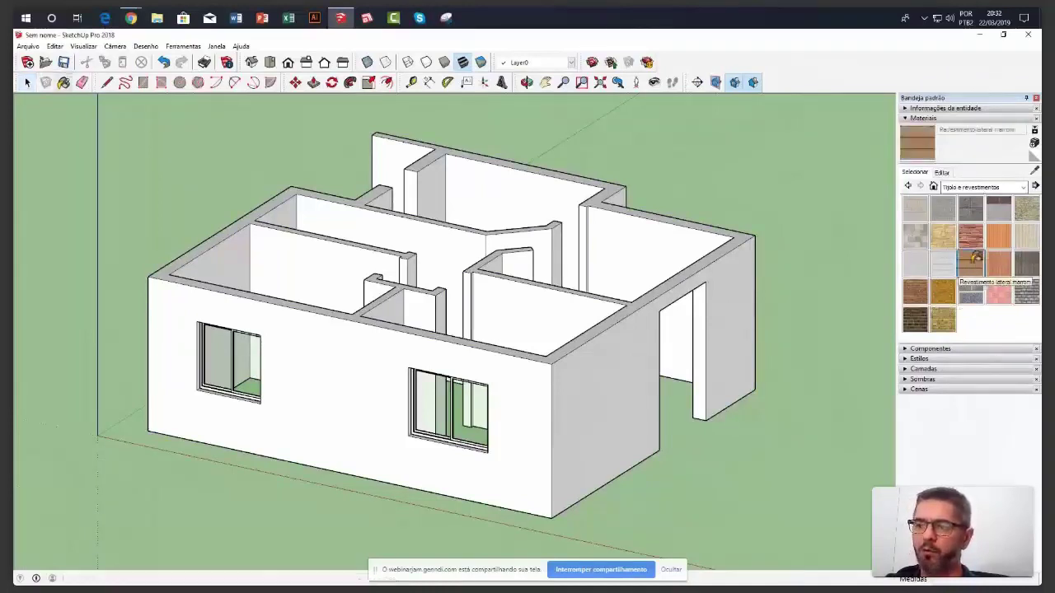
click(616, 360)
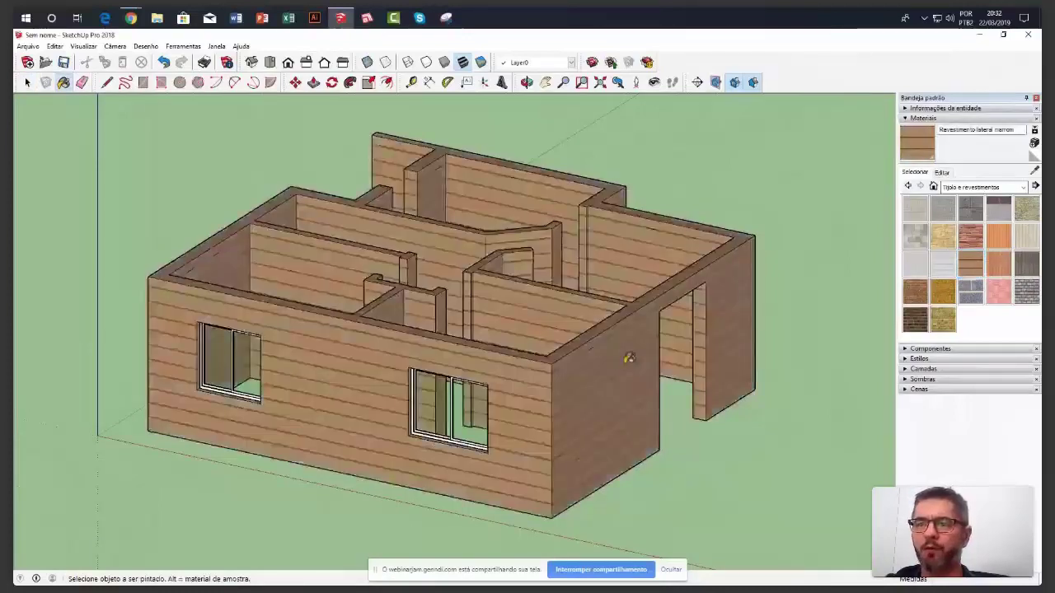
mouse_move(628, 358)
middle_down()
mouse_move(644, 362)
mouse_move(636, 364)
middle_up()
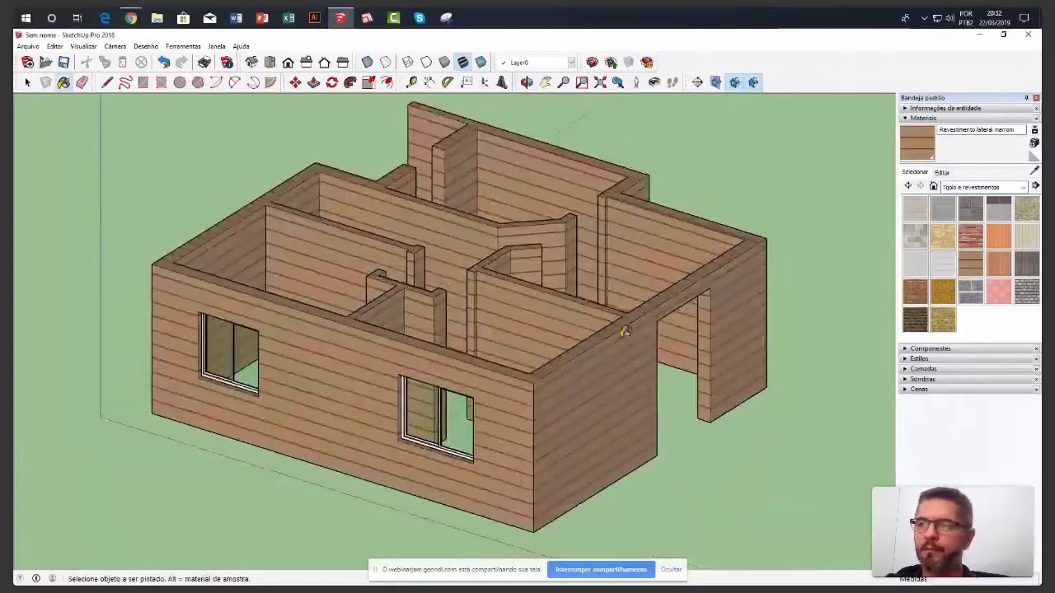
click(164, 64)
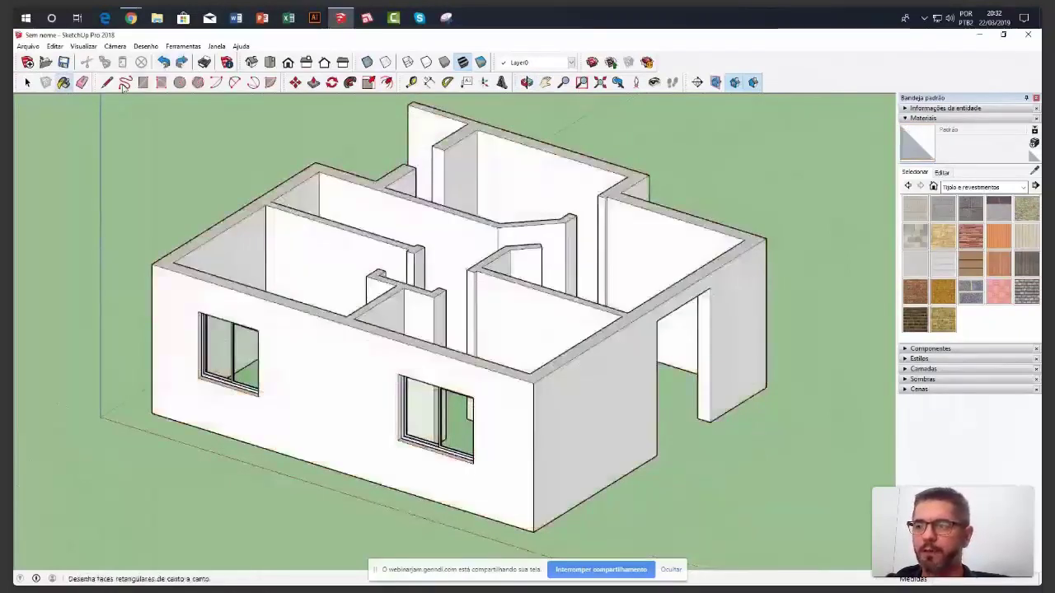
Open the wall group for editing and paint the garage-side and front exterior faces with Revestimento lateral marrom
click(610, 377)
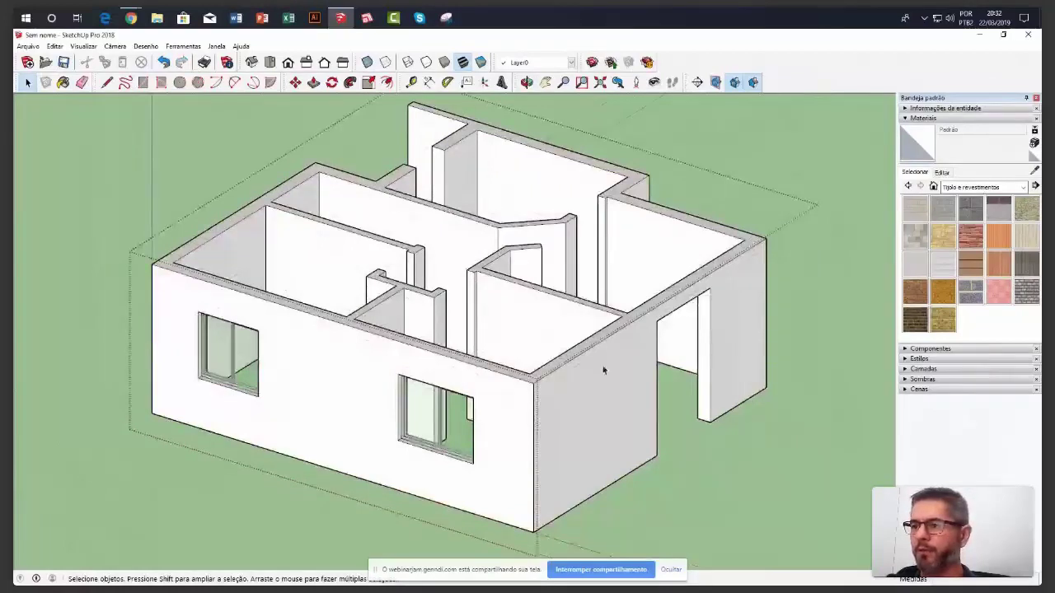
click(970, 262)
click(611, 419)
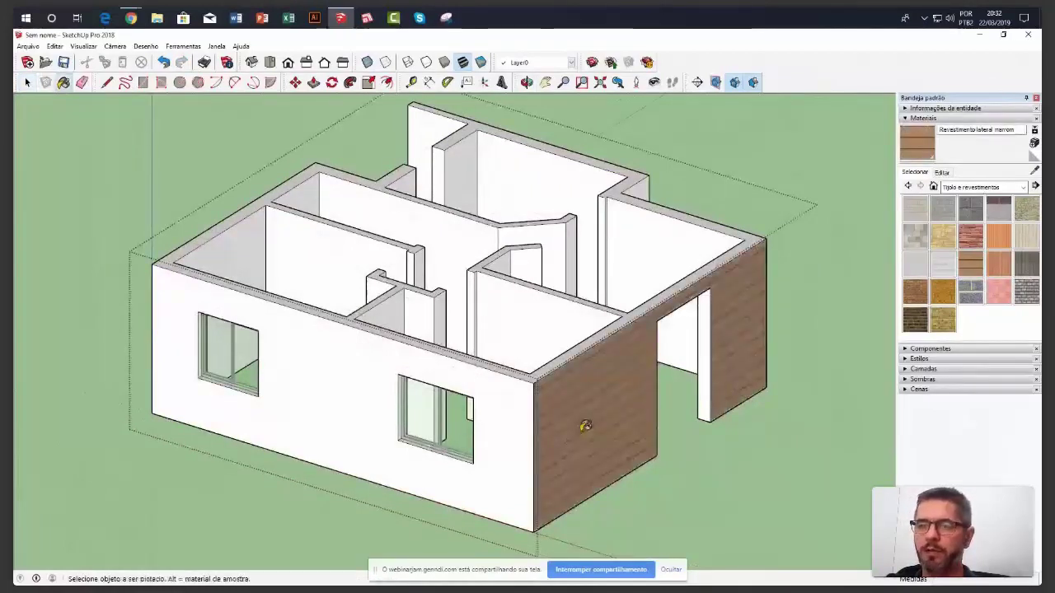
click(503, 429)
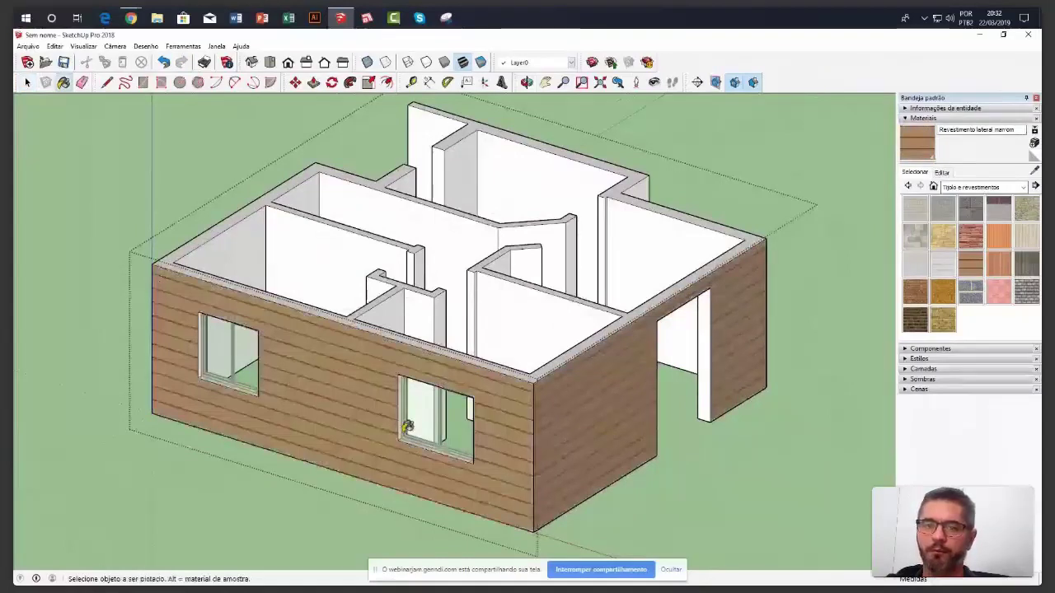
Paint the opposite side and the rear exterior wall faces with Revestimento lateral marrom, including the projecting wall's end face
middle_drag(407, 426, 249, 423)
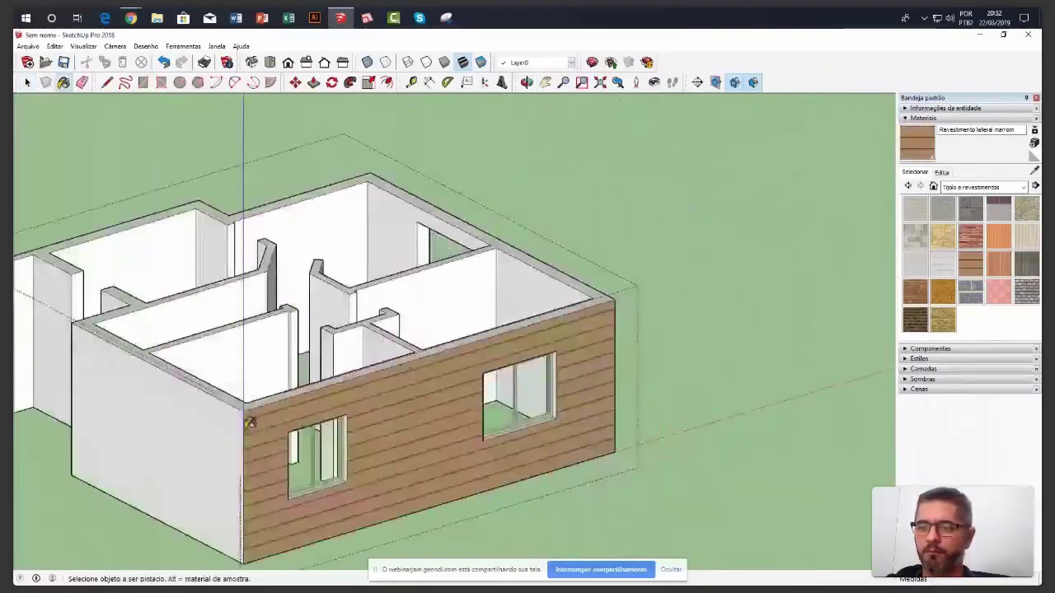
click(246, 424)
click(30, 274)
mouse_move(30, 274)
middle_down()
mouse_move(372, 370)
mouse_move(425, 442)
mouse_move(480, 458)
mouse_move(553, 437)
middle_up()
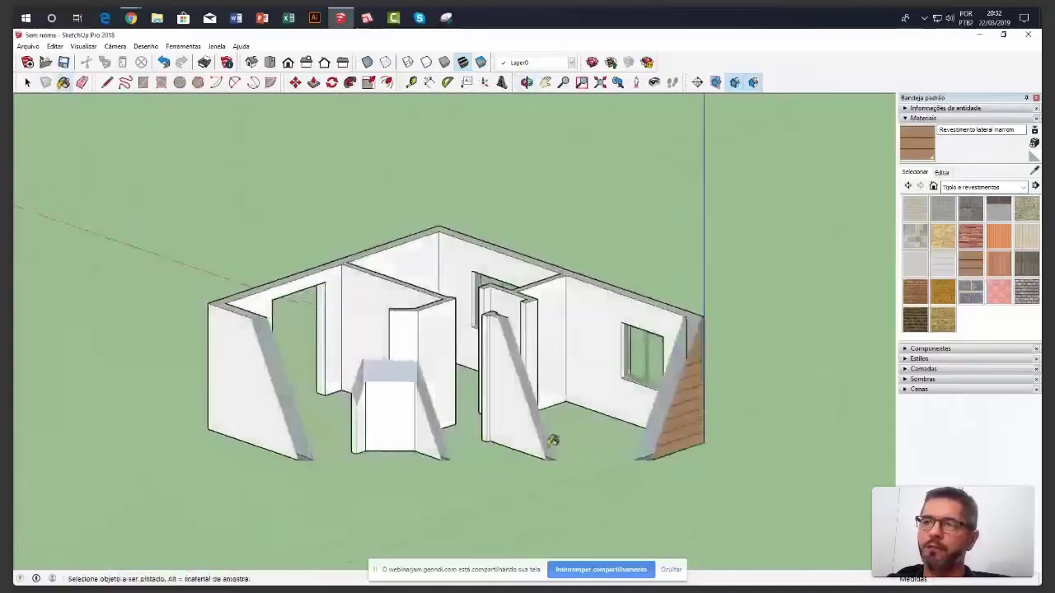
click(600, 83)
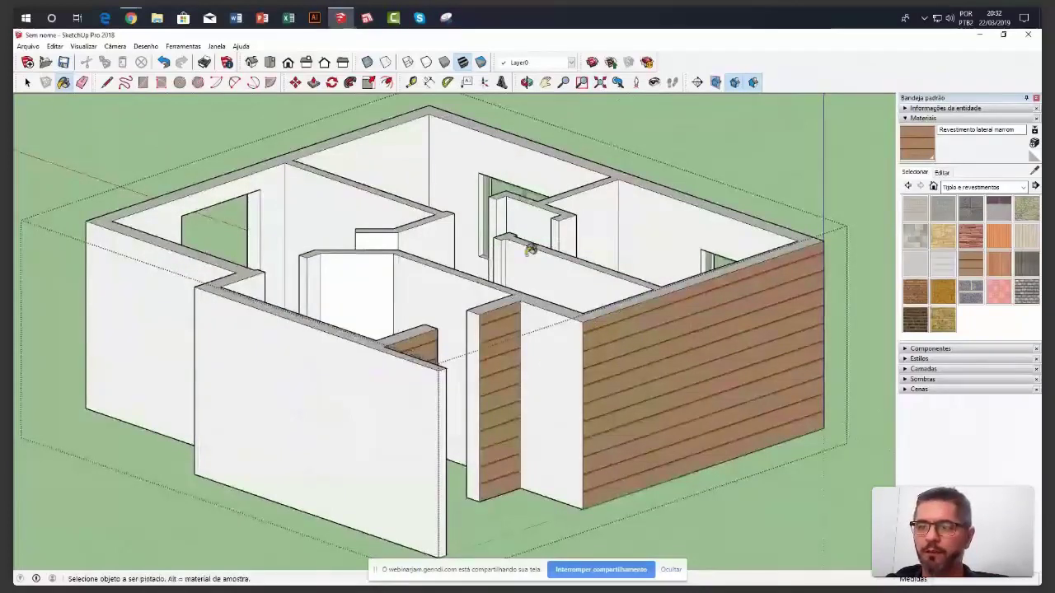
click(560, 349)
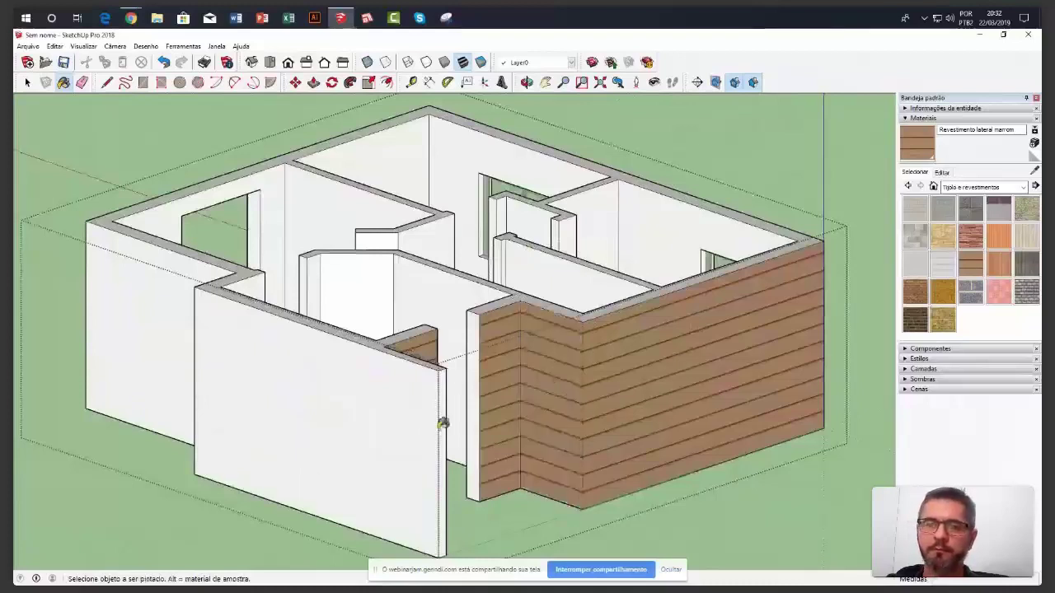
click(442, 423)
click(389, 415)
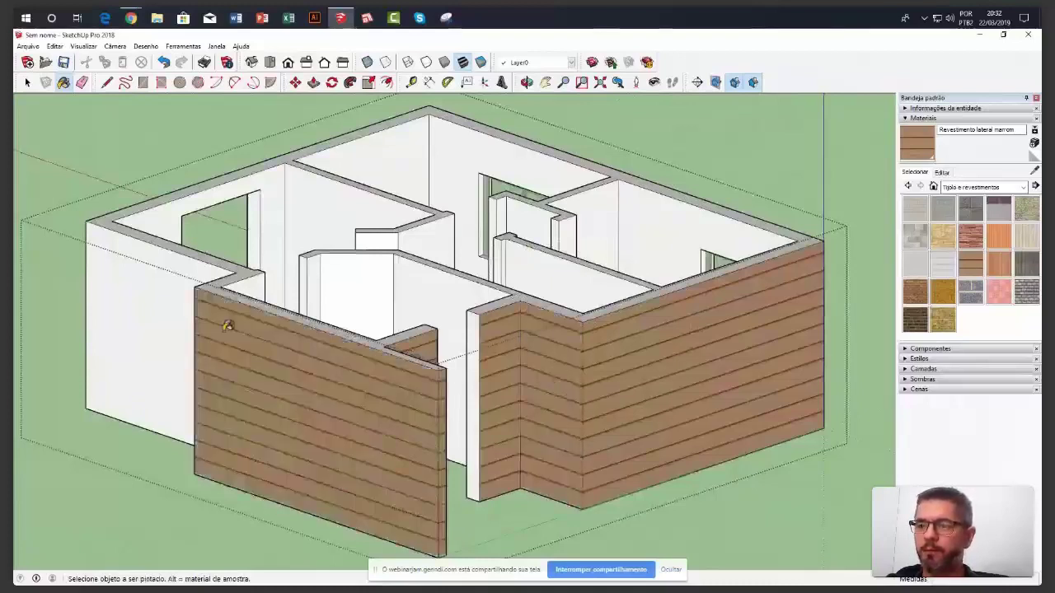
middle_drag(227, 326, 599, 337)
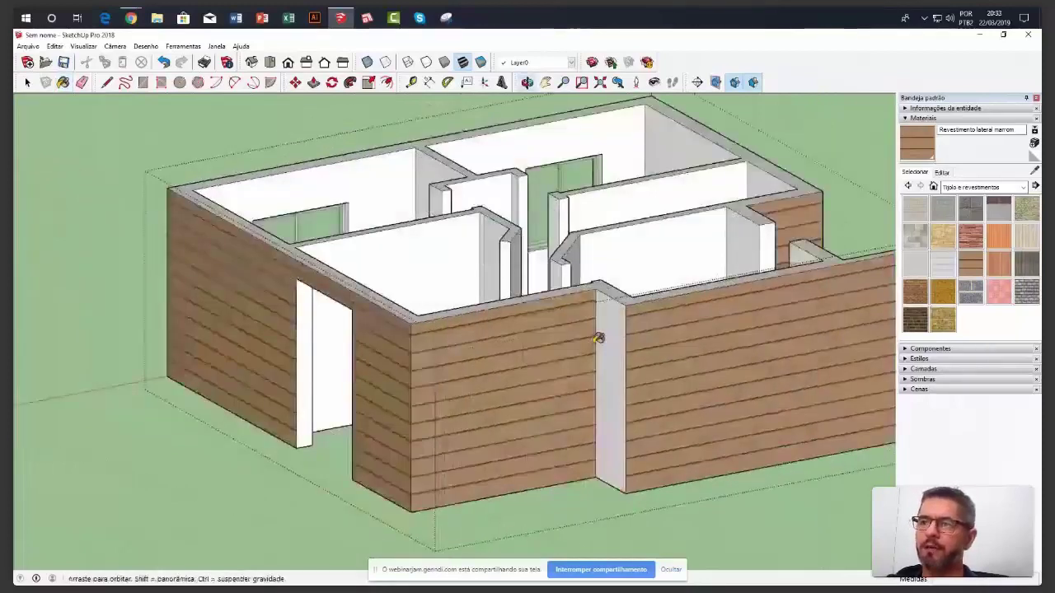
Paint the inner wall face of the room with the wide side opening with Pedra de arenito clara
mouse_move(599, 338)
middle_down()
mouse_move(402, 454)
mouse_move(660, 306)
middle_up()
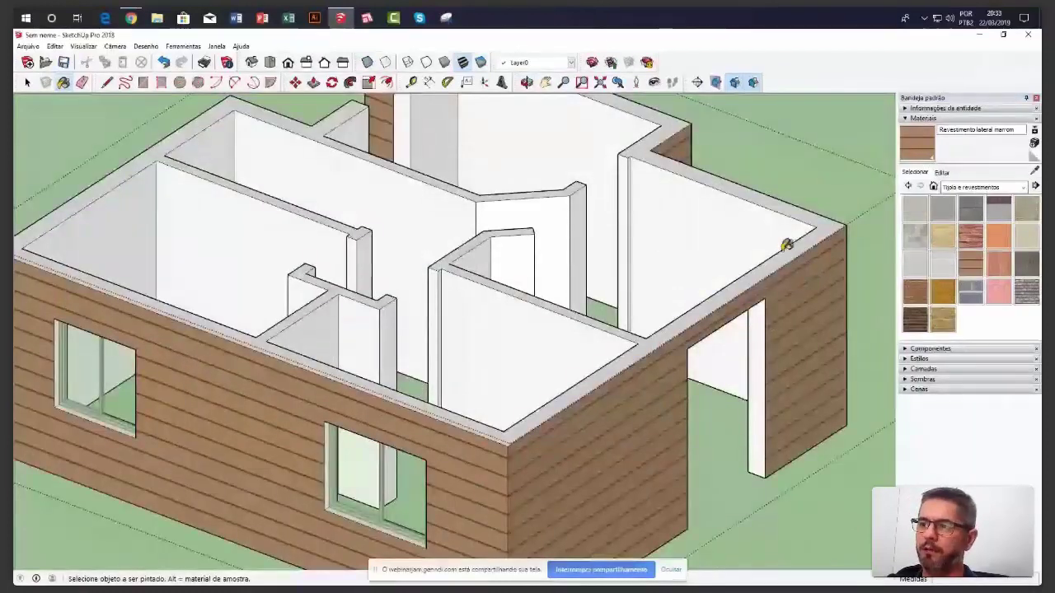
click(943, 237)
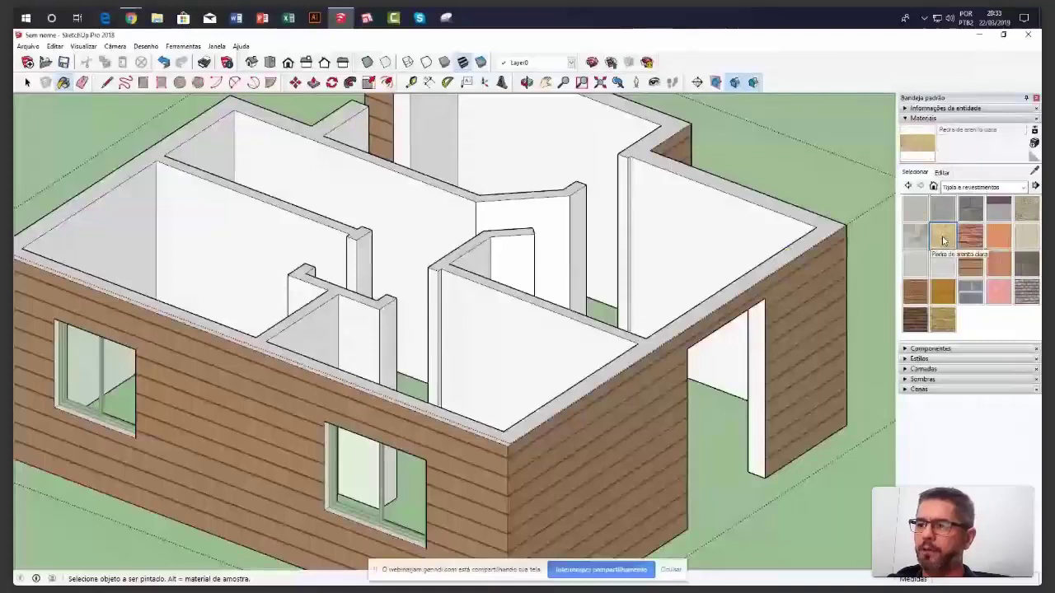
click(717, 240)
mouse_move(544, 330)
middle_down()
mouse_move(537, 335)
mouse_move(586, 333)
middle_up()
scroll(640, 257, up, 2)
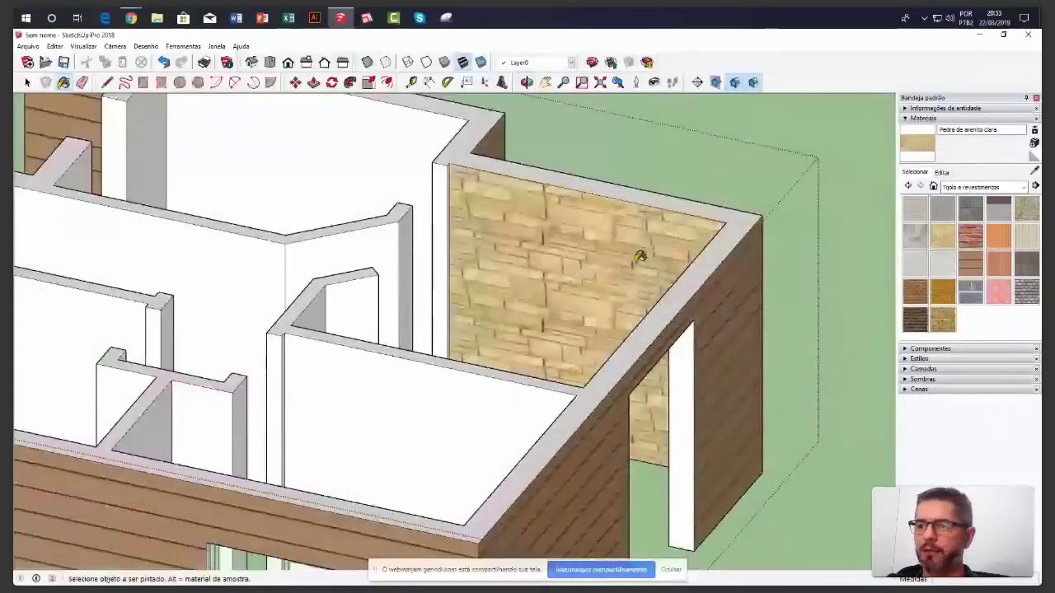
middle_drag(637, 248, 571, 340)
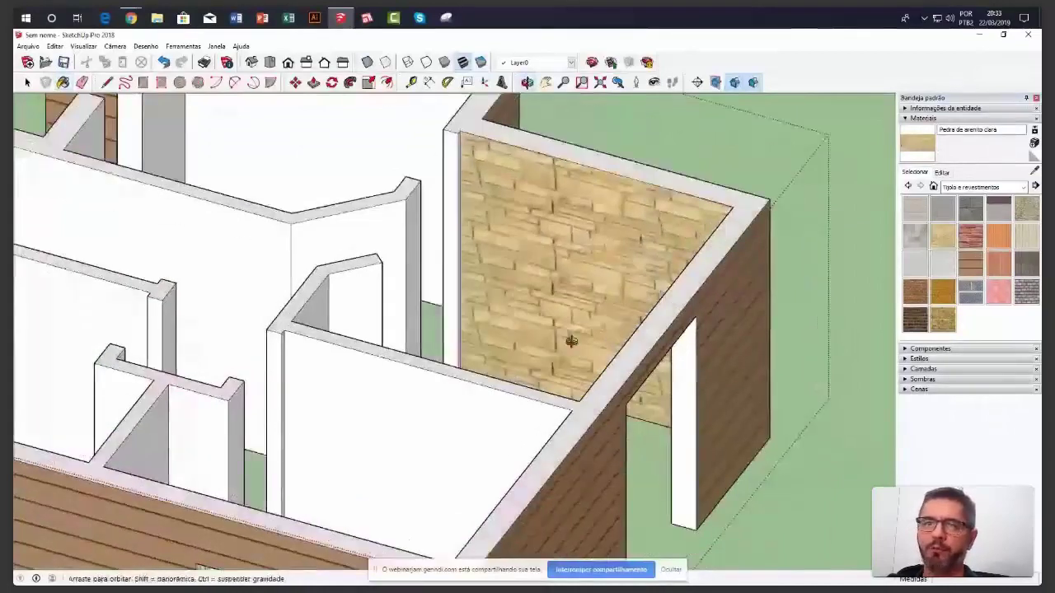
Set the texture width of the Pedra de arenito clara material to 1 m, keeping its proportions
click(27, 82)
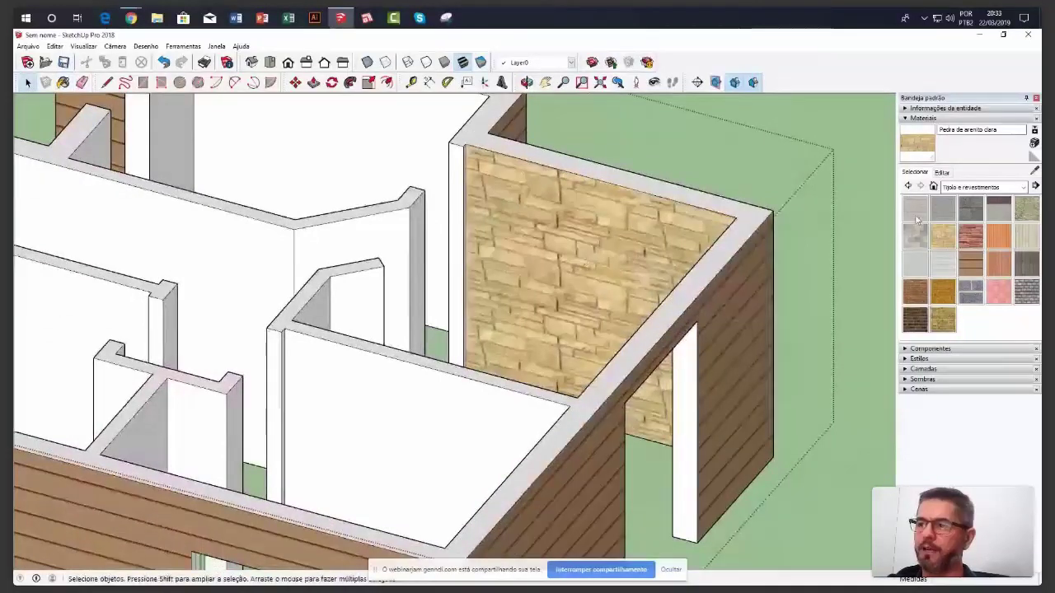
click(942, 172)
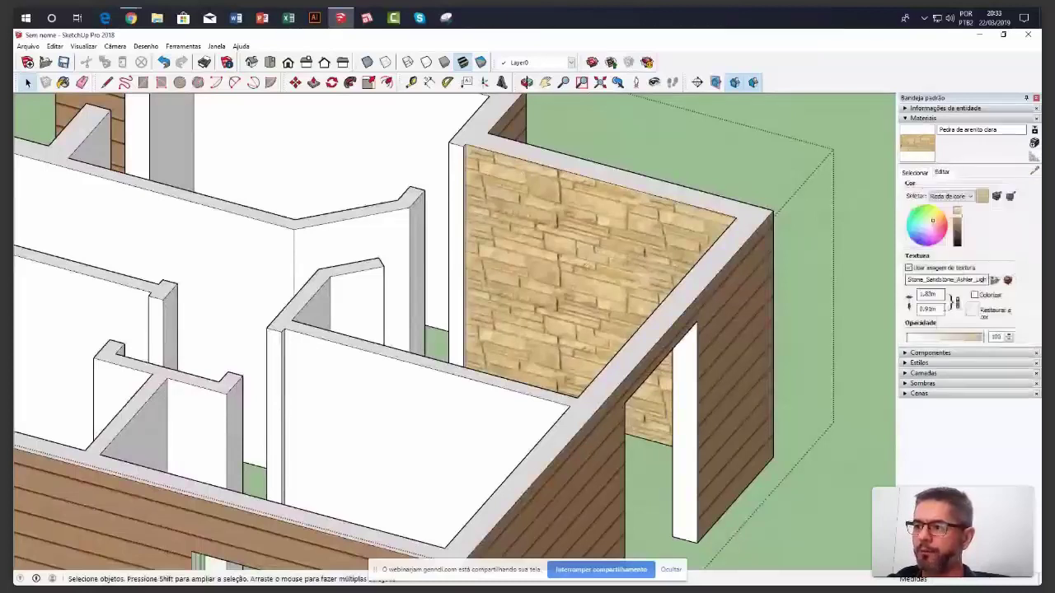
click(928, 295)
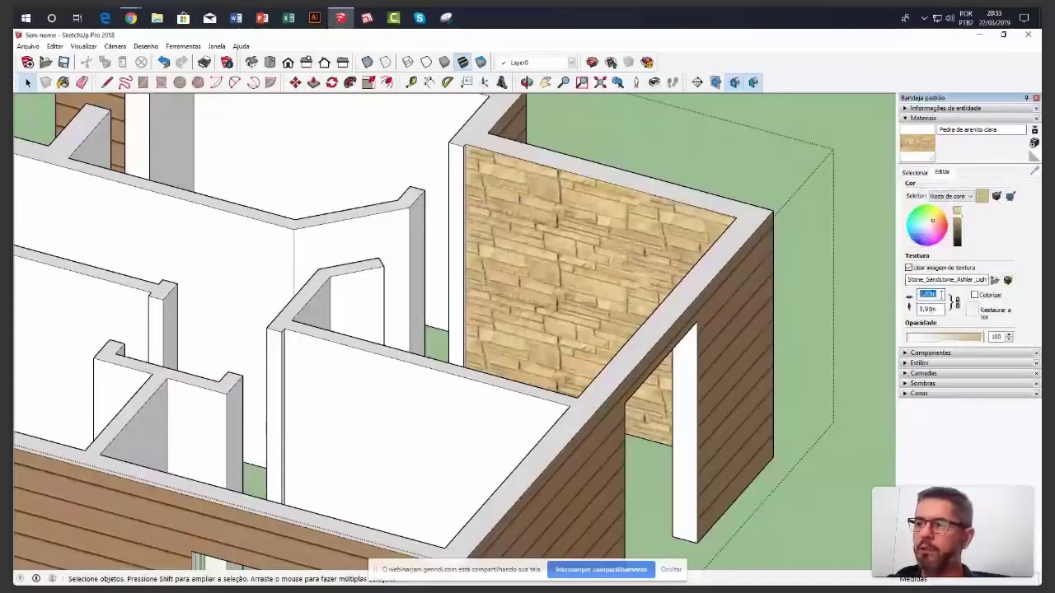
text(1)
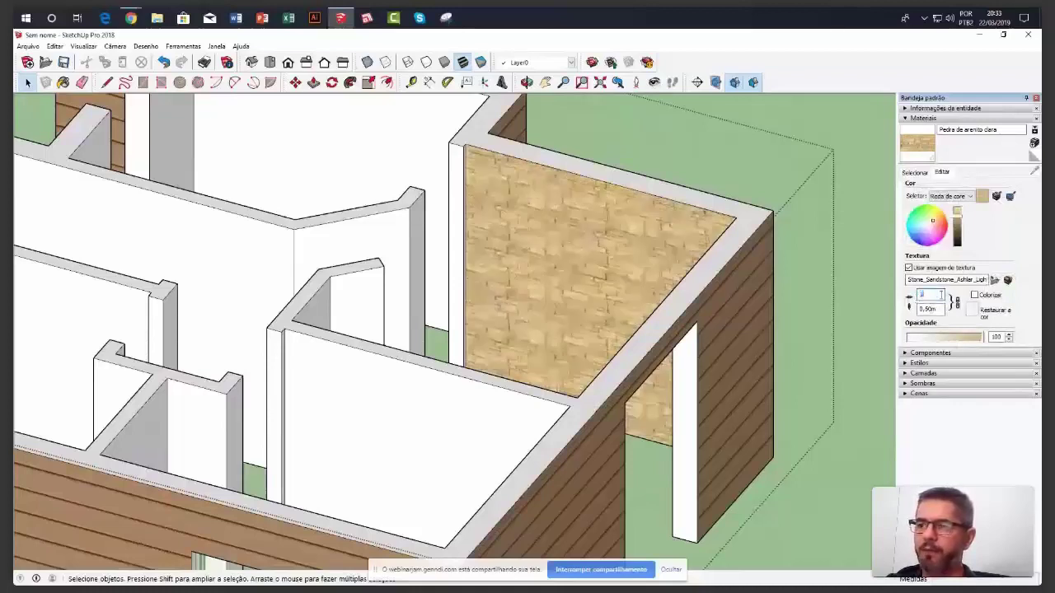
click(940, 309)
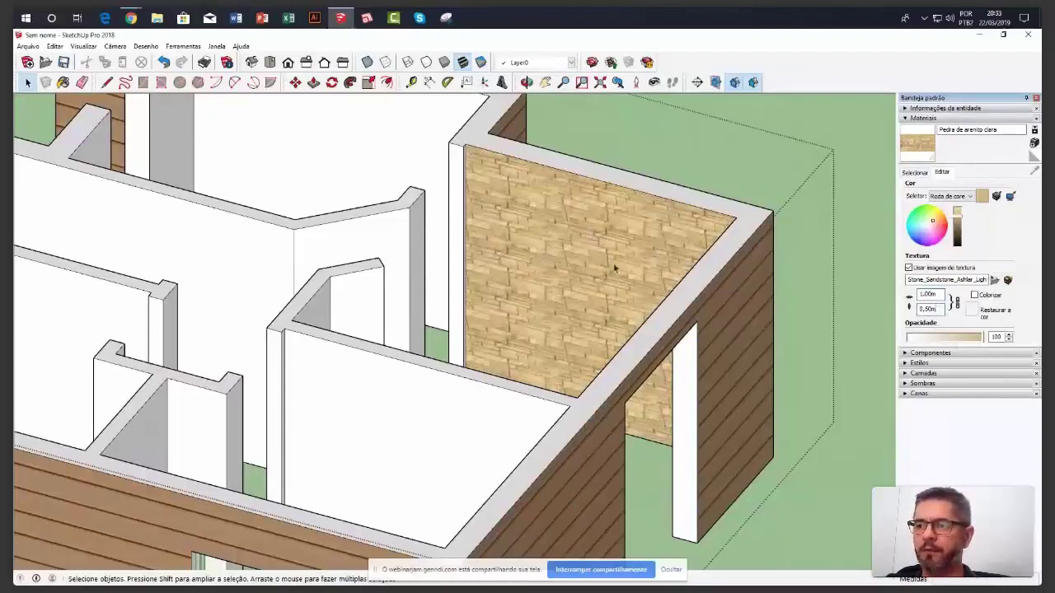
Close the wall group, collapse the material editor and review the painted house as a whole
scroll(614, 285, down, 3)
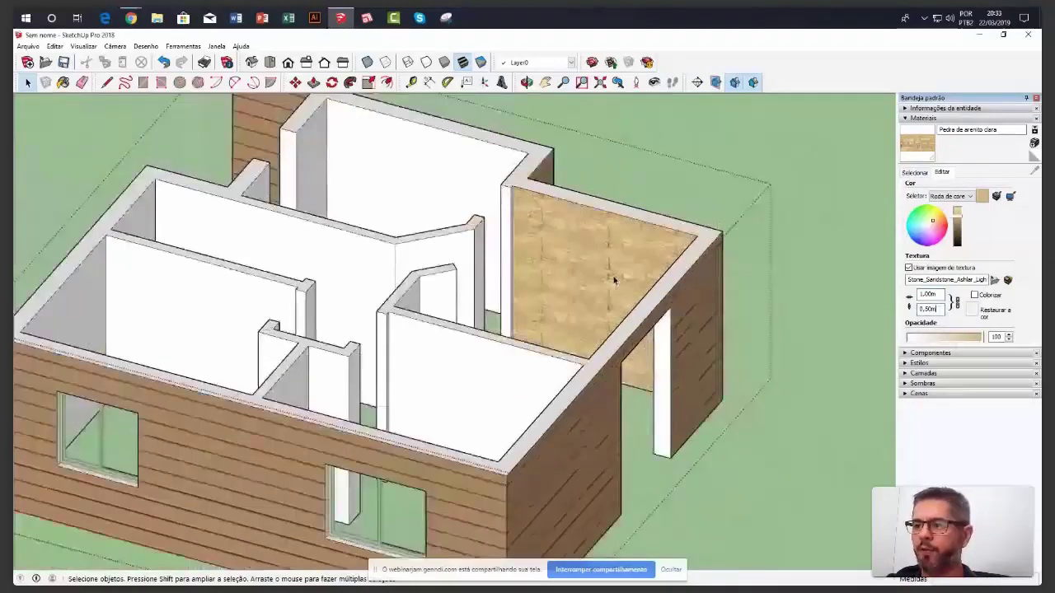
scroll(614, 280, up, 1)
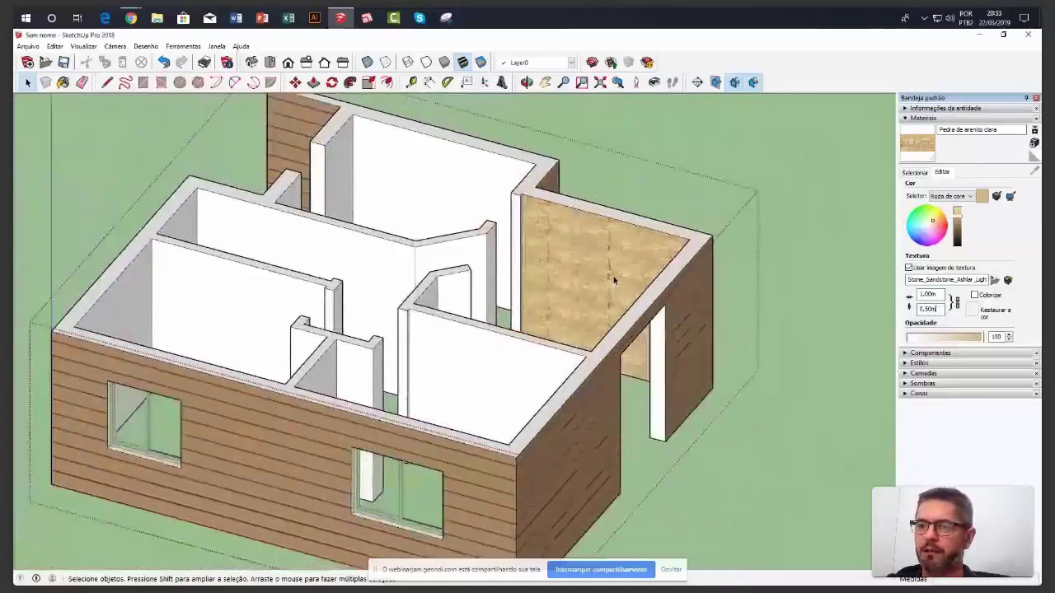
middle_drag(614, 280, 543, 276)
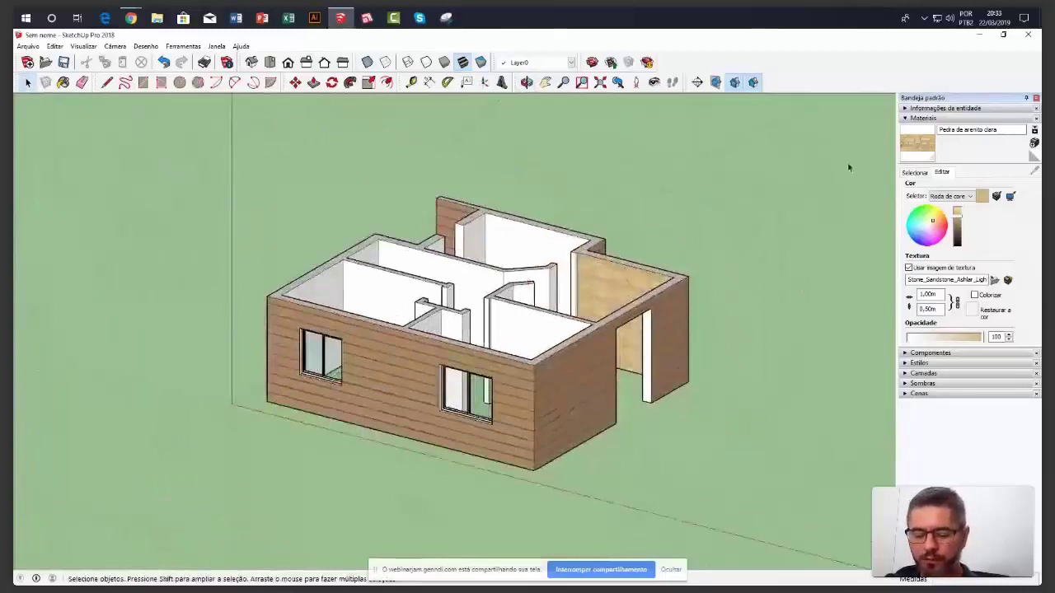
scroll(513, 338, up, 2)
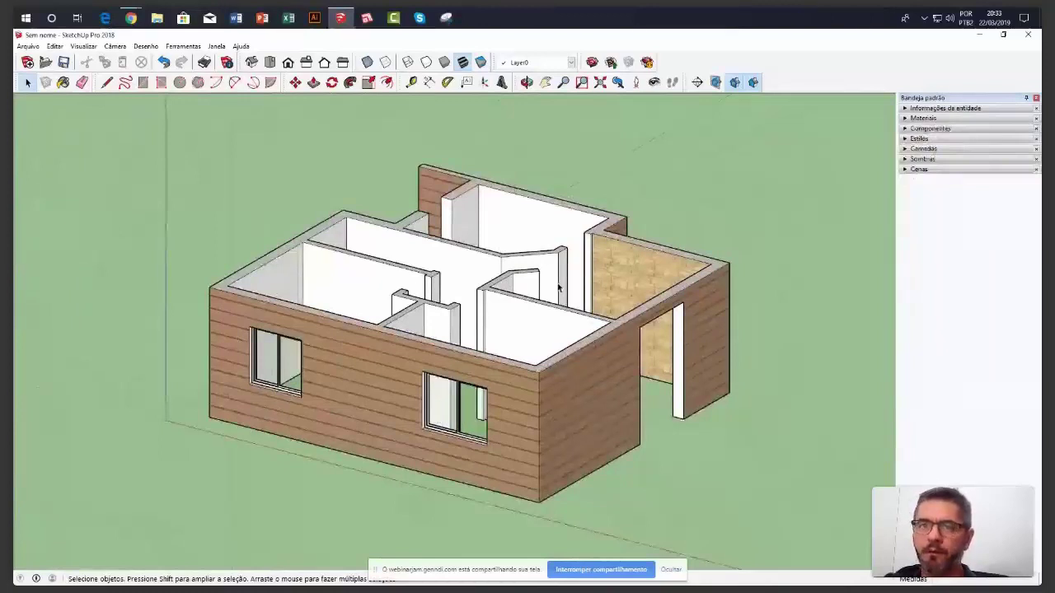
middle_drag(558, 287, 568, 326)
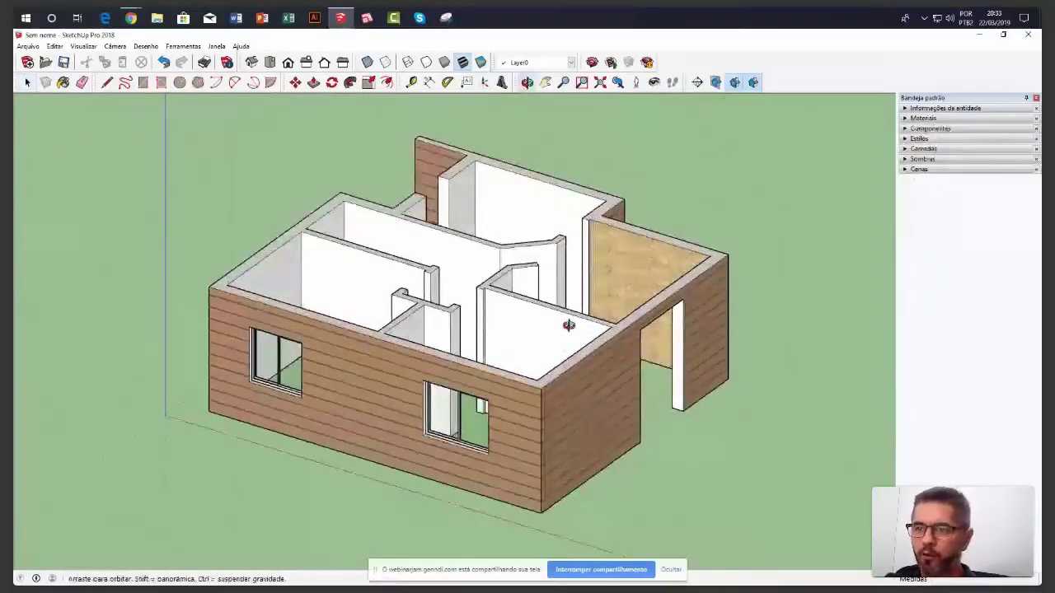
Draw a large rectangle around the house's base as a ground plane extending well beyond the walls
scroll(437, 371, down, 3)
key(r)
click(437, 224)
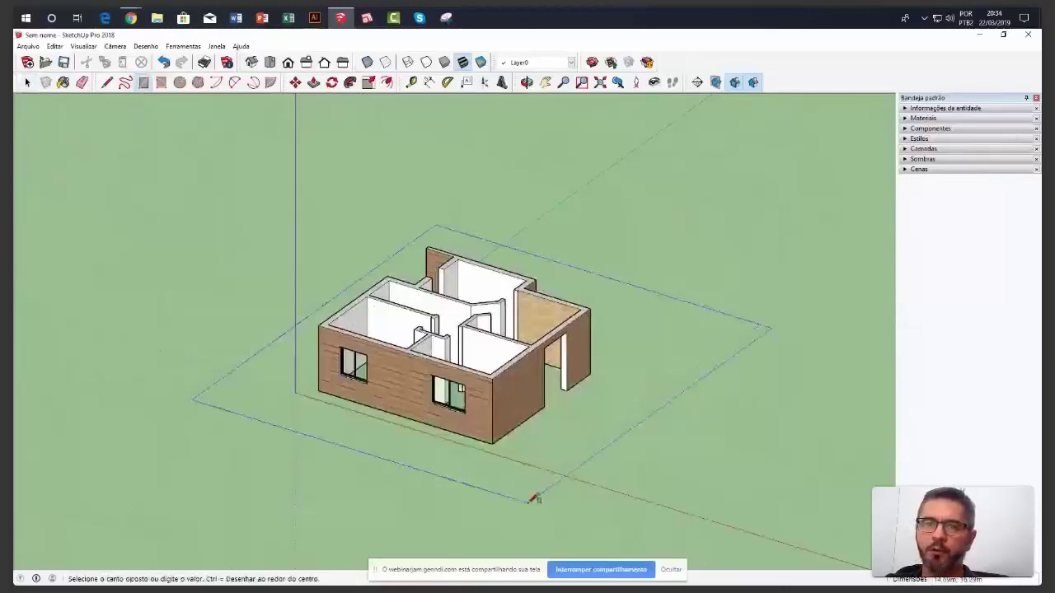
click(524, 531)
key(ctrl+z)
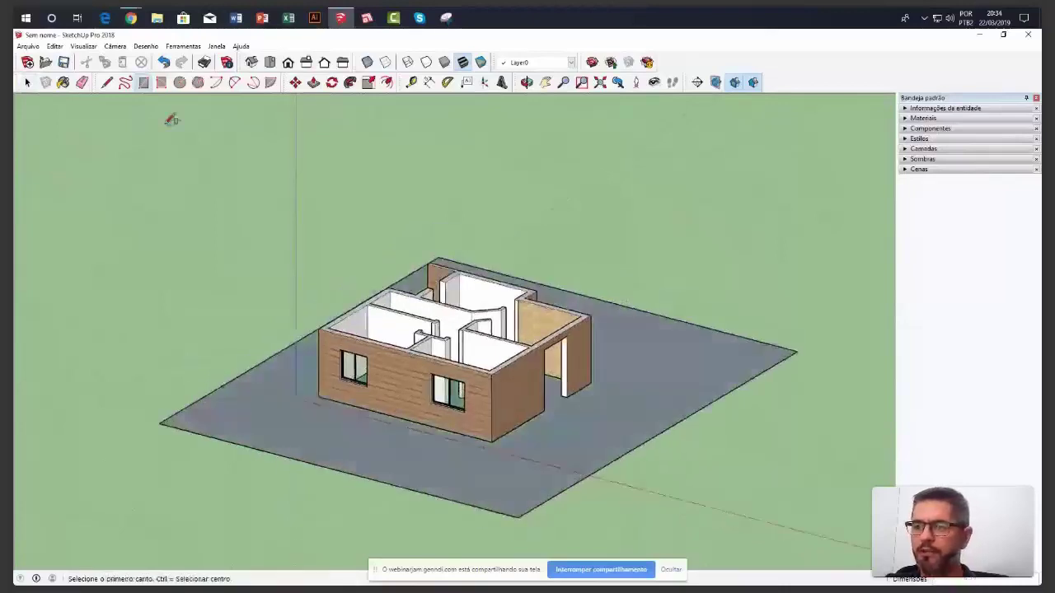
key(space)
click(500, 452)
Switch the camera from parallel projection to perspective
middle_drag(500, 429, 544, 482)
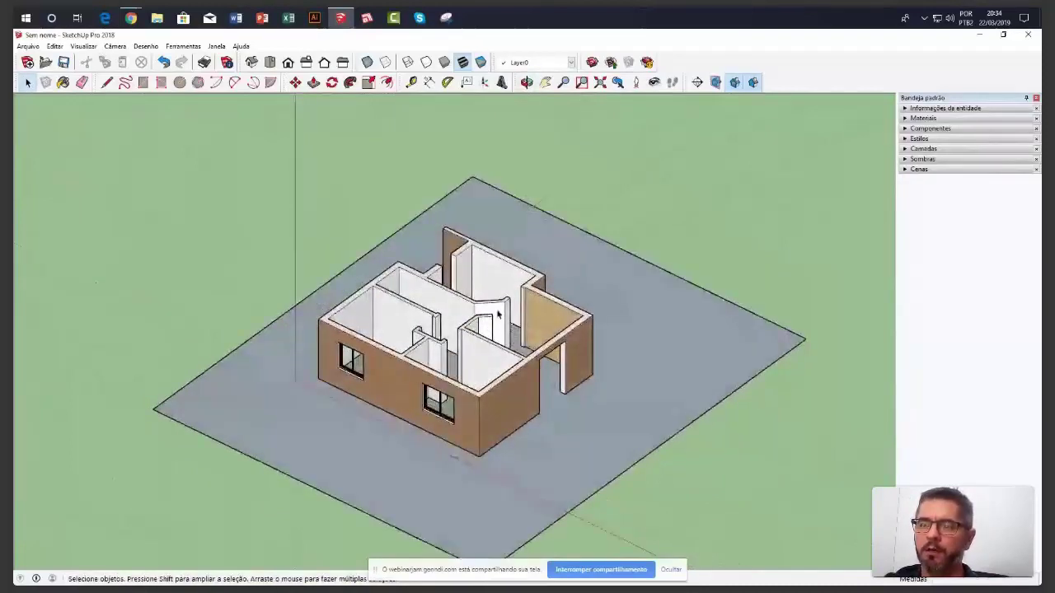
middle_drag(498, 314, 513, 380)
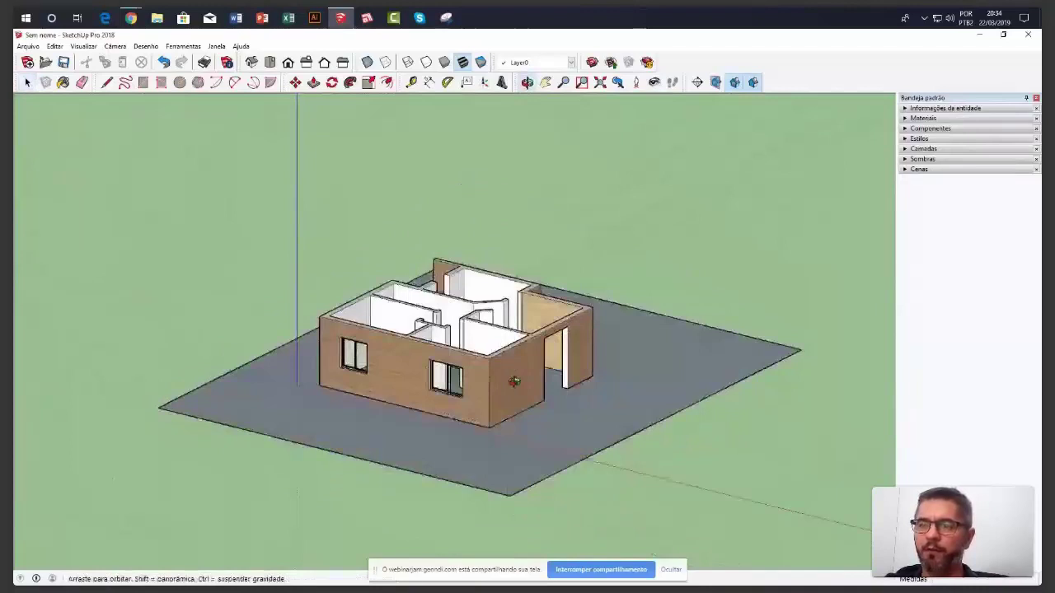
scroll(467, 380, up, 2)
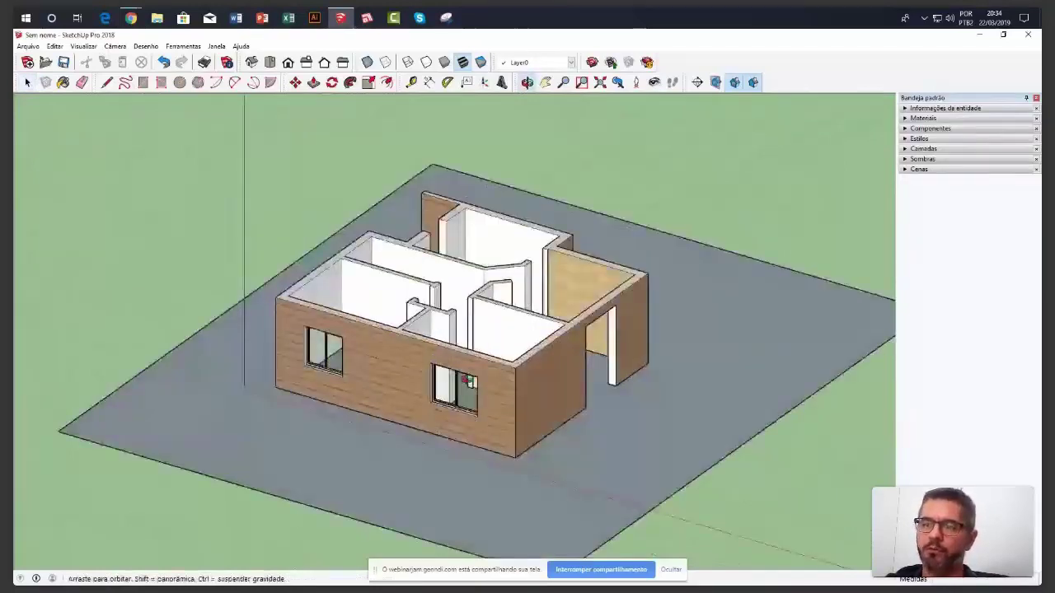
middle_drag(468, 380, 469, 394)
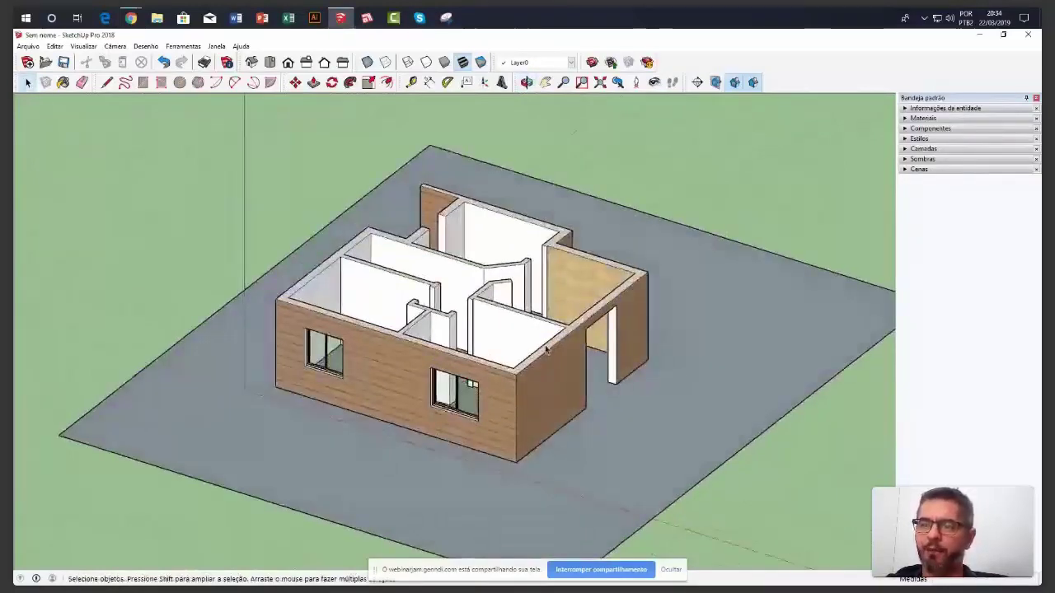
middle_drag(546, 351, 461, 408)
click(116, 46)
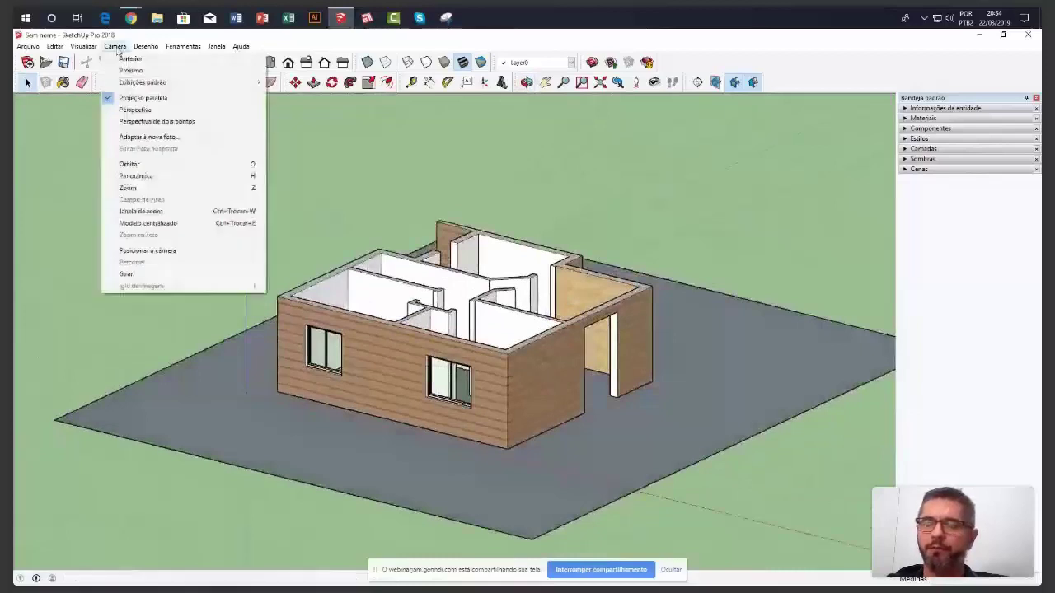
click(135, 109)
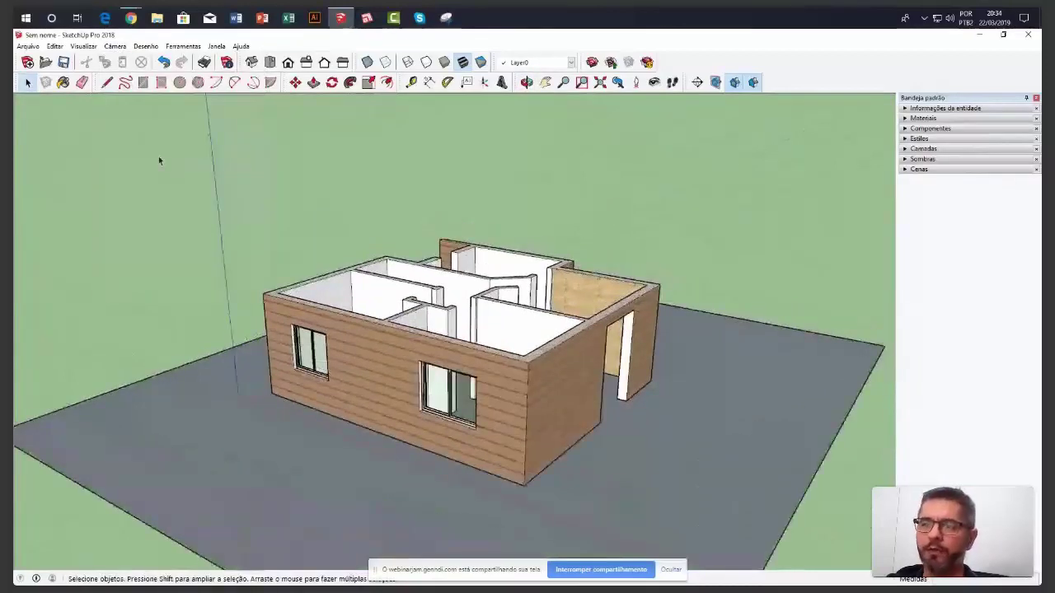
Position the camera on the ground plane outside the house, aimed at the corner of the two-window façade
middle_drag(378, 265, 236, 438)
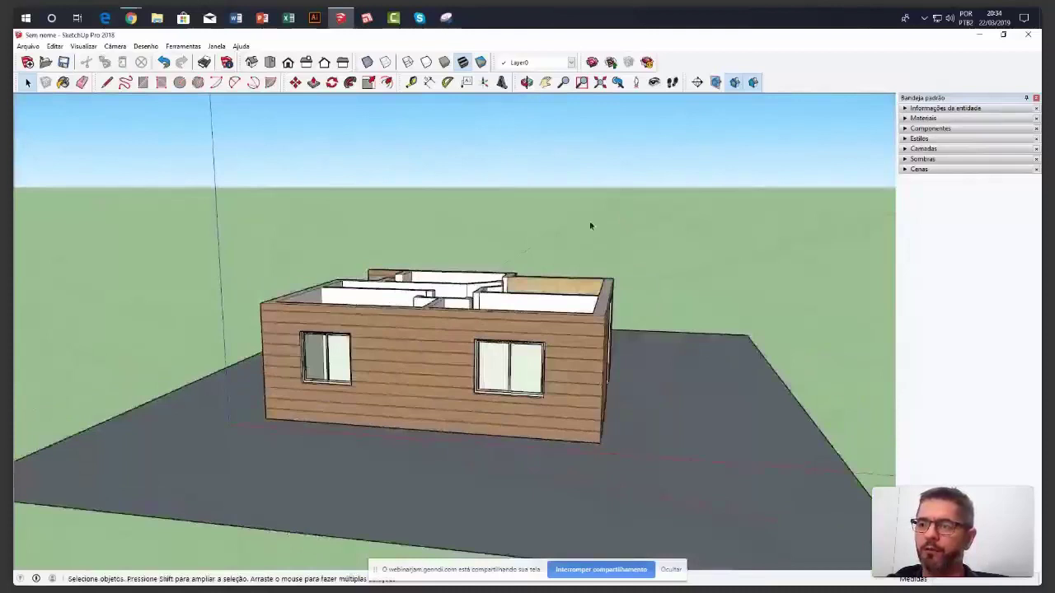
middle_drag(590, 225, 525, 175)
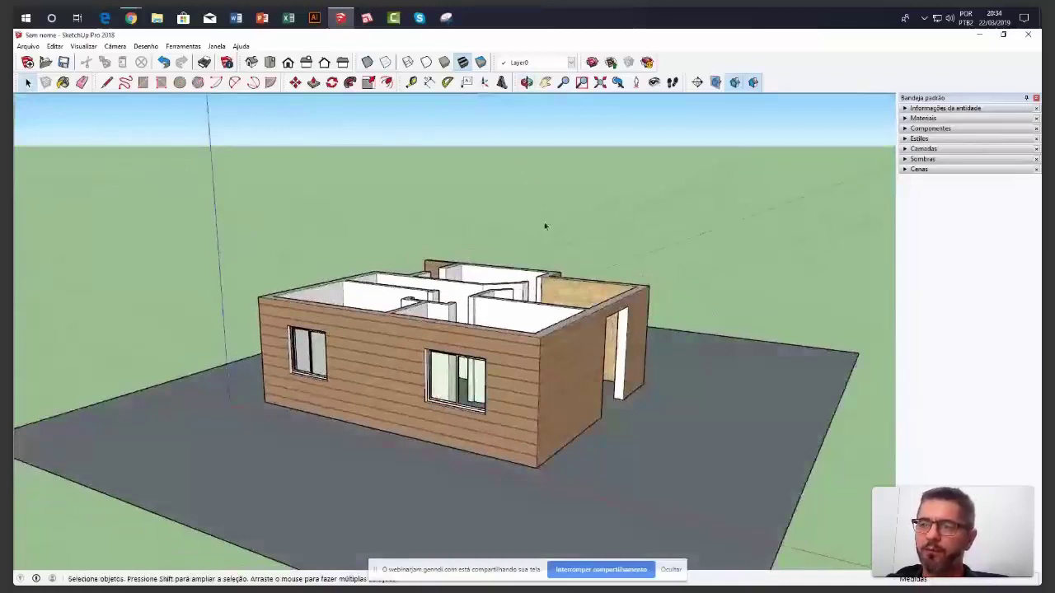
scroll(544, 222, down, 2)
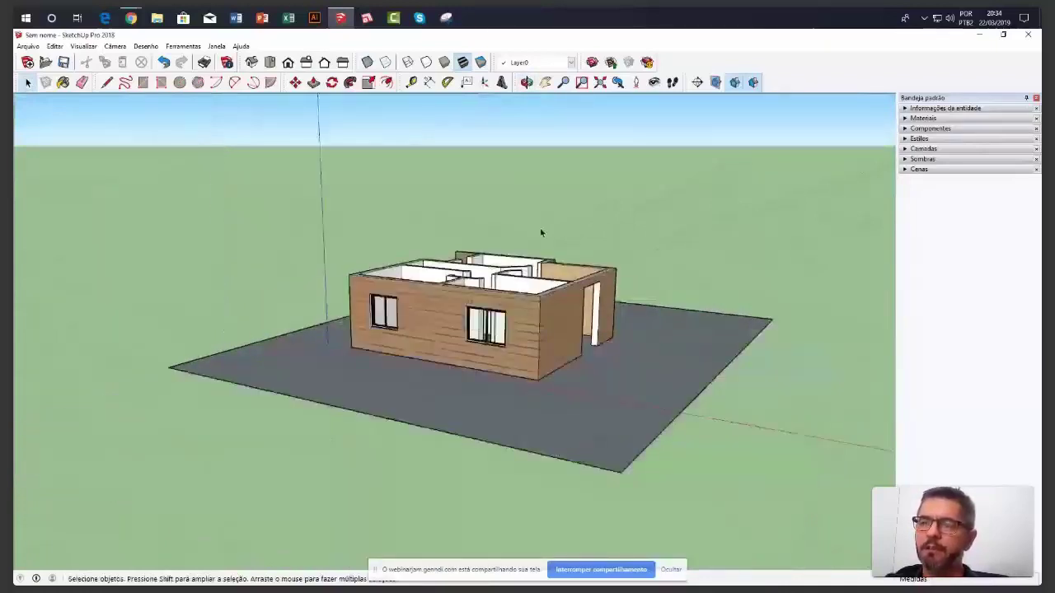
middle_drag(540, 227, 524, 343)
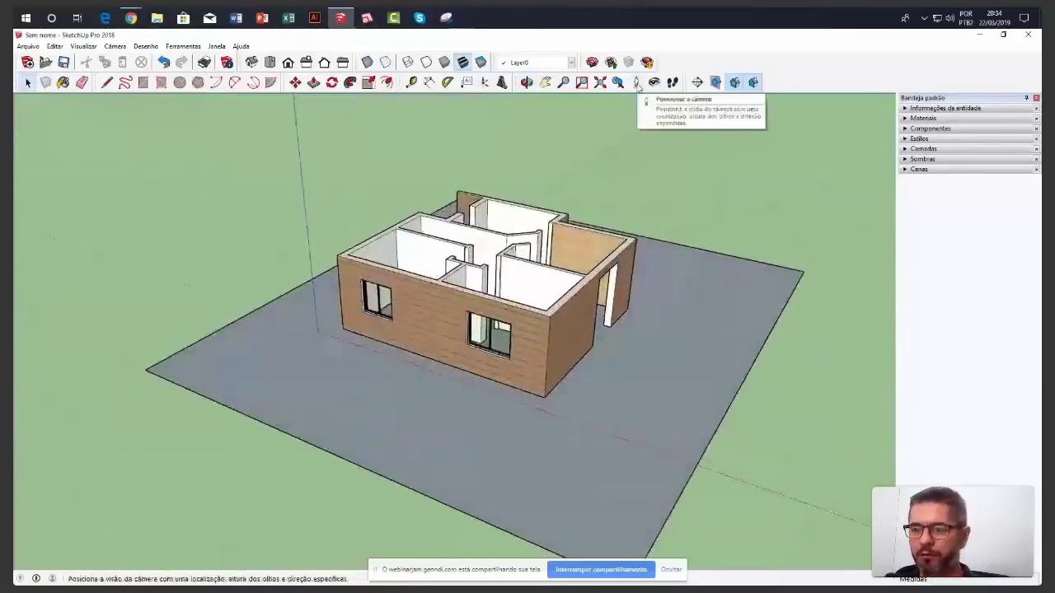
click(637, 83)
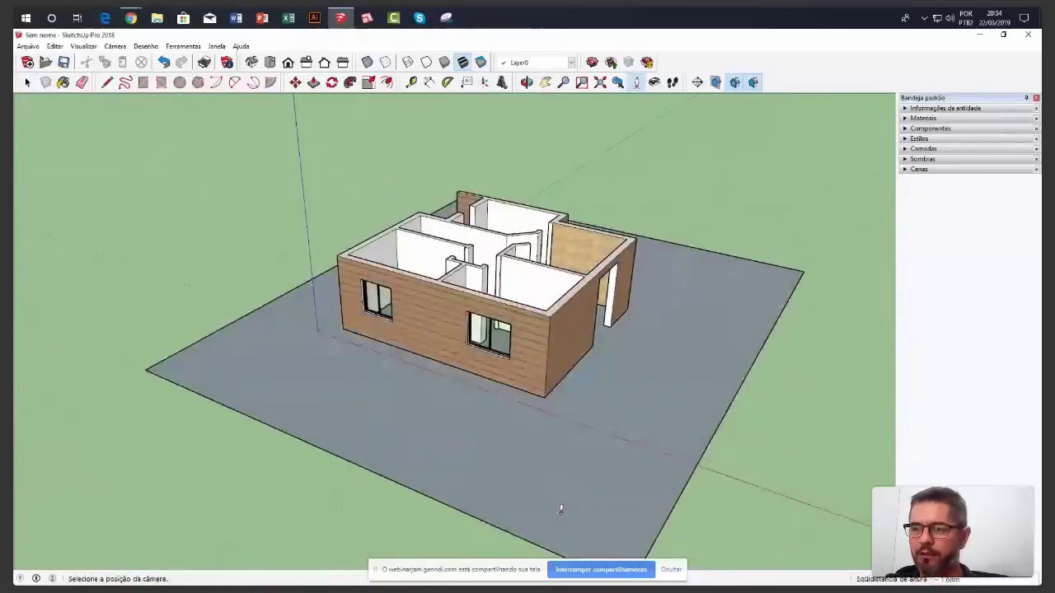
drag(561, 511, 509, 416)
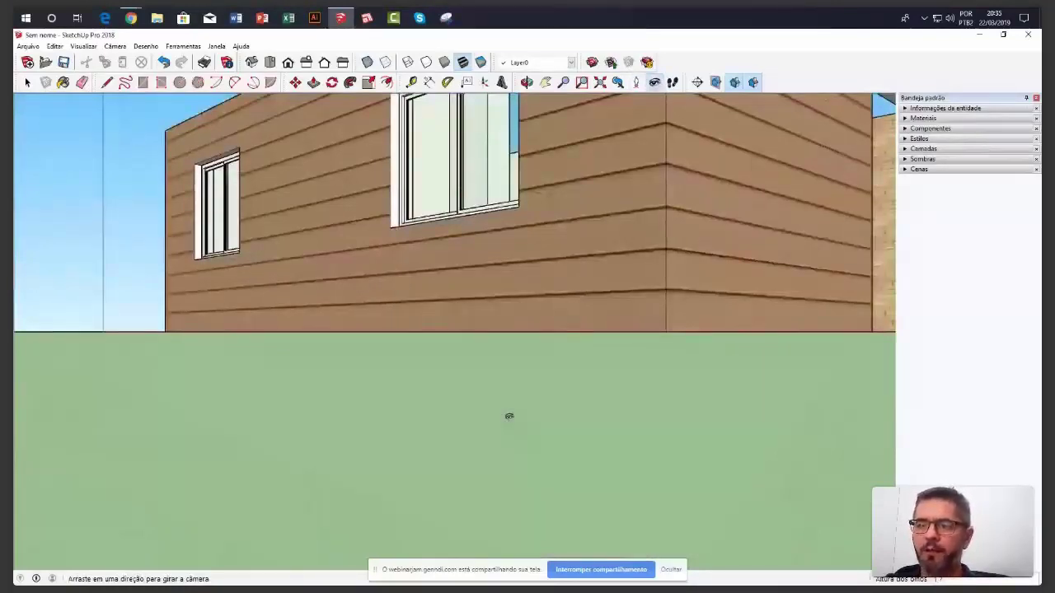
Set the camera's eye height to 1,70 m and turn the view to frame both windows and the side opening
scroll(509, 416, up, 2)
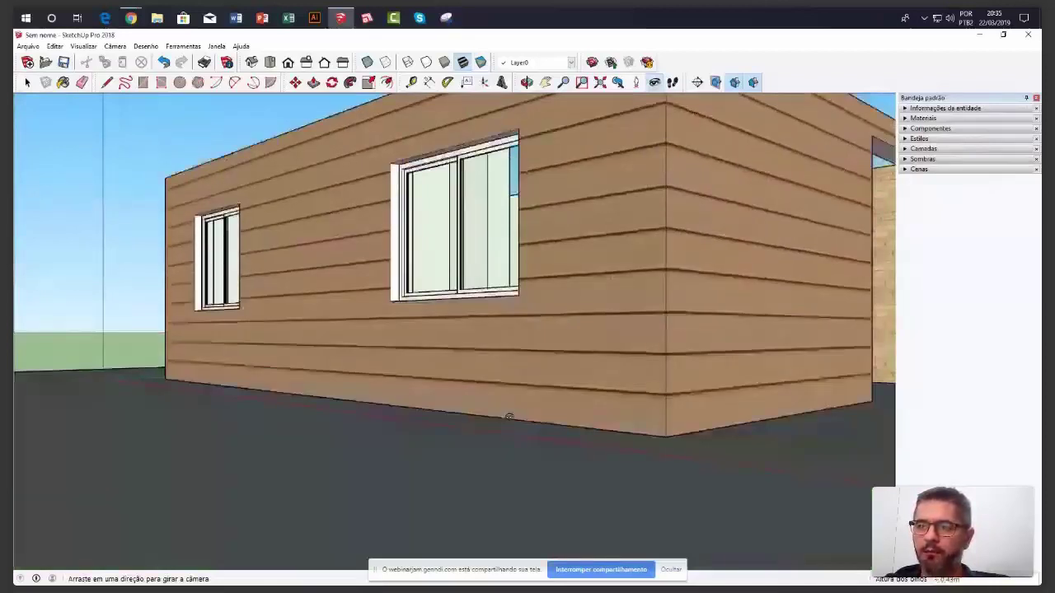
text(1,70)
key(Return)
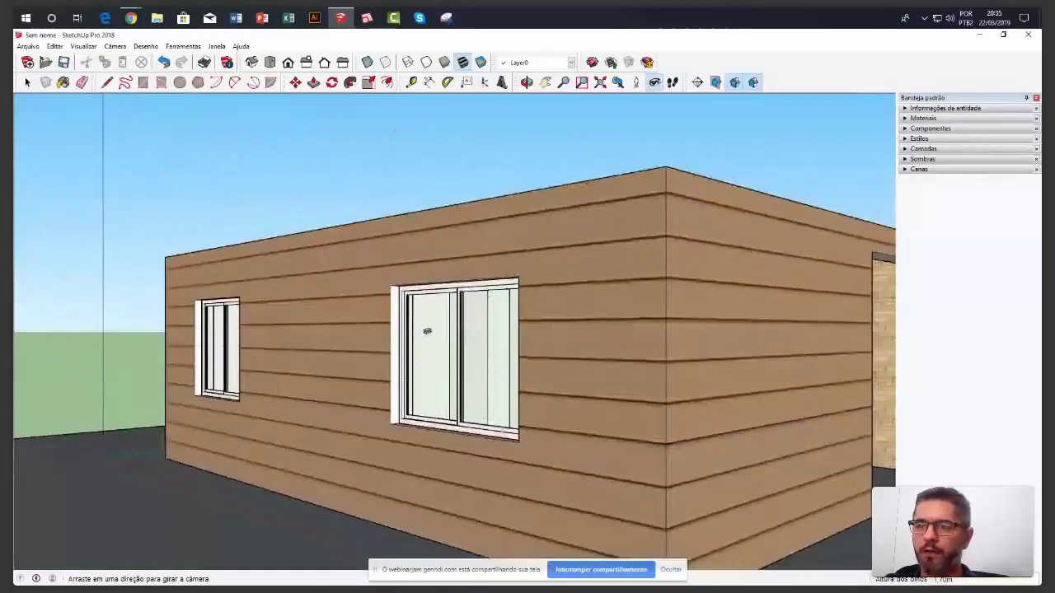
drag(427, 331, 500, 374)
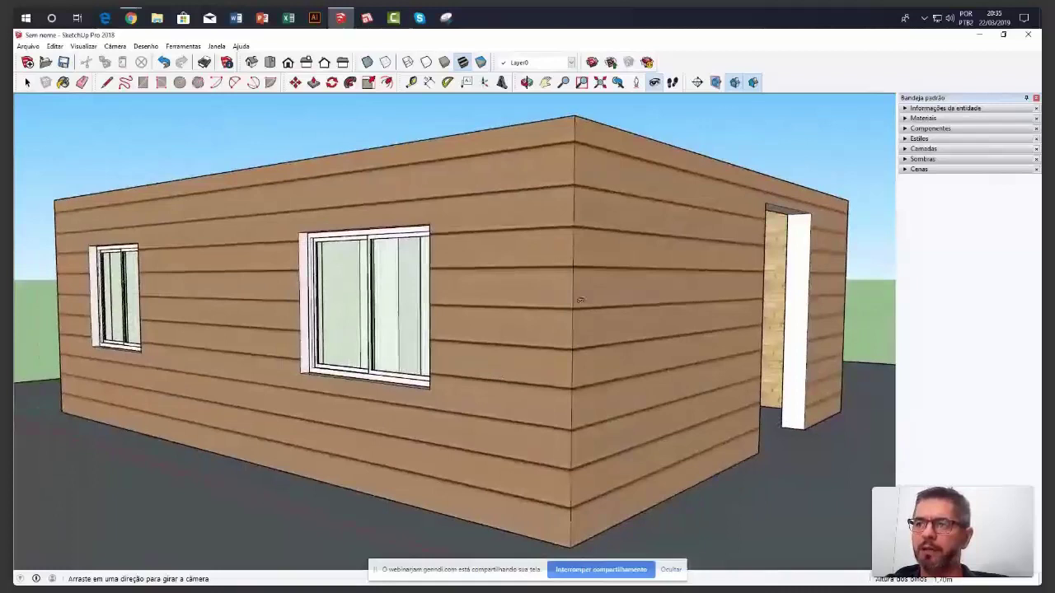
Walk the camera slightly back from the house corner to fit the whole exterior in view
click(673, 83)
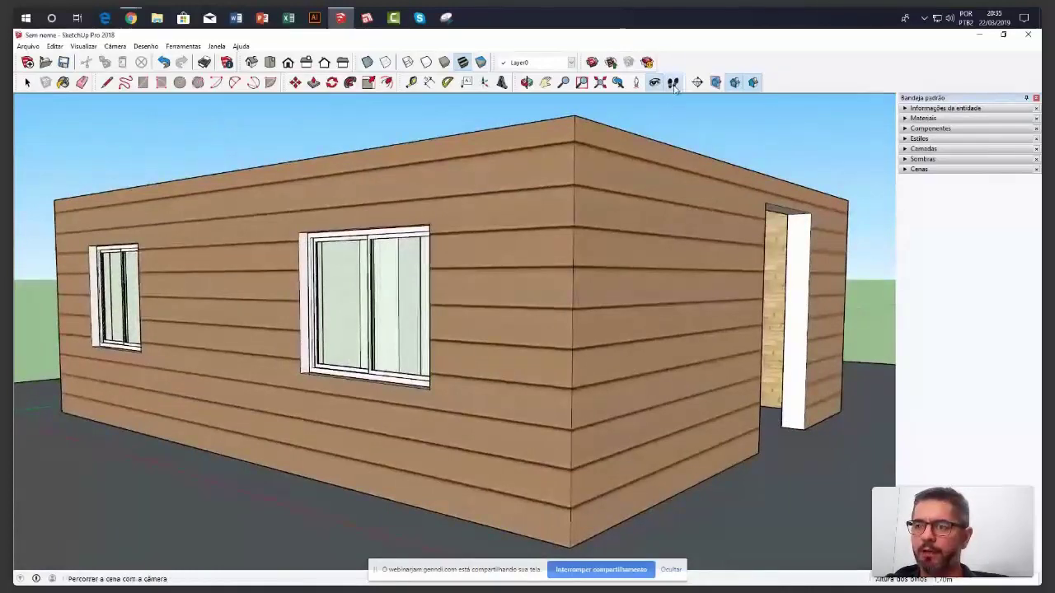
drag(524, 244, 524, 272)
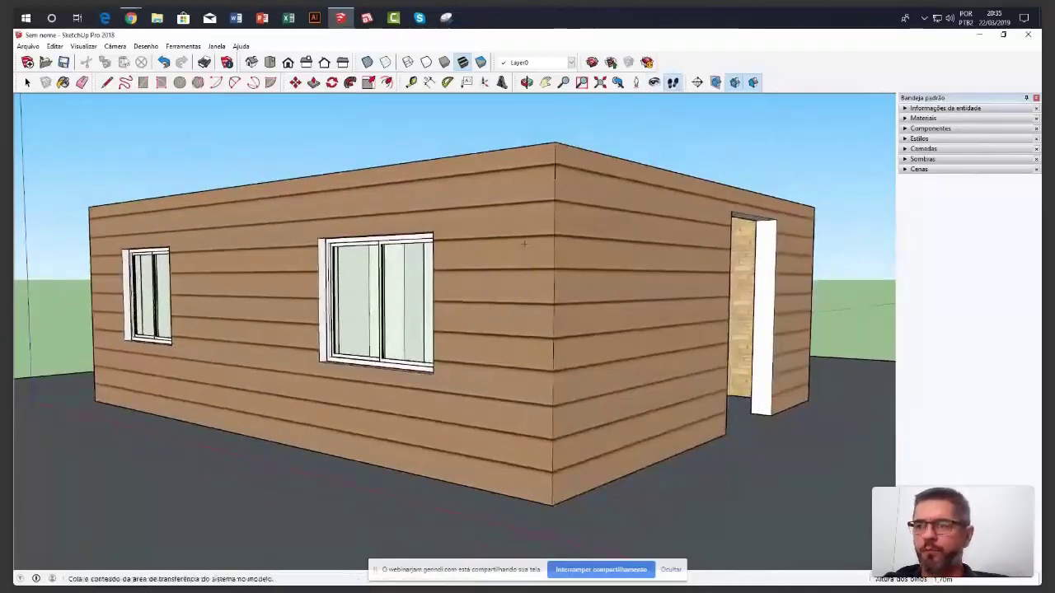
key(space)
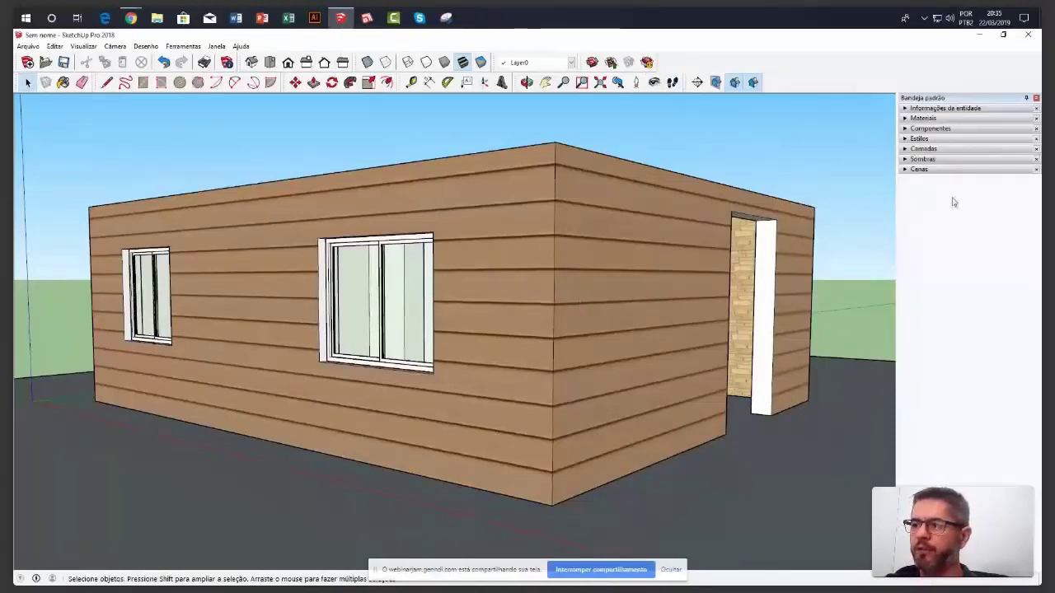
Turn on the model's shadows and set the time to 13:43 and the date to 12/12
click(905, 169)
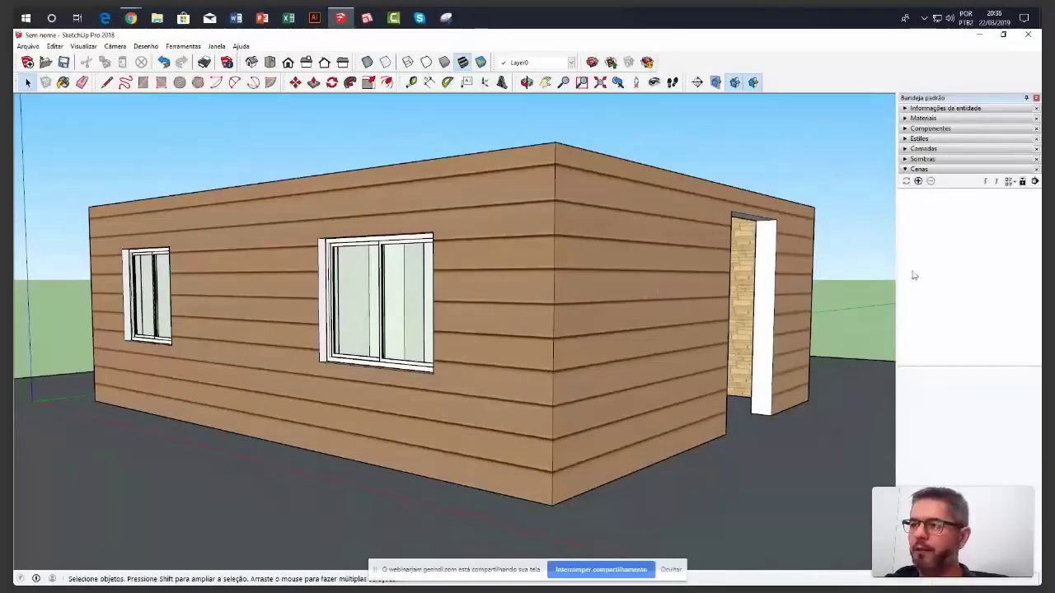
click(905, 170)
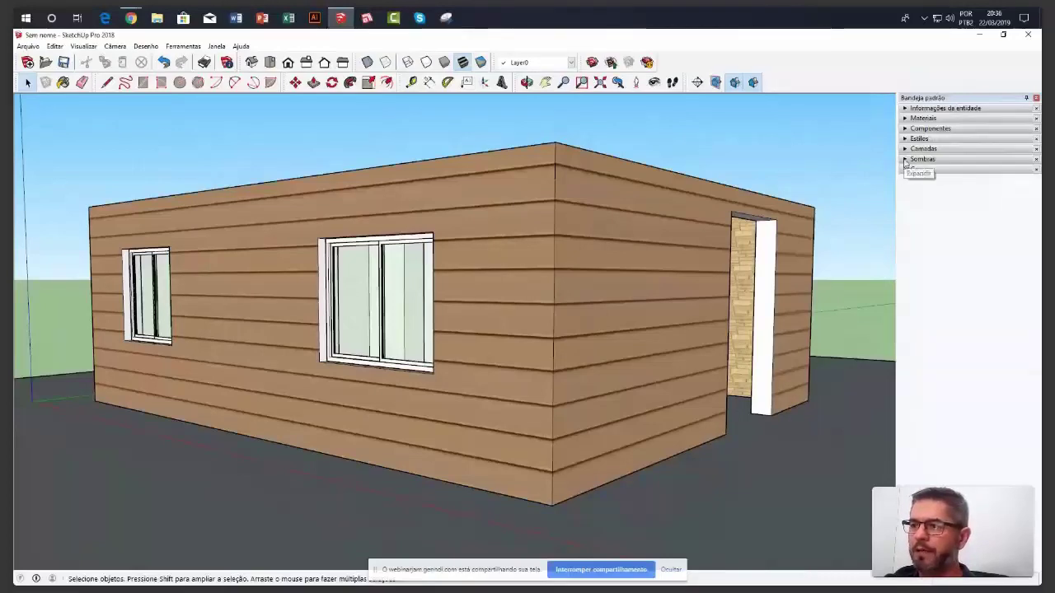
click(905, 160)
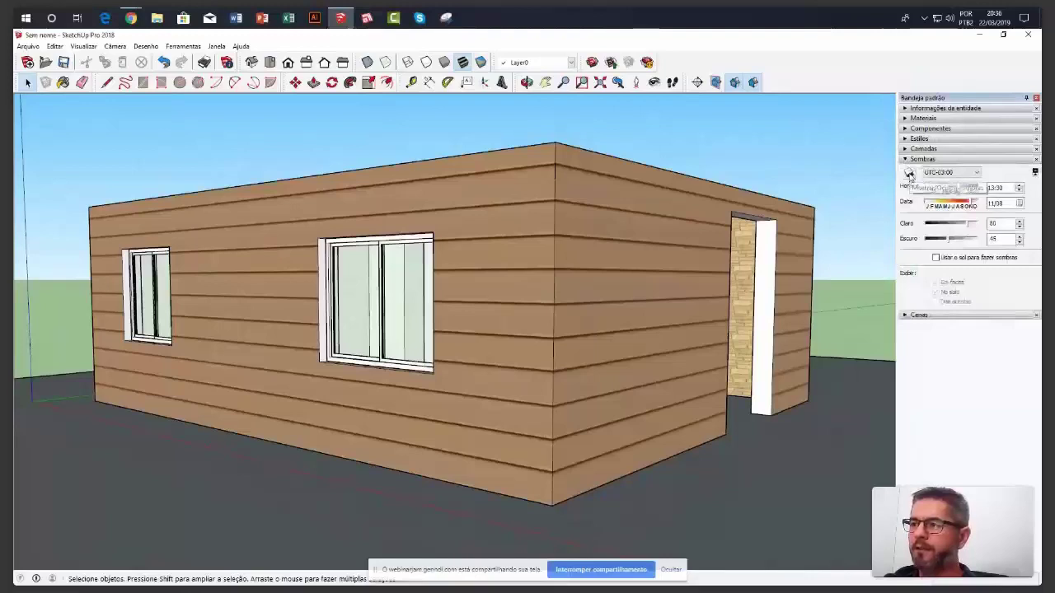
click(909, 173)
mouse_move(959, 188)
mouse_down()
mouse_move(942, 190)
mouse_move(961, 191)
mouse_up()
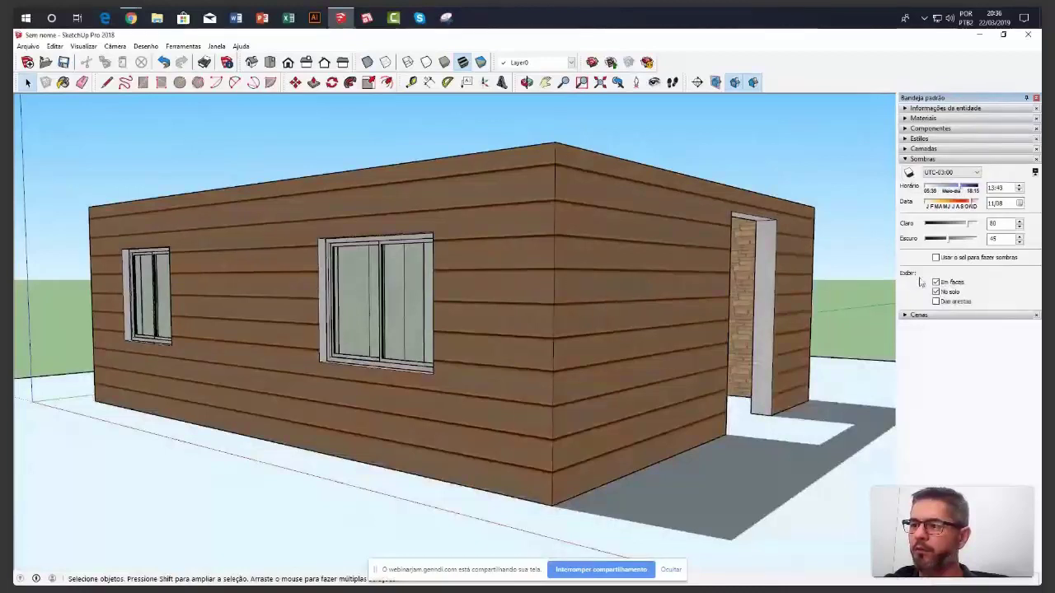
click(973, 206)
mouse_move(972, 206)
mouse_down()
mouse_move(950, 205)
mouse_move(975, 205)
mouse_up()
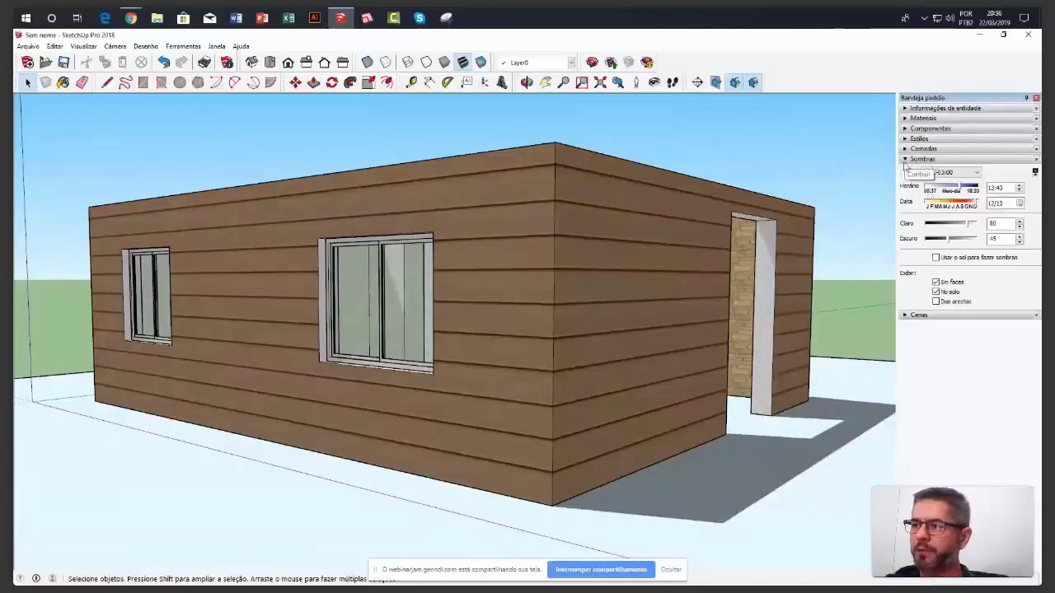
click(905, 161)
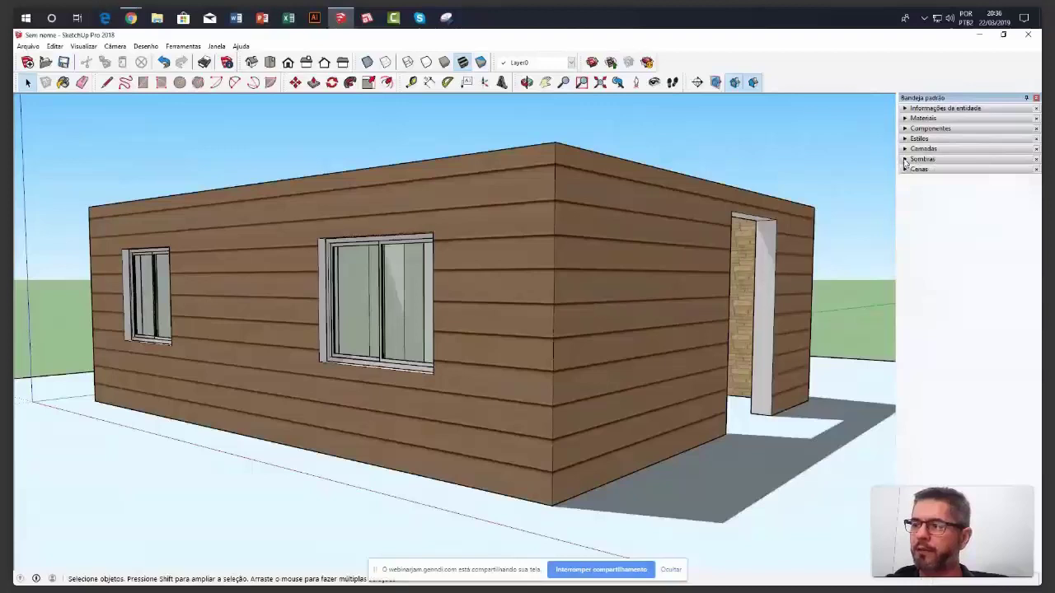
Save the shaded eye-level perspective of the exterior as a new scene
click(905, 169)
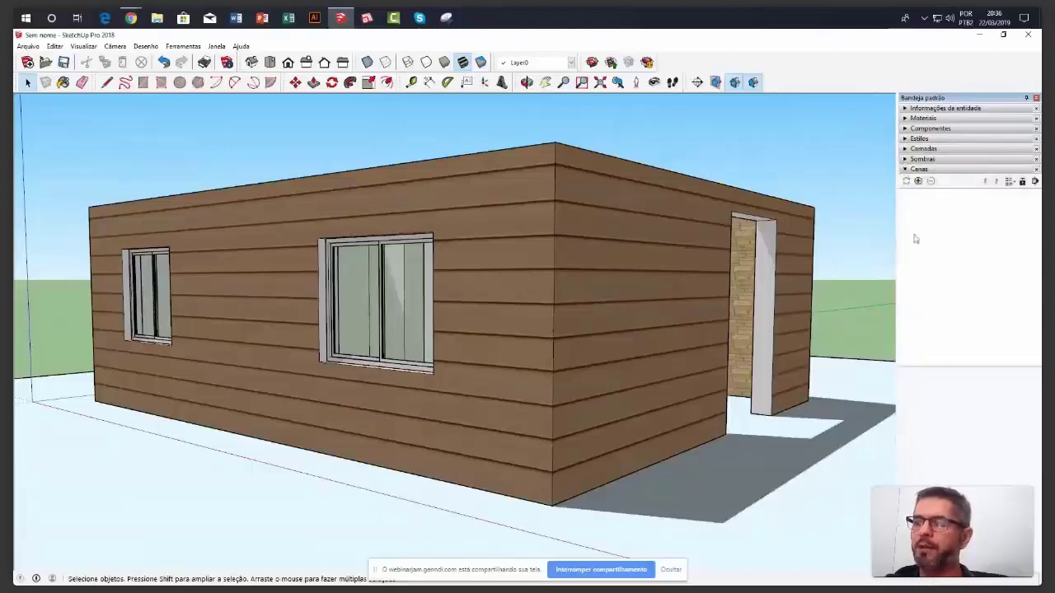
click(918, 181)
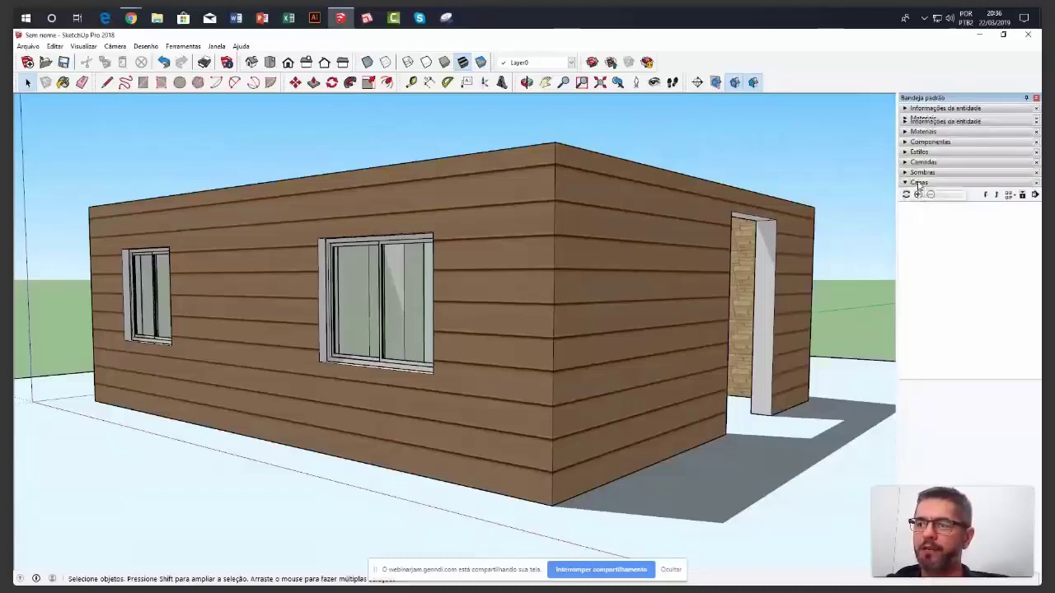
click(918, 193)
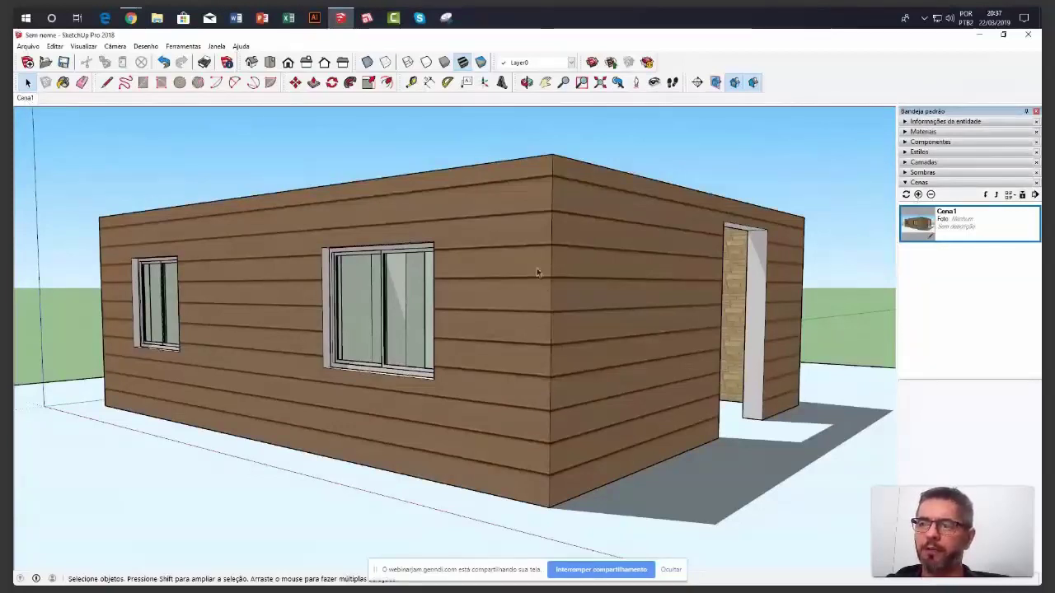
Show the house from the top view in parallel projection
scroll(531, 260, down, 2)
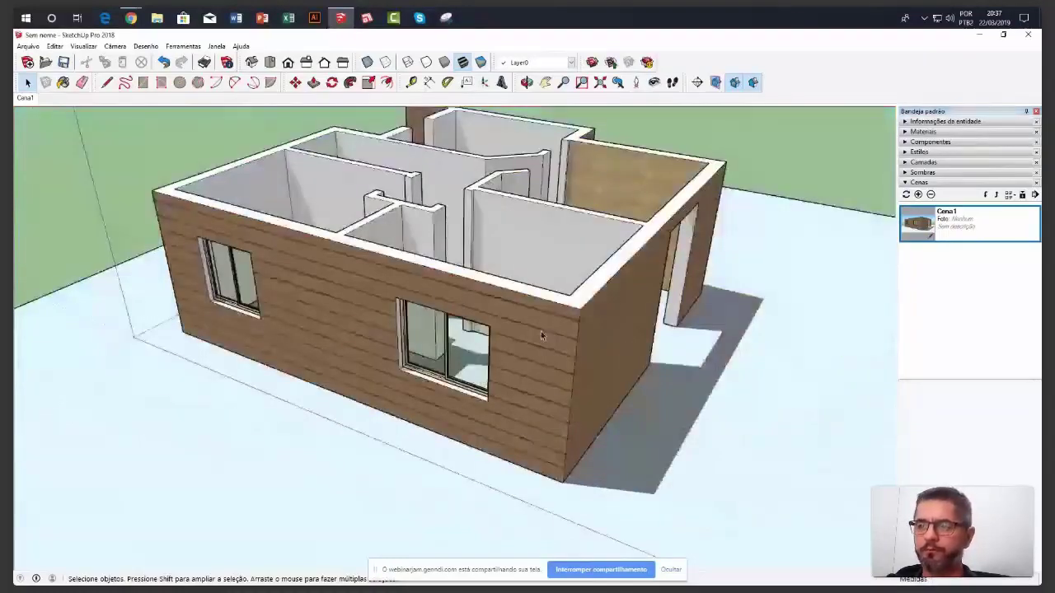
click(270, 64)
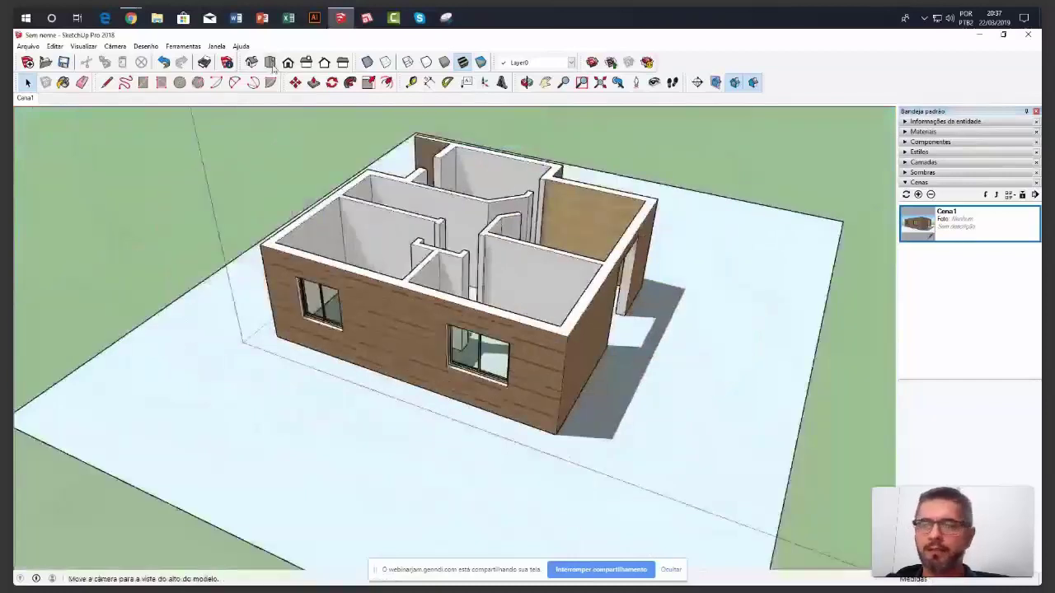
scroll(525, 376, up, 2)
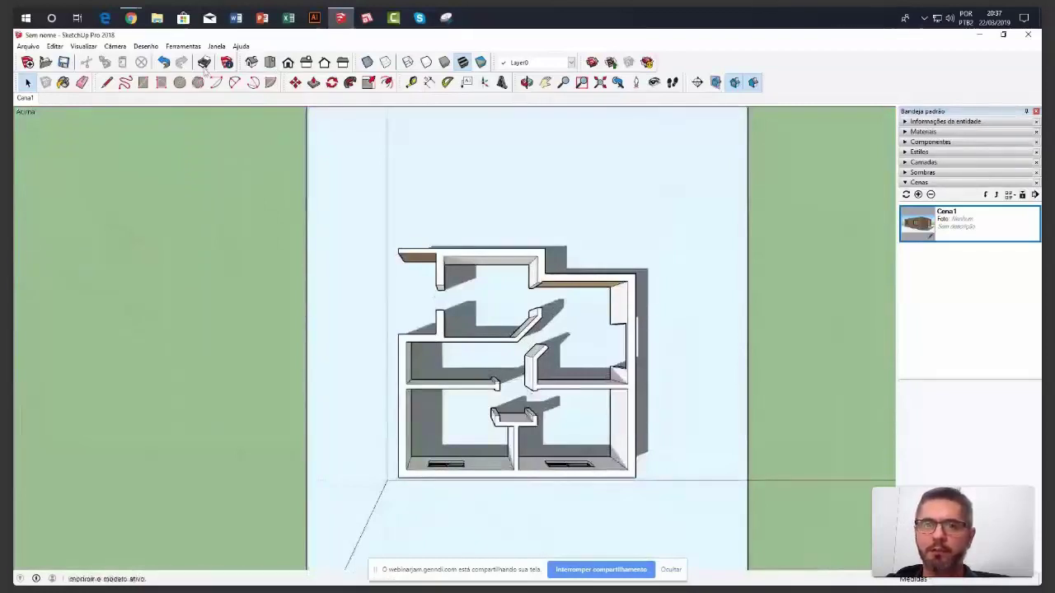
click(123, 47)
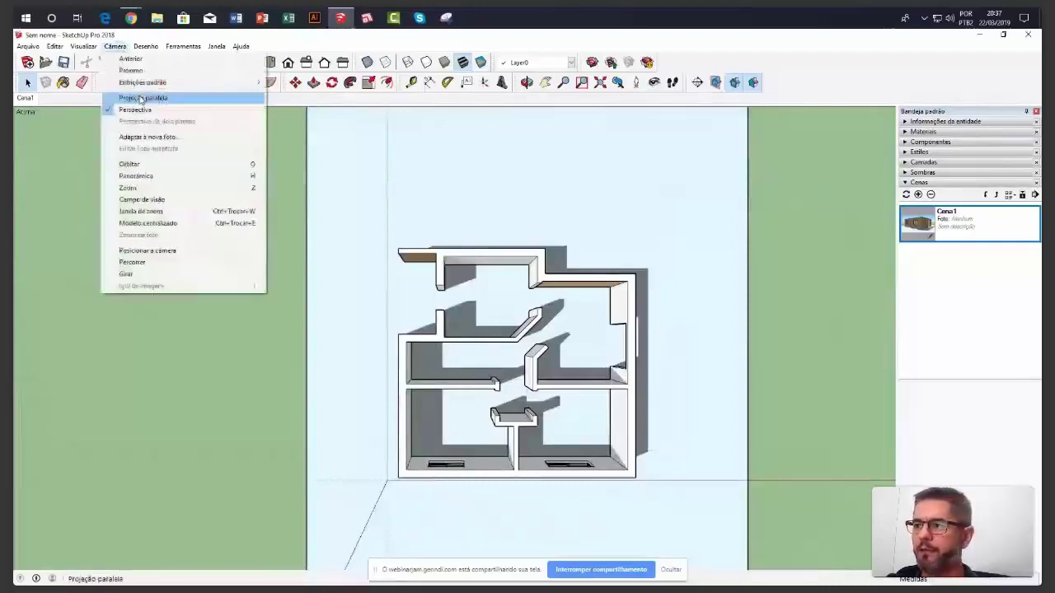
click(141, 98)
Turn off the shadows for the floor-plan view
click(906, 182)
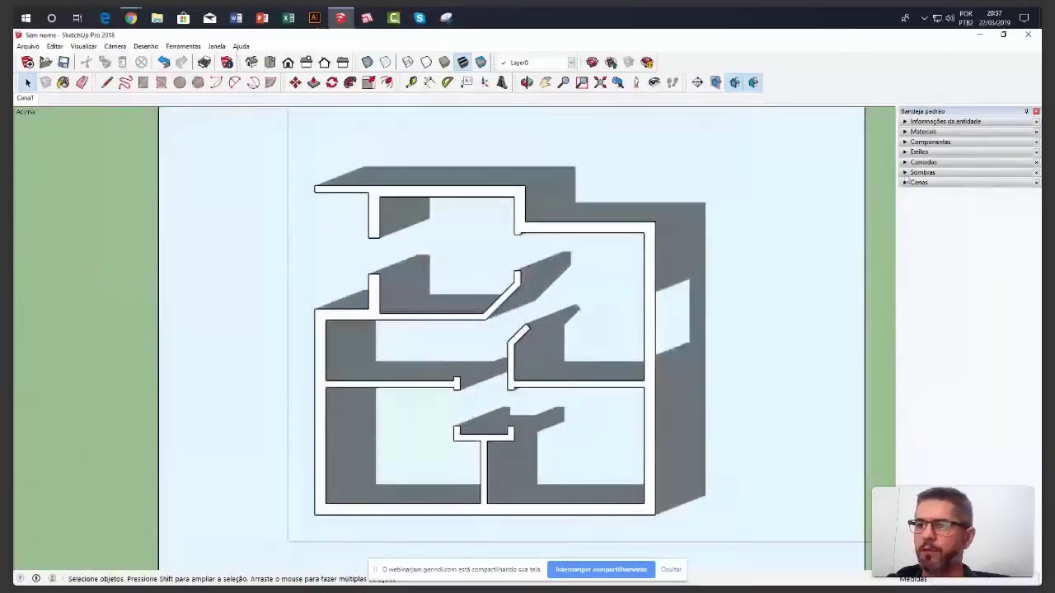
click(906, 173)
click(908, 183)
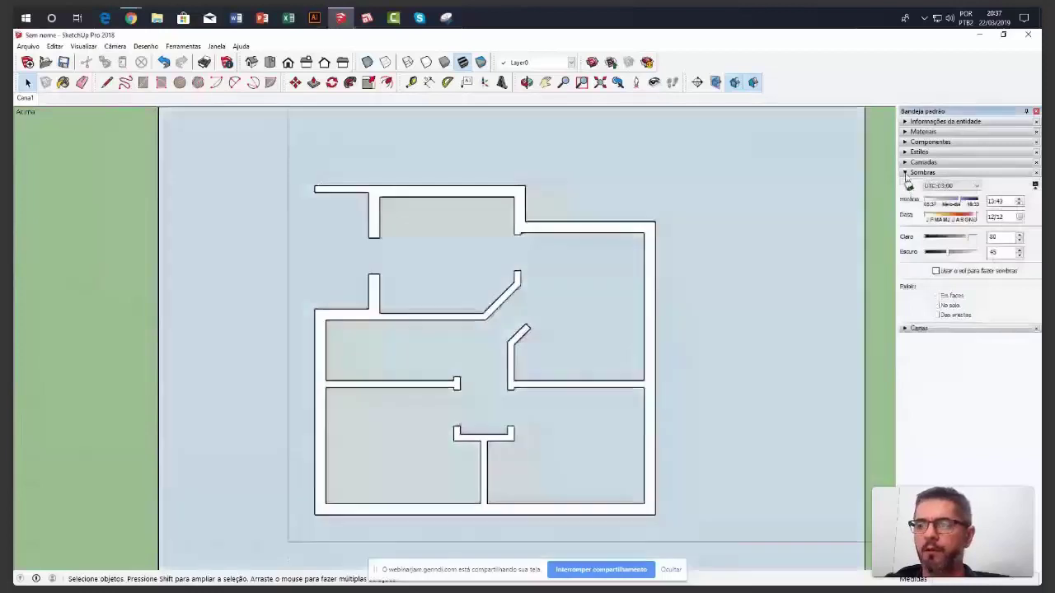
Dimension the full length of the long outer wall on the plan's right side, placing the dimension outside the house
click(907, 173)
scroll(609, 258, down, 2)
scroll(549, 297, up, 2)
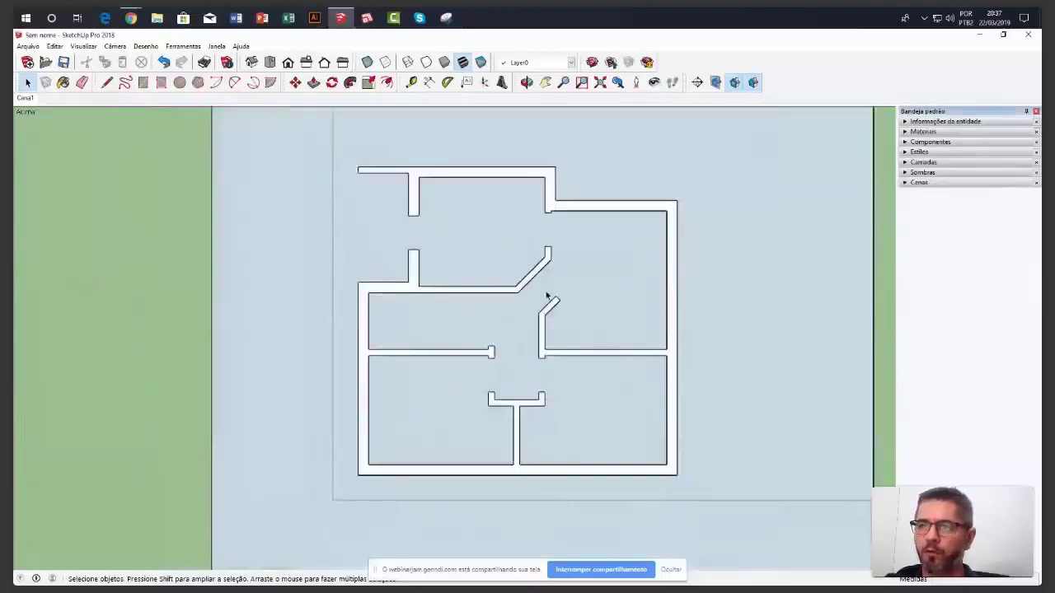
click(429, 81)
click(676, 201)
click(677, 476)
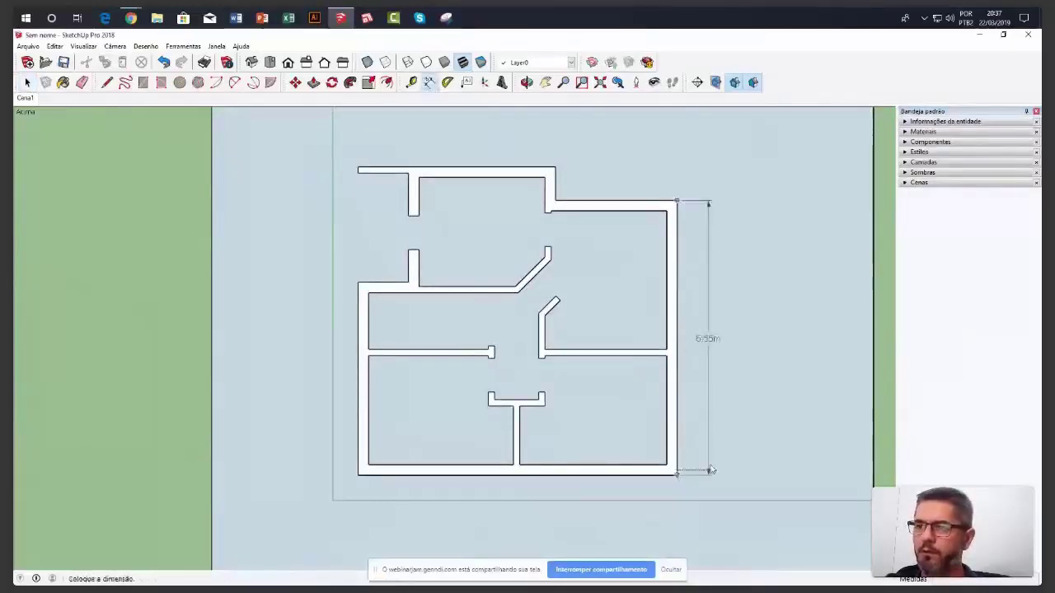
click(725, 346)
Dimension the horizontal width of the stepped-back wall at the plan's upper right, placing the dimension above it
click(556, 167)
click(675, 200)
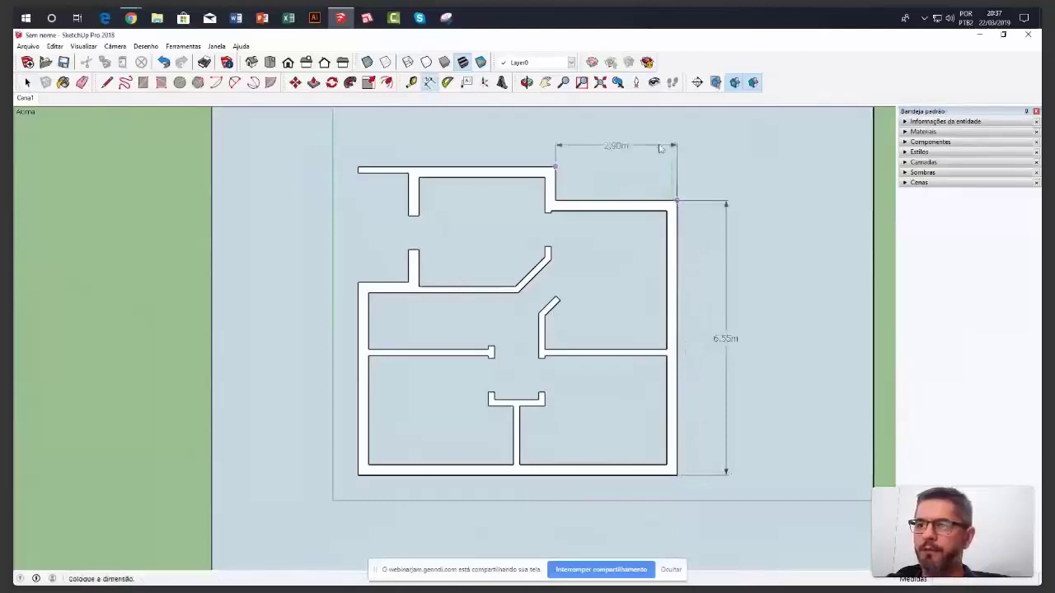
click(681, 137)
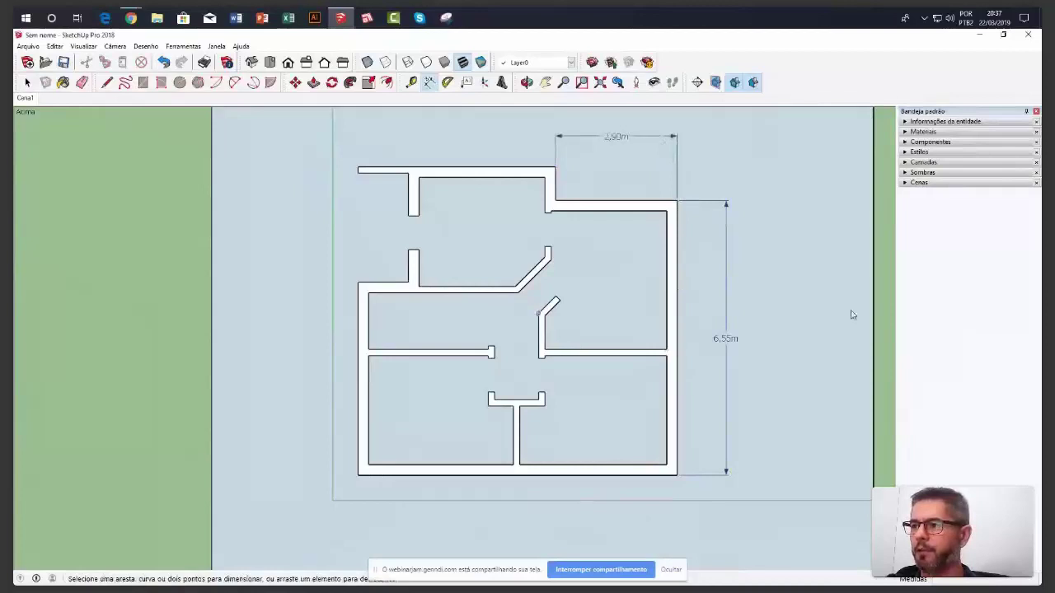
Save the dimensioned floor-plan view as a new scene and compare it with the exterior perspective in Cena1
click(905, 182)
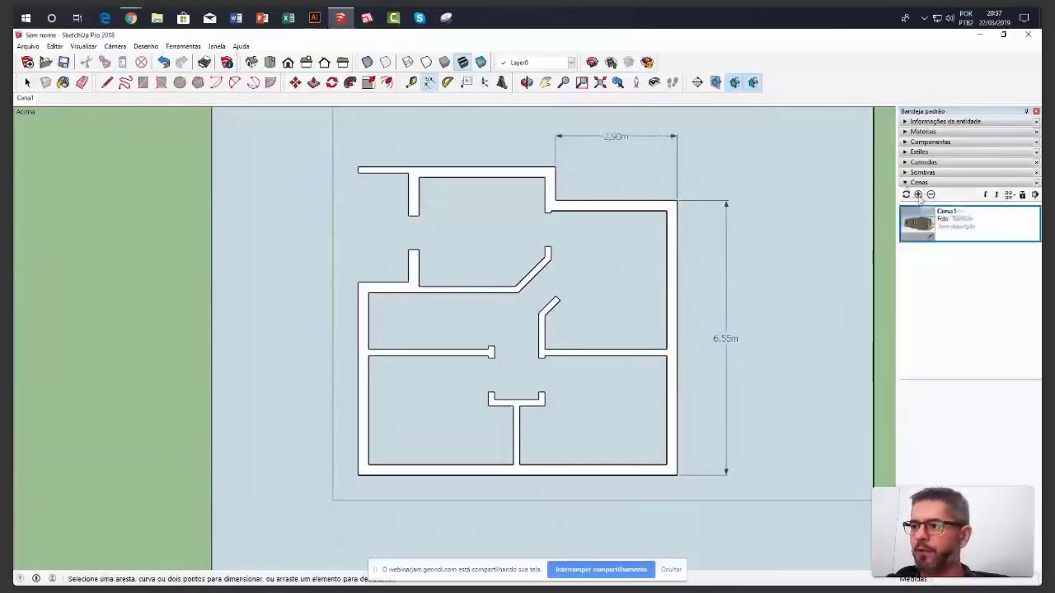
click(918, 195)
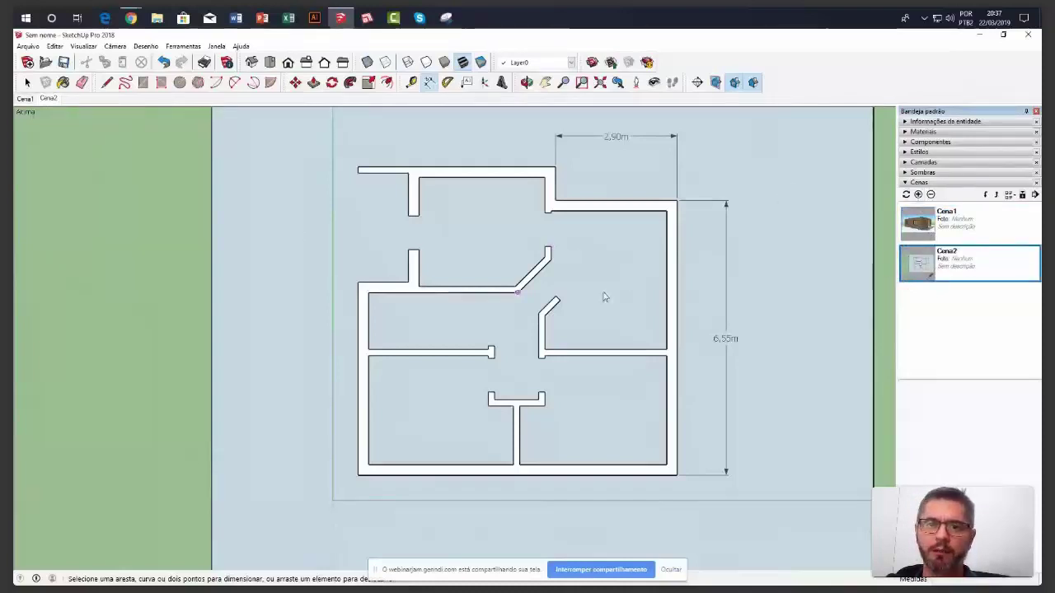
click(24, 98)
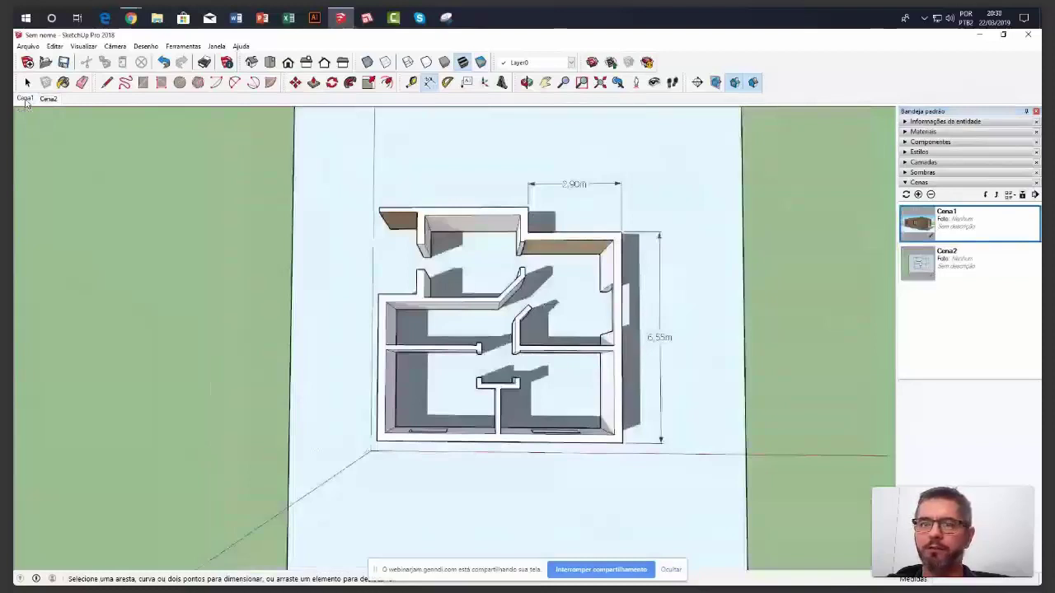
click(25, 98)
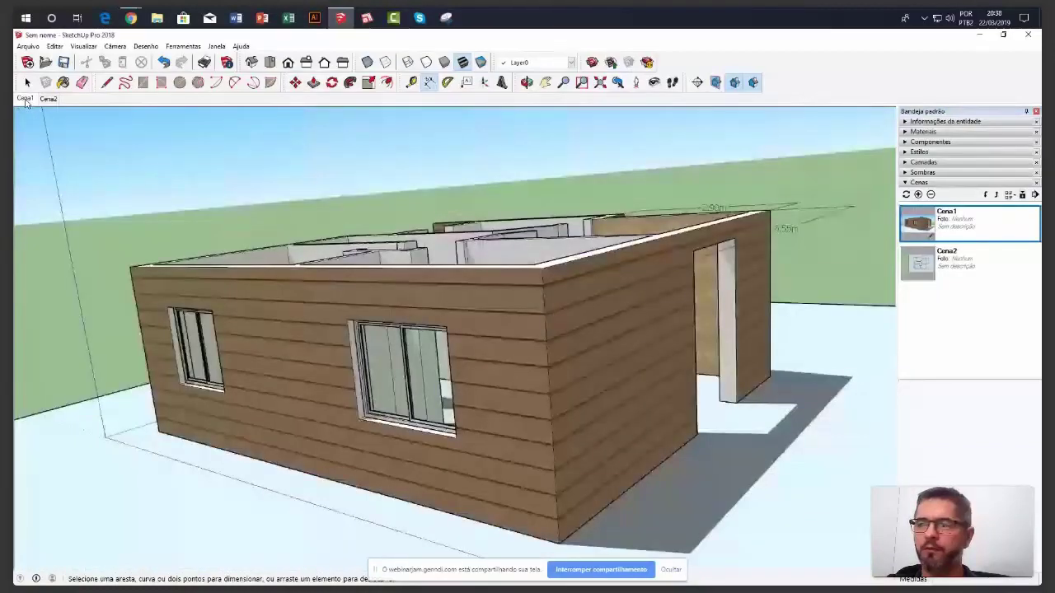
click(24, 98)
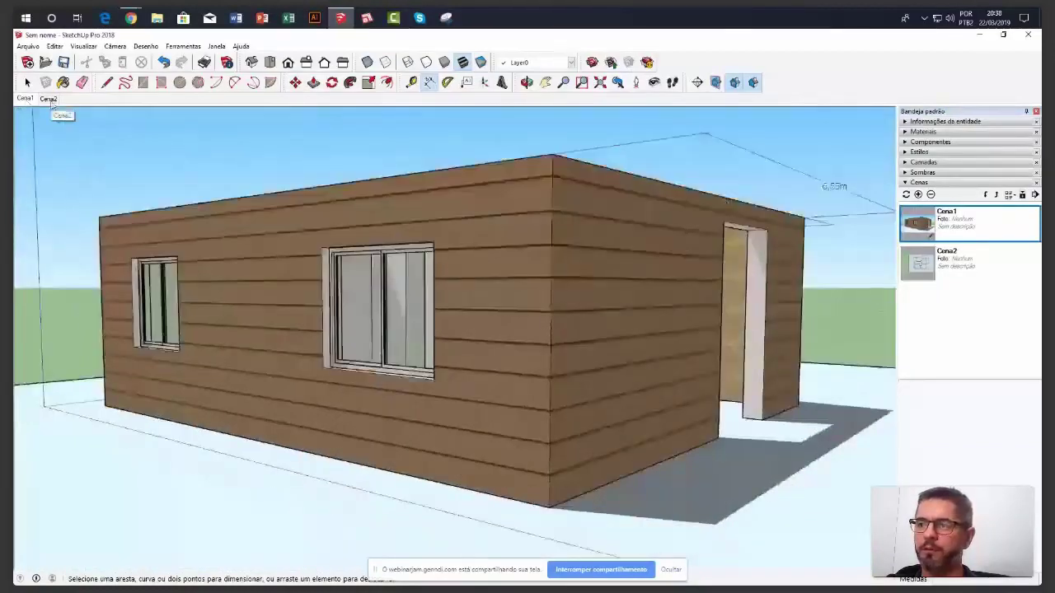
click(48, 99)
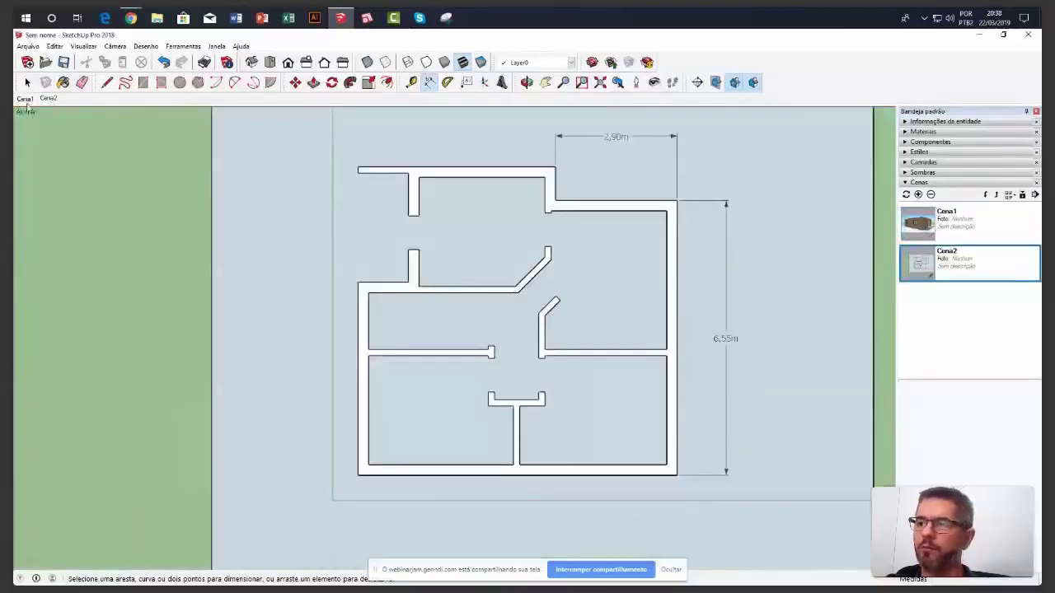
click(25, 99)
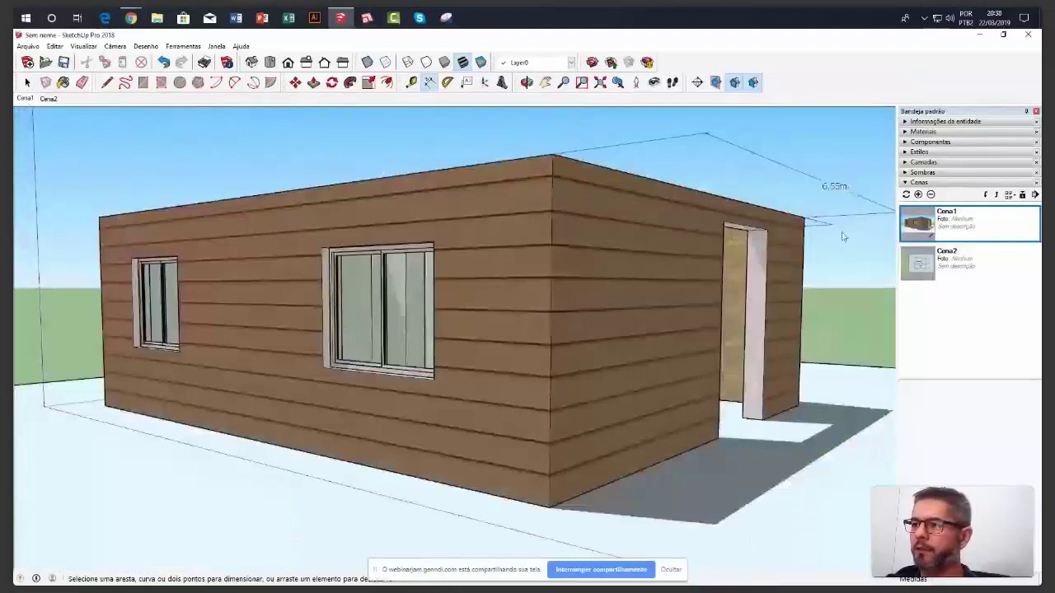
Create a new layer named COTAS
click(905, 183)
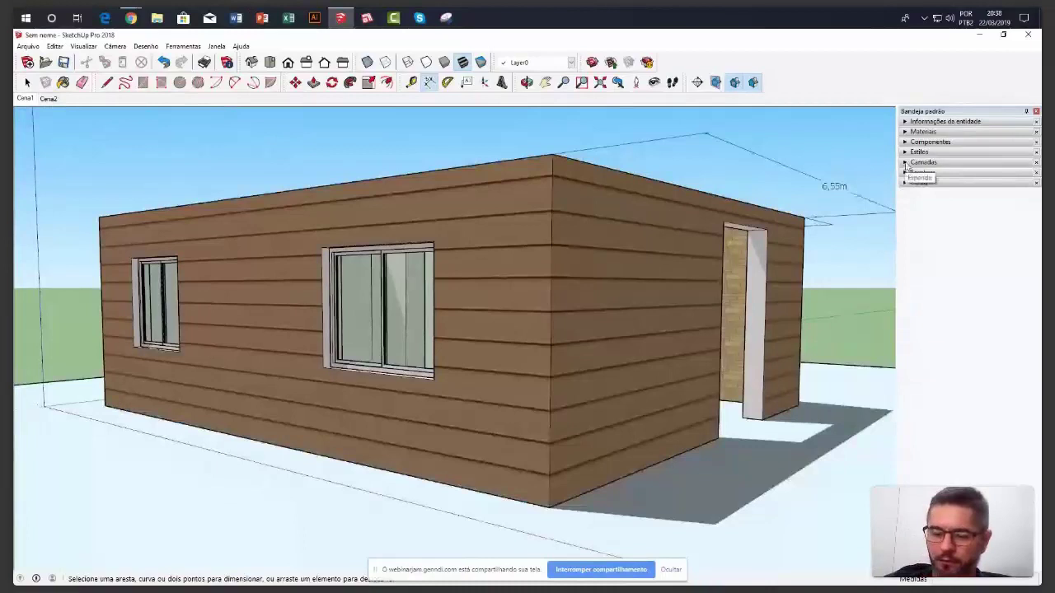
click(905, 163)
click(906, 174)
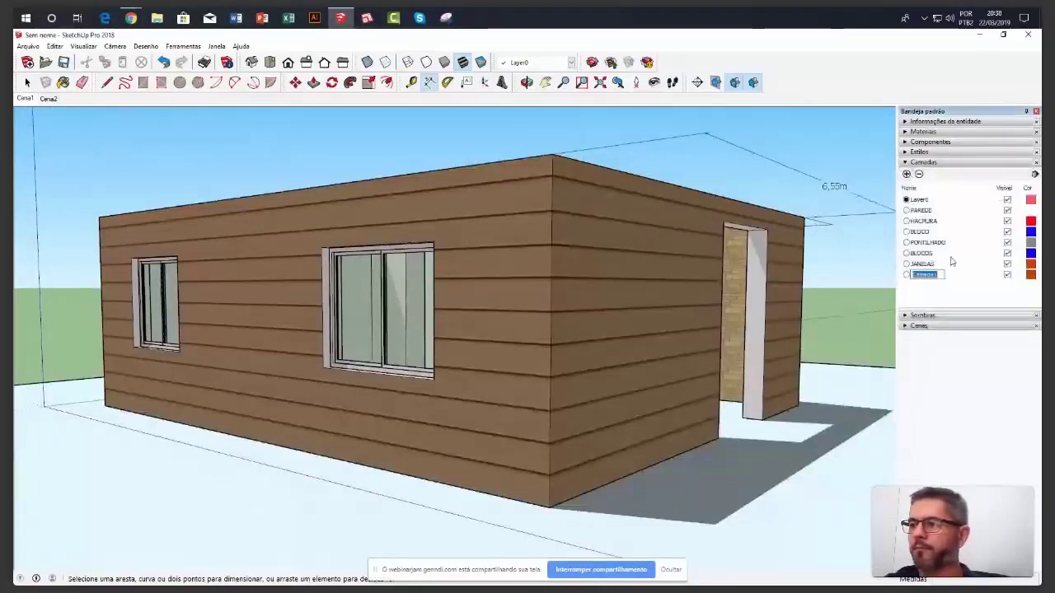
text(COTAS)
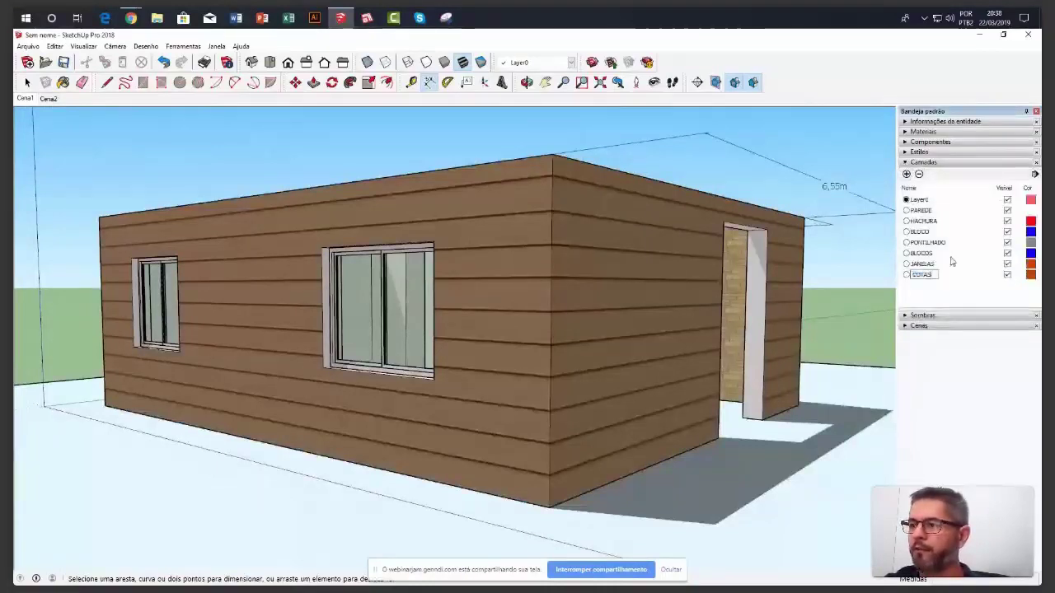
key(Return)
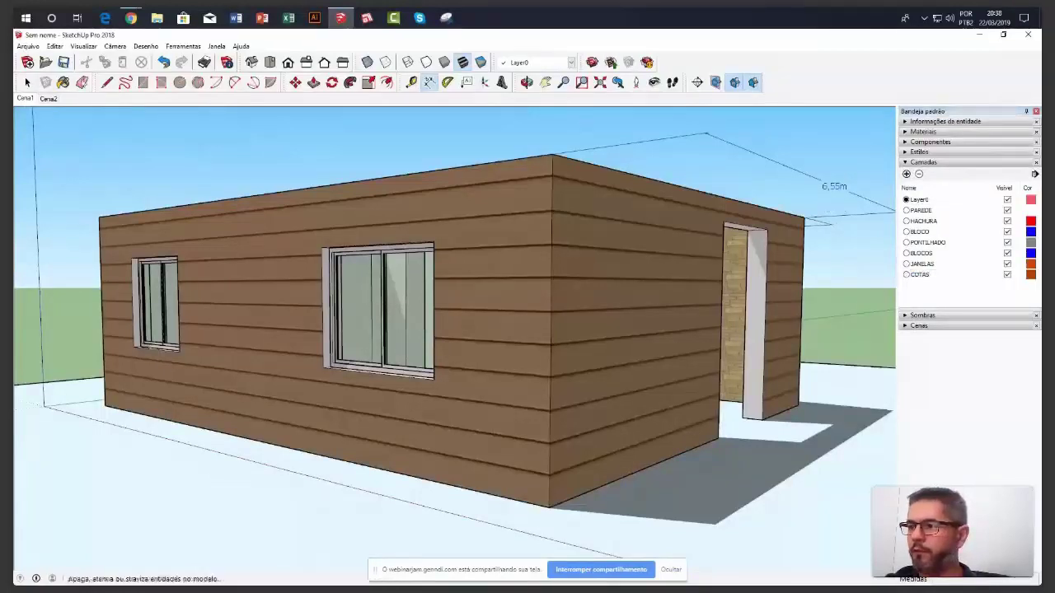
Select the two dimensions in the perspective view and assign them to the COTAS layer
click(26, 84)
drag(864, 250, 827, 197)
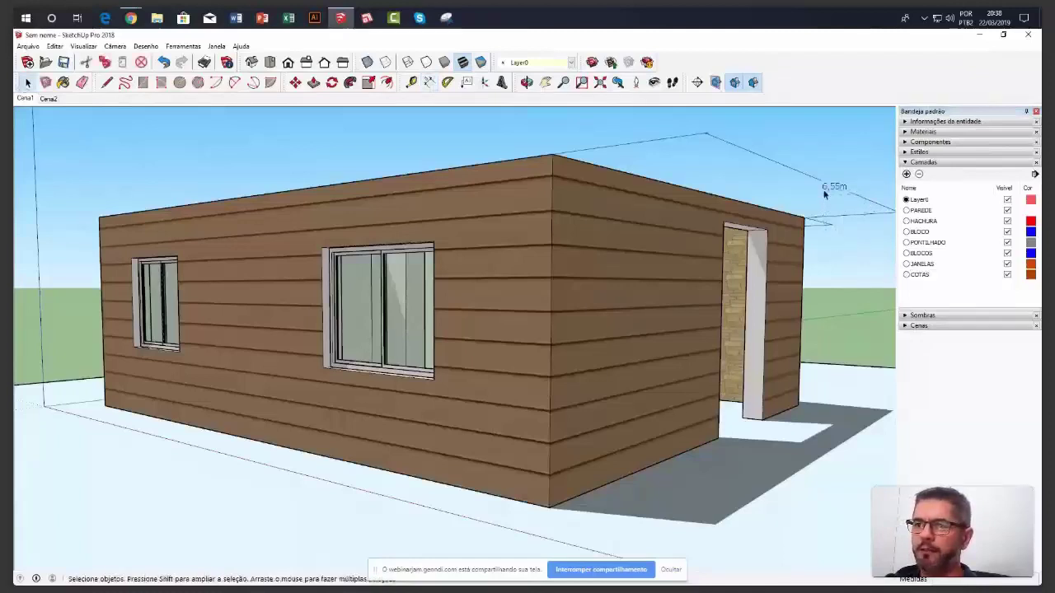
click(571, 65)
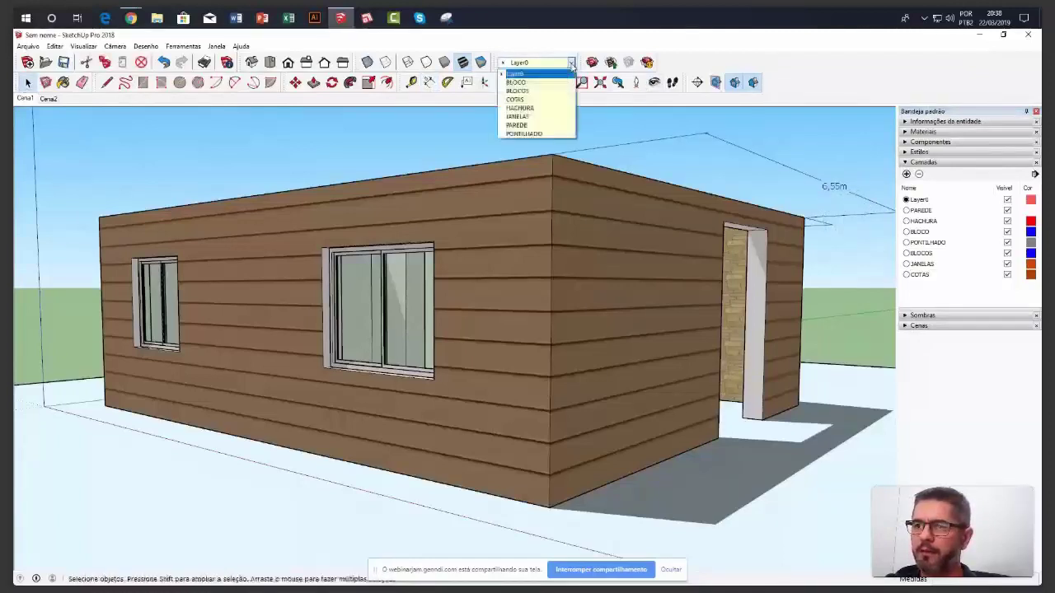
click(536, 100)
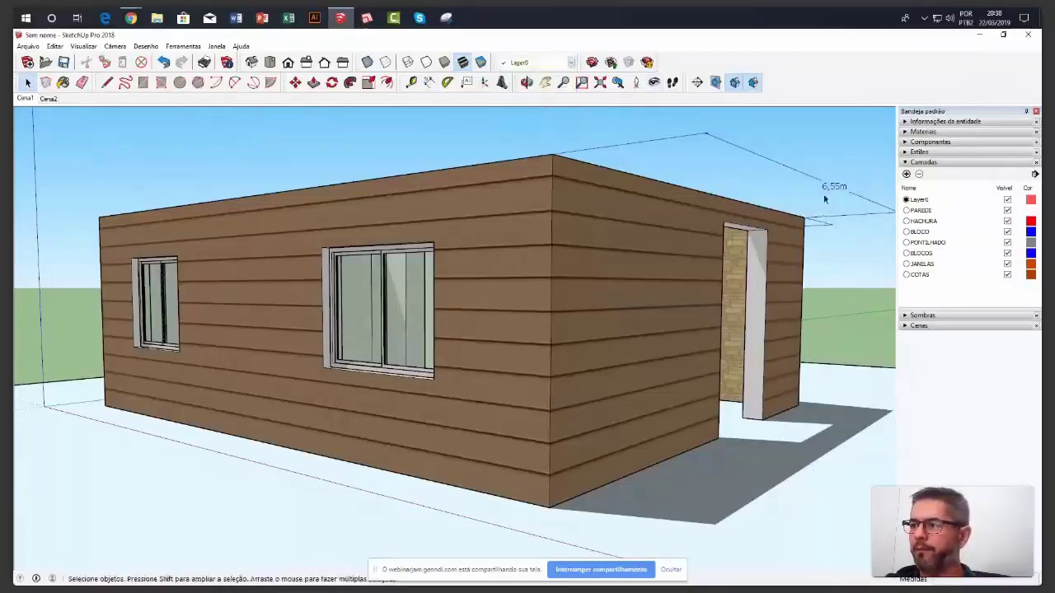
click(808, 249)
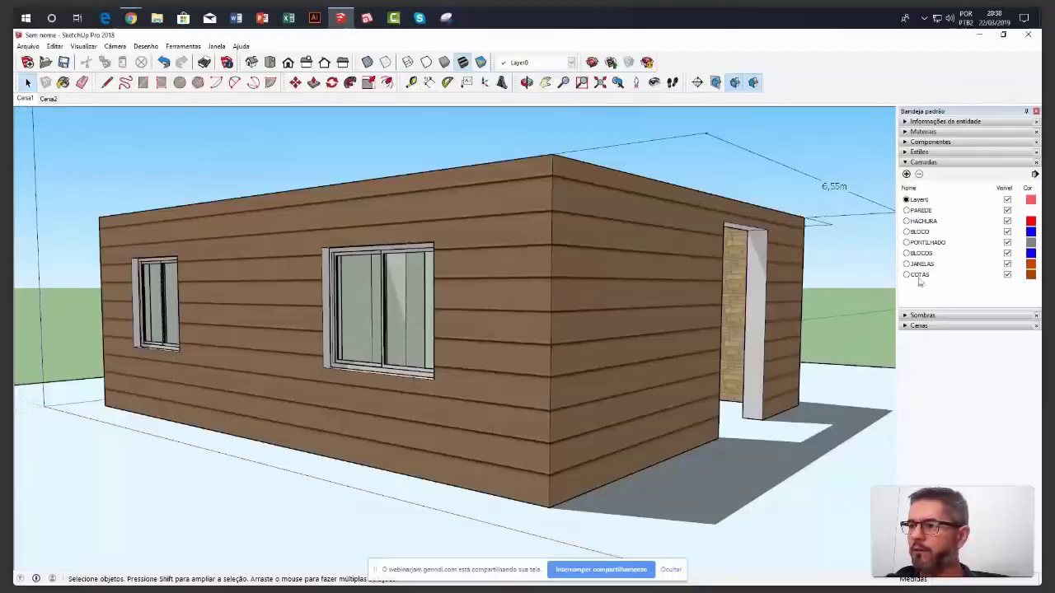
Hide the COTAS layer in the exterior perspective, update scene Cena1, and check it against Cena2
click(1007, 277)
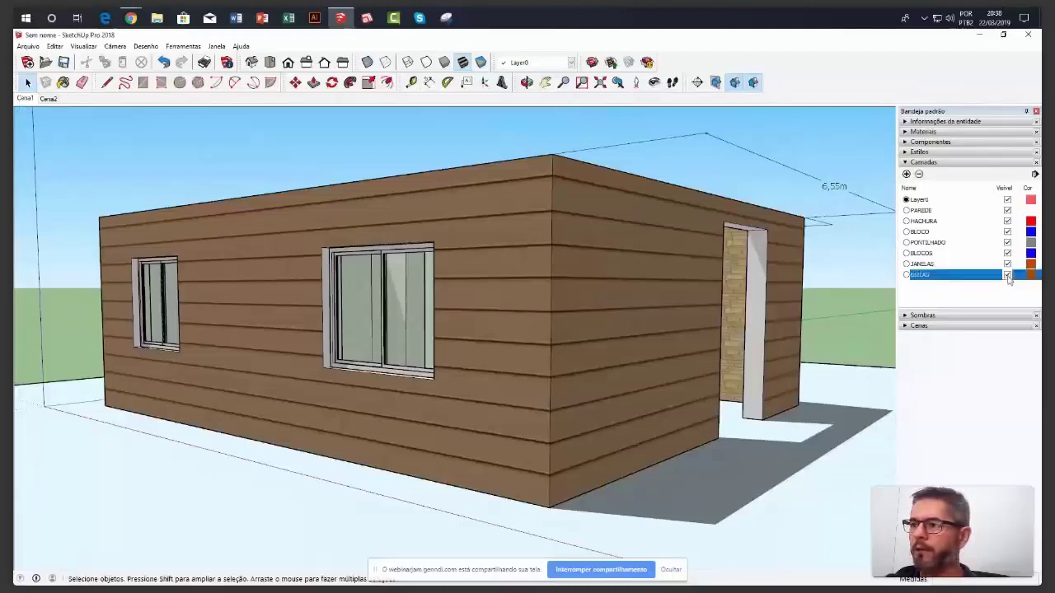
click(1007, 275)
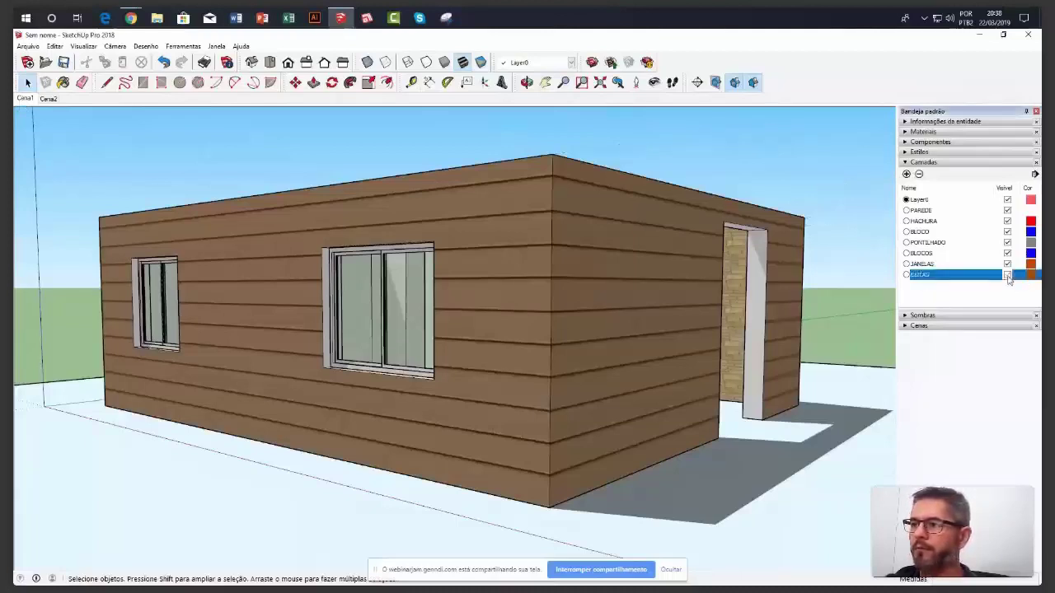
click(905, 162)
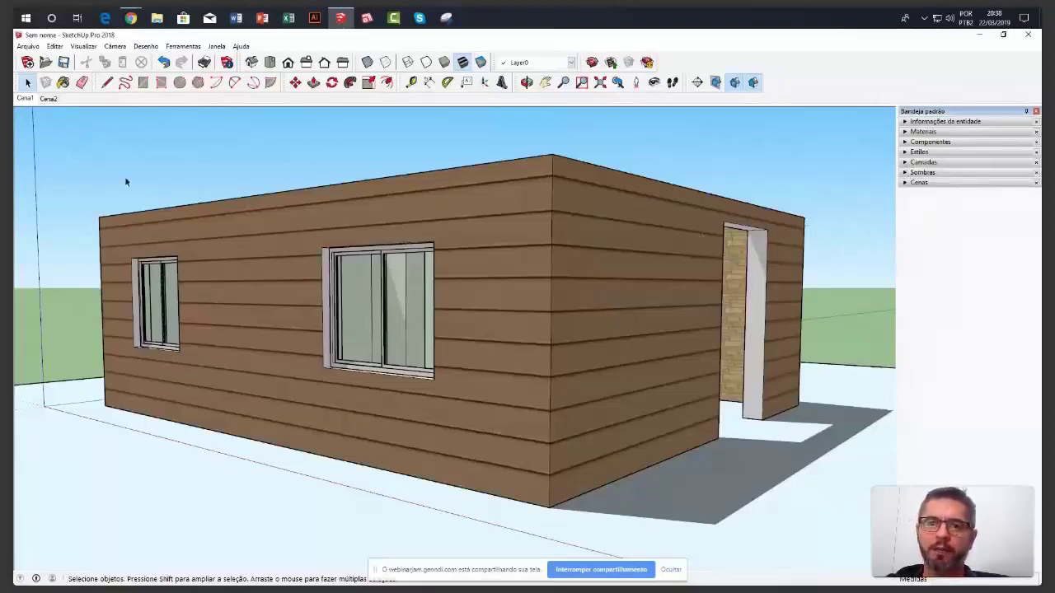
right_click(25, 100)
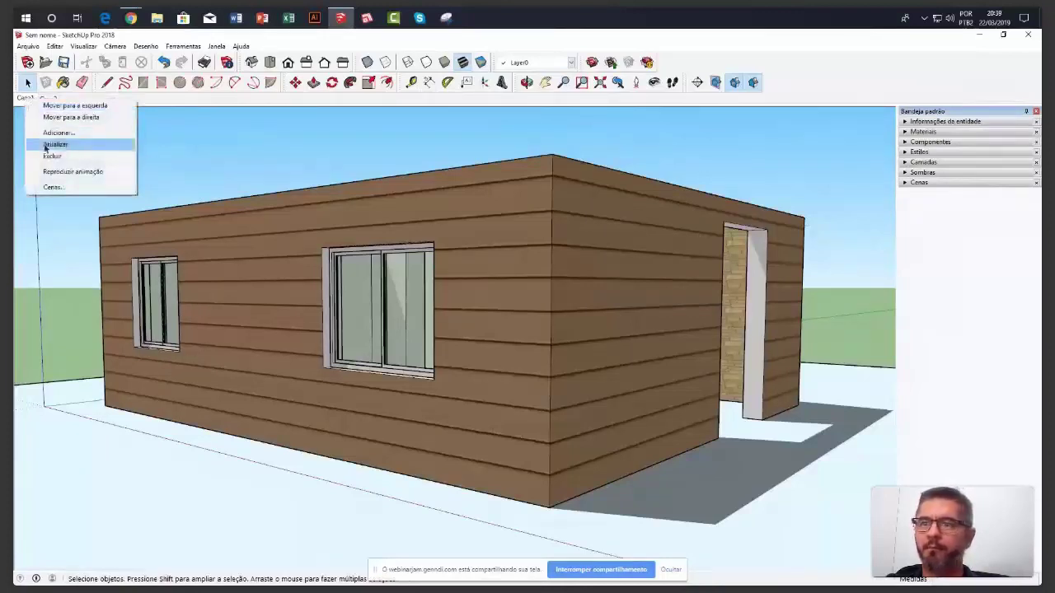
click(46, 147)
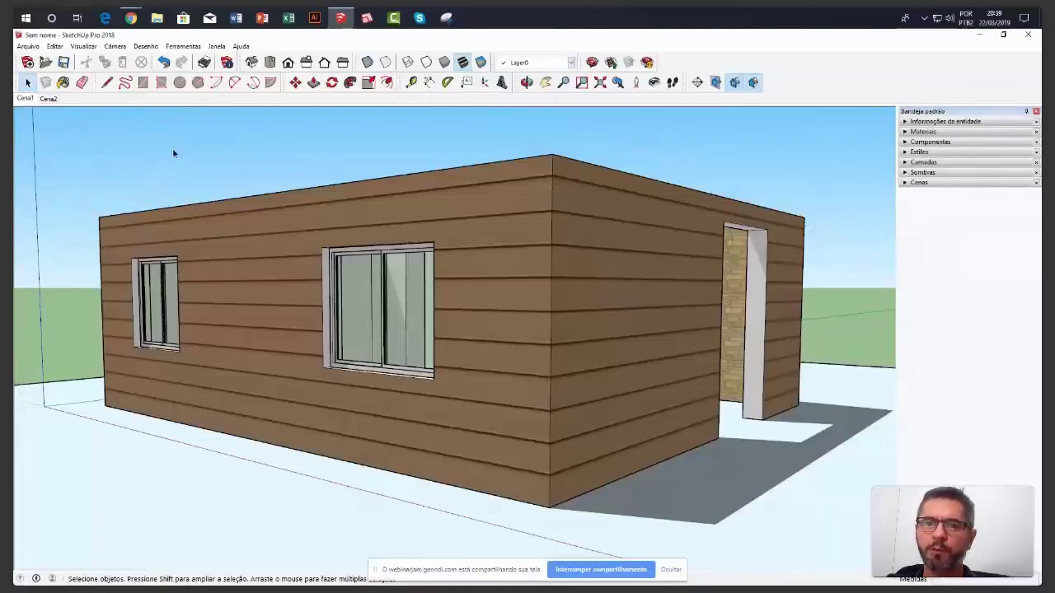
click(49, 99)
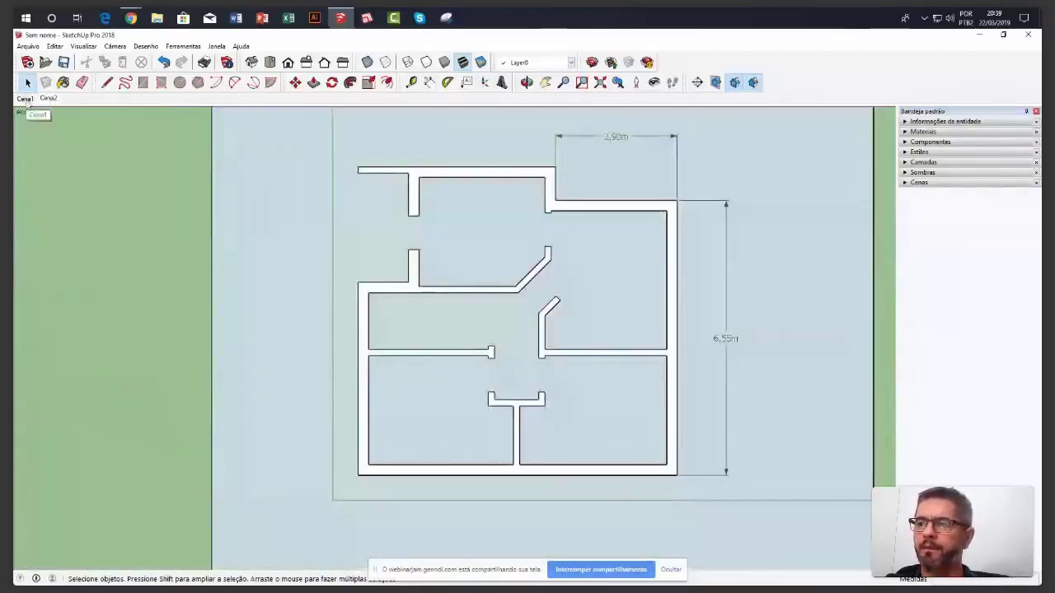
click(26, 99)
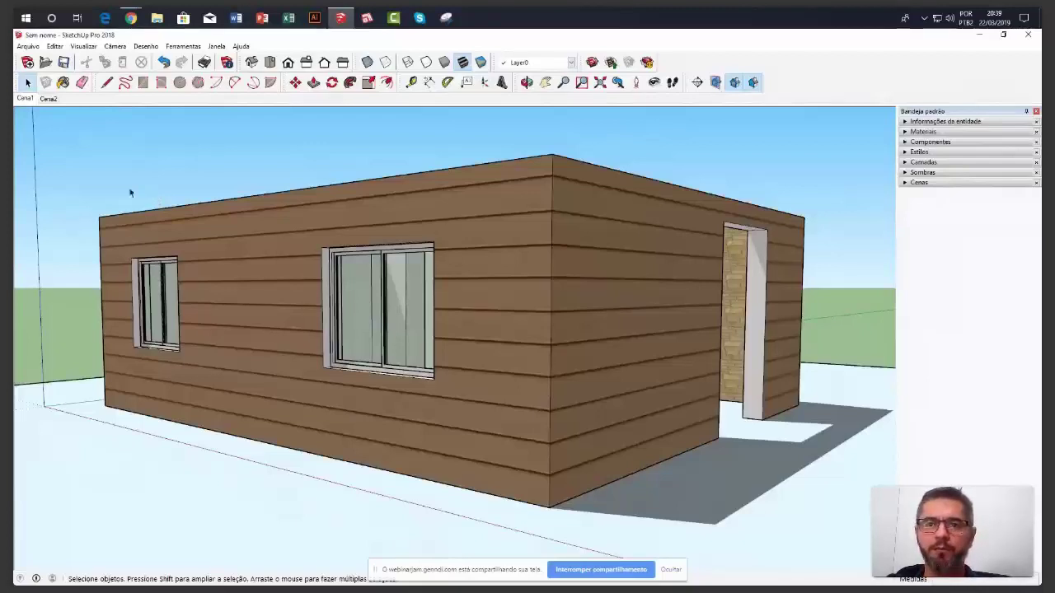
Export the exterior perspective as a JPEG 2D graphic named CENA 1 to the desktop folder (Área de Trabalho)
click(29, 46)
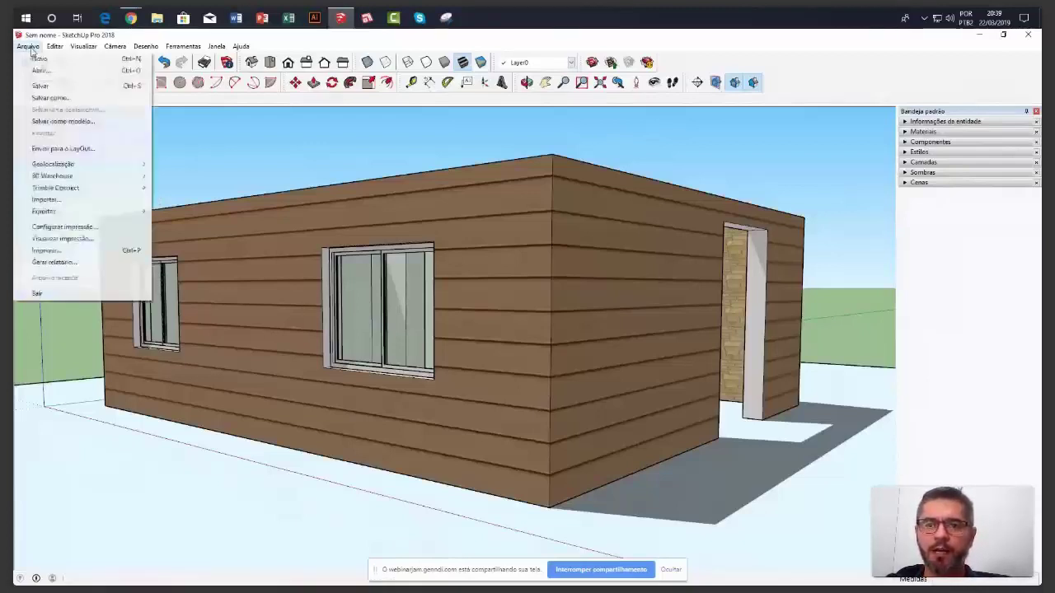
mouse_move(77, 211)
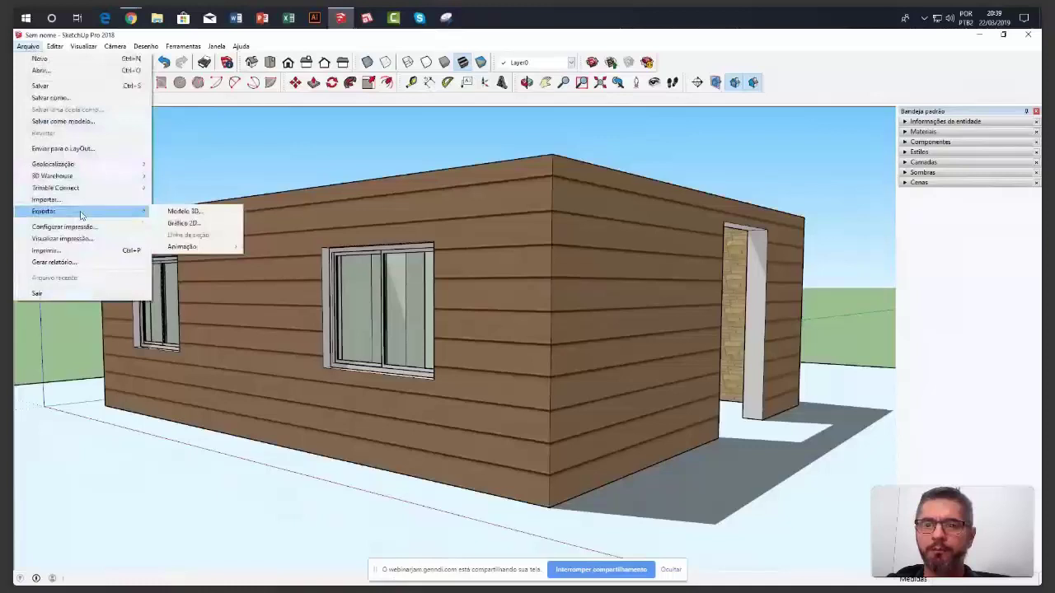
click(185, 224)
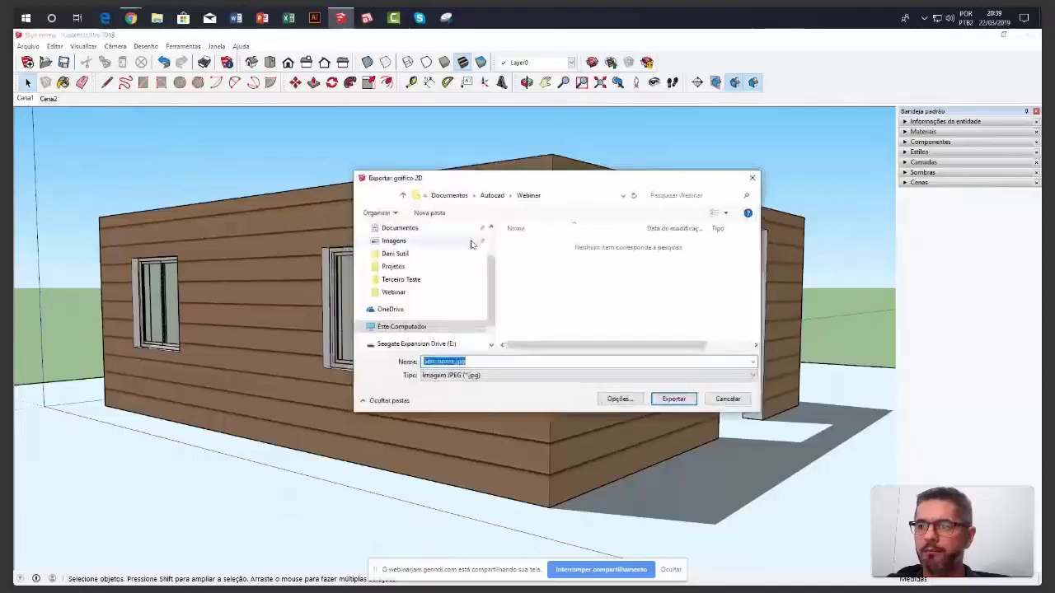
scroll(471, 244, up, 2)
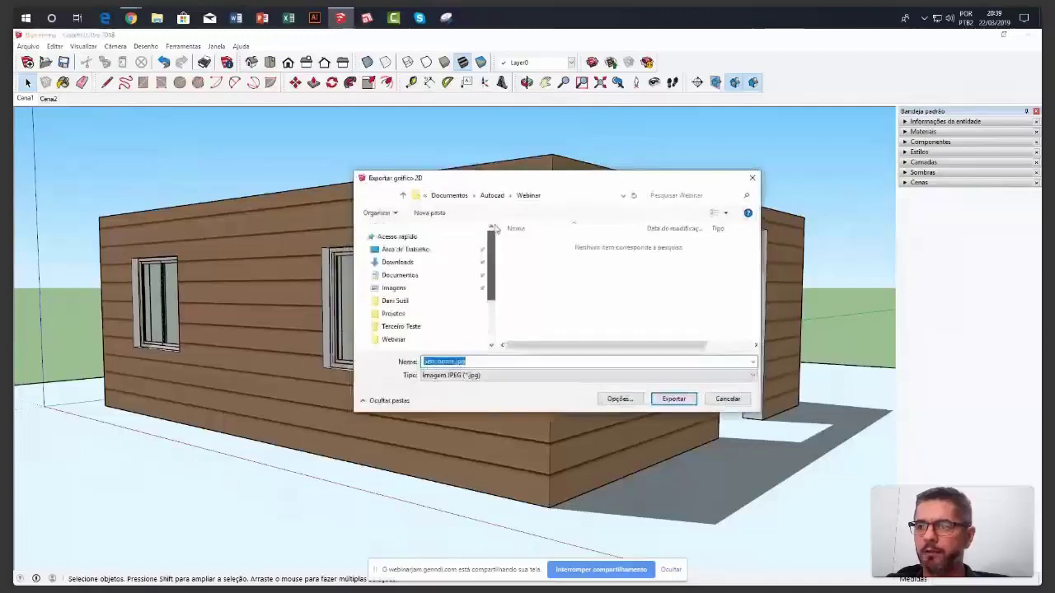
click(429, 251)
click(489, 362)
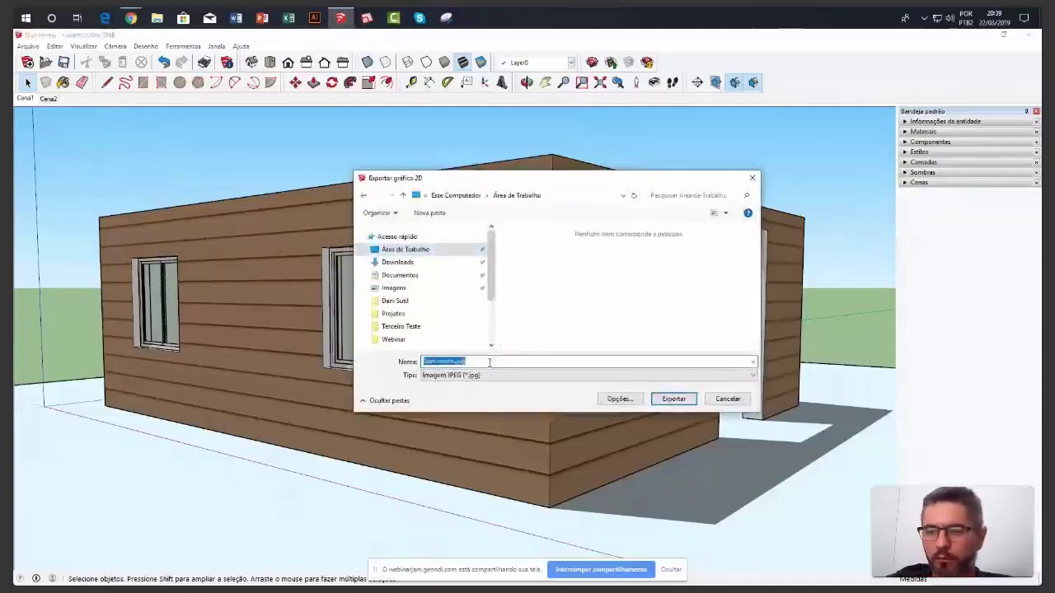
text(CENA 1)
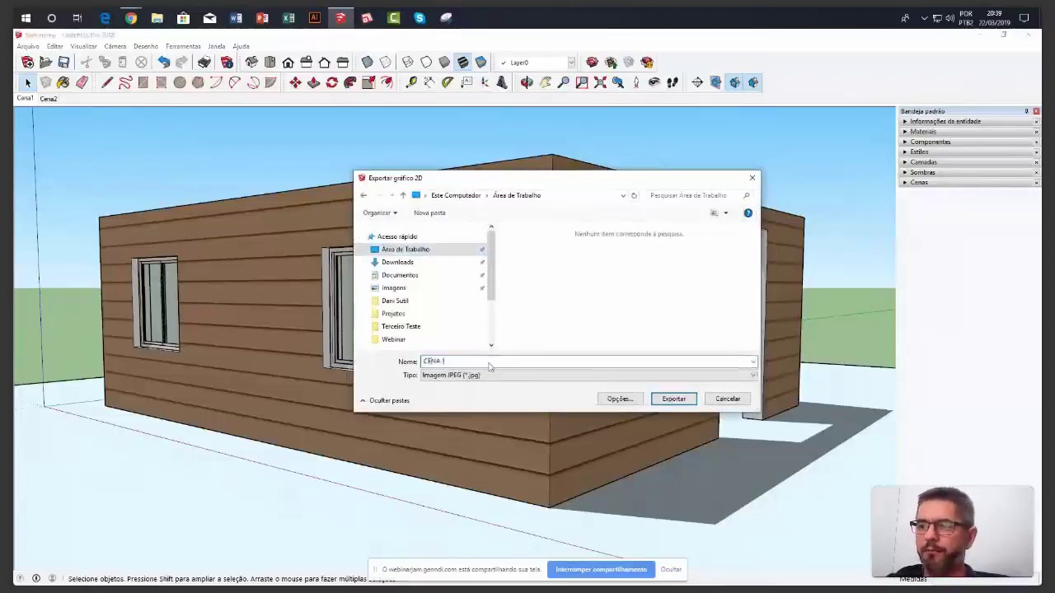
click(674, 399)
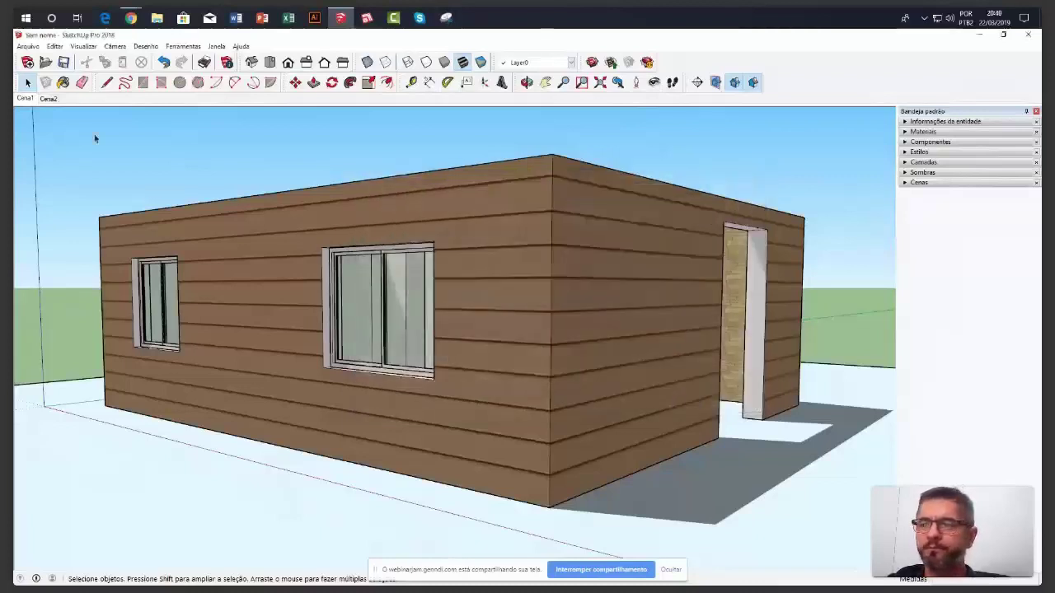
Export the dimensioned floor plan of scene Cena2 as a JPEG 2D graphic named CENA 2 to the desktop folder (Área de Trabalho)
click(51, 99)
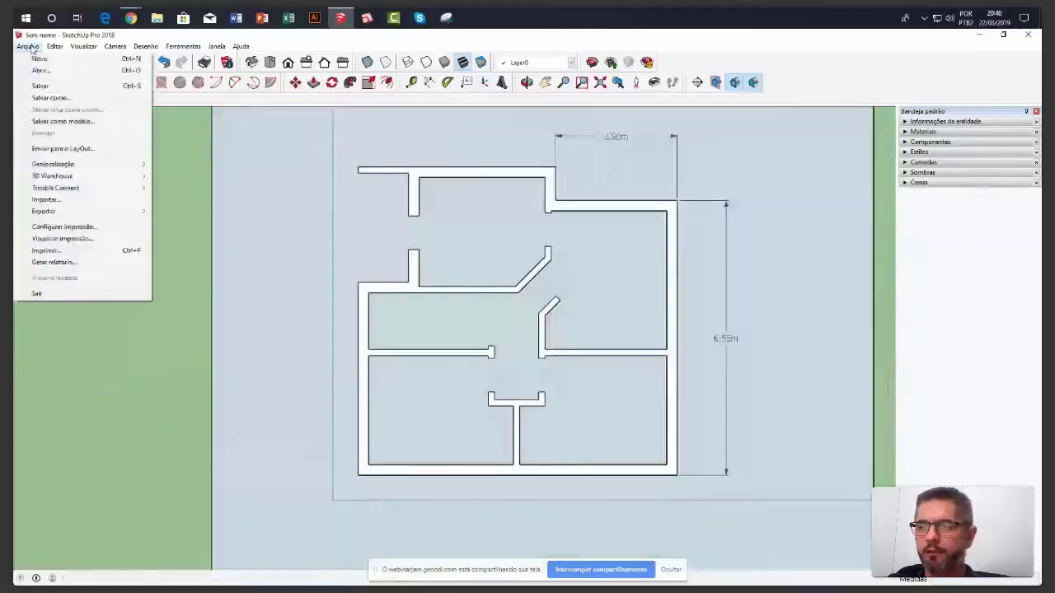
mouse_move(124, 211)
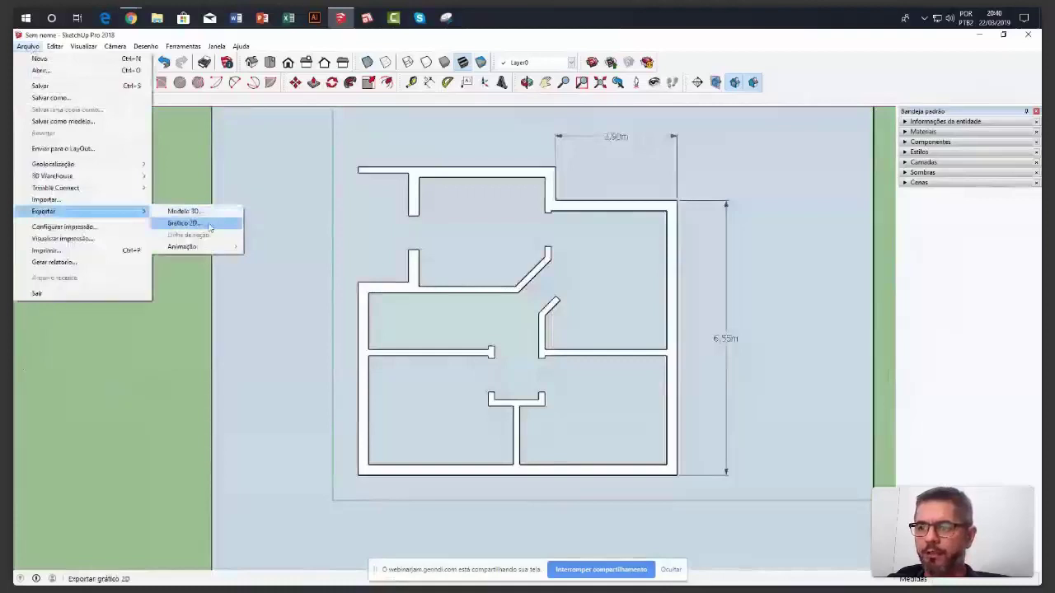
click(202, 223)
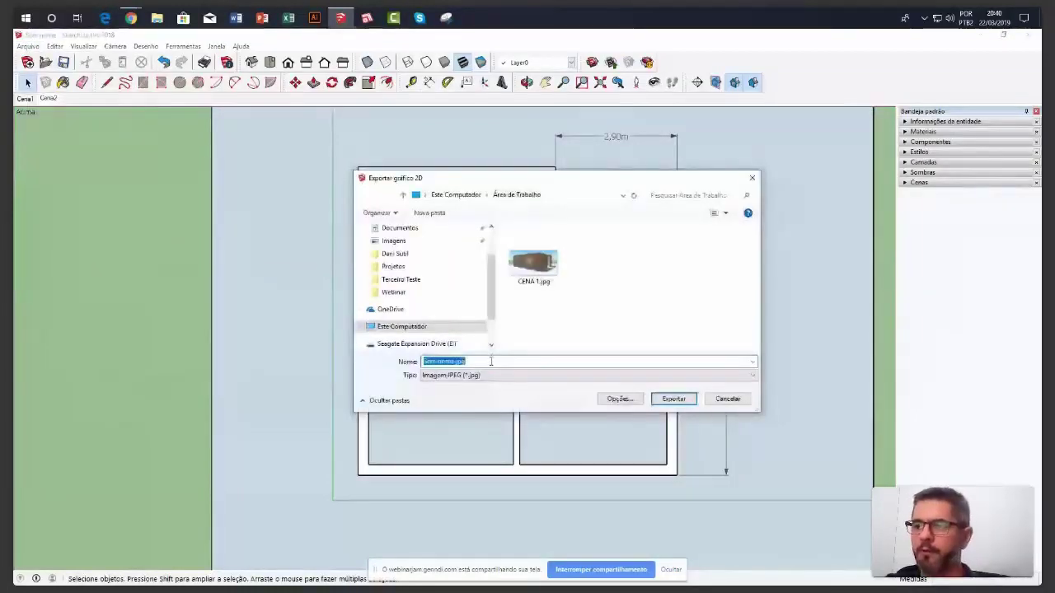
text(CENA 2)
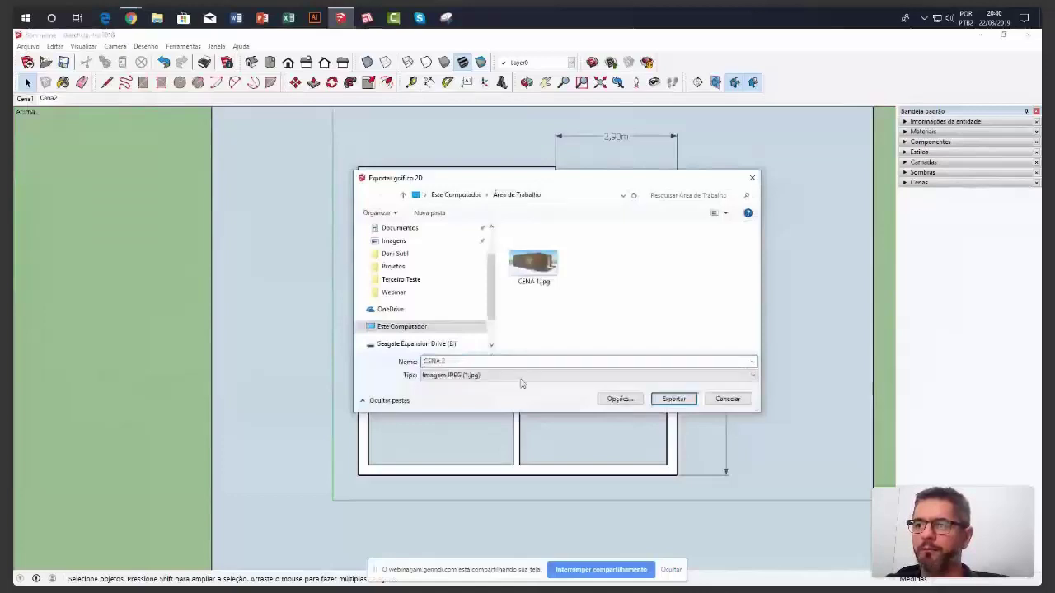
click(673, 399)
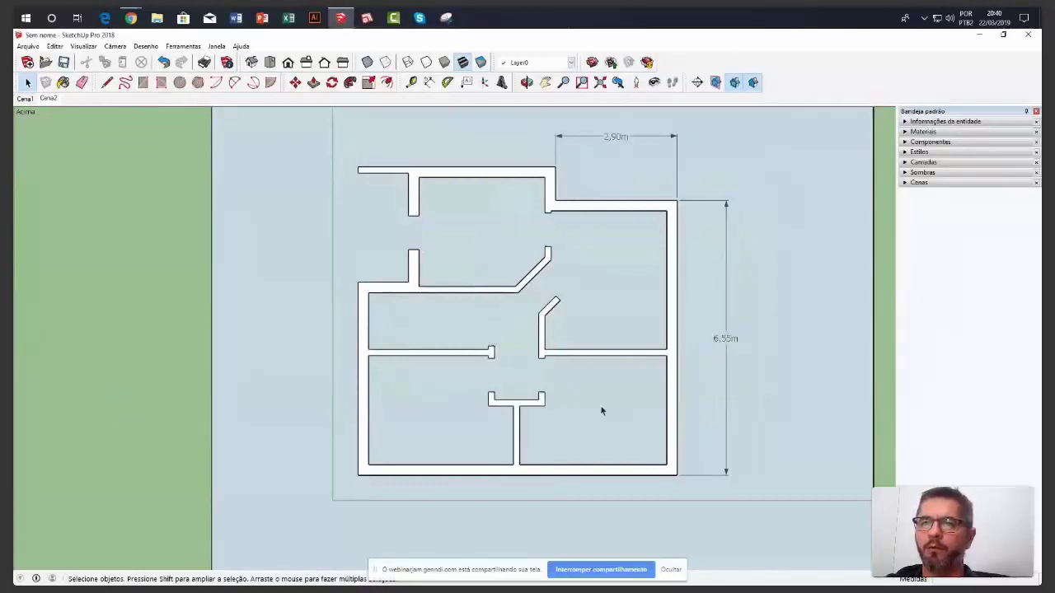
Switch to File Explorer and view the exported images in the Área de Trabalho folder as extra large icons
click(159, 18)
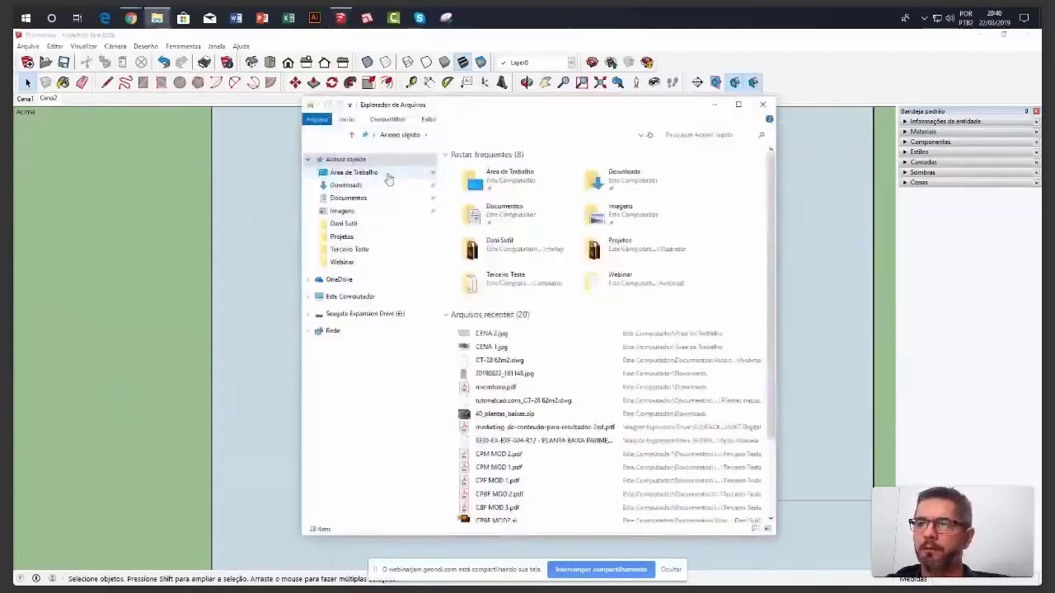
click(389, 173)
click(429, 120)
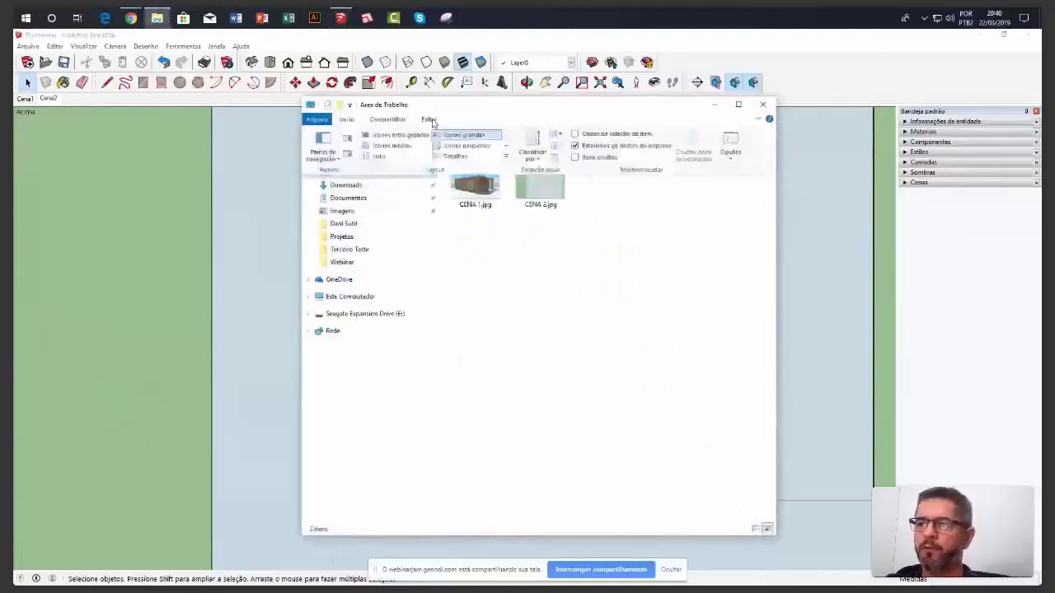
click(399, 134)
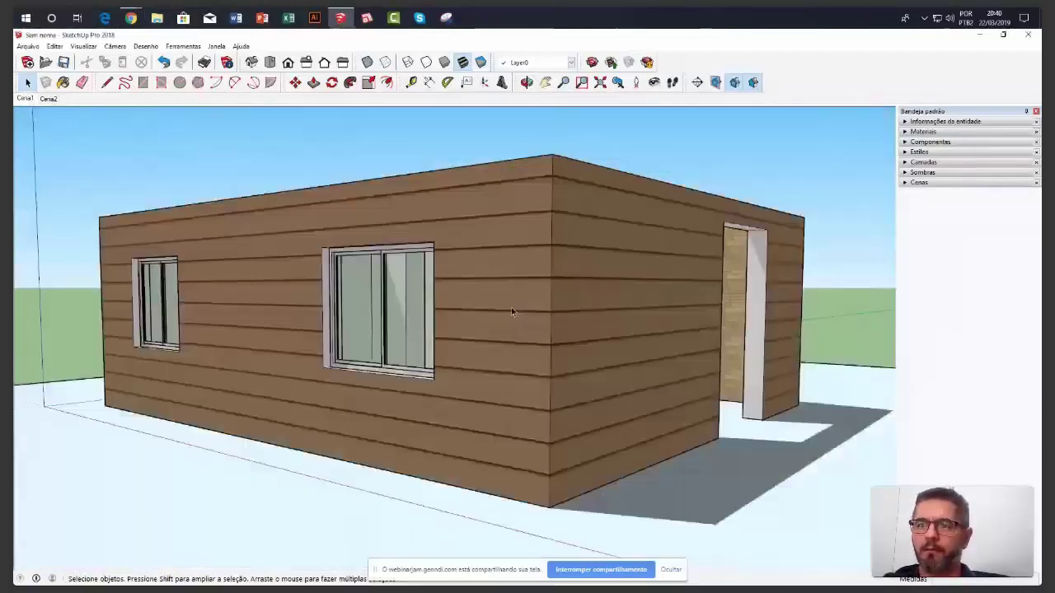
mouse_move(607, 314)
middle_down()
mouse_move(606, 328)
mouse_move(505, 264)
mouse_move(544, 300)
middle_up()
scroll(504, 265, down, 2)
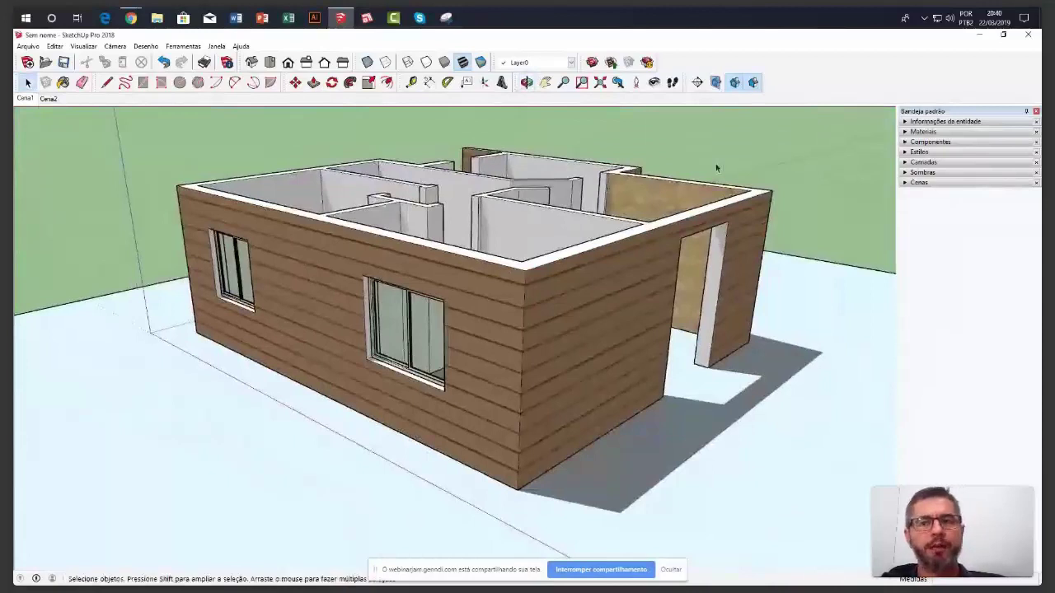